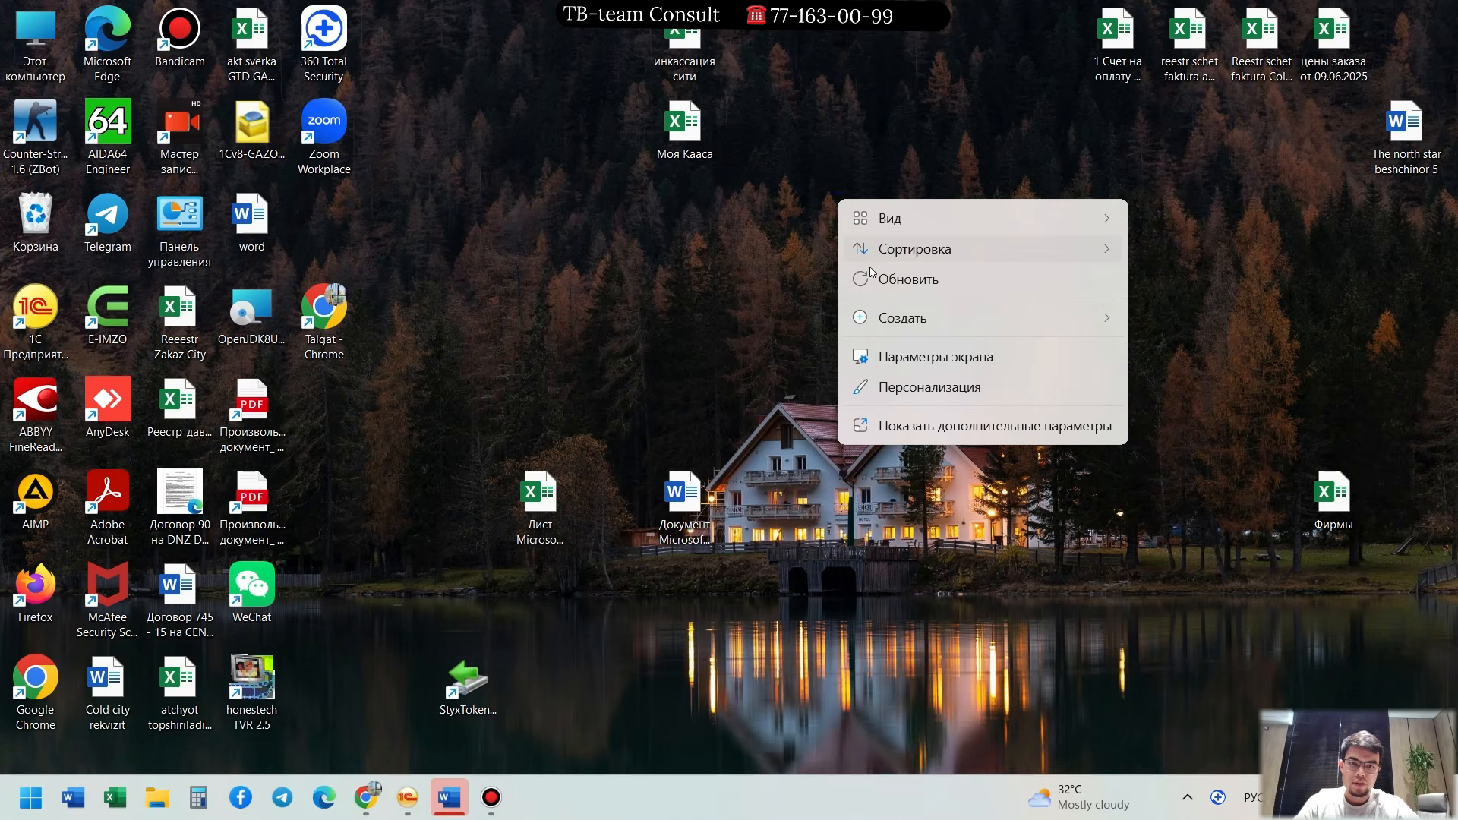
click(871, 278)
right_click(828, 207)
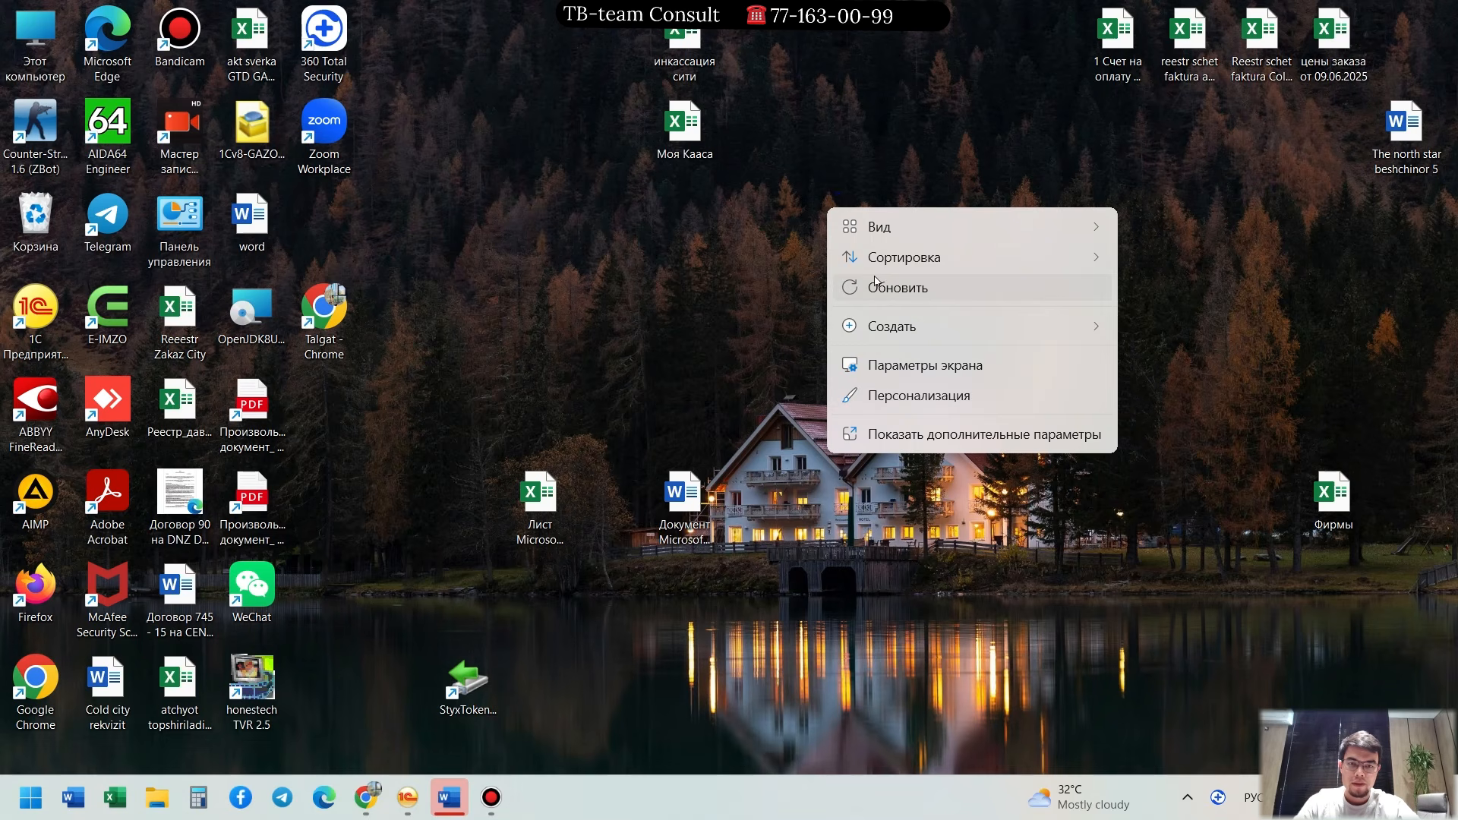
click(883, 284)
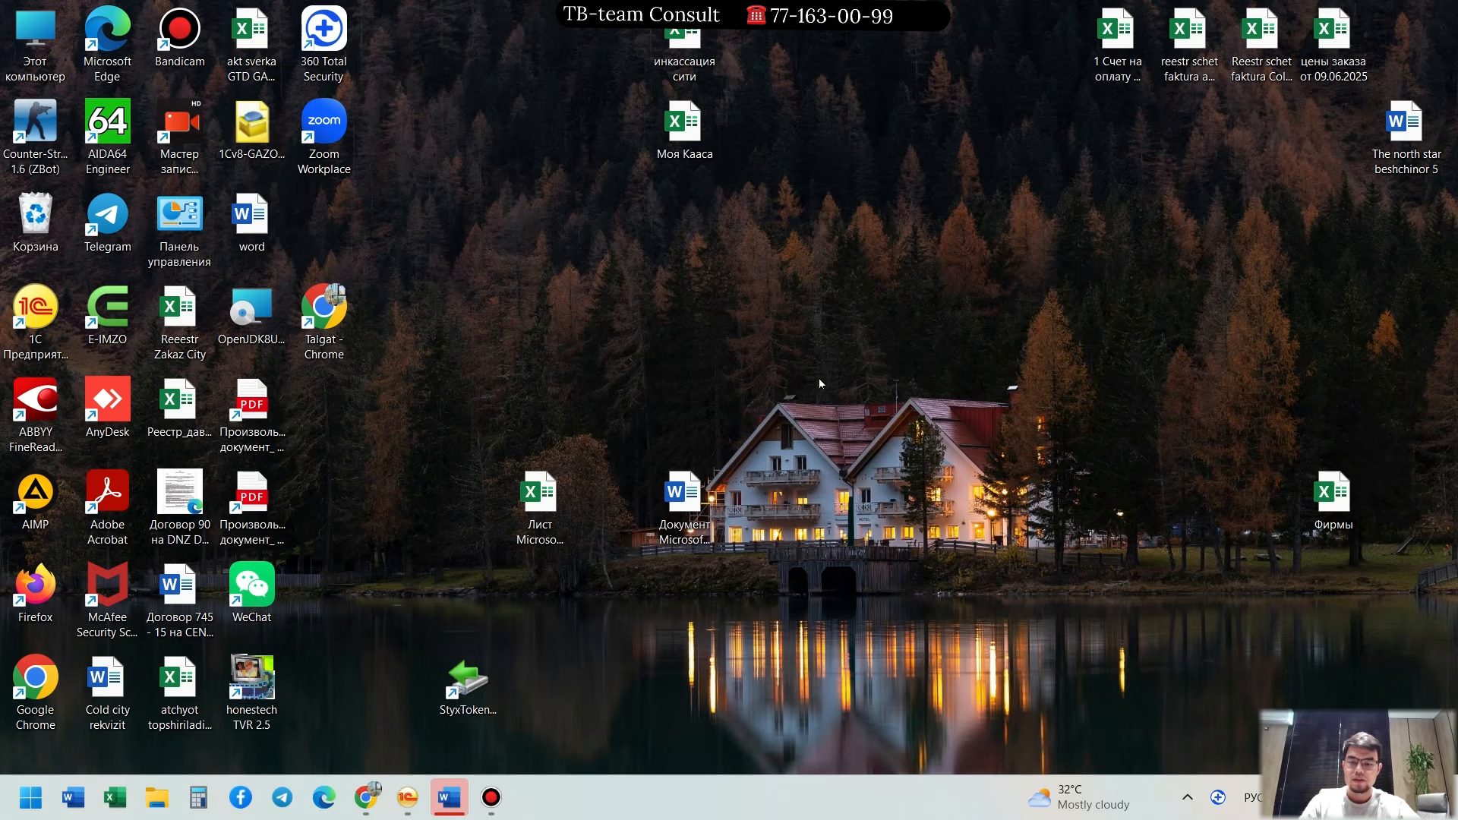
Step: Switch to 1C:Enterprise and look through the bank statements, the sales documents and the production shift reports list
click(408, 798)
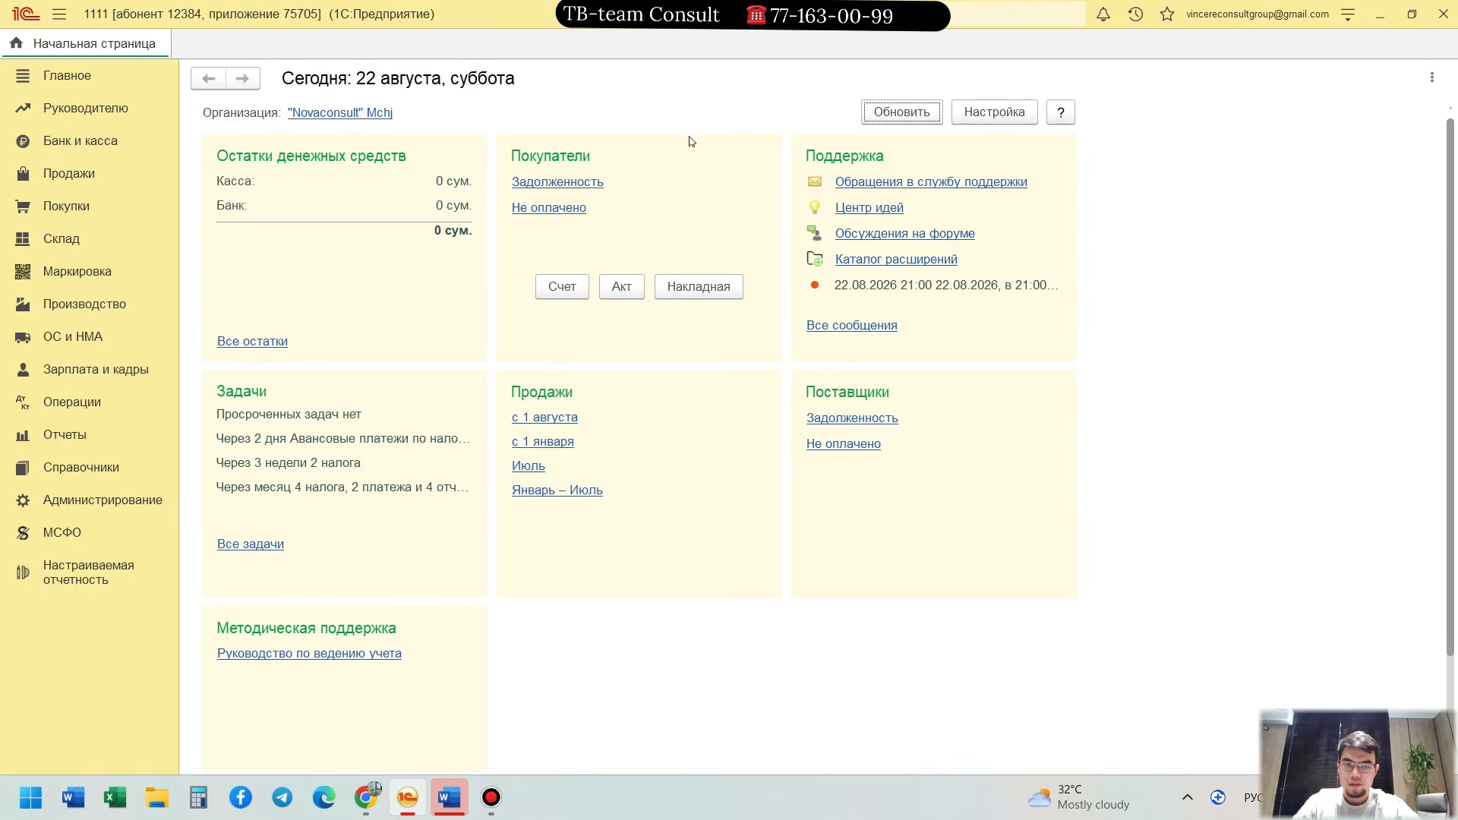
click(109, 143)
click(293, 209)
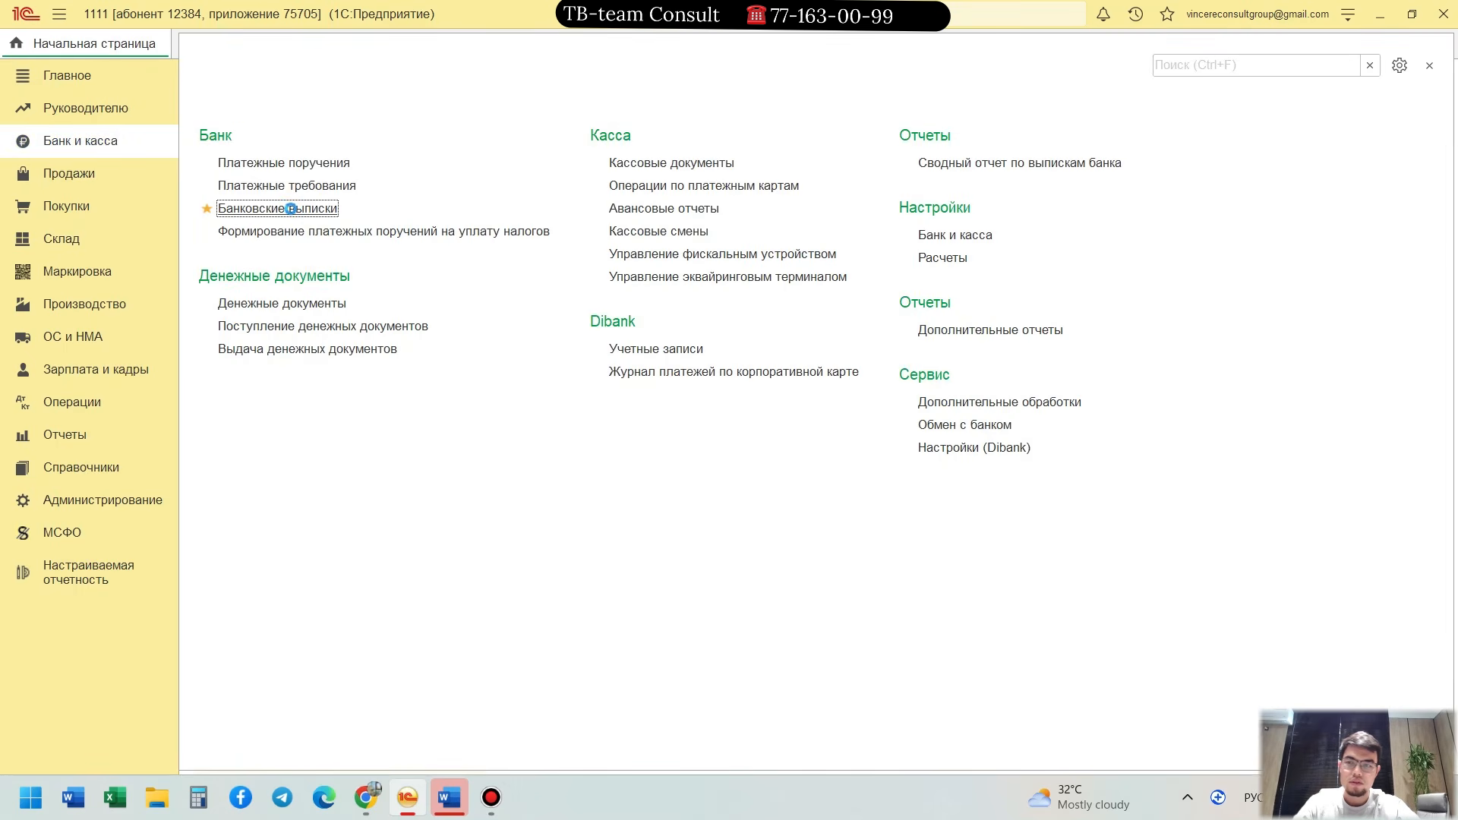
click(311, 44)
click(67, 177)
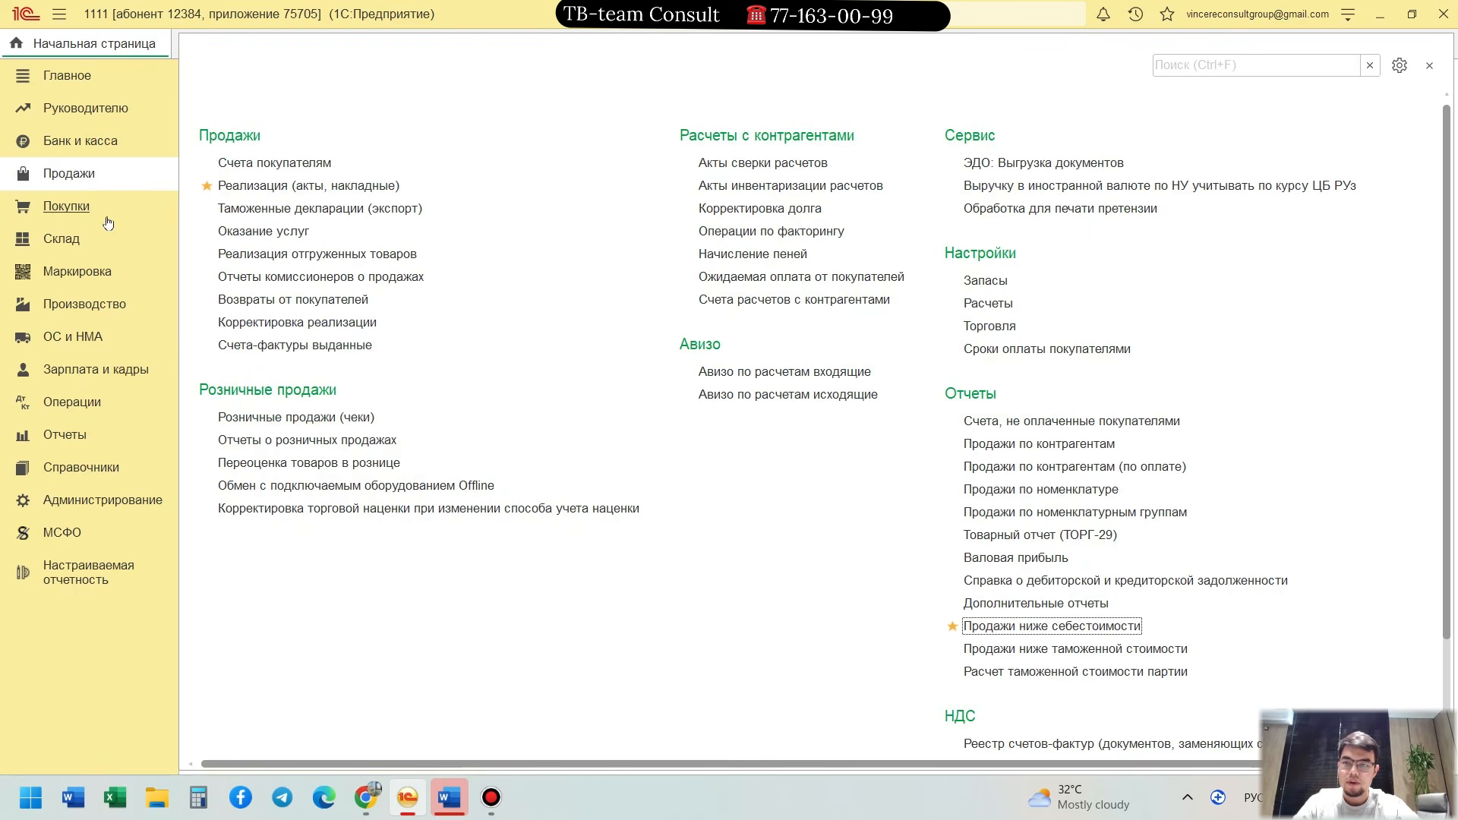
click(311, 184)
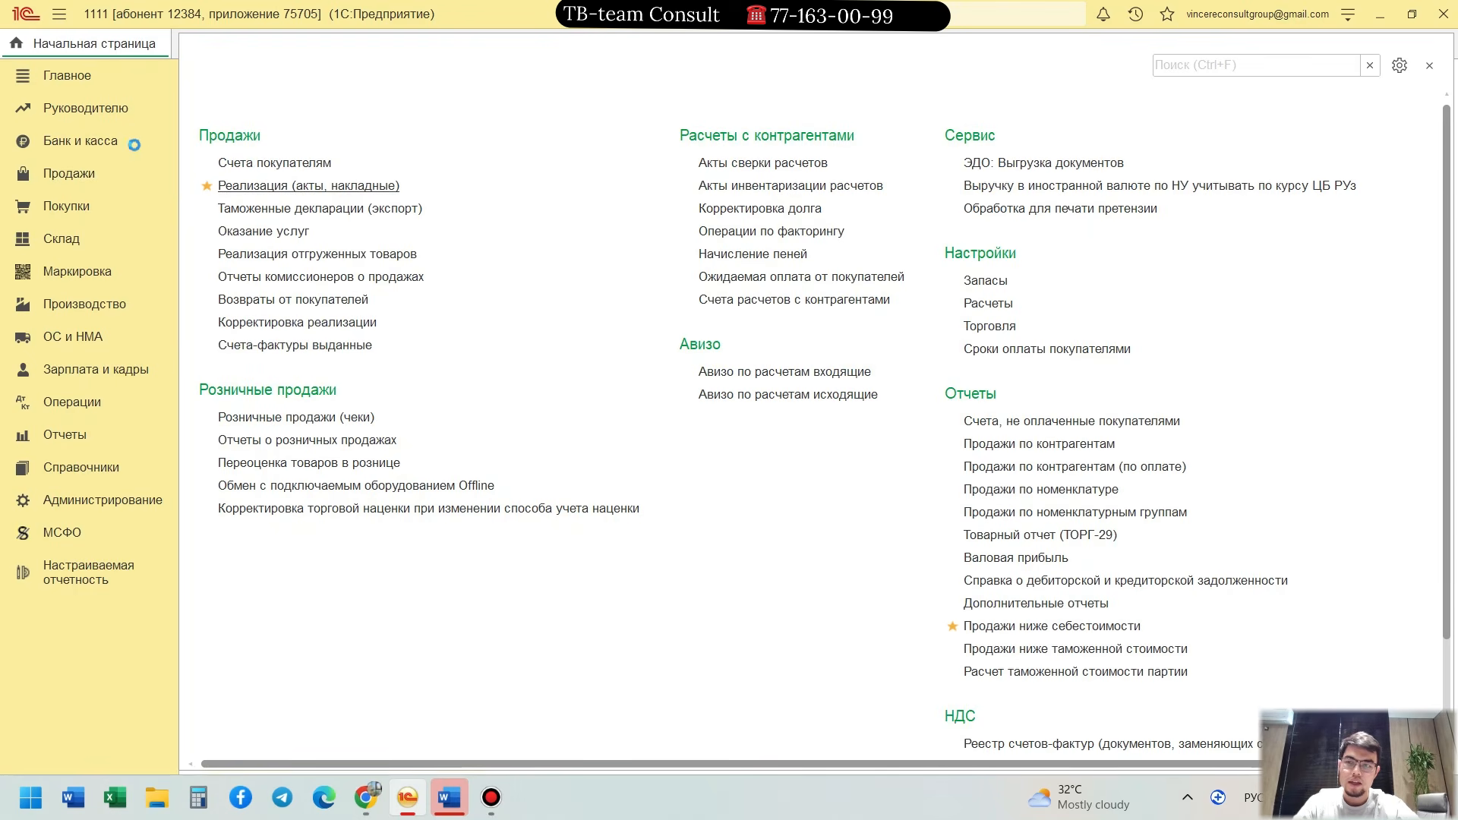
key(Escape)
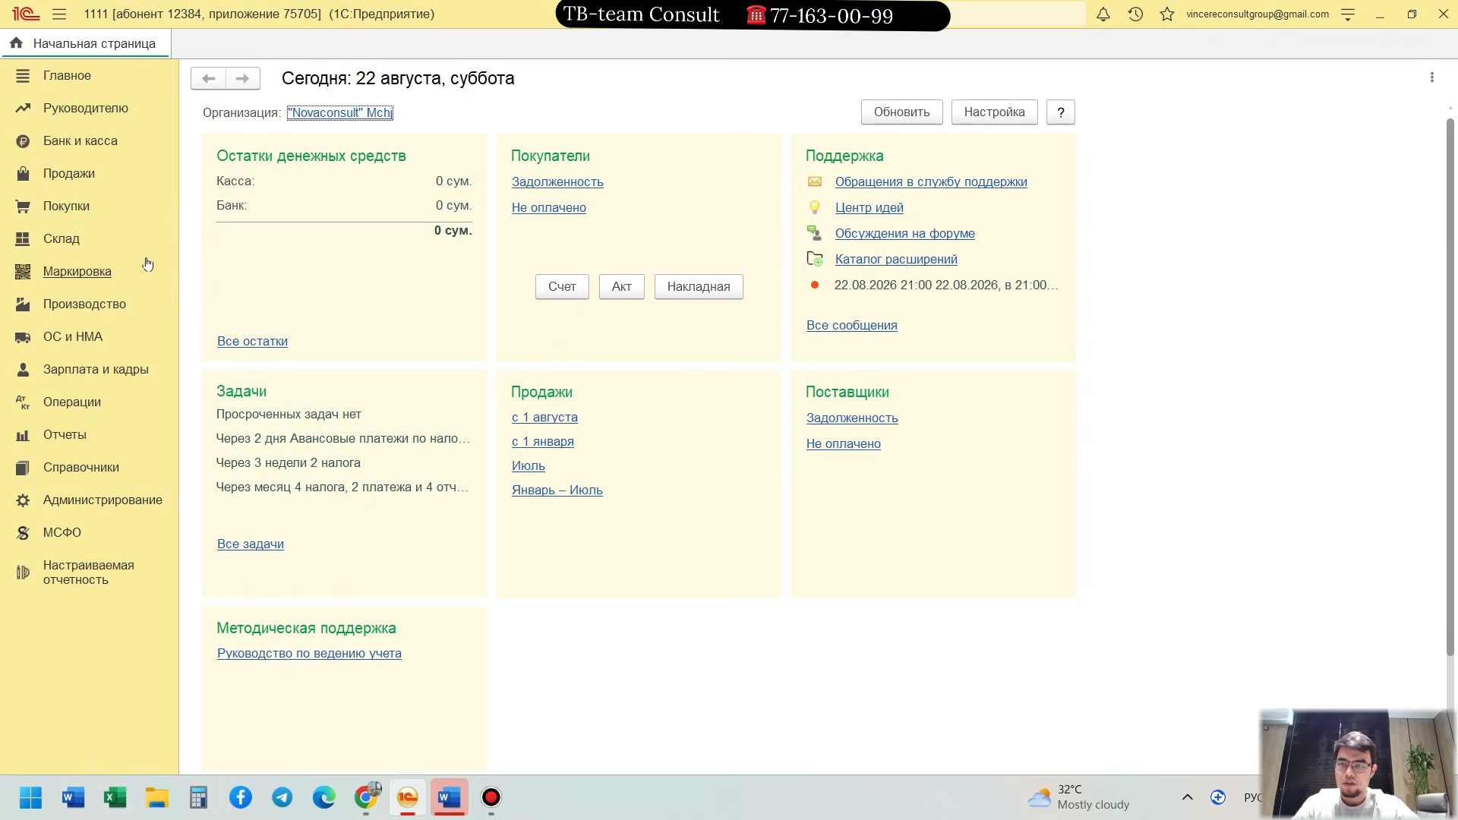
click(96, 305)
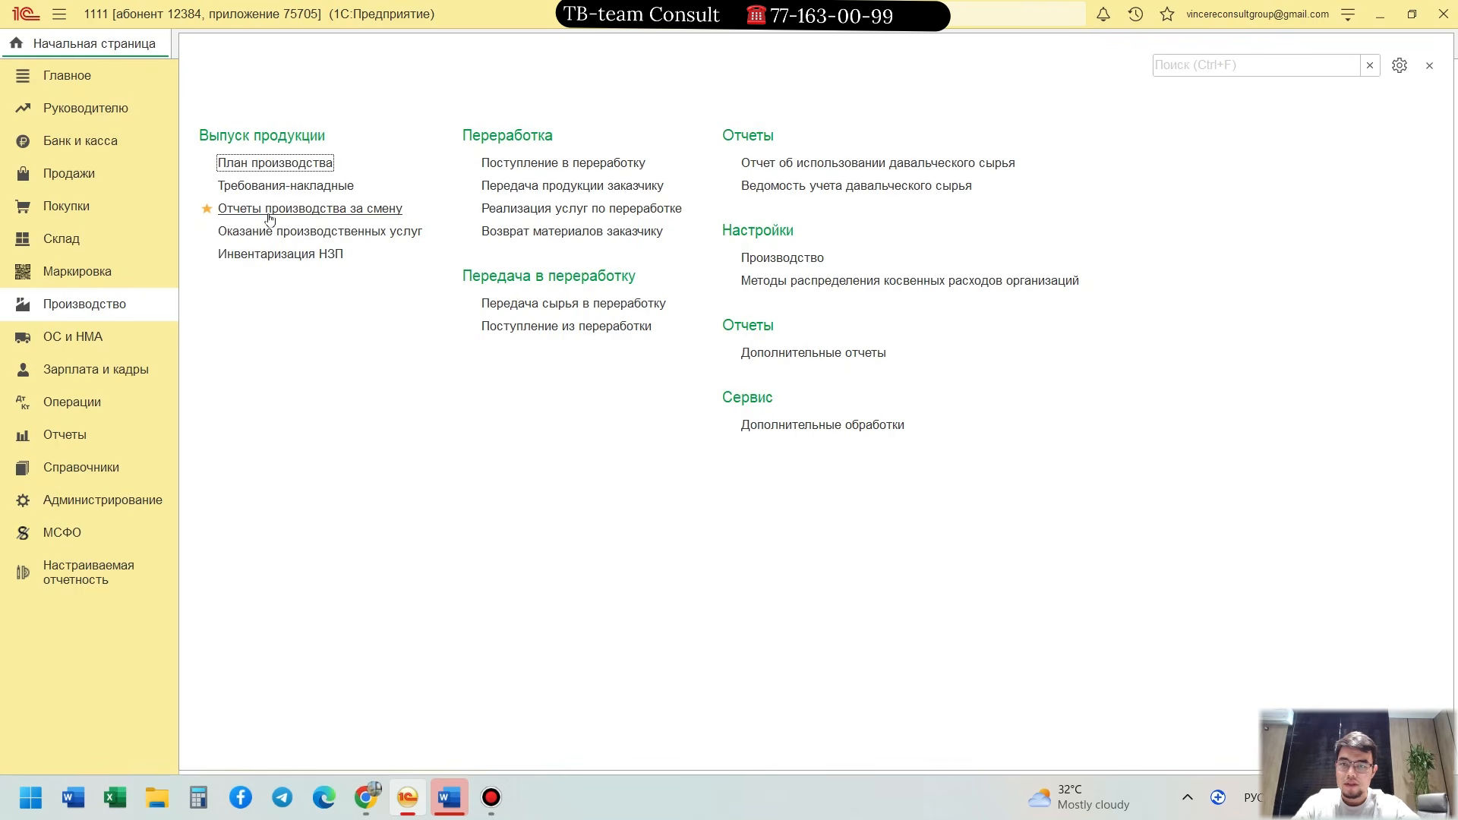
click(315, 208)
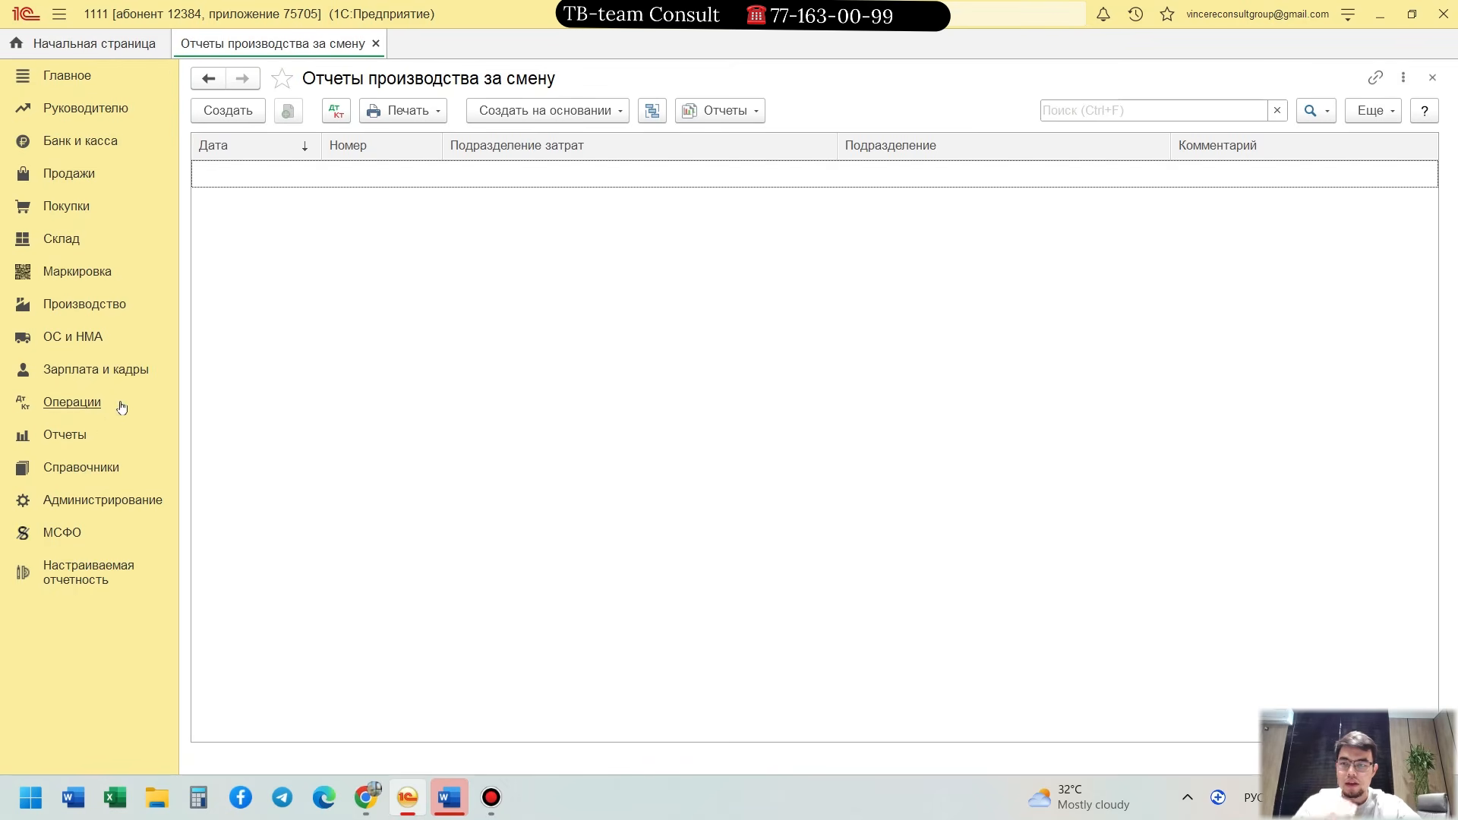
Step: Generate the trial balance (Оборотно-сальдовая ведомость) for the whole year 2026, check its settings and close the report
click(82, 435)
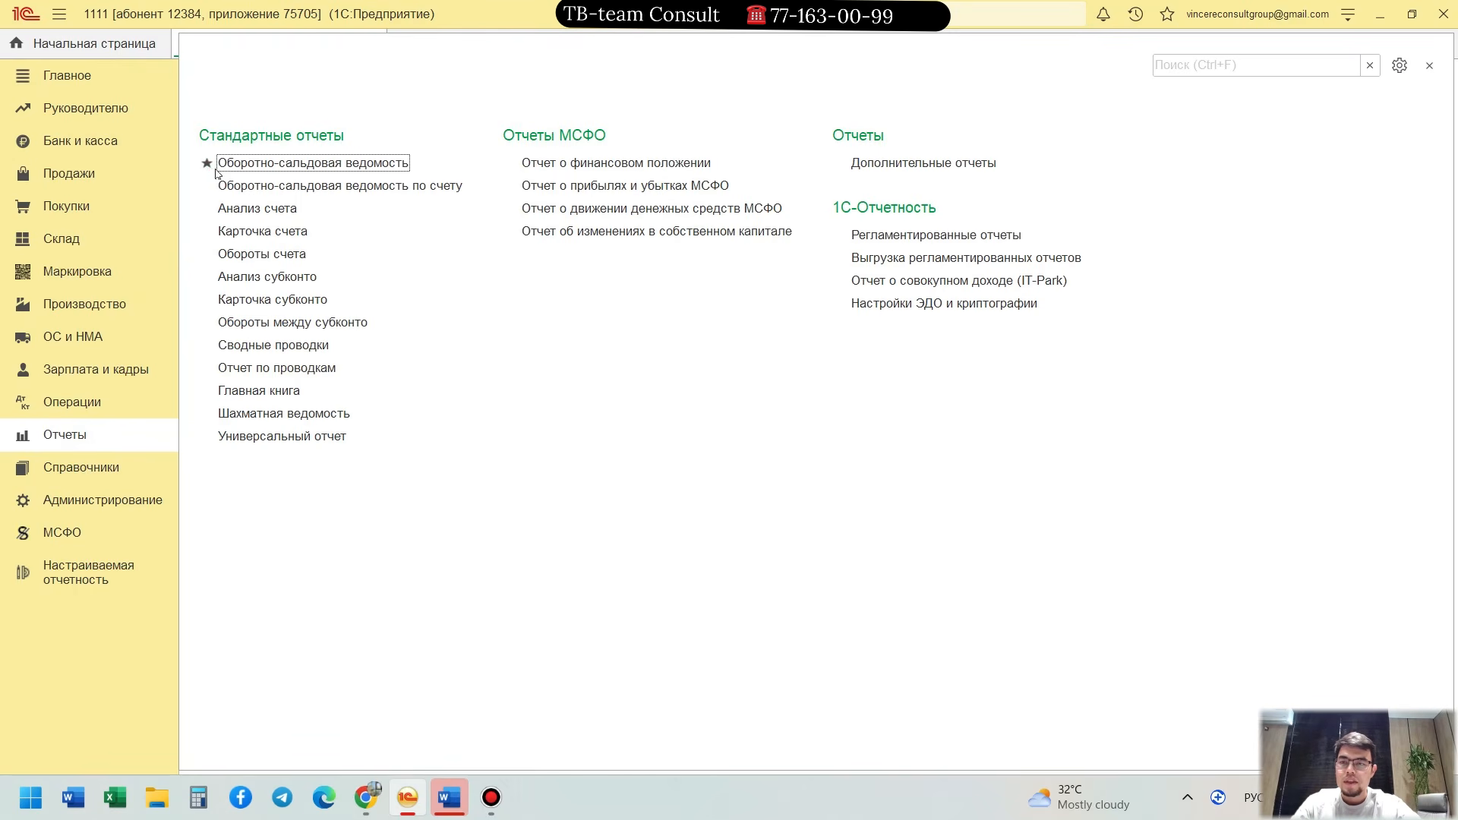
click(265, 164)
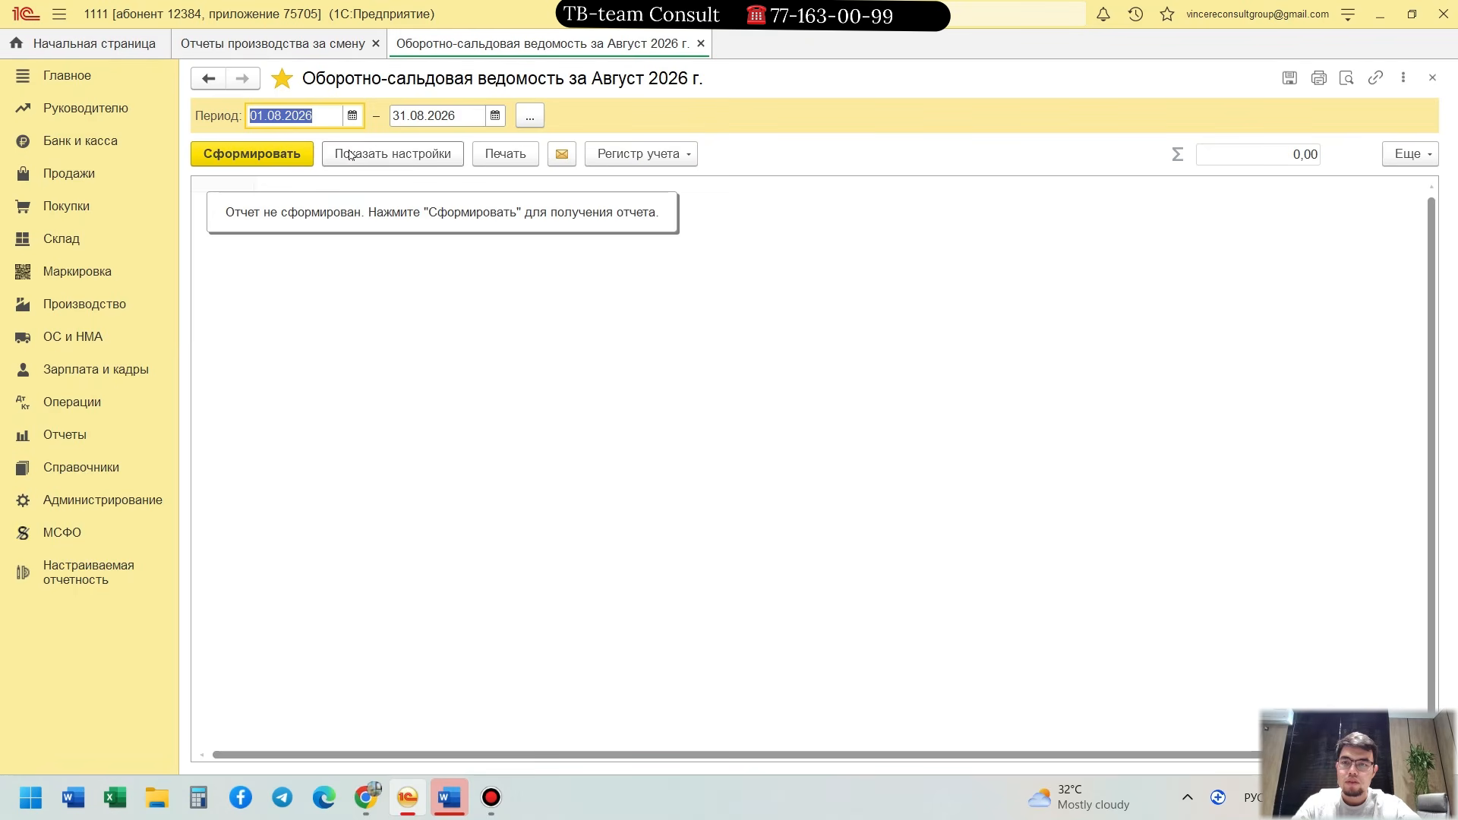
click(544, 123)
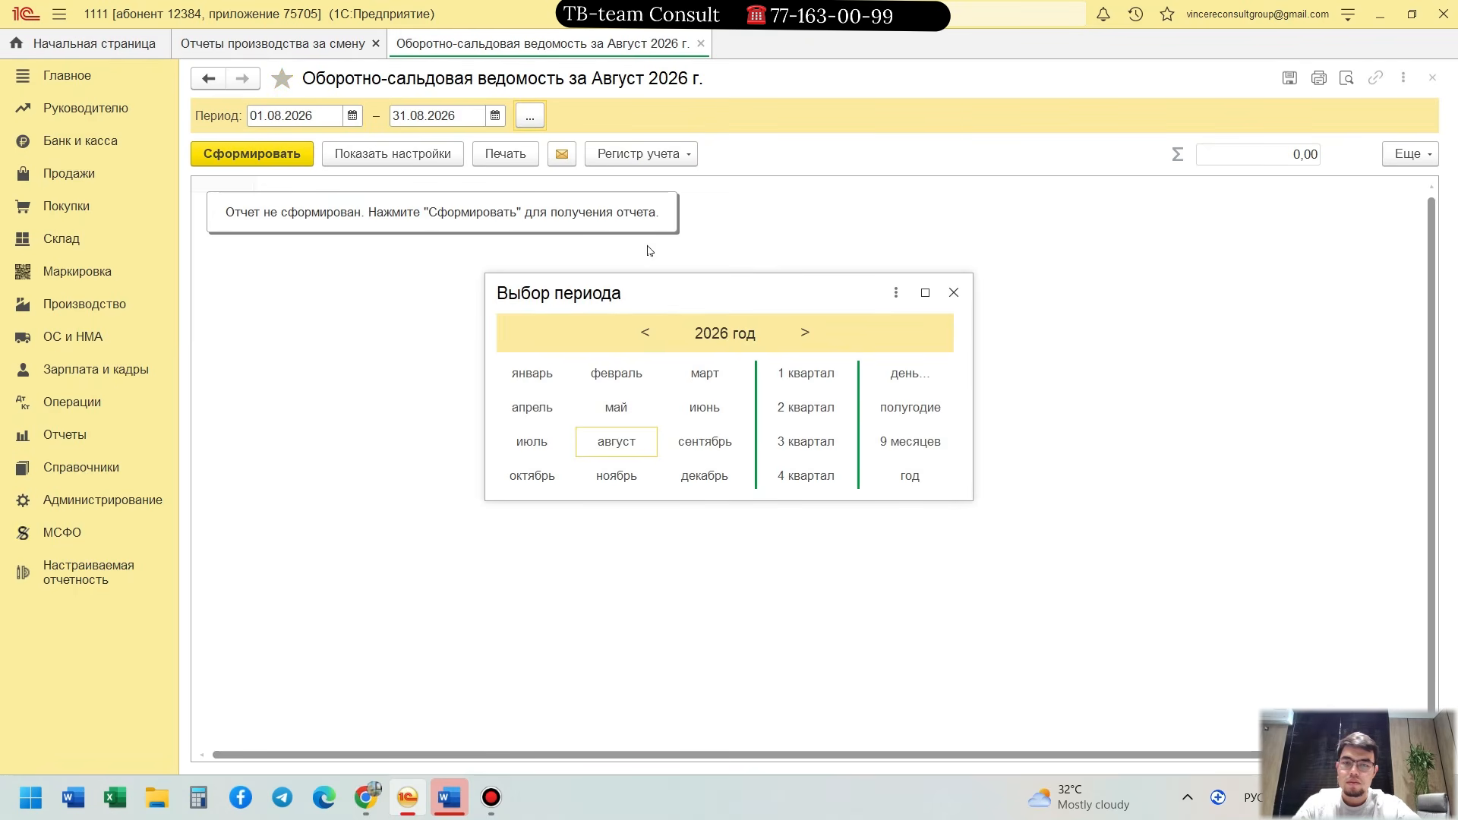
click(909, 476)
click(267, 157)
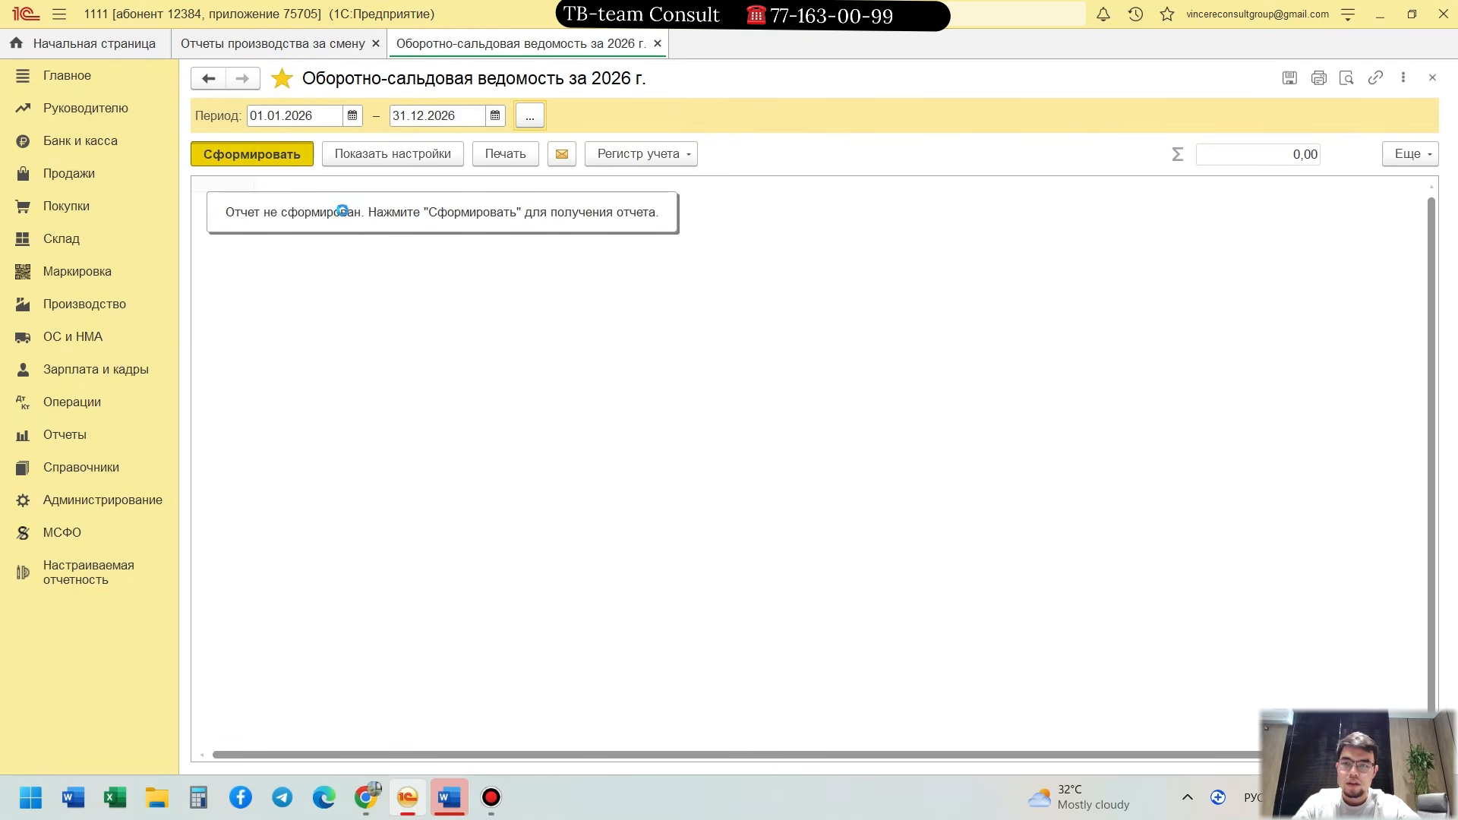
click(387, 154)
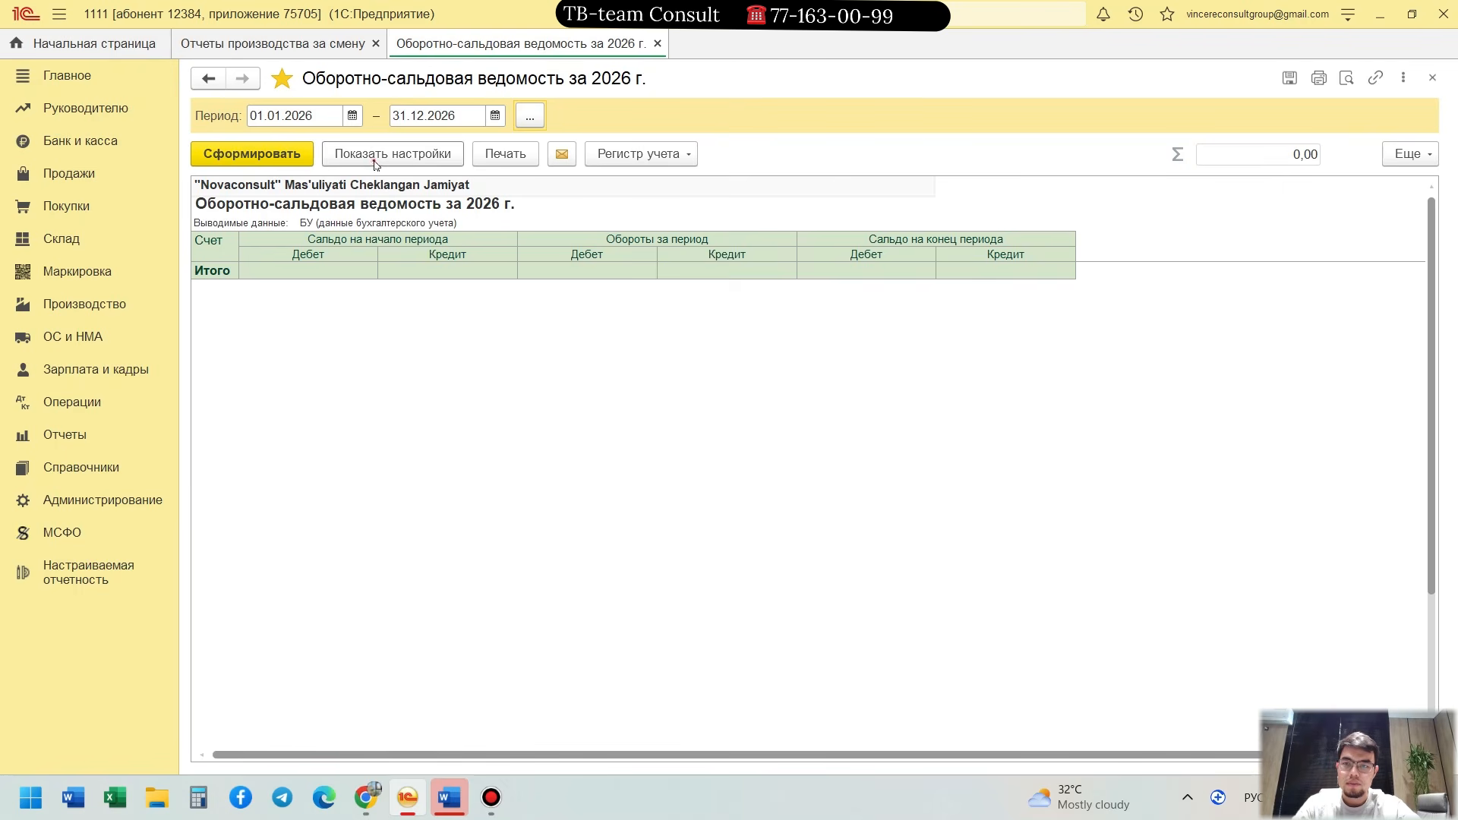
click(253, 155)
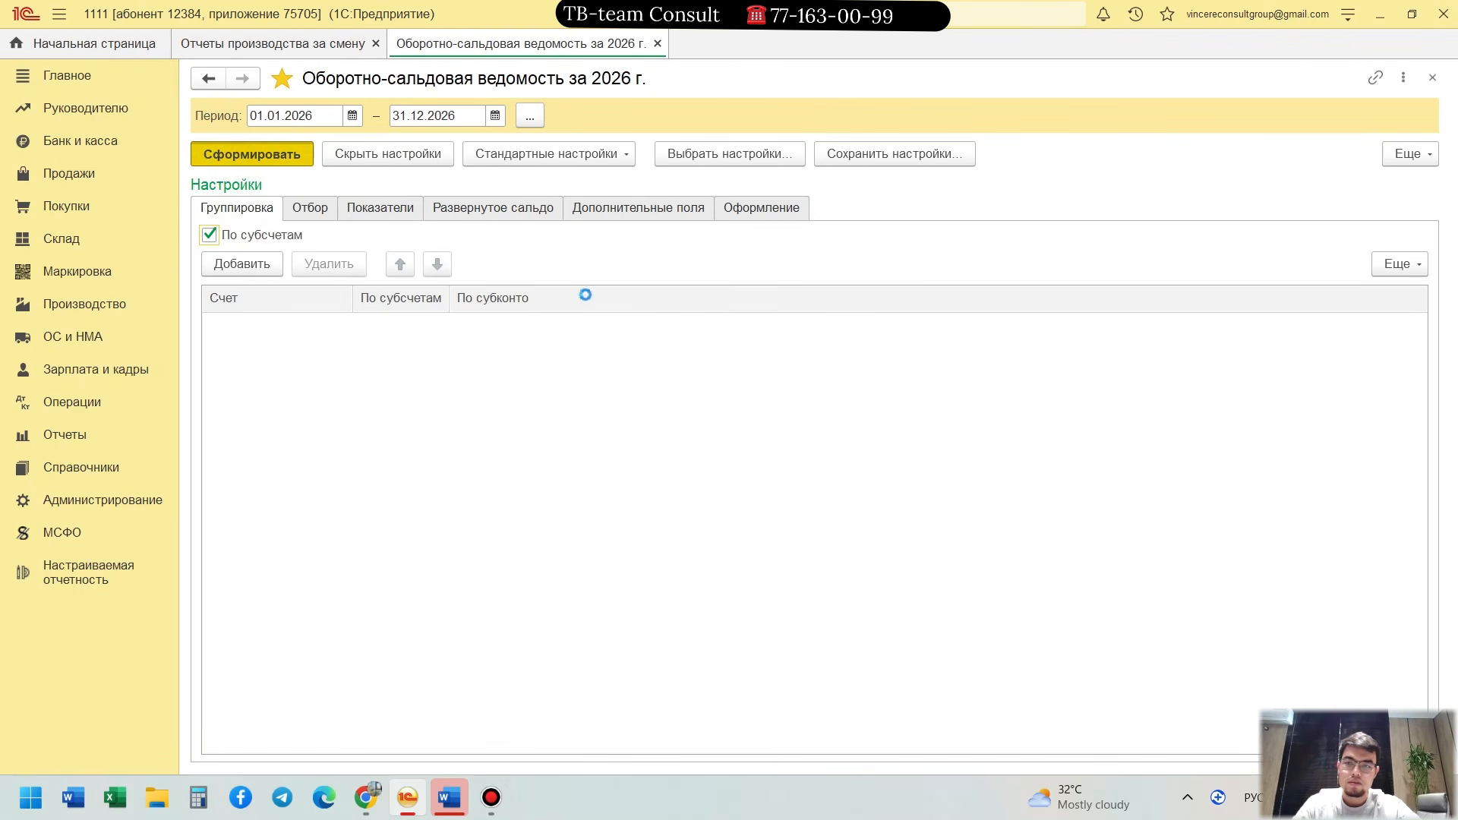
click(658, 43)
Step: Open the list of purchase receipts, Поступление (акты, накладные)
click(88, 205)
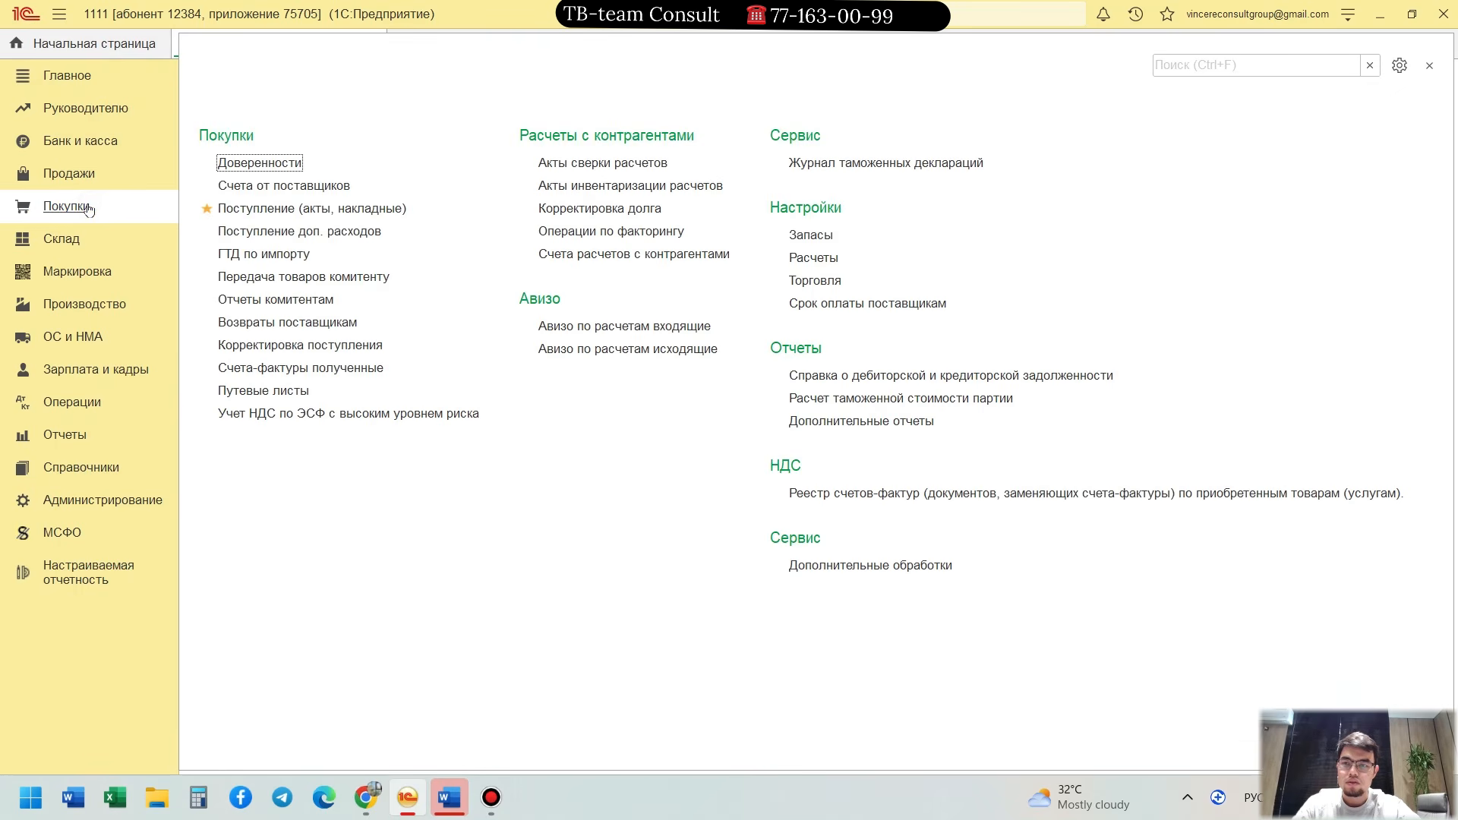
click(290, 208)
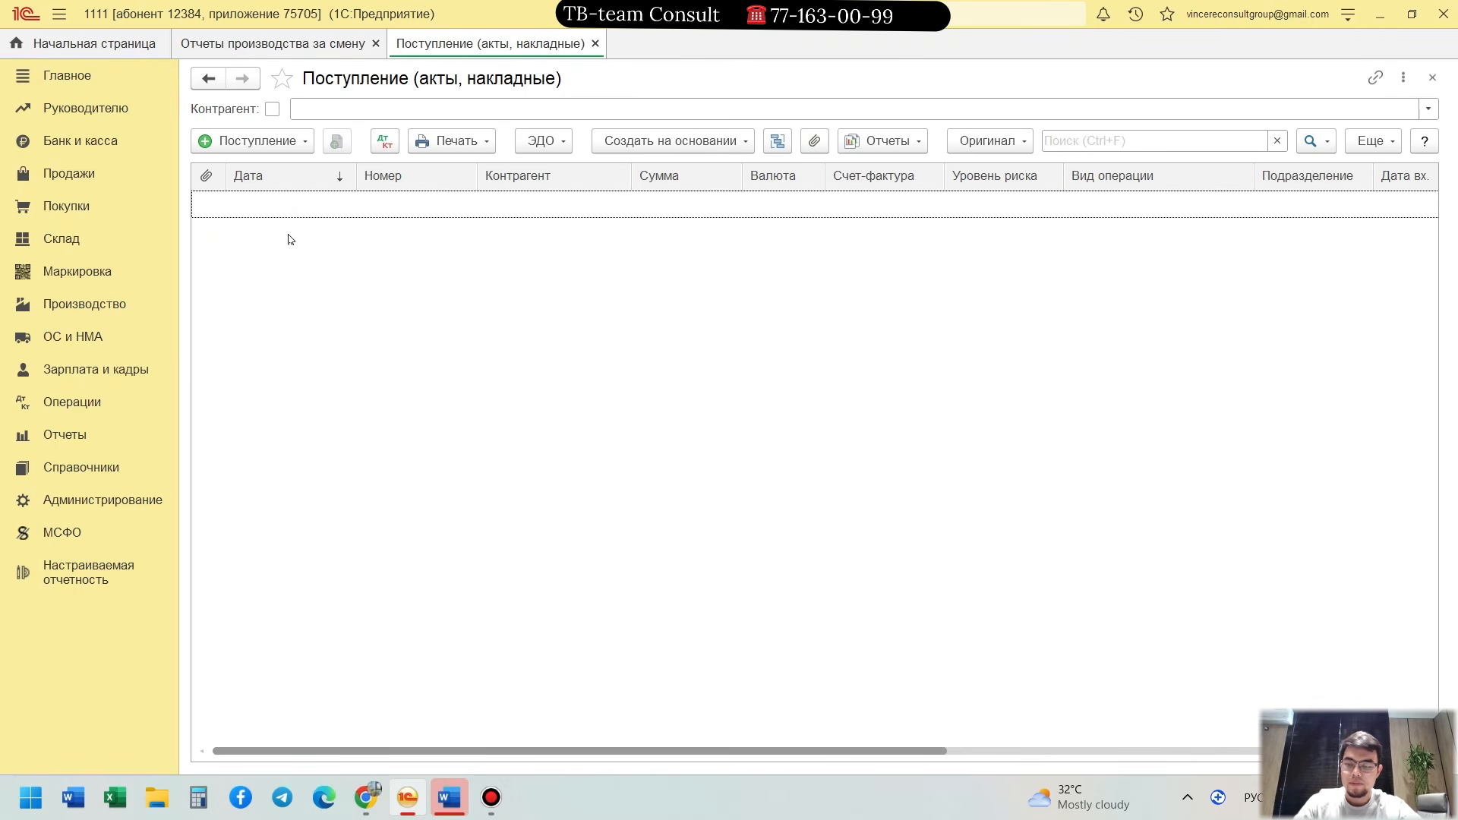
Step: Switch to Chrome and review the supplier, buyer and goods lines of the invoice in schet_faktura_1 (1).pdf
key(alt+Tab)
key(alt+Tab)
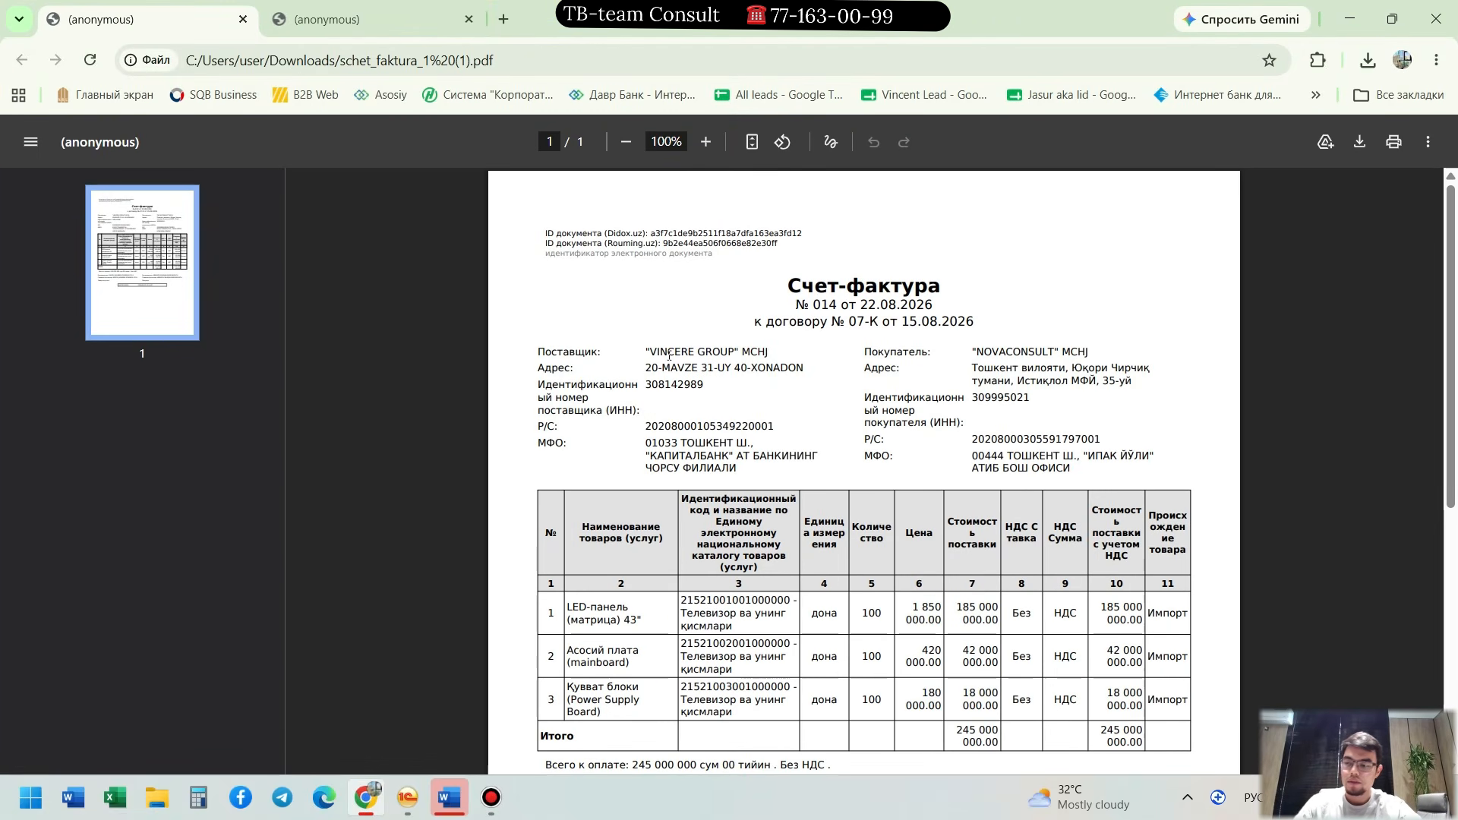
scroll(735, 391, down, 3)
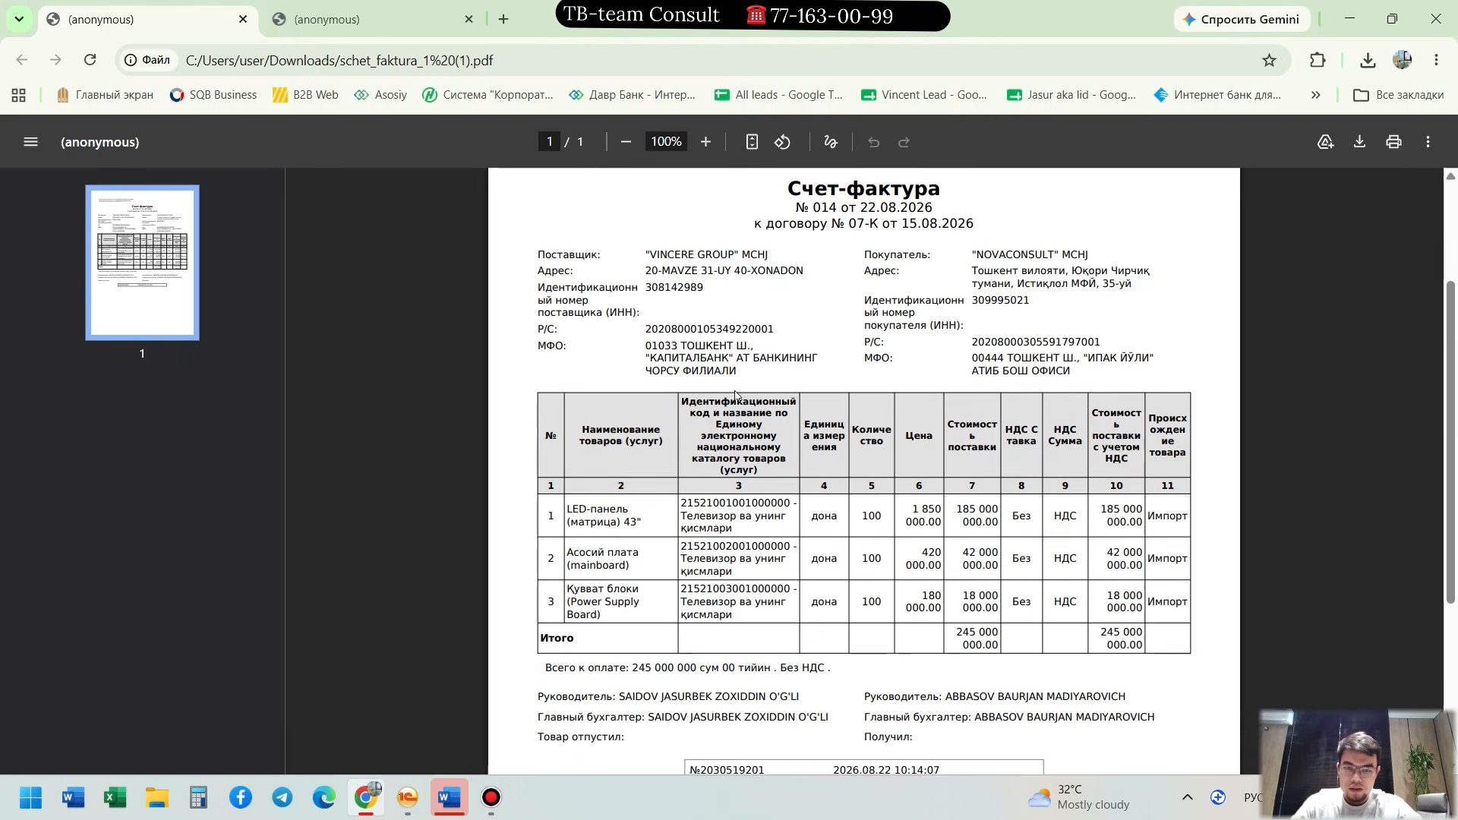
scroll(850, 407, up, 3)
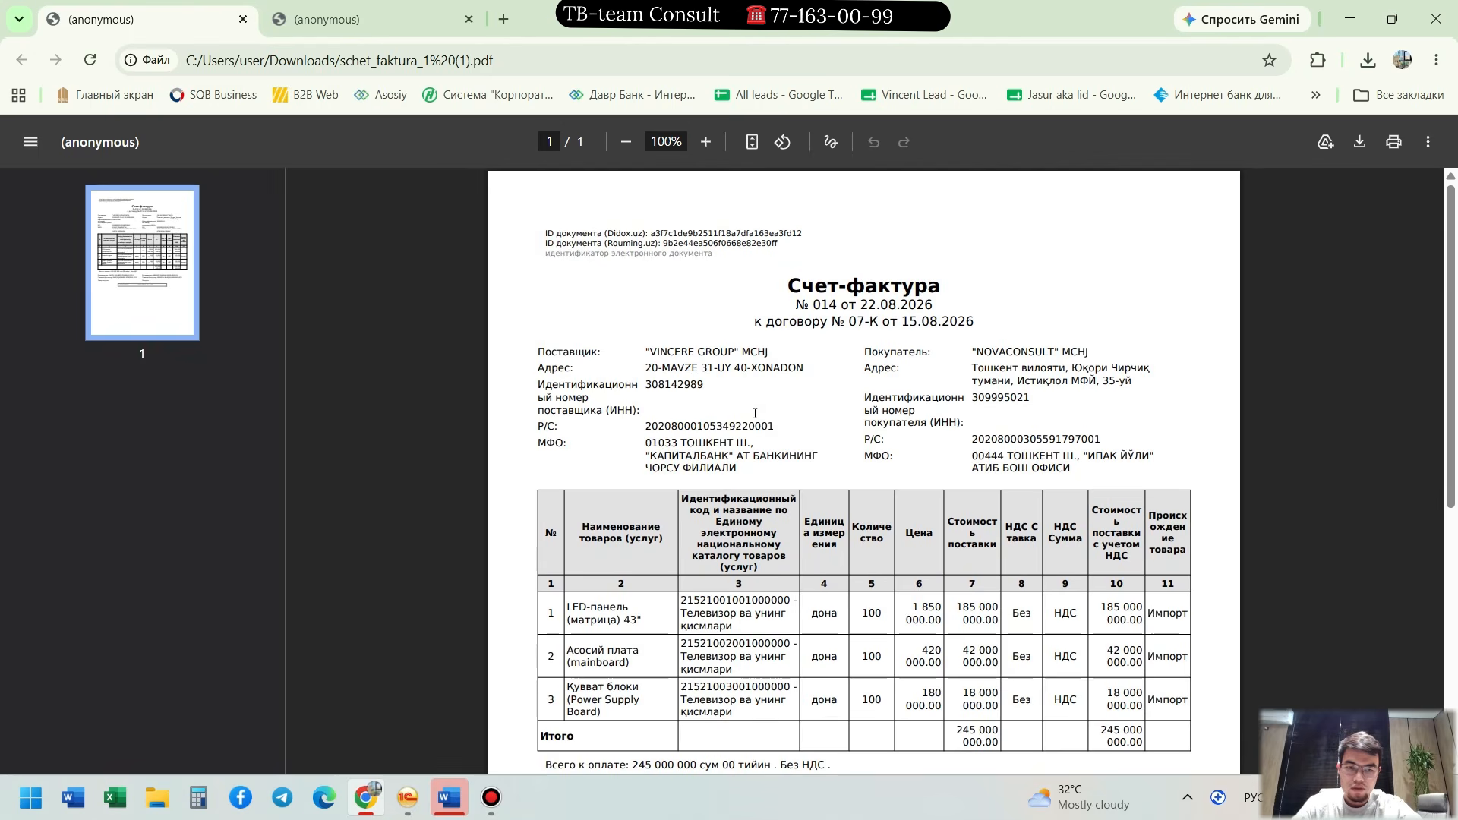
scroll(754, 412, down, 3)
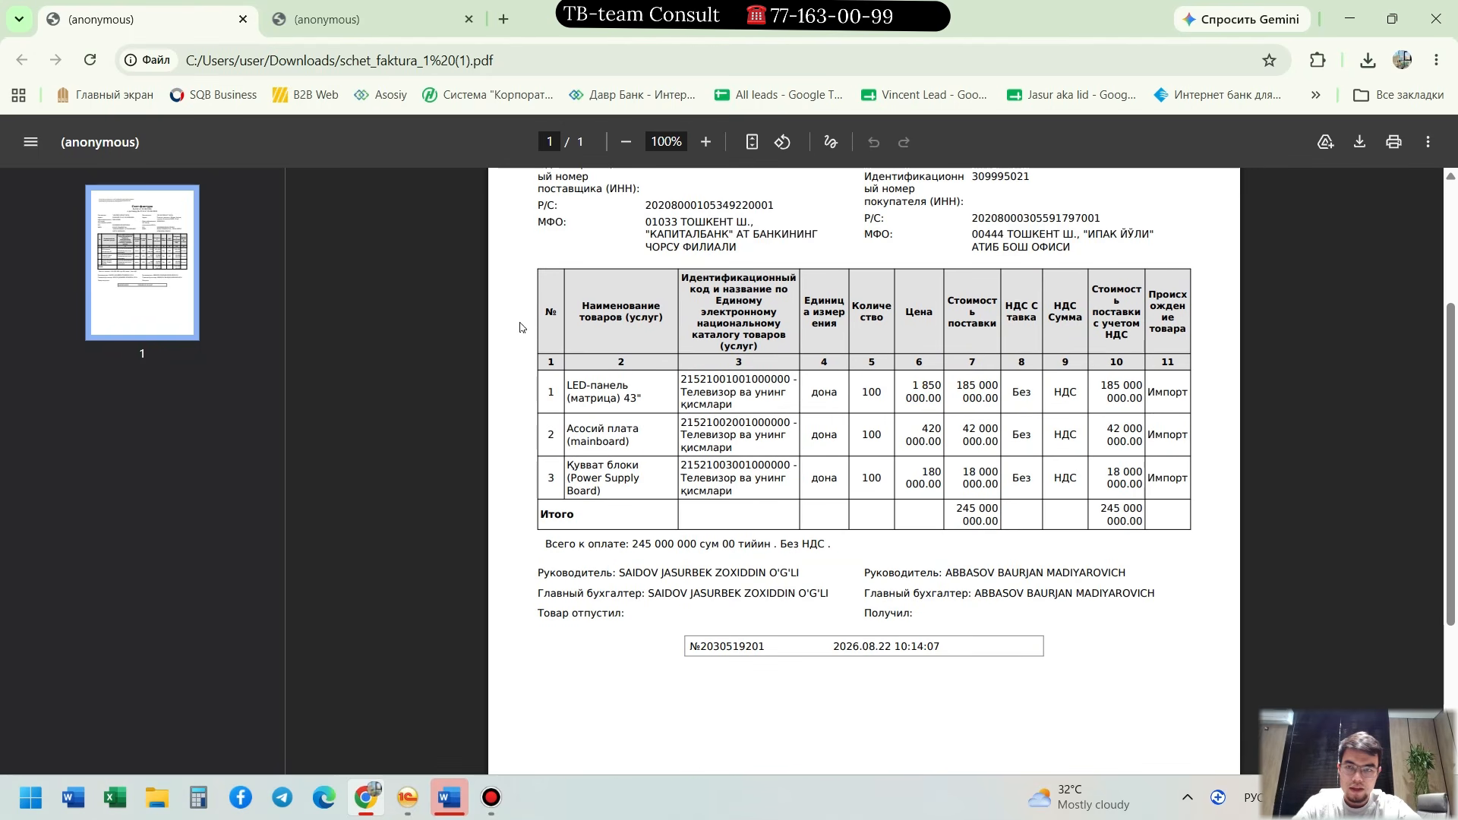
scroll(638, 363, up, 3)
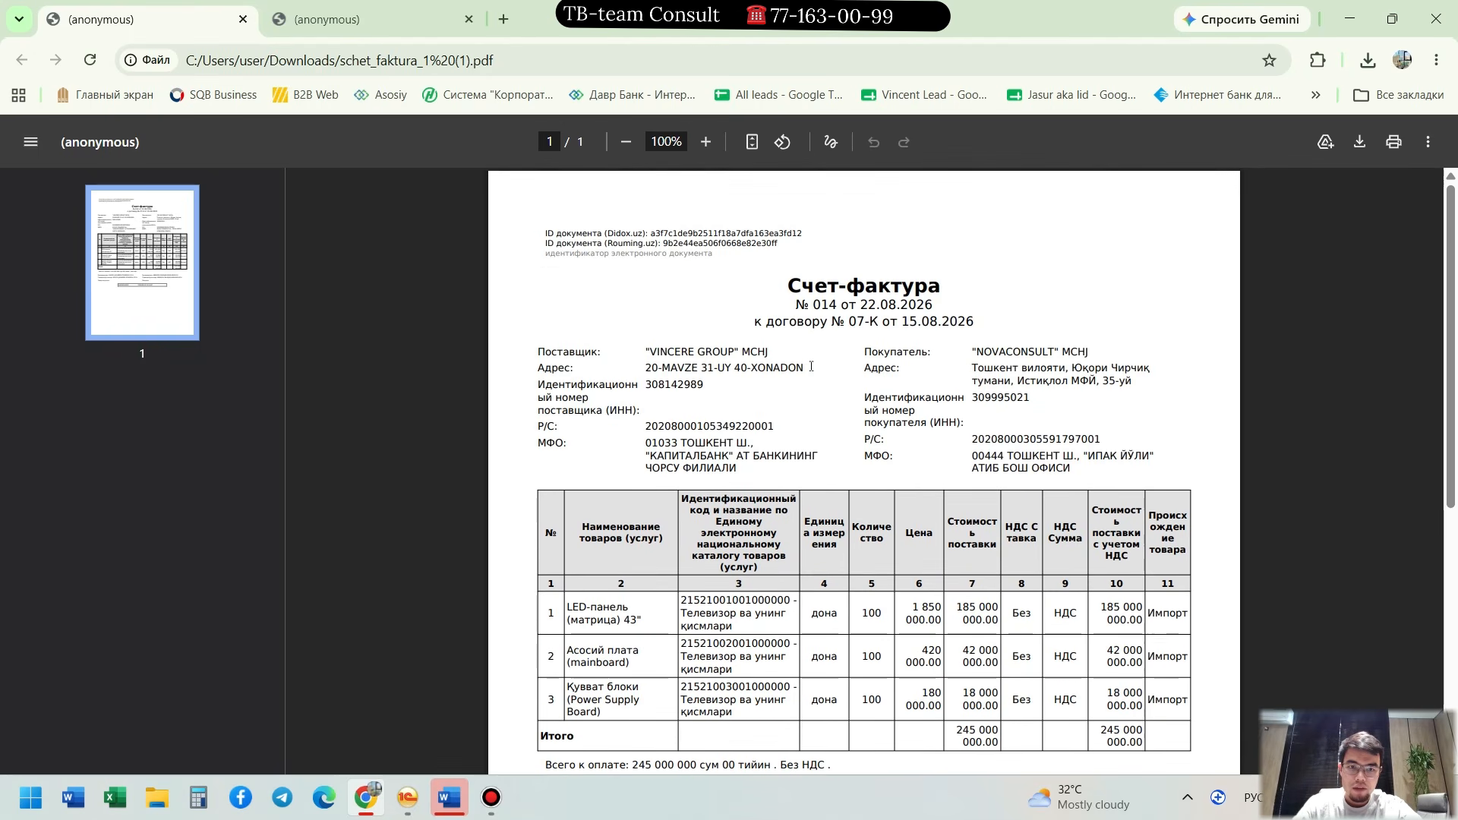
Step: Switch back to 1C:Enterprise and create a new goods receipt of the Накладная type
key(alt+Tab)
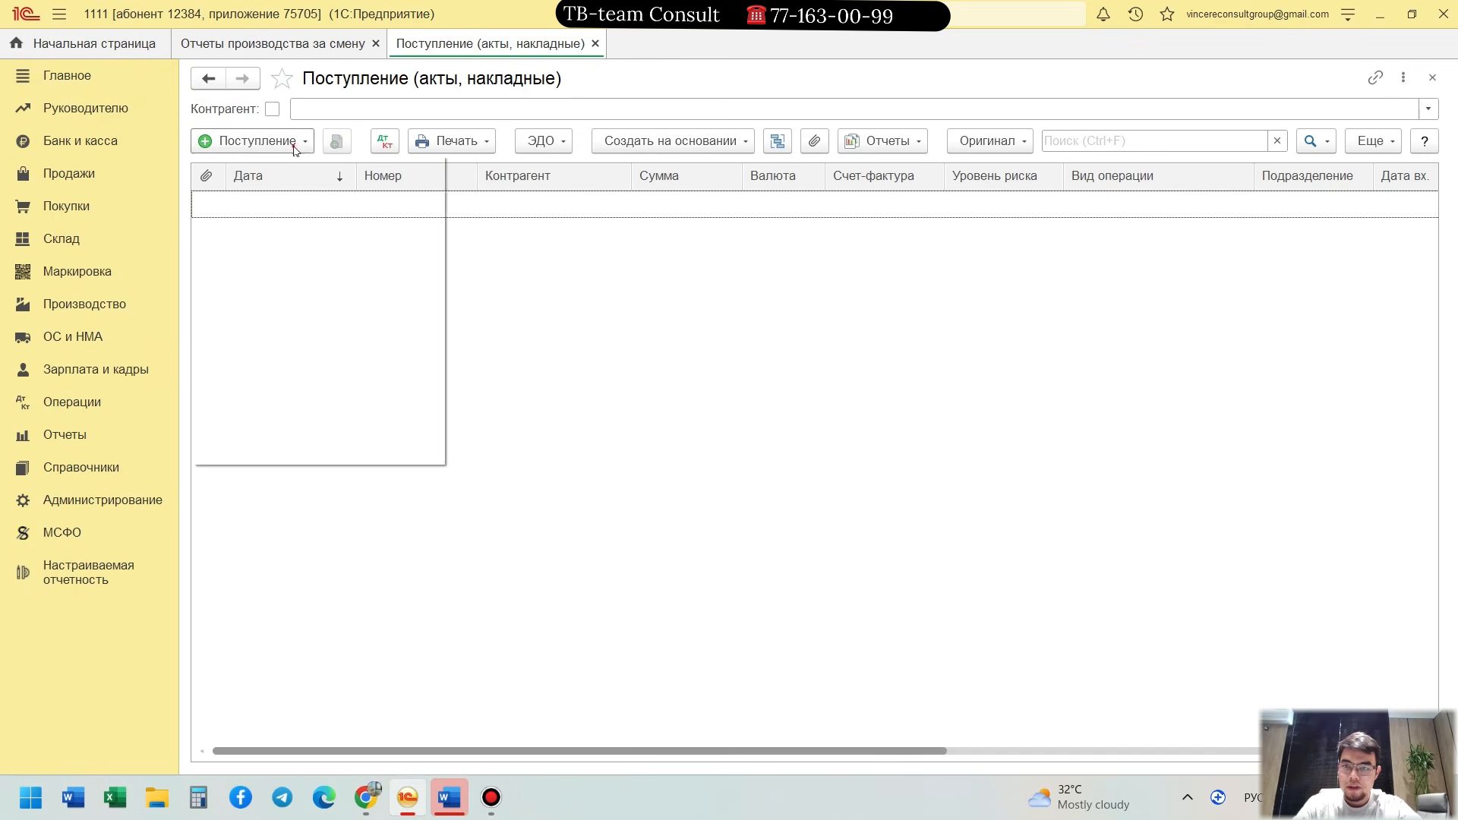
click(294, 145)
click(288, 169)
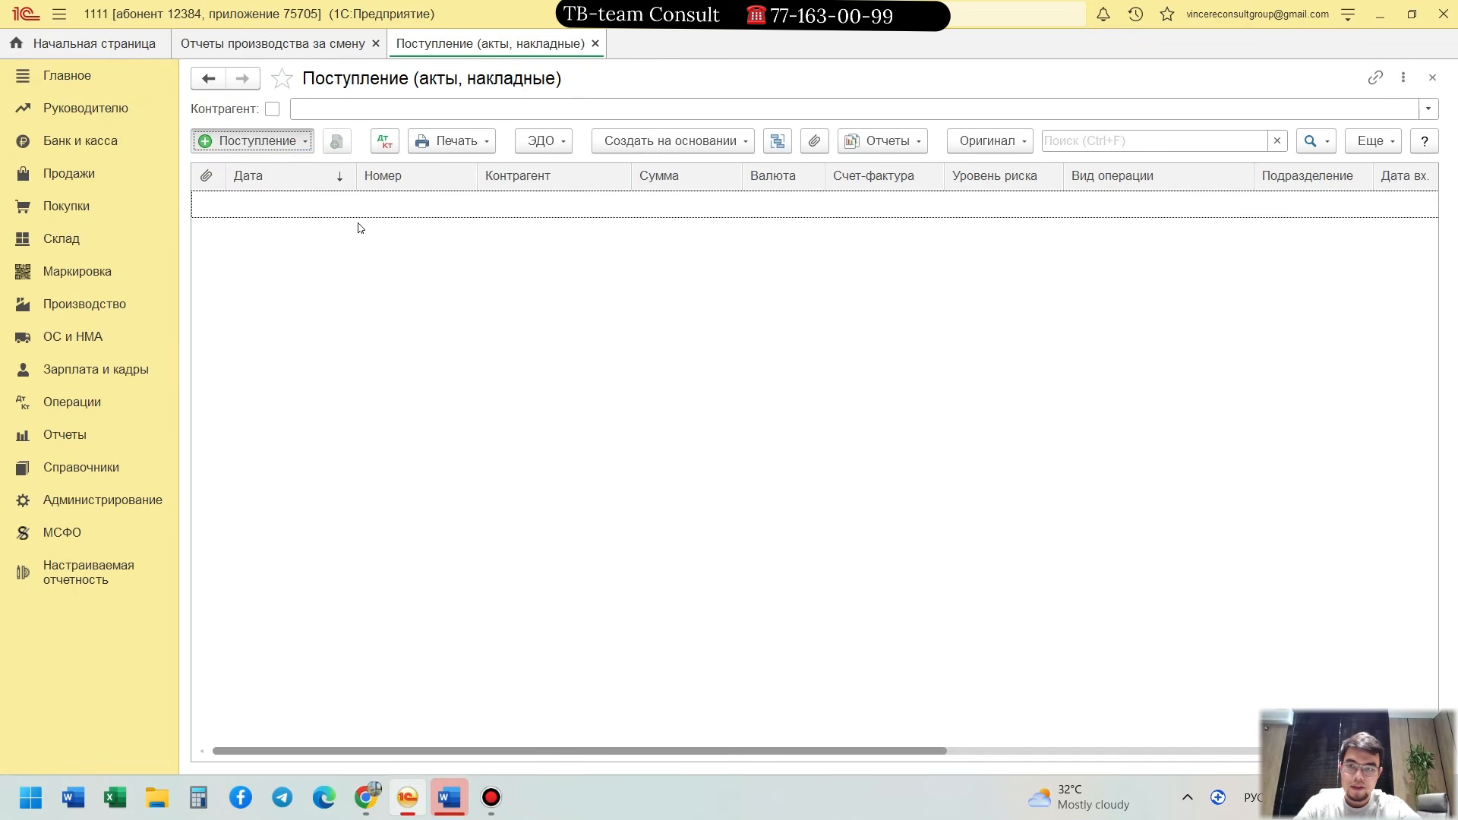
Step: Copy the invoice number 014 from the PDF into the receipt's Накладная № and set its date to 22.08.2026
key(alt+Tab)
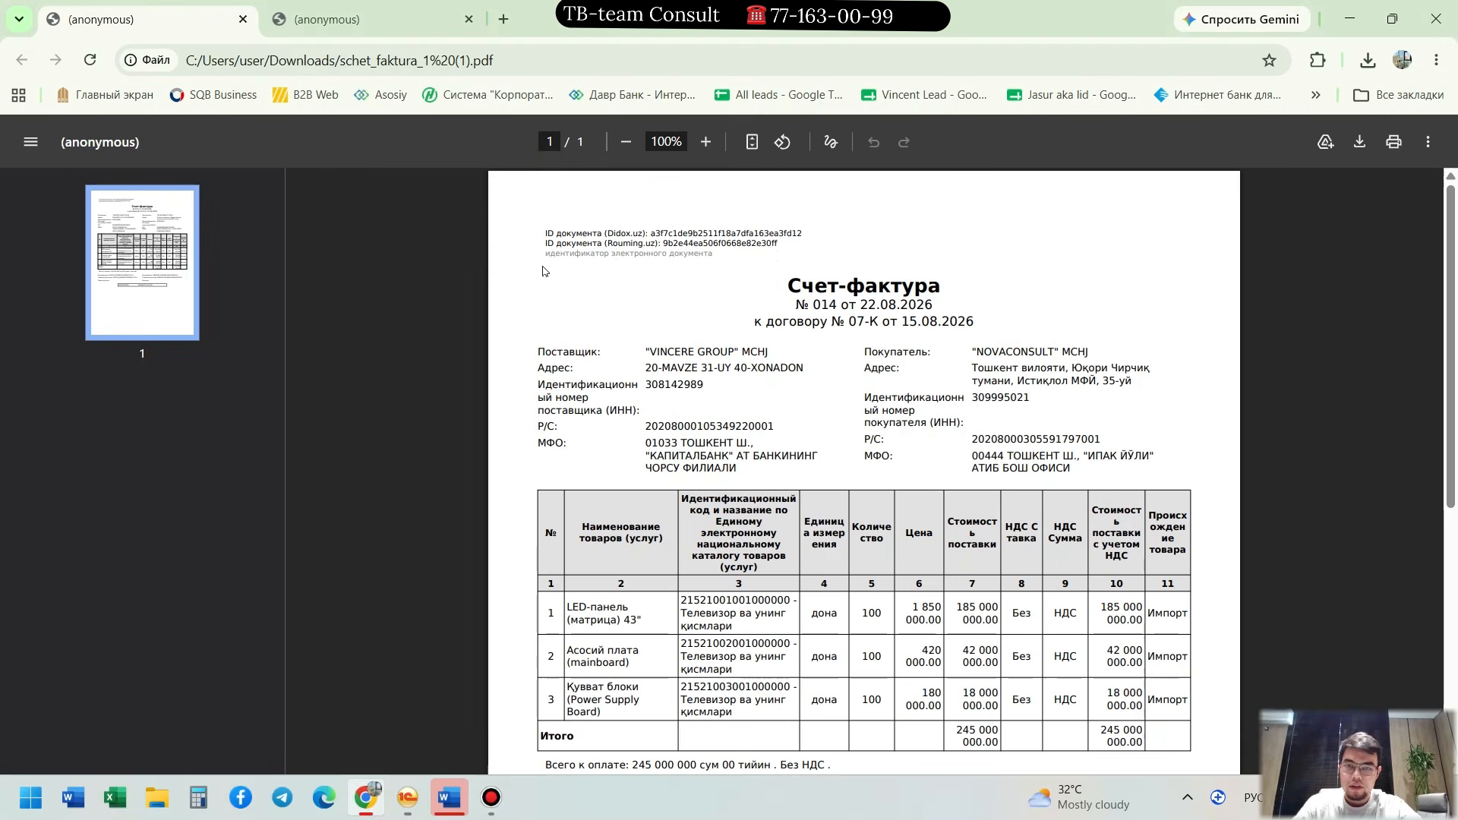
double_click(817, 306)
key(ctrl+c)
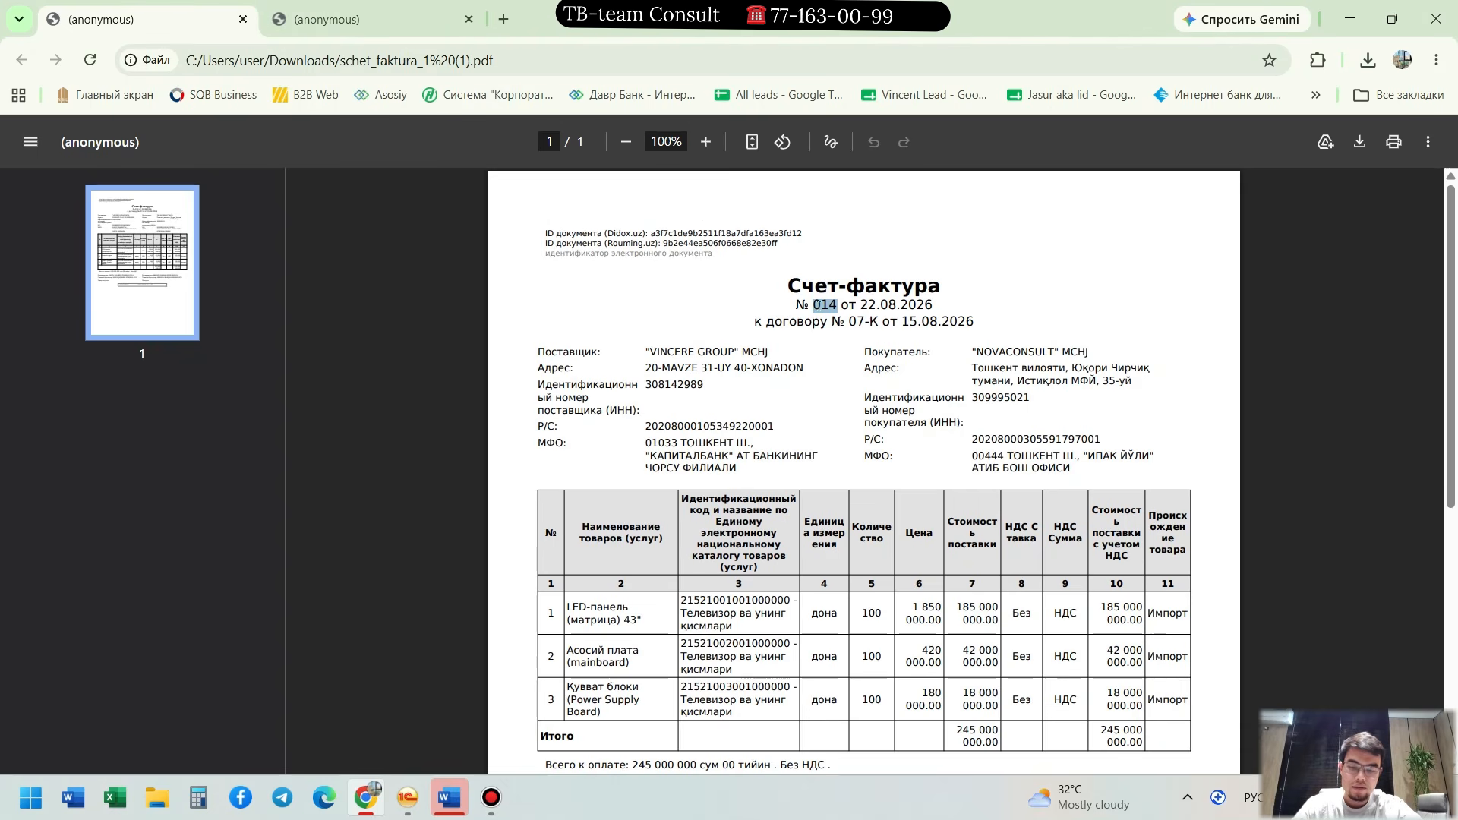
key(alt+Tab)
key(ctrl+v)
key(alt+Tab)
key(alt+Tab)
text(22.)
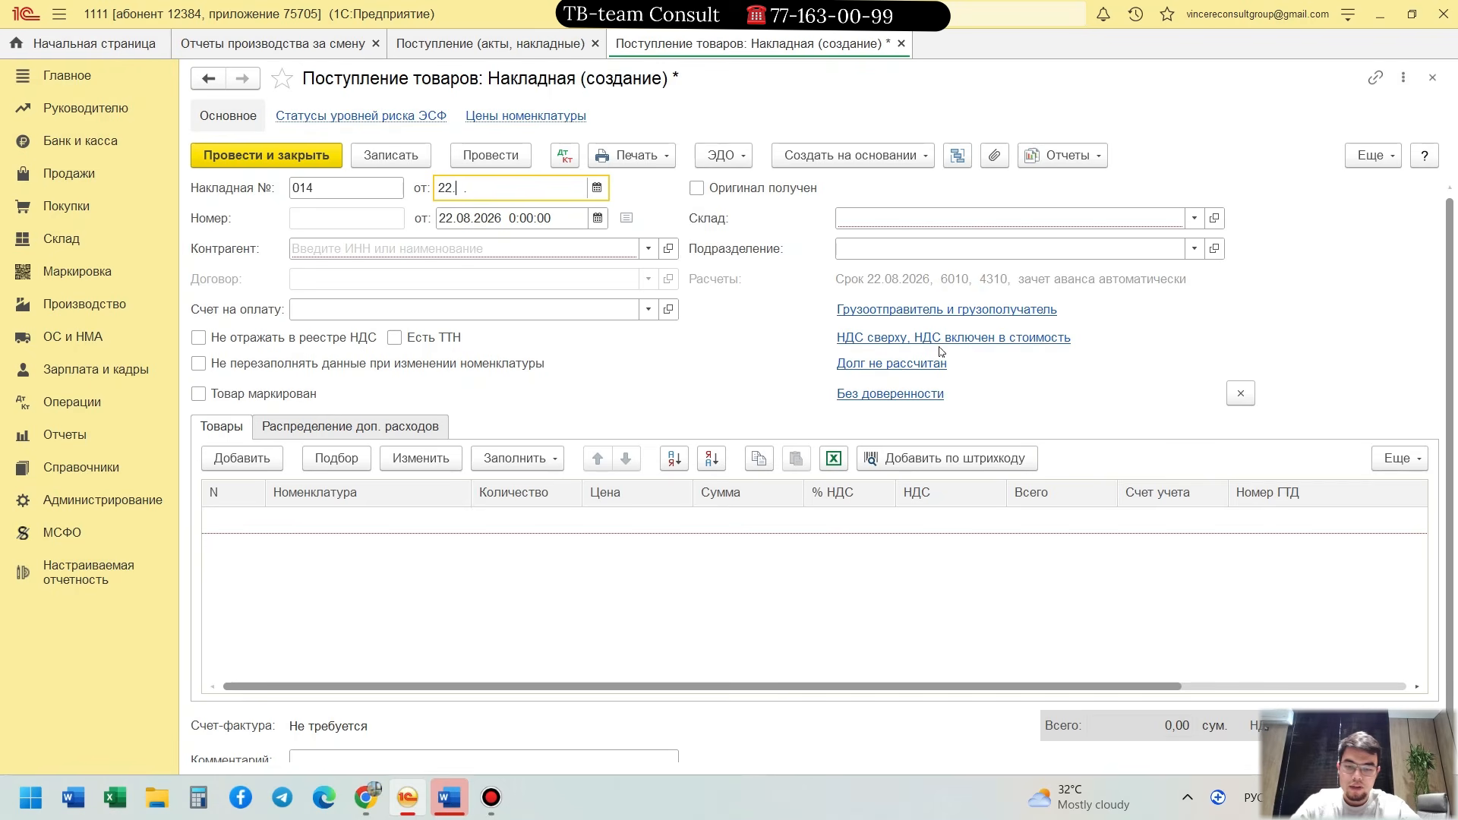
text(08.2026)
key(Tab)
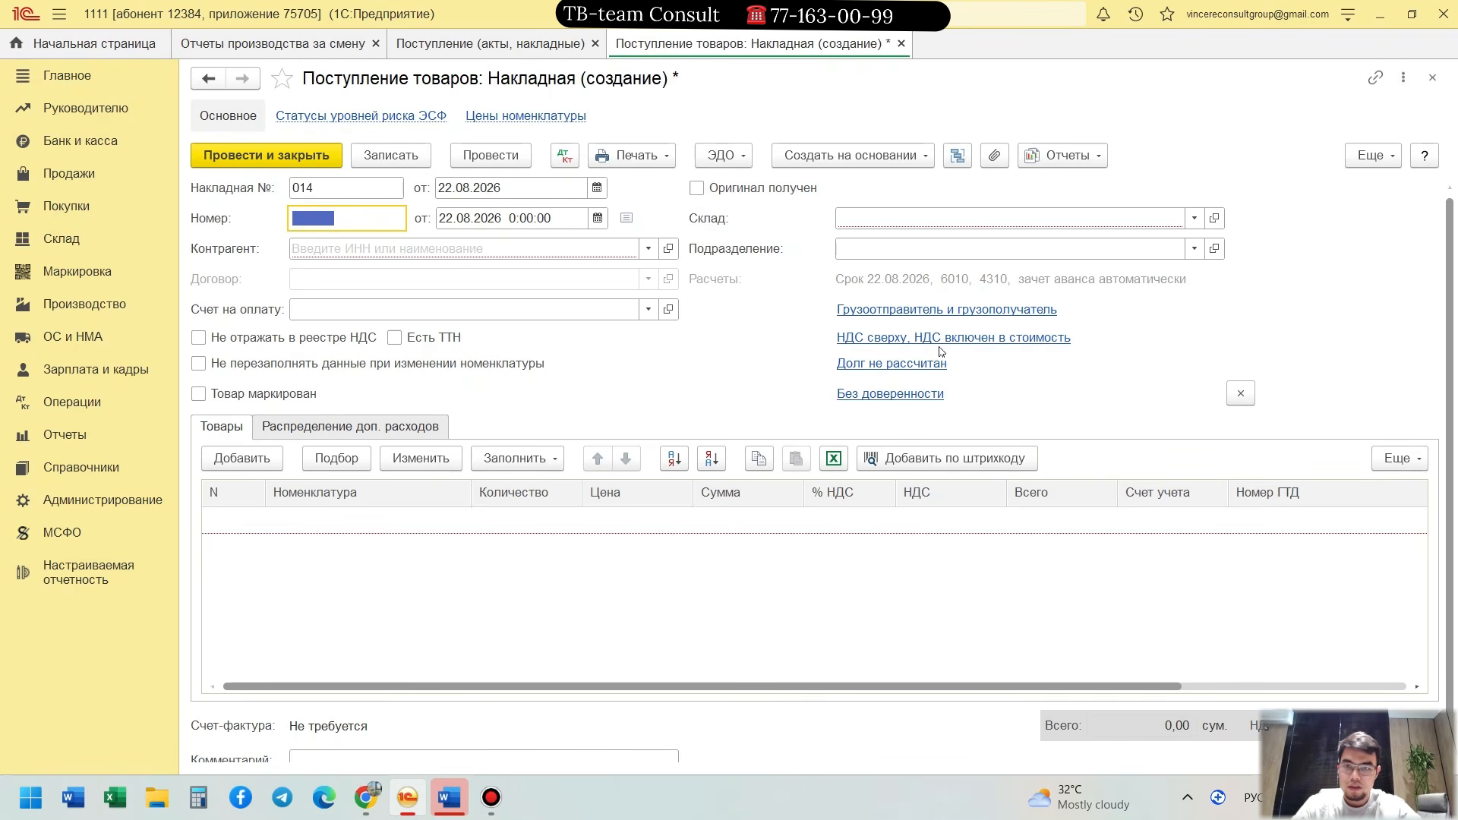
Step: Create the supplier "Vincere Group" Mchj as the receipt's counterparty, filling its details from the tax ID copied from the invoice
key(alt+Tab)
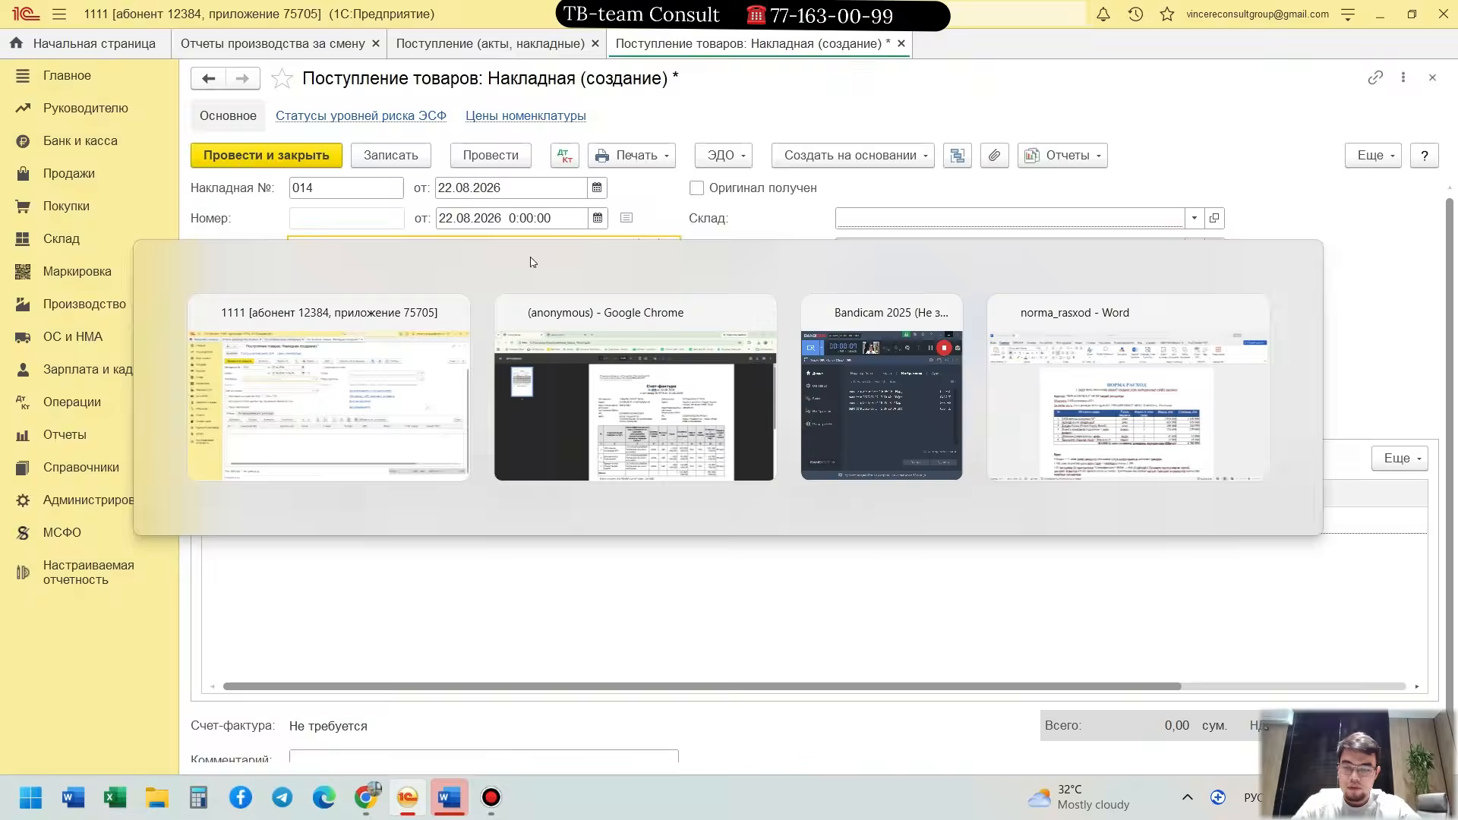
double_click(669, 385)
key(ctrl+c)
key(alt+Tab)
key(ctrl+v)
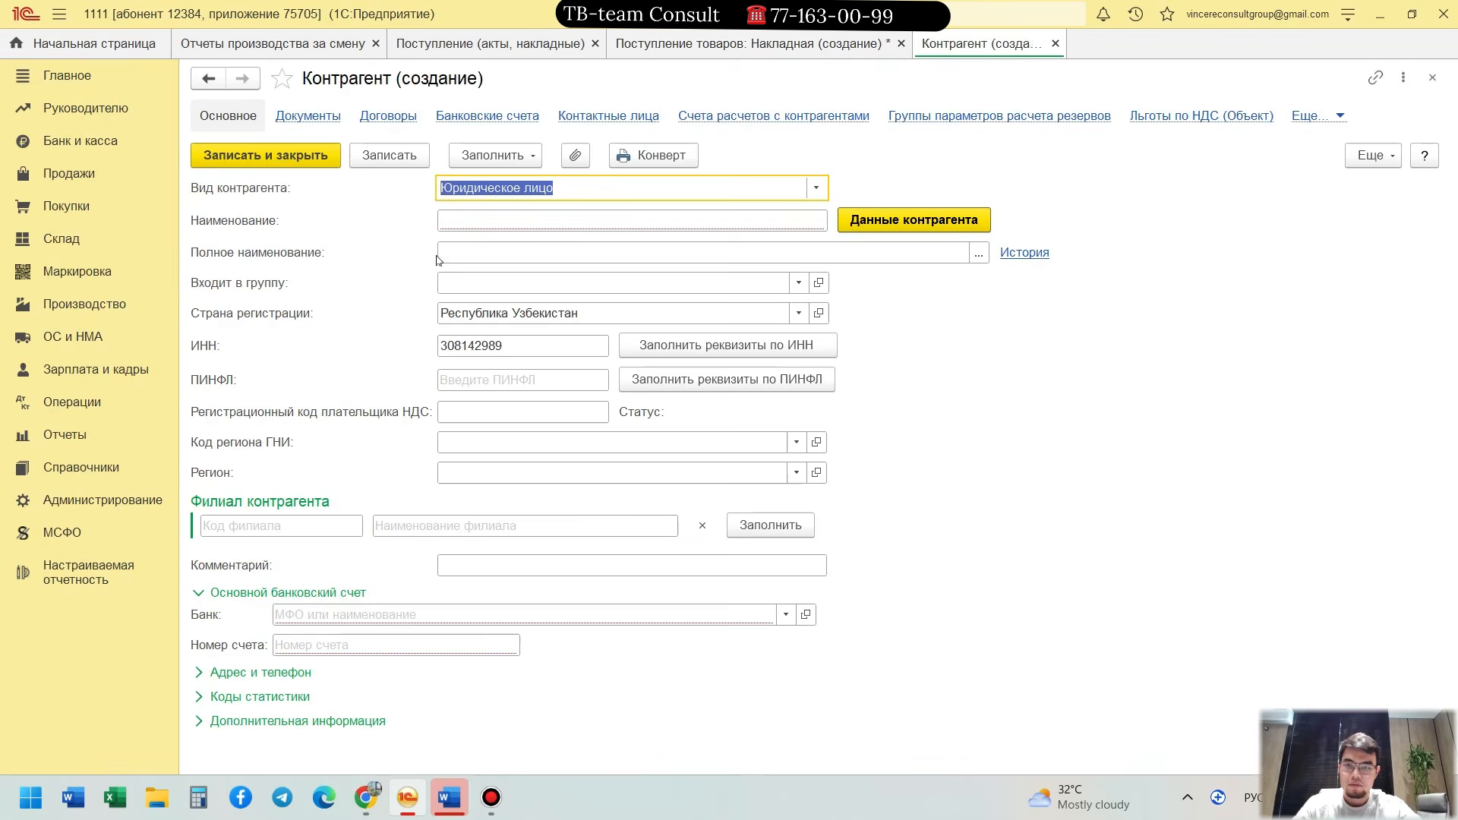
click(660, 346)
click(752, 432)
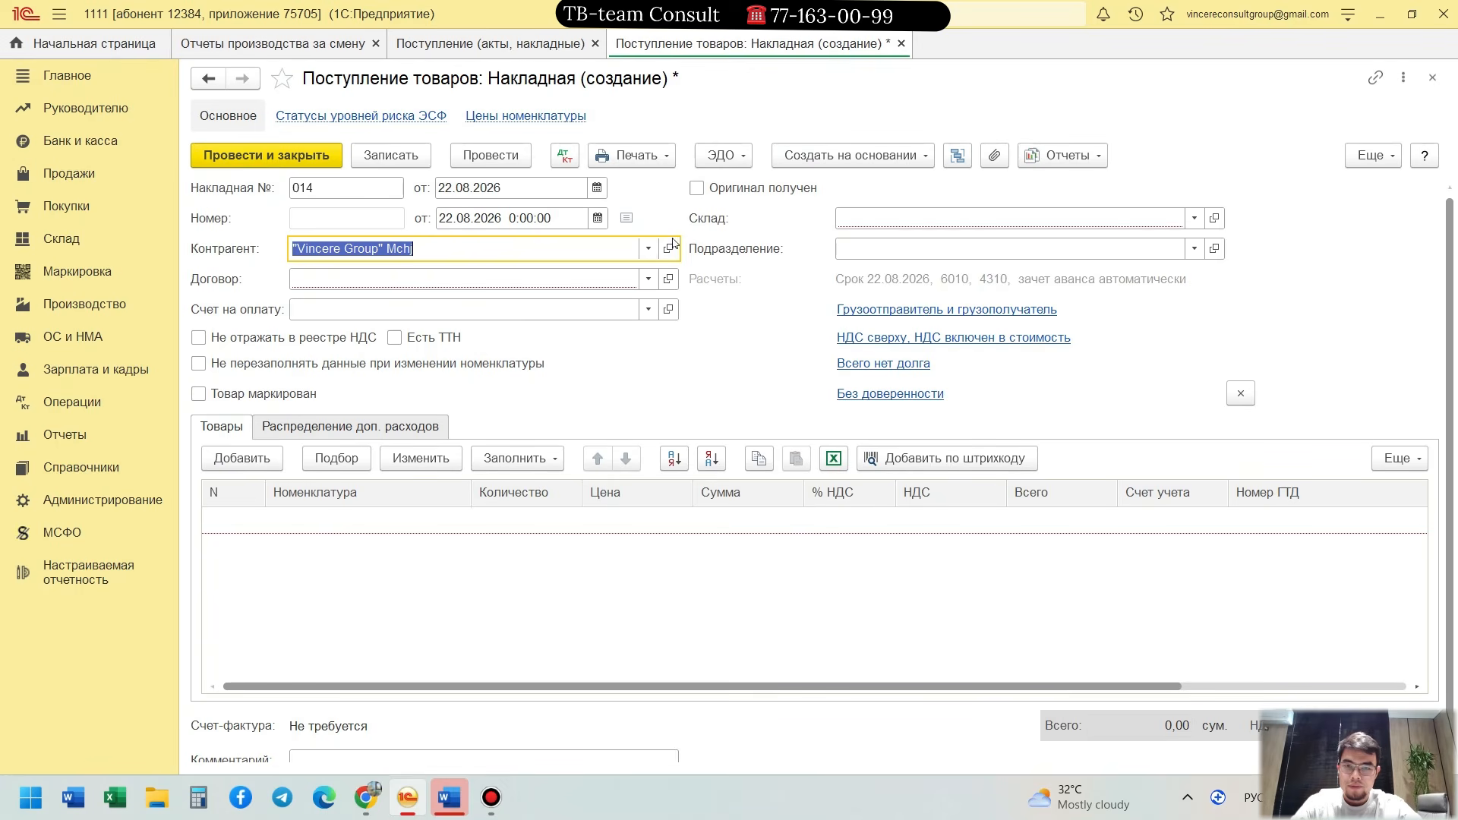
Step: Create the warehouse "Material skladi", choose it as the receipt's Склад and set Подразделение to Основное подразделение
click(866, 218)
click(904, 338)
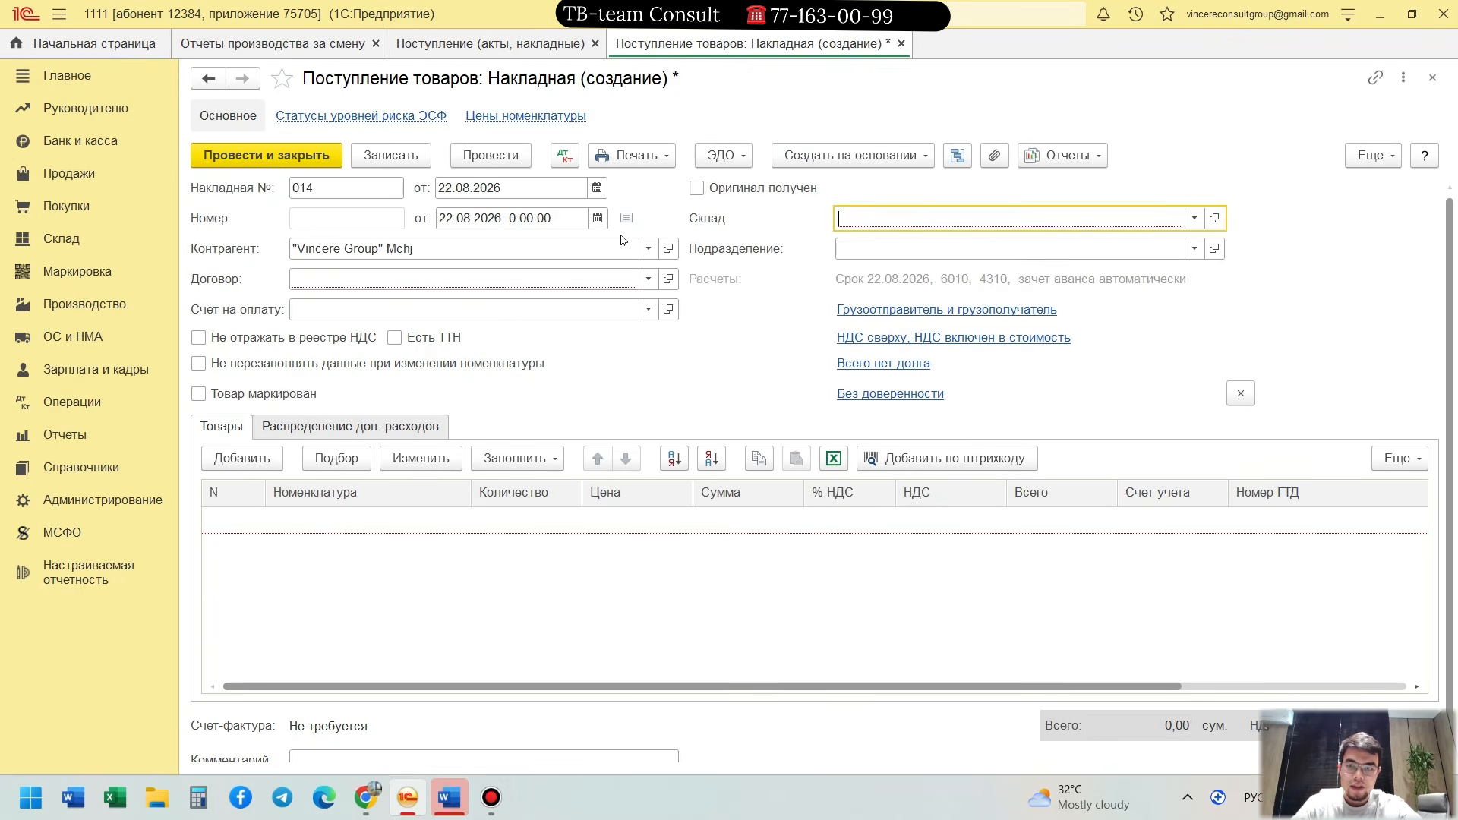
click(543, 175)
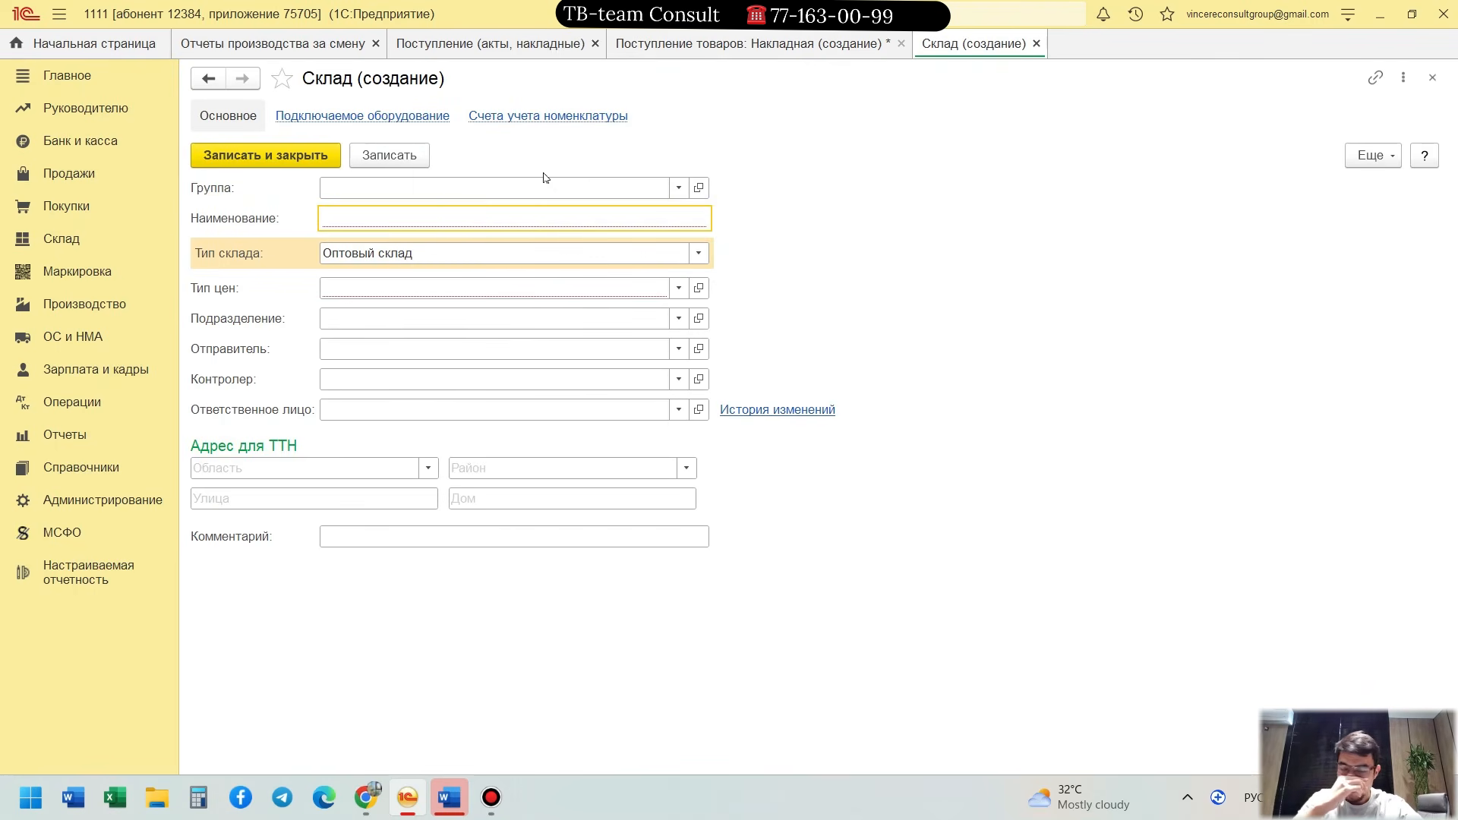
key(alt+shift)
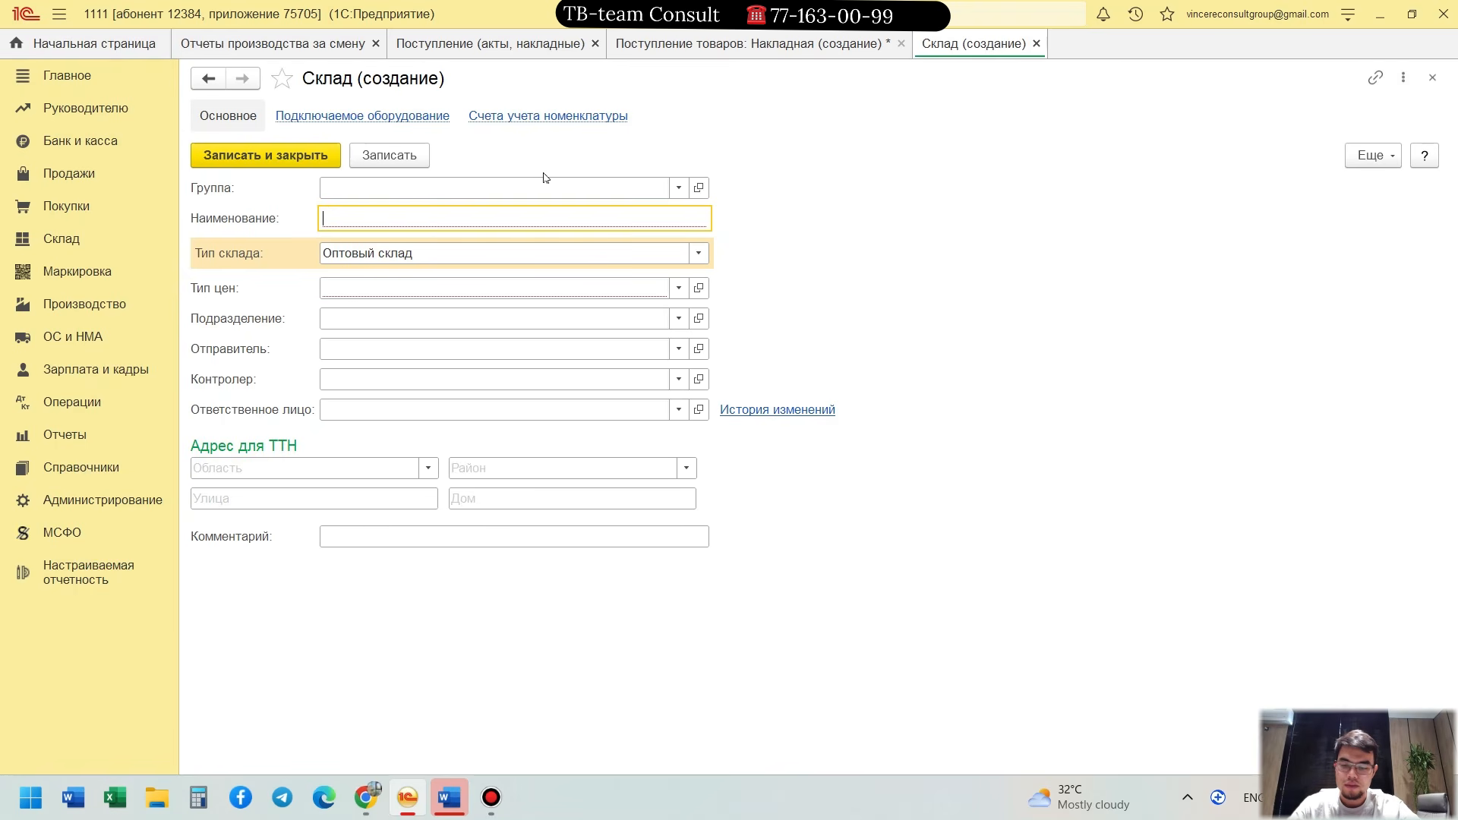
text(Material skladi)
key(Tab)
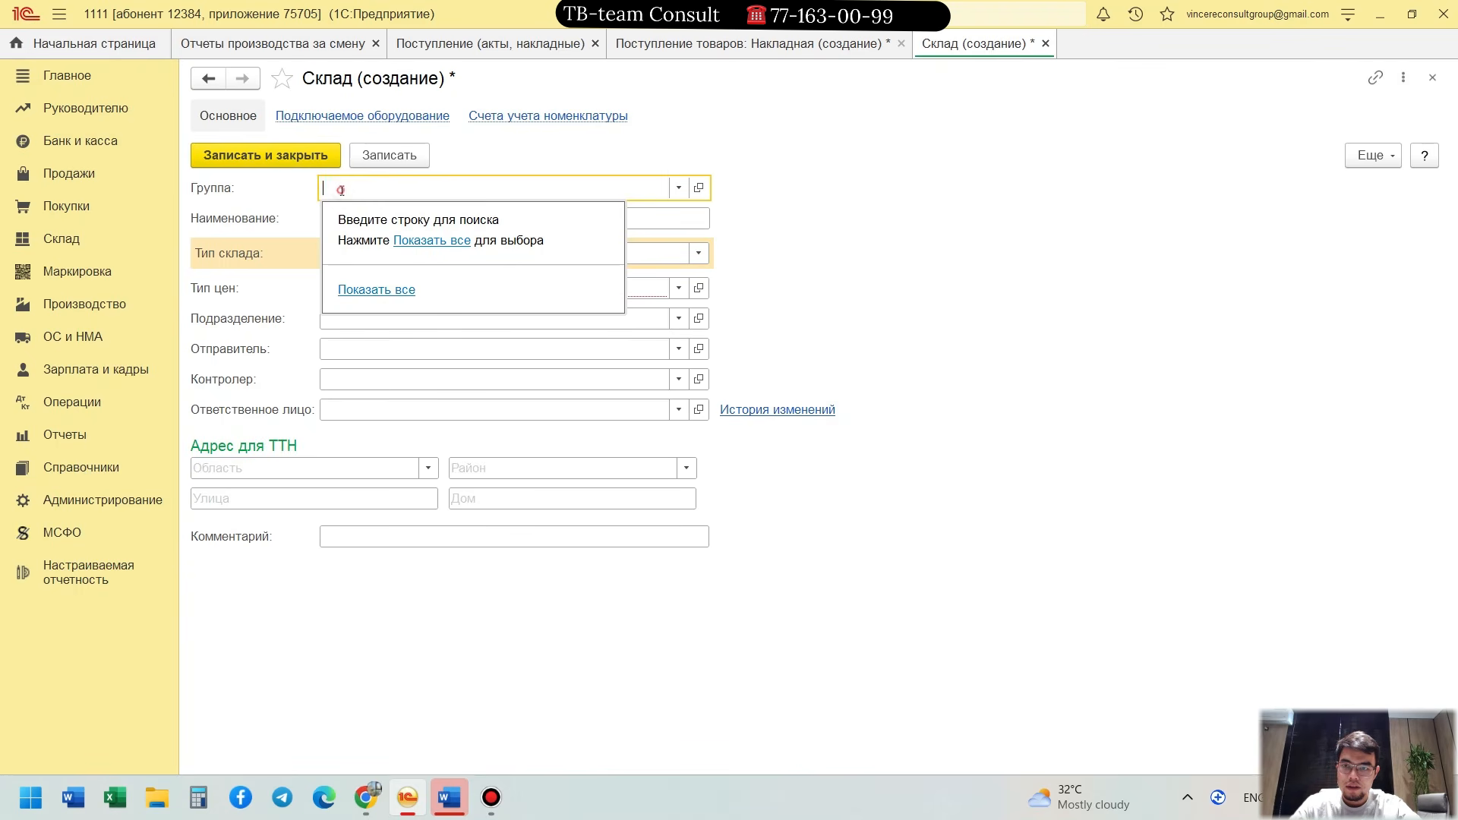
click(307, 158)
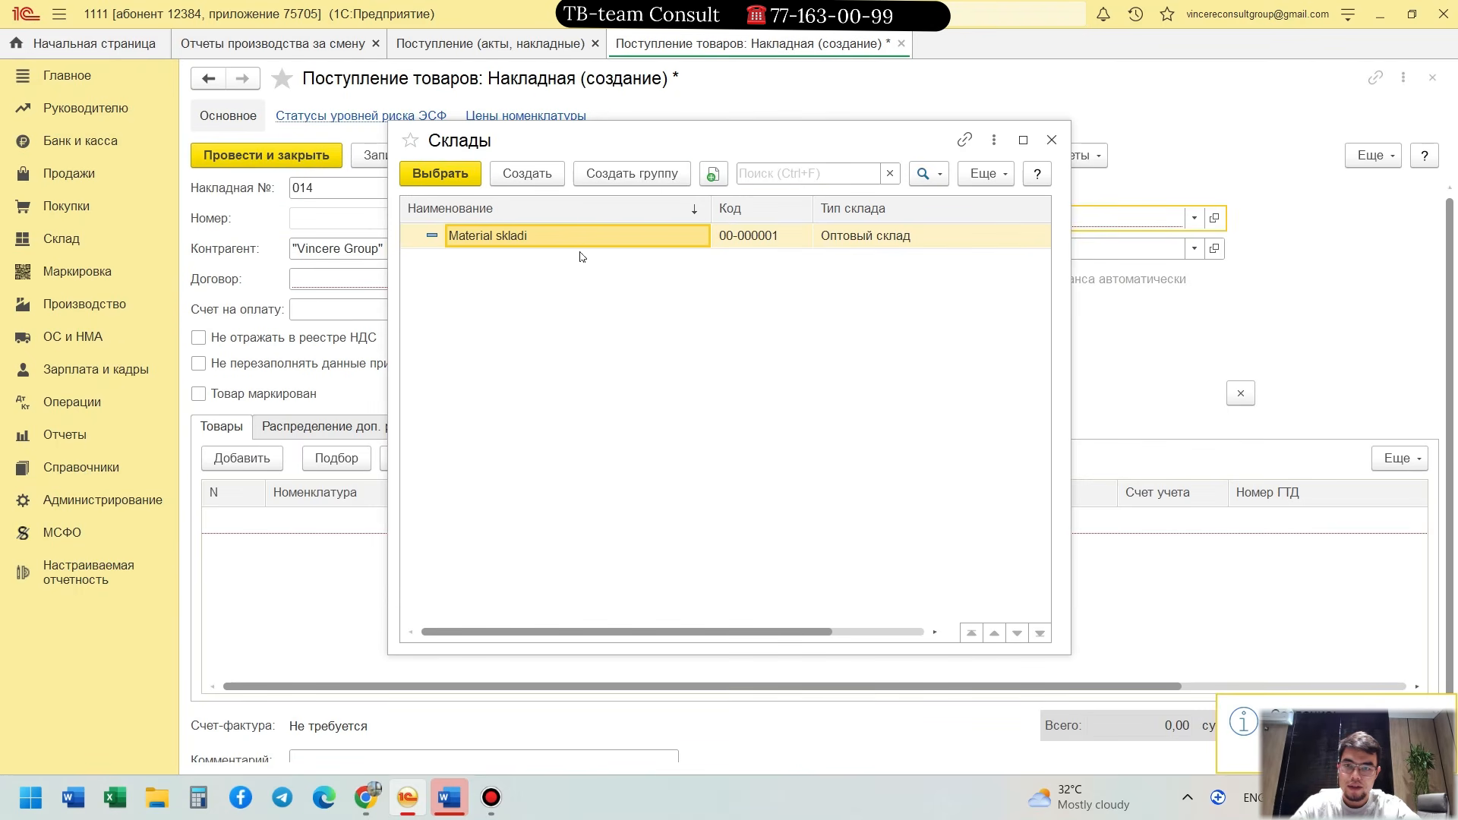
double_click(580, 240)
click(836, 255)
click(865, 273)
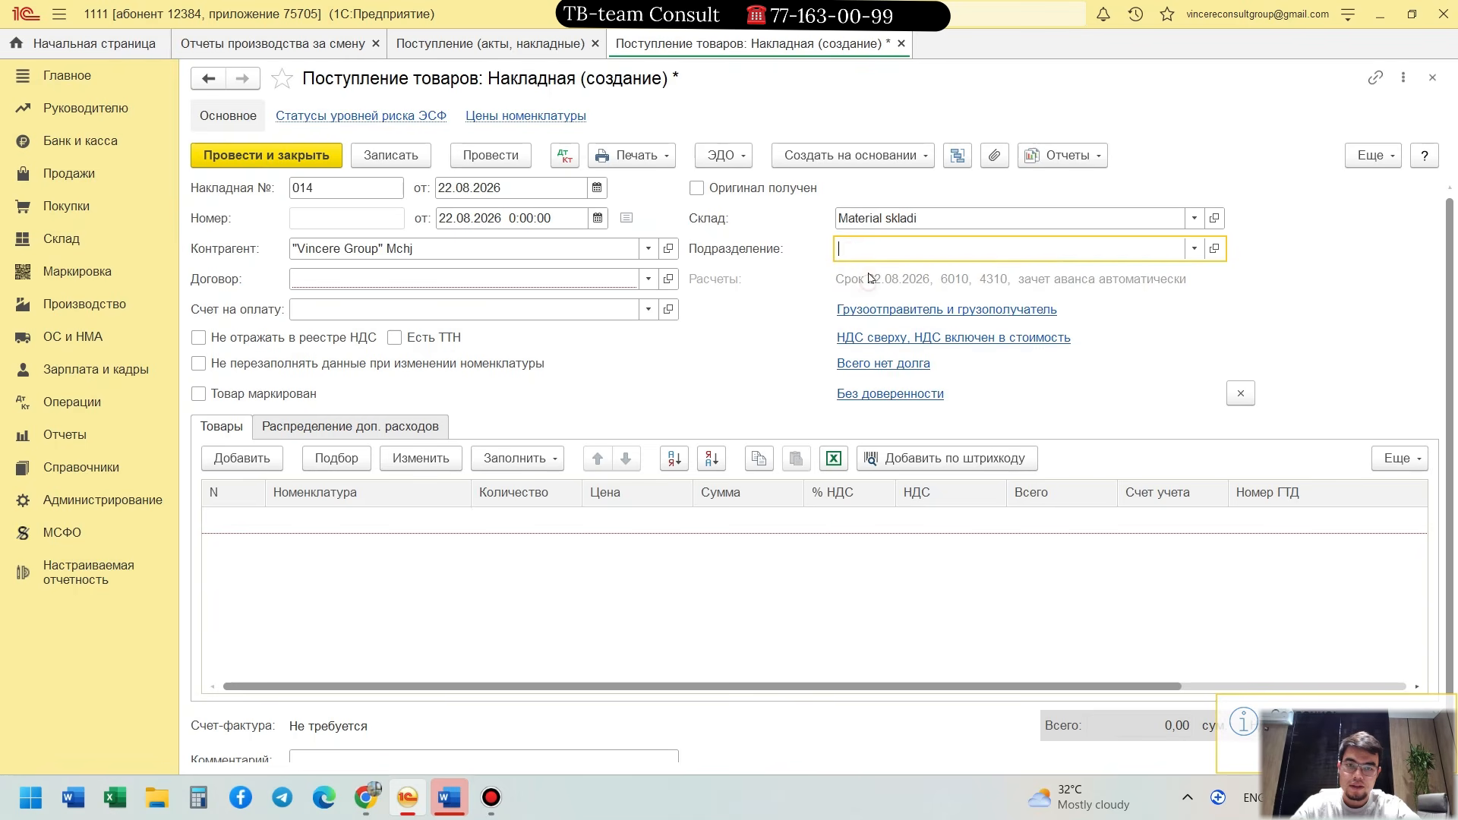
Step: Create the supplier contract 07-К dated 15.08.2026 for the receipt, copying its number from the invoice PDF in Chrome
key(alt+Tab)
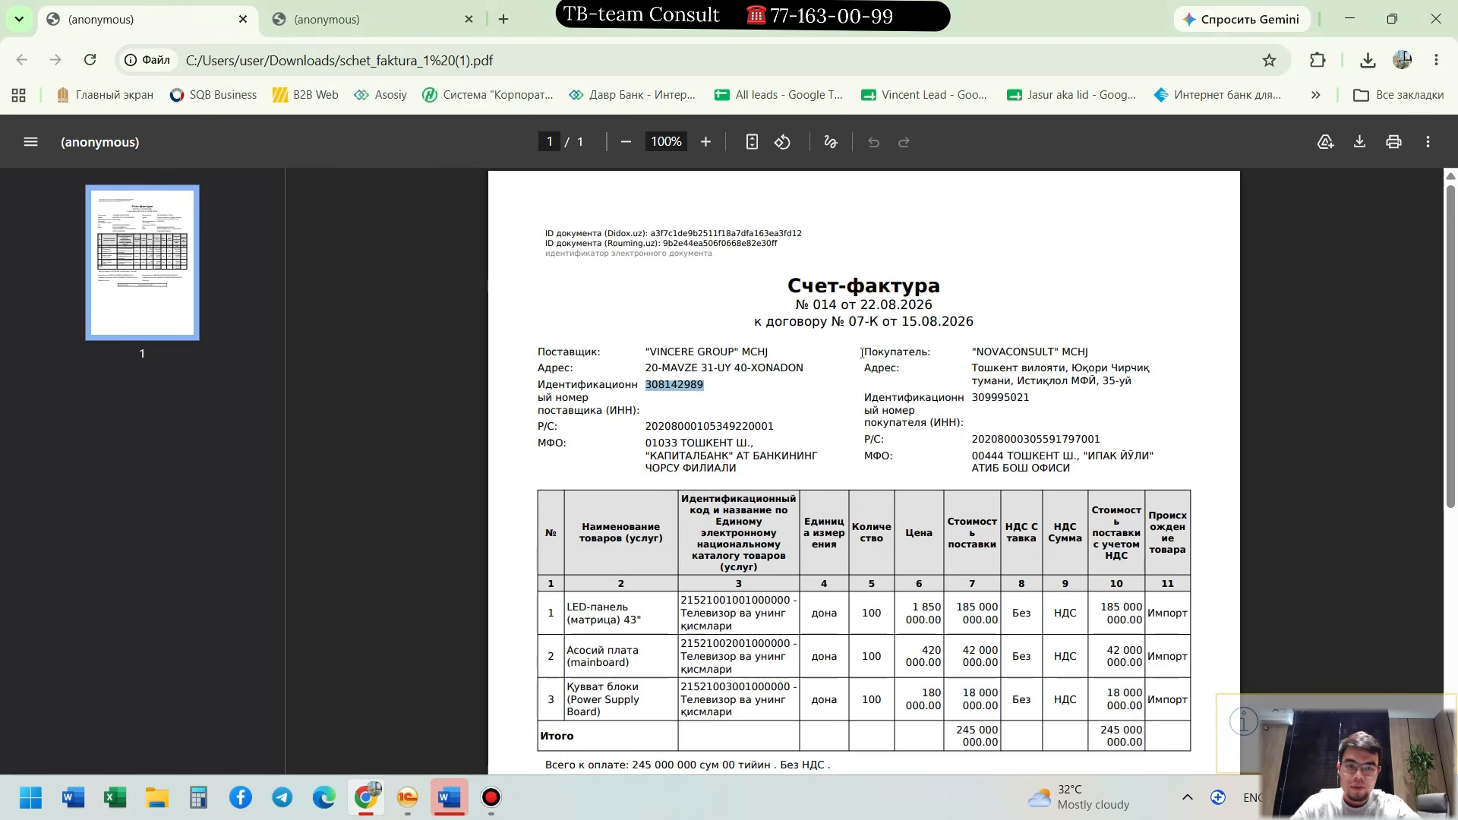
drag(843, 322, 875, 324)
key(ctrl+c)
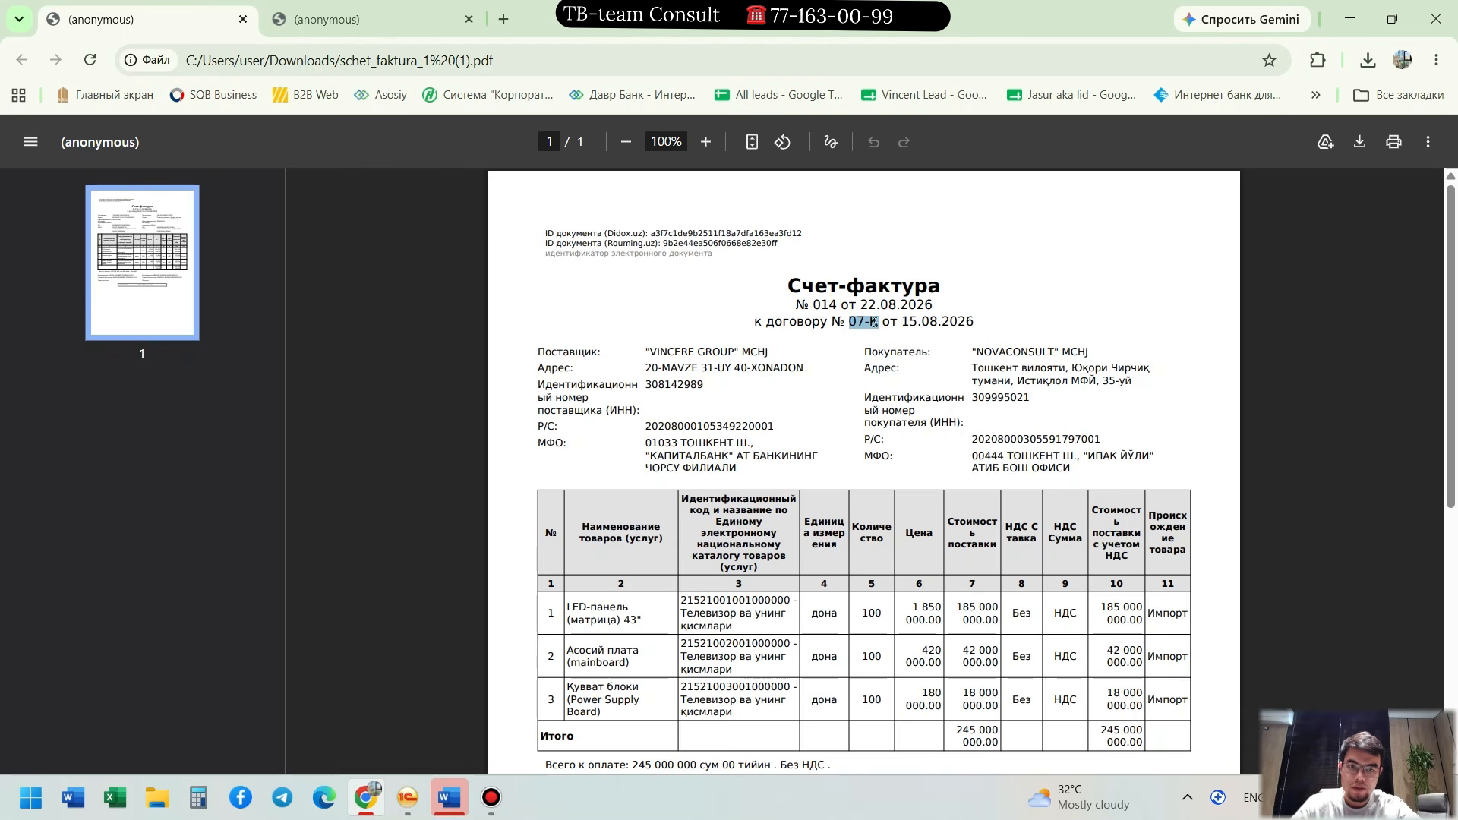
key(alt+Tab)
click(432, 275)
click(395, 325)
key(ctrl+v)
key(Tab)
key(alt+Tab)
key(alt+Tab)
text(15082026)
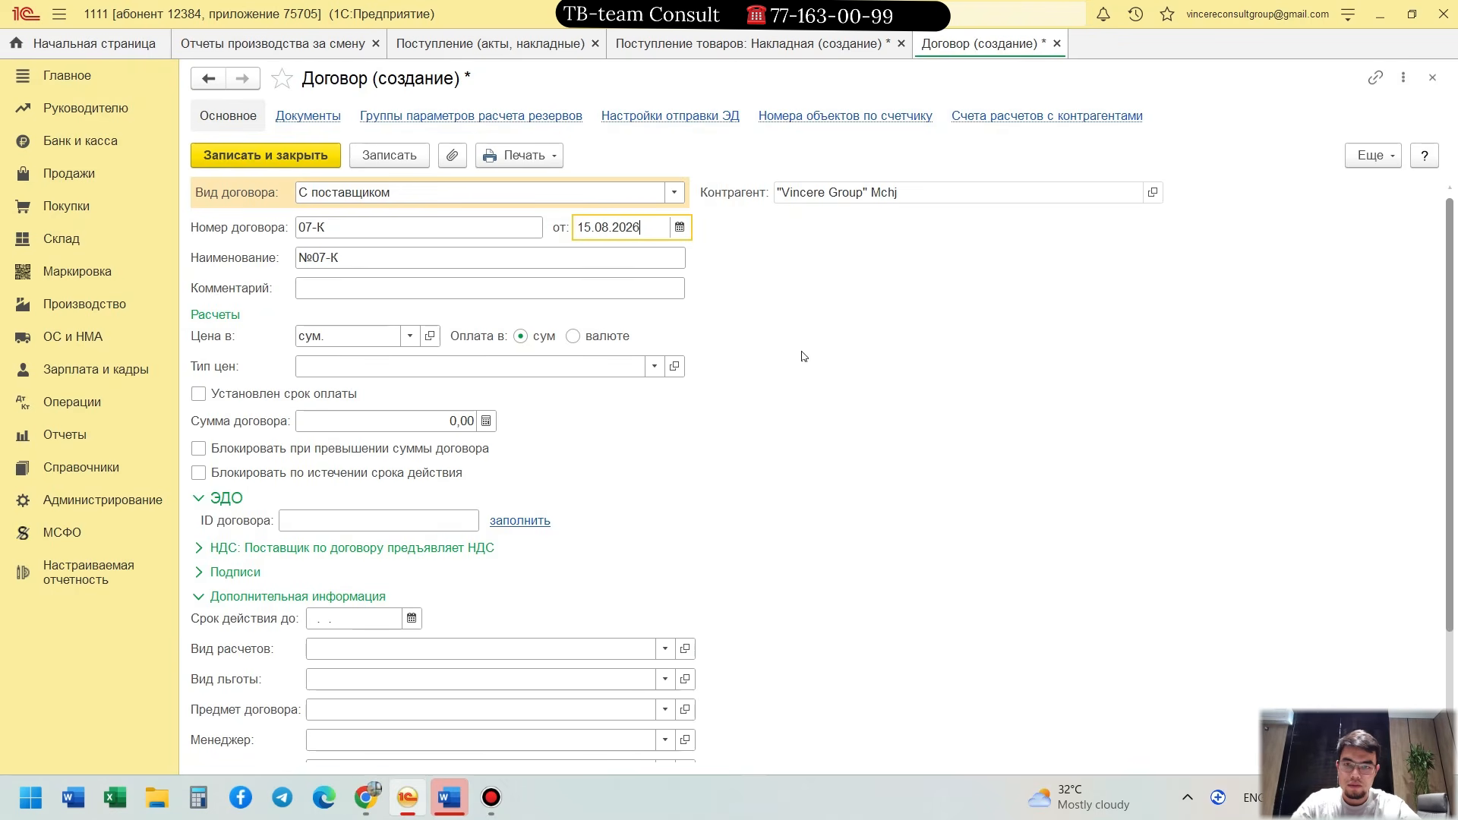
key(Tab)
click(259, 155)
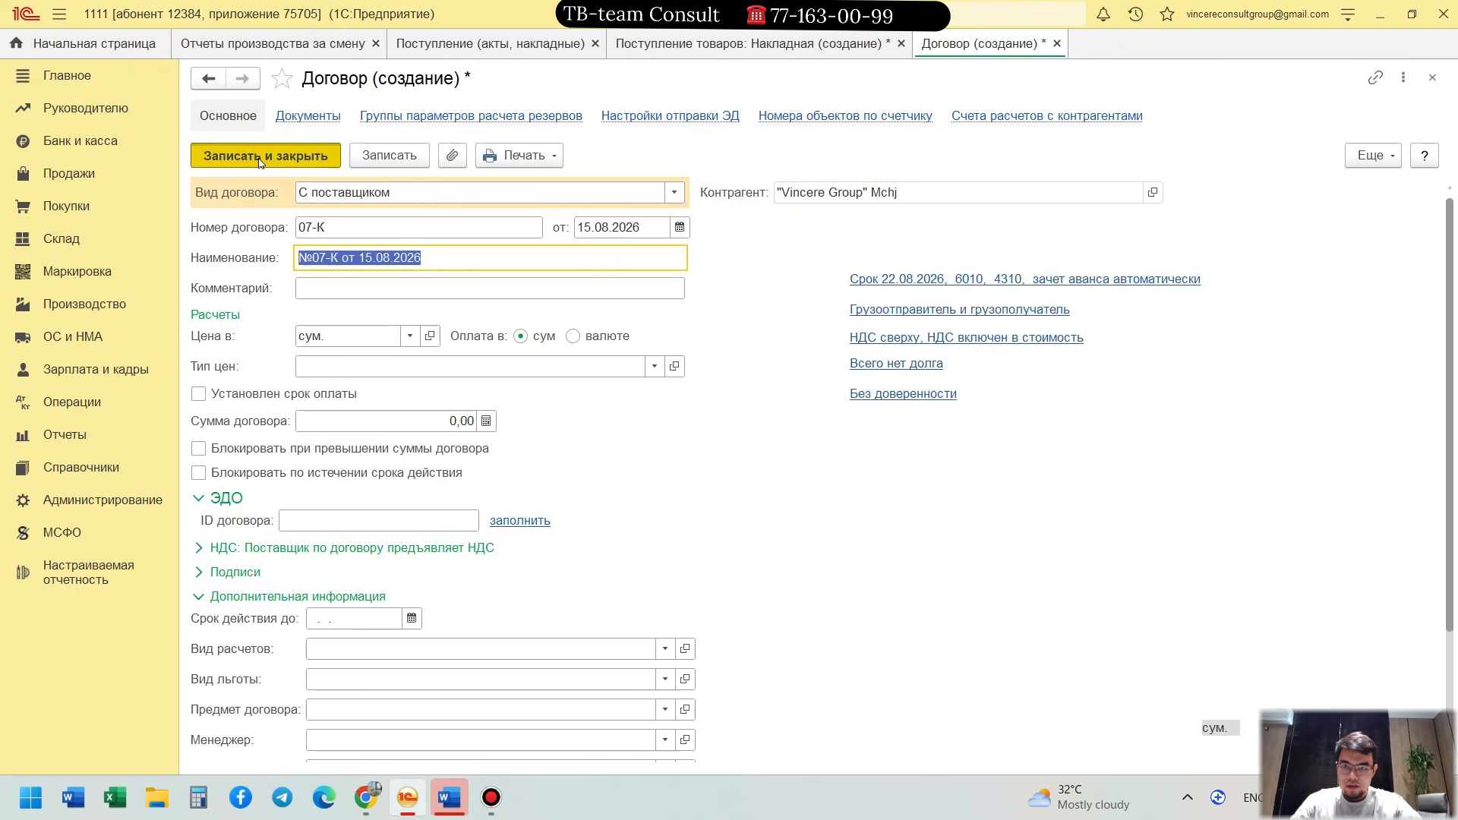
Step: Add a row to the receipt's goods table and locate the name LED-панель (матрица) 43" in the invoice PDF
click(242, 458)
key(alt+Tab)
scroll(631, 495, down, 3)
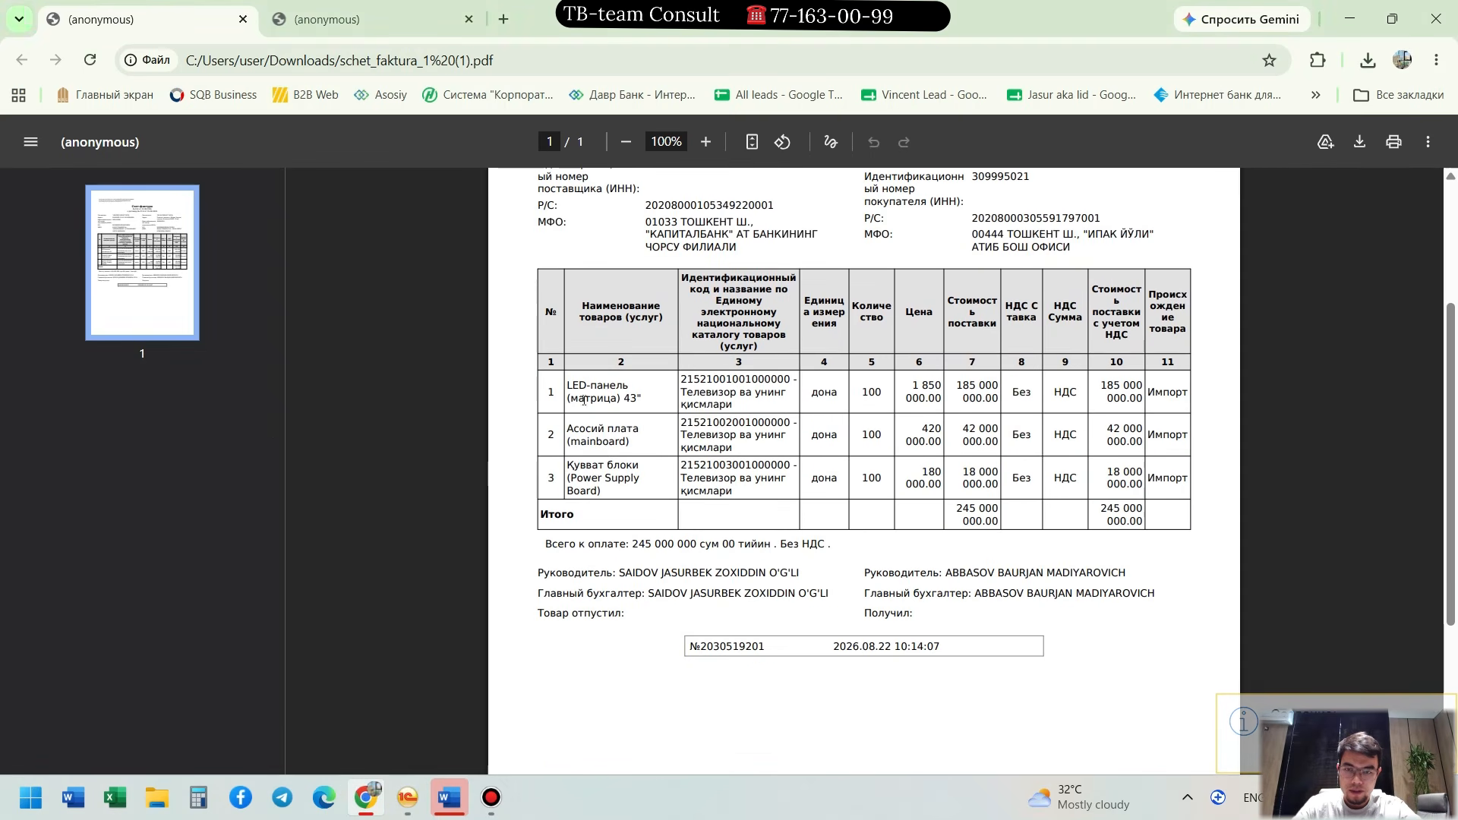
drag(566, 385, 644, 401)
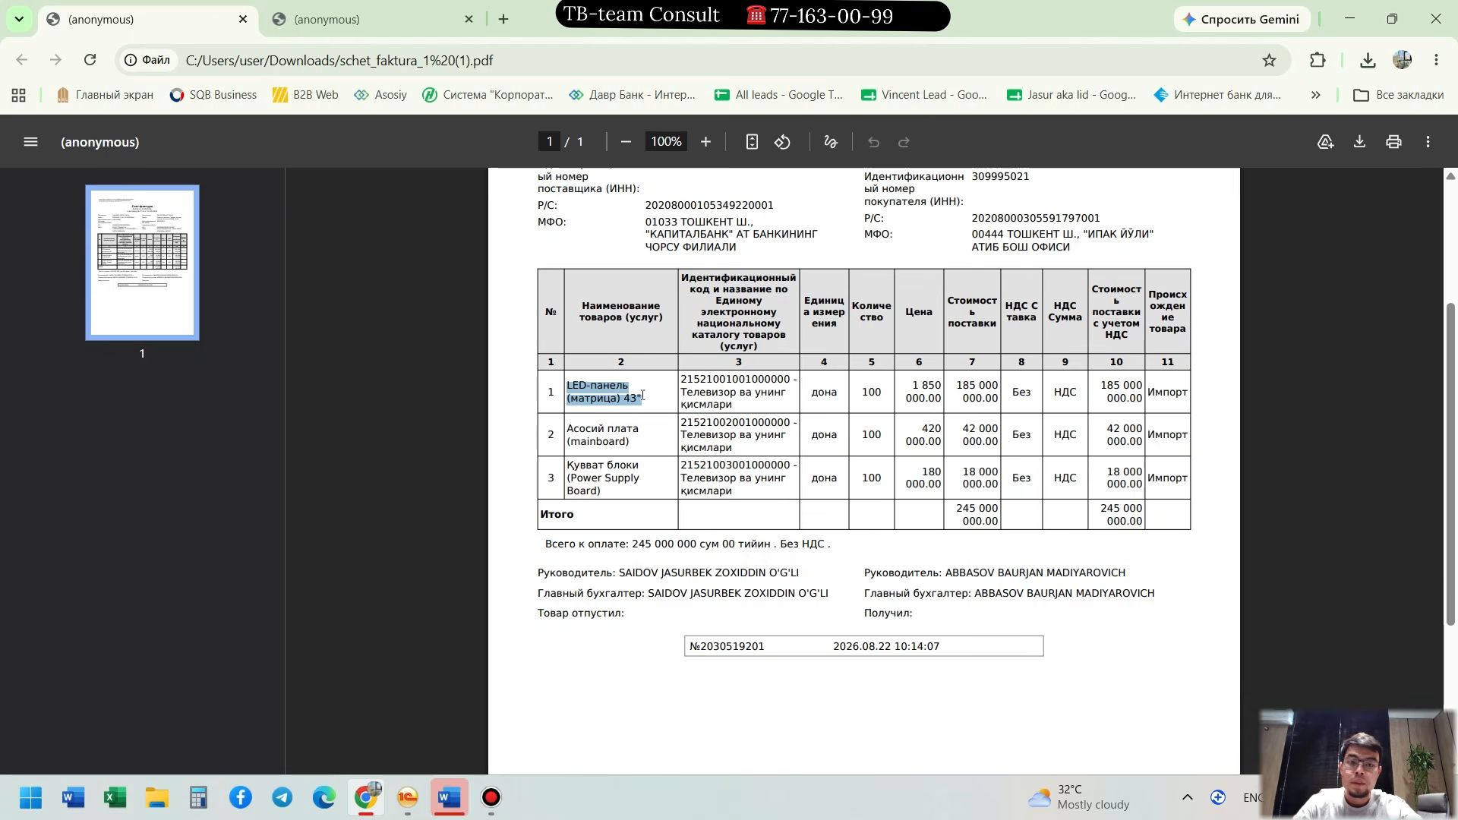
key(alt+Tab)
key(alt+Tab)
Step: Switch to the norma_rasxod document in Word and review the product, the material norms, the total cost and the notes
key(alt+Tab)
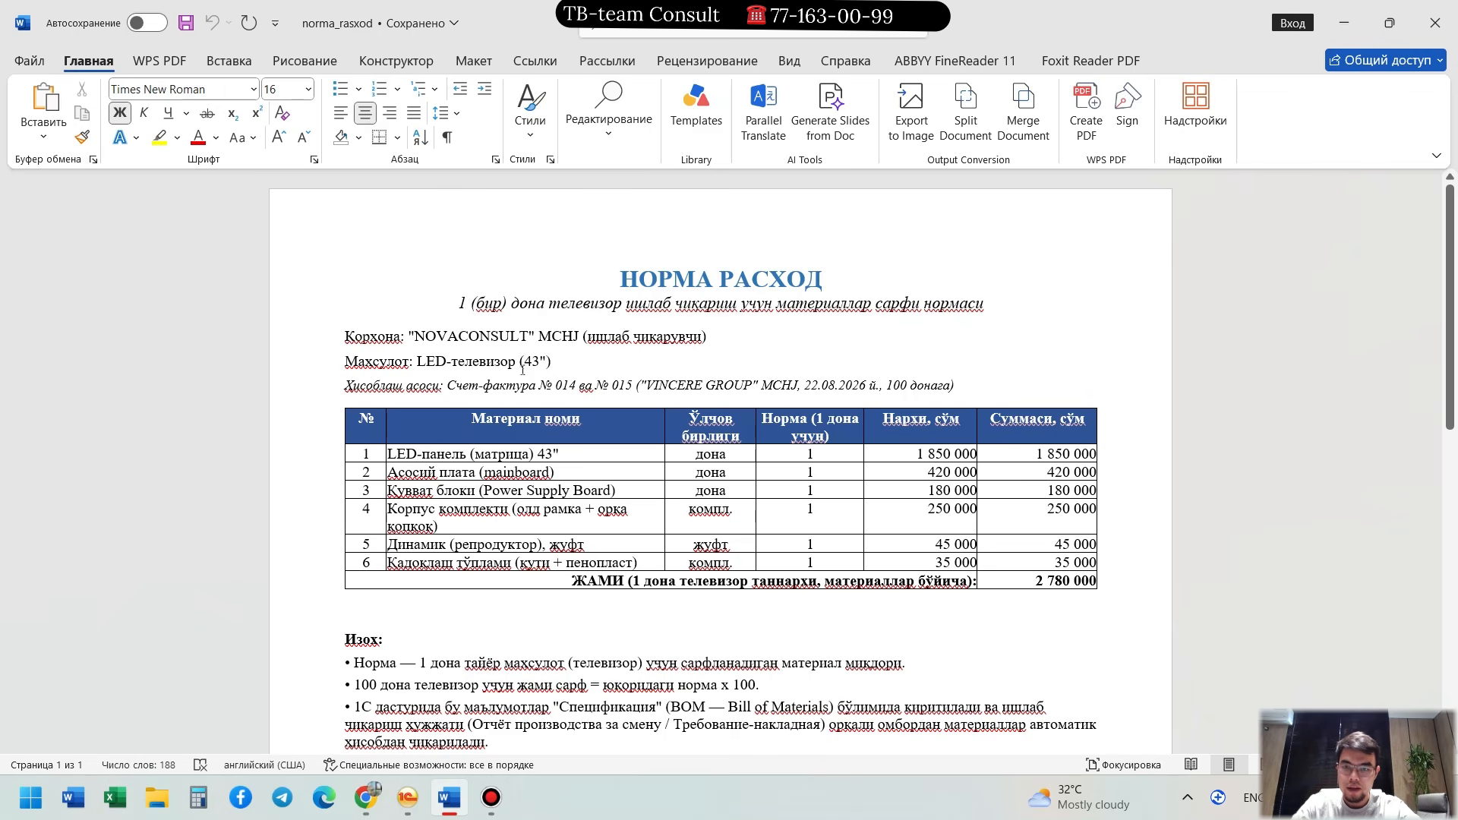
drag(416, 362, 560, 365)
click(577, 367)
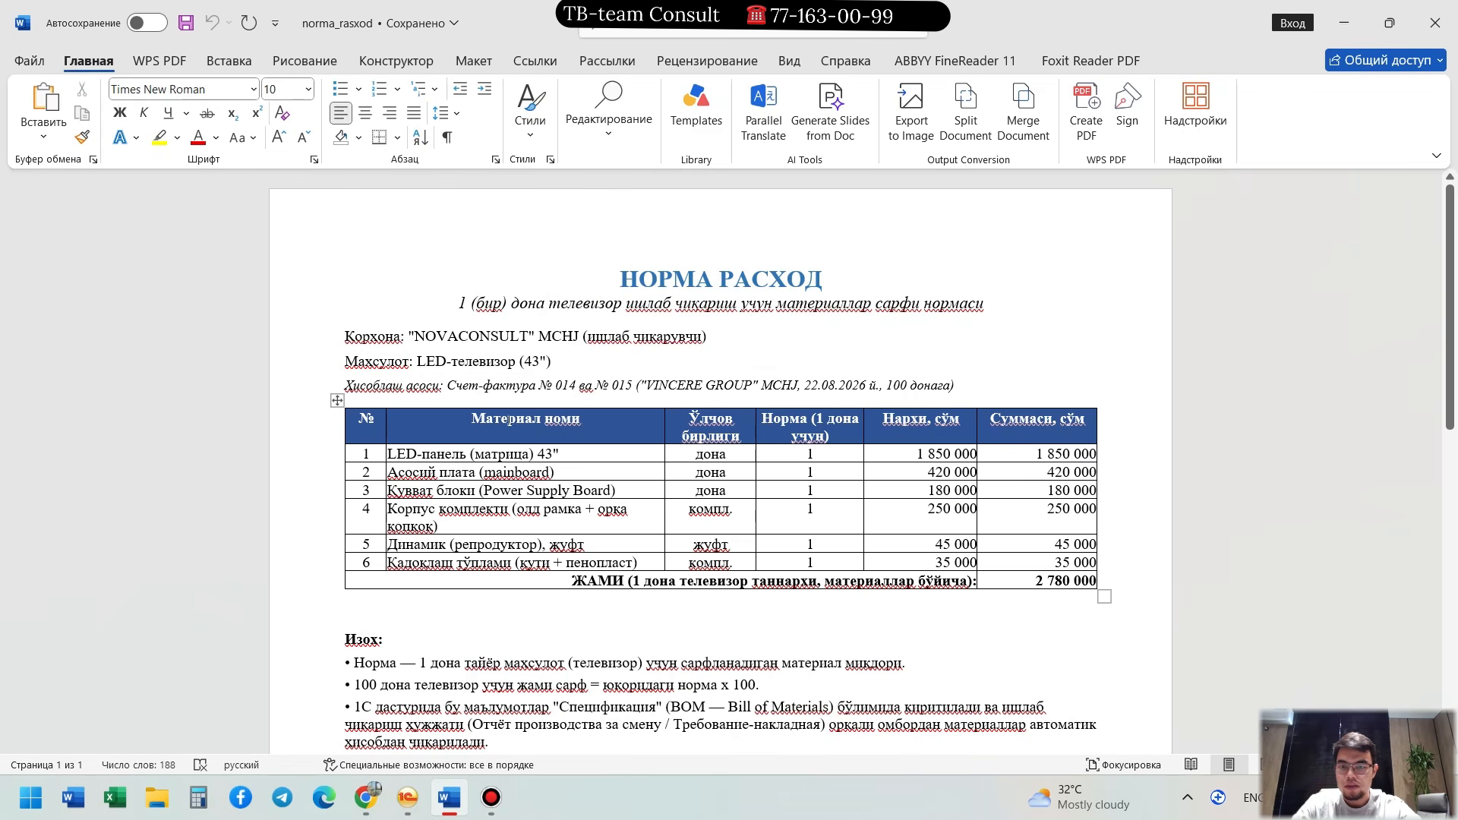
click(418, 455)
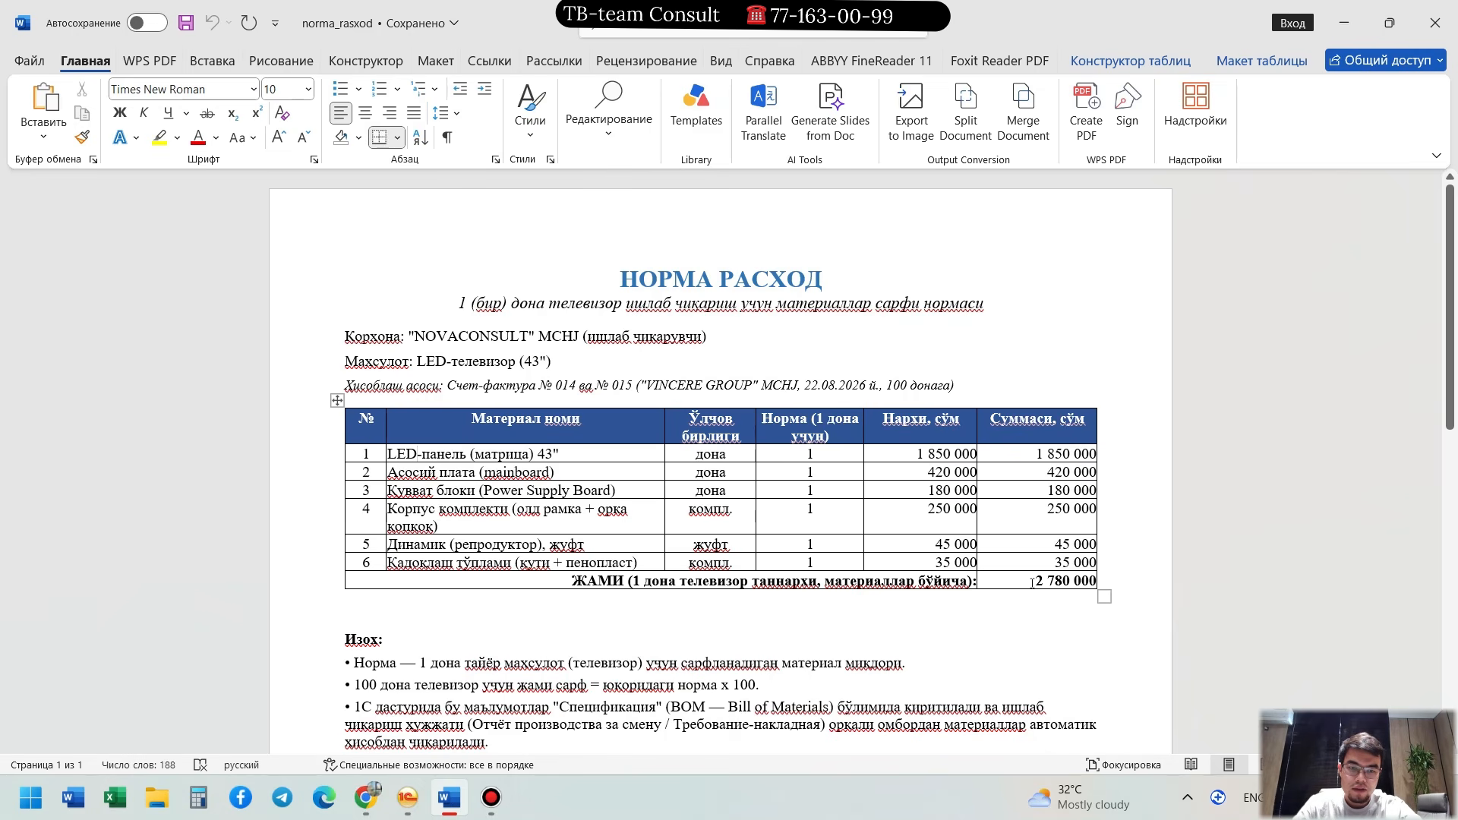
drag(1033, 582, 1101, 583)
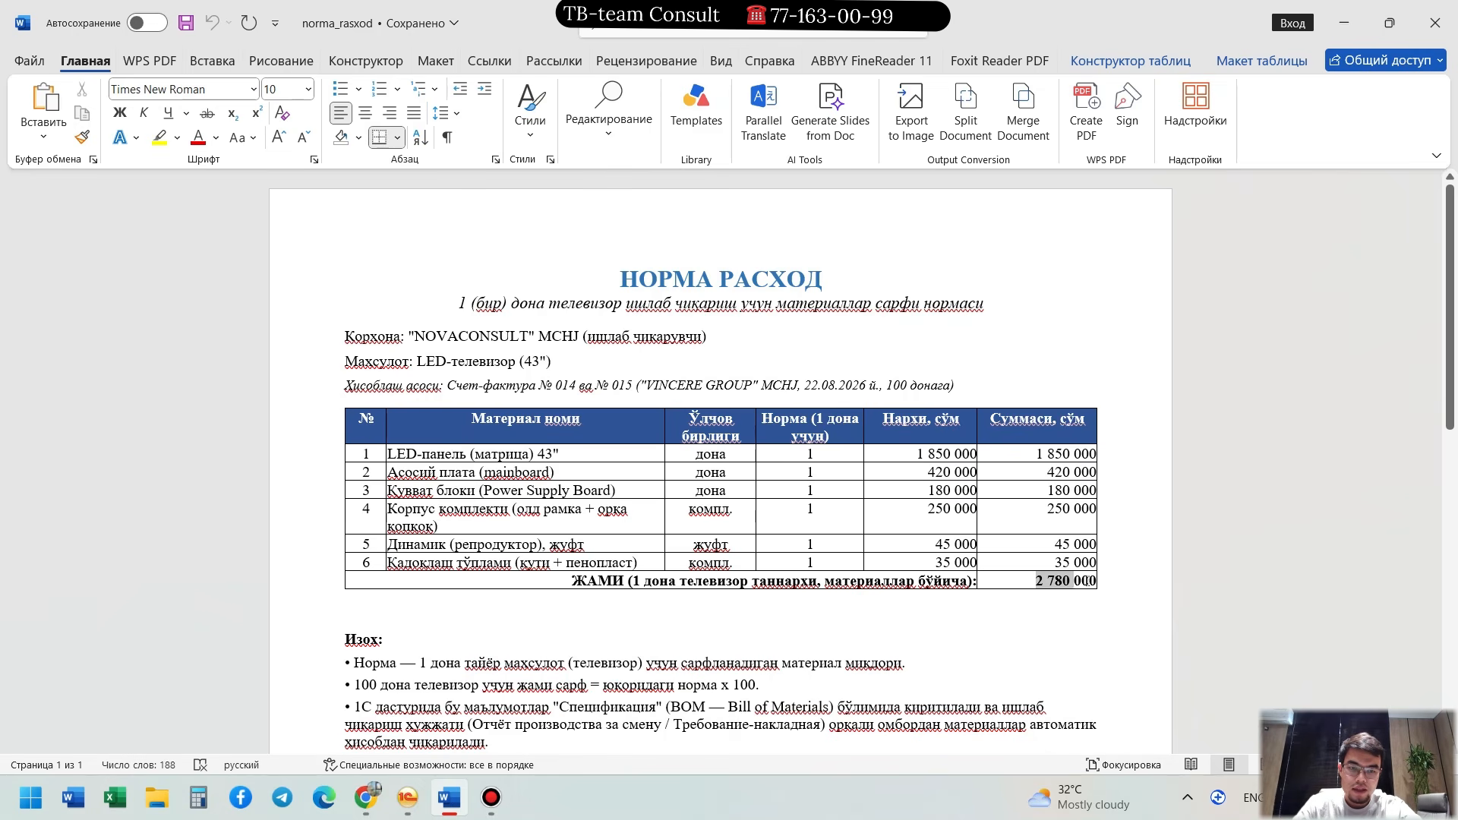
click(1082, 627)
scroll(953, 635, down, 2)
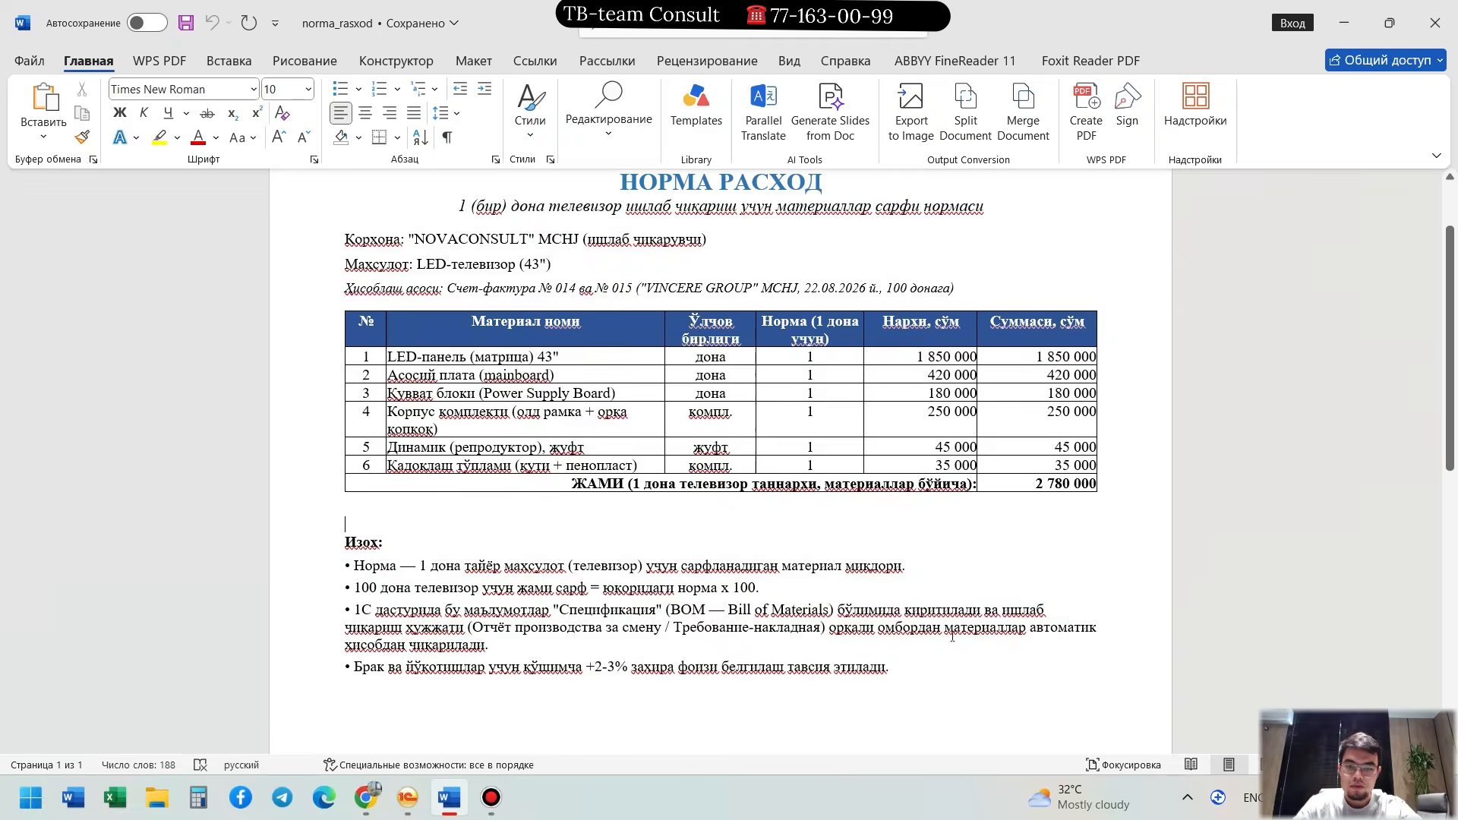
scroll(951, 636, up, 2)
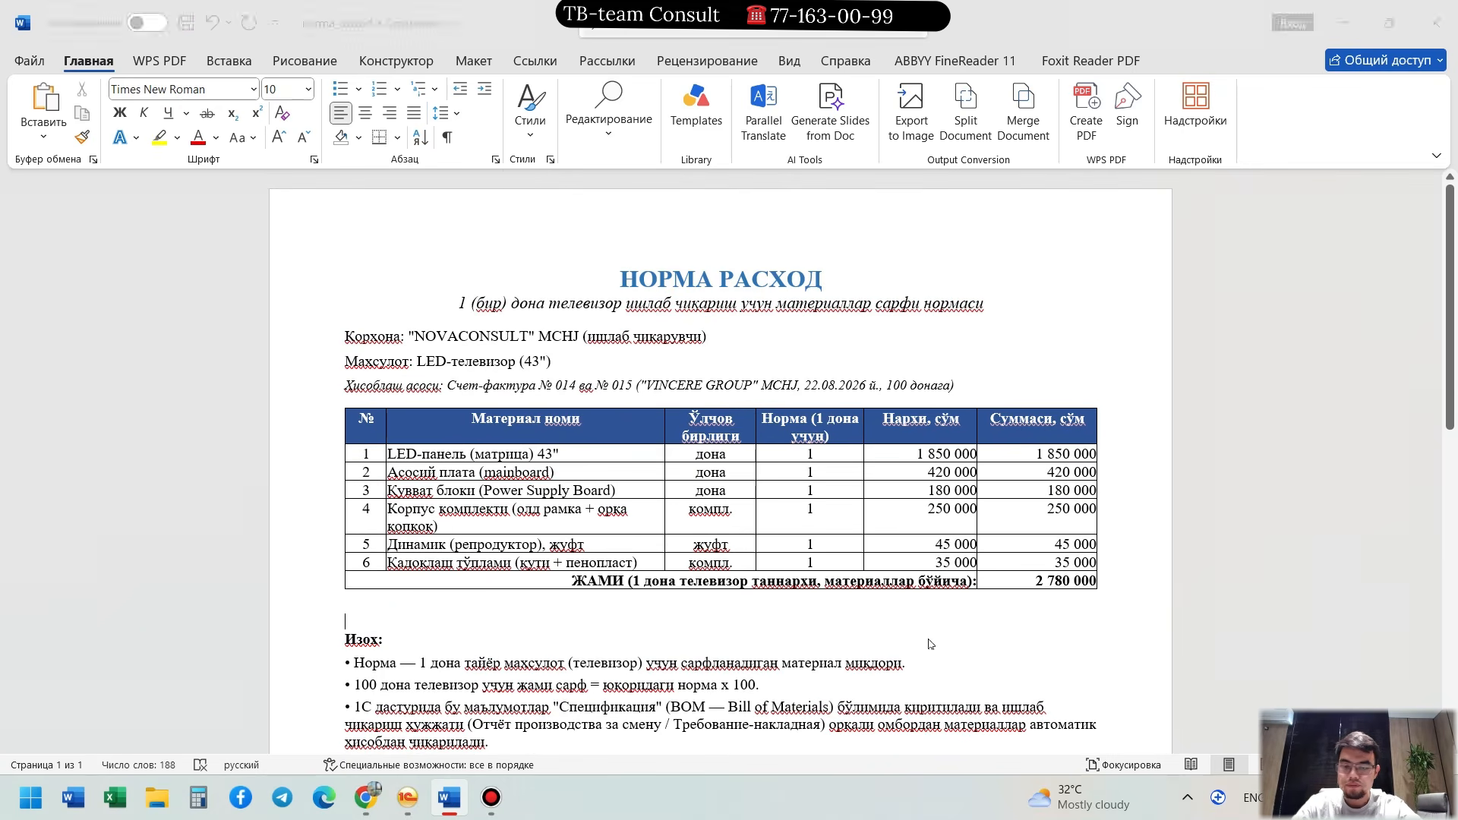
key(alt+Tab)
key(alt+Tab)
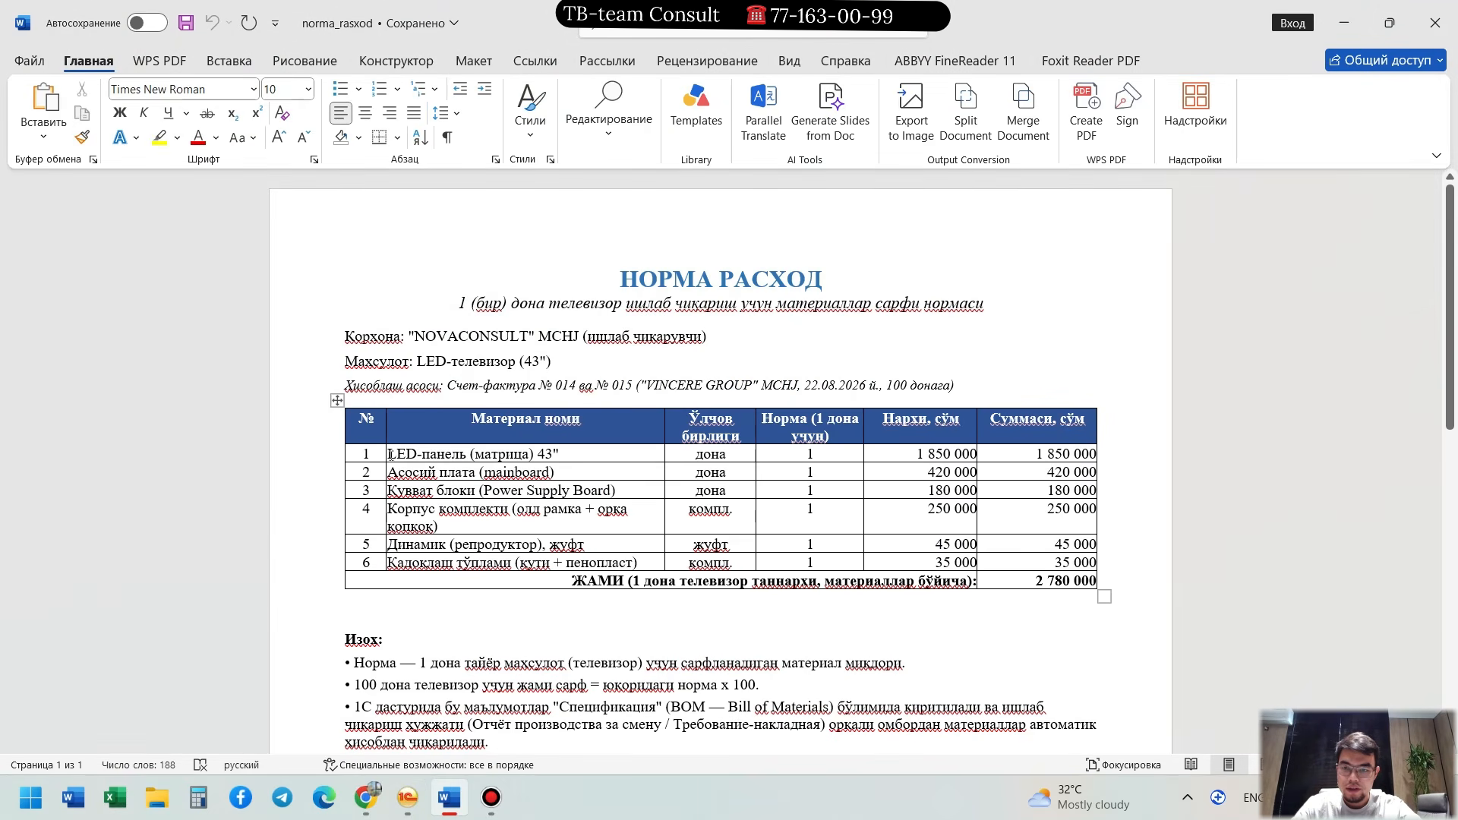
Step: Copy LED-панель (матрица) 43" from the Word table into the 1C receipt's first goods row and open a new item card for it
drag(388, 454, 562, 452)
key(ctrl+c)
key(alt+Tab)
key(ctrl+v)
key(Escape)
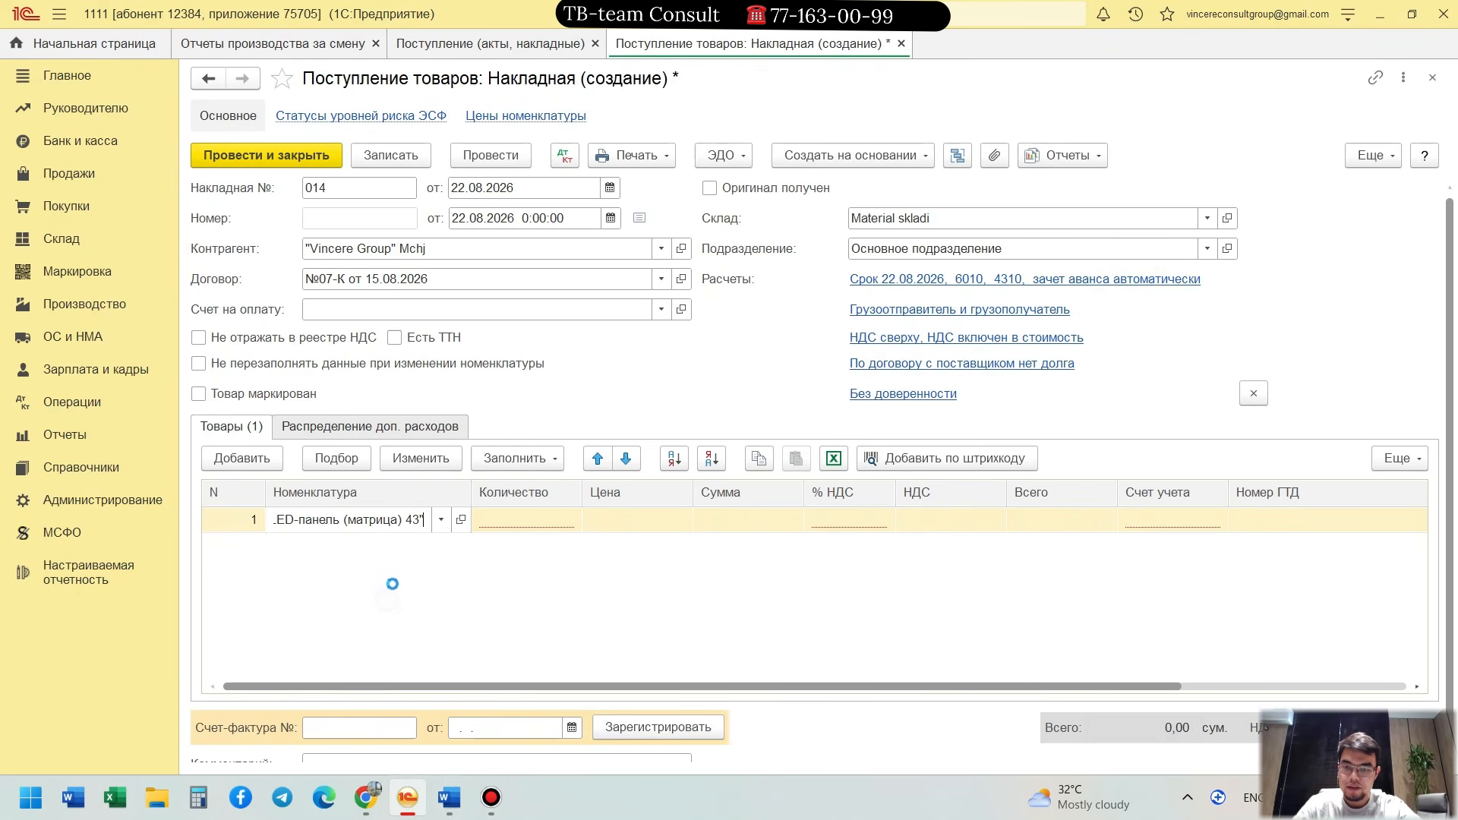
key(alt+Tab)
key(alt+Tab)
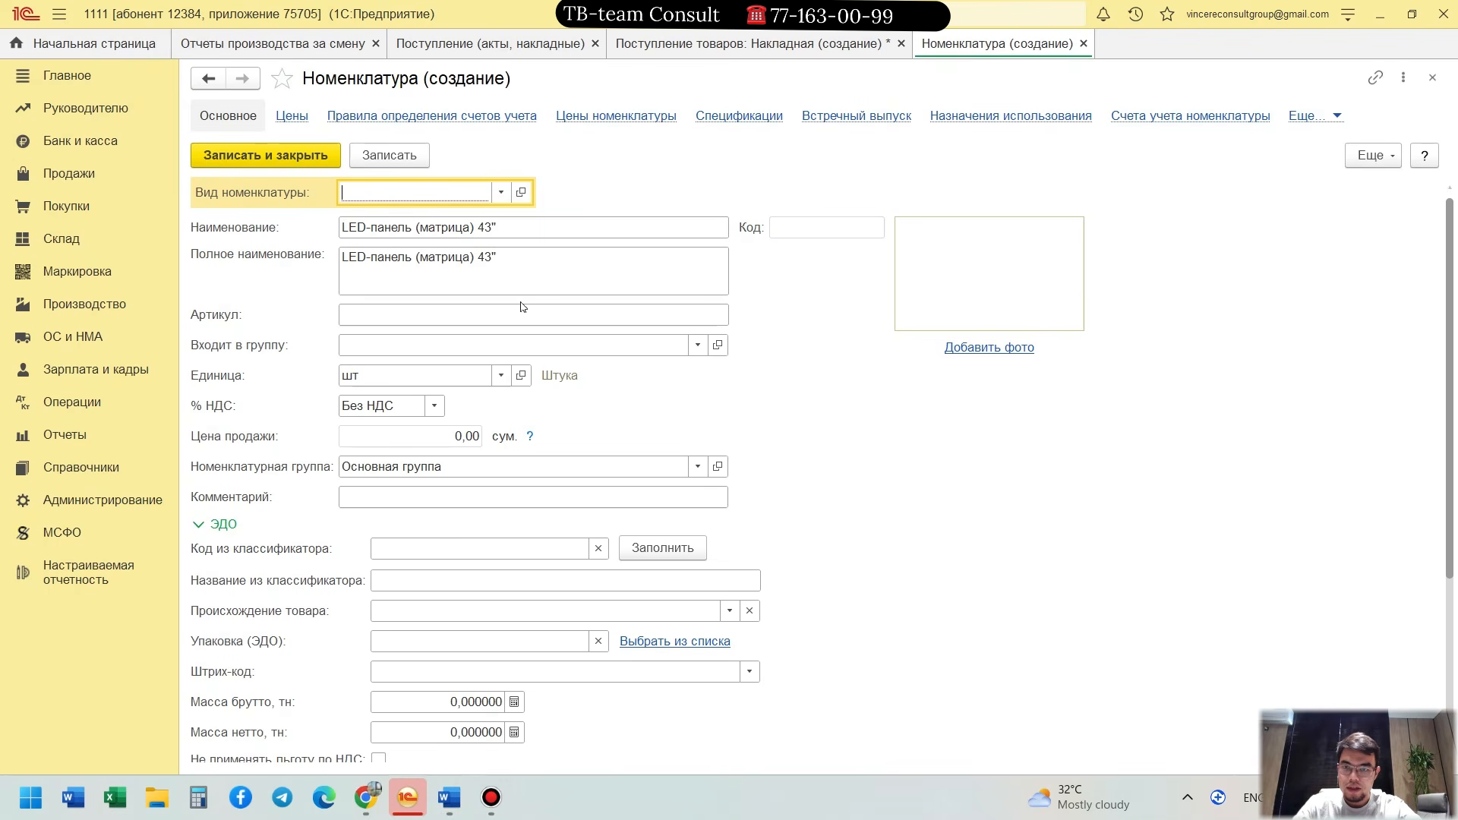
key(alt+Tab)
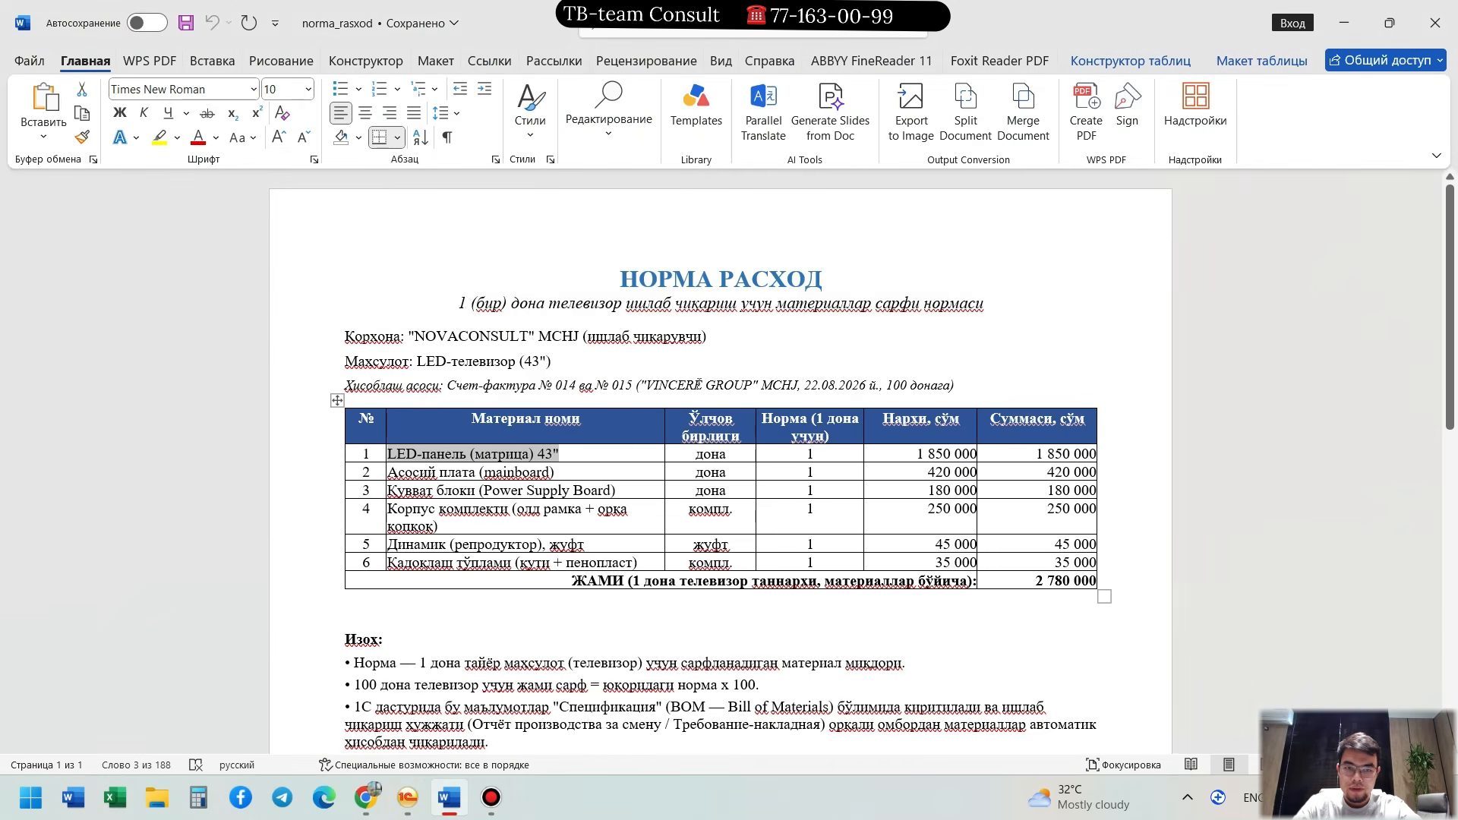
key(alt+Tab)
Step: Set the new item's Вид номенклатуры to Сырье и материалы and save the item card
click(497, 192)
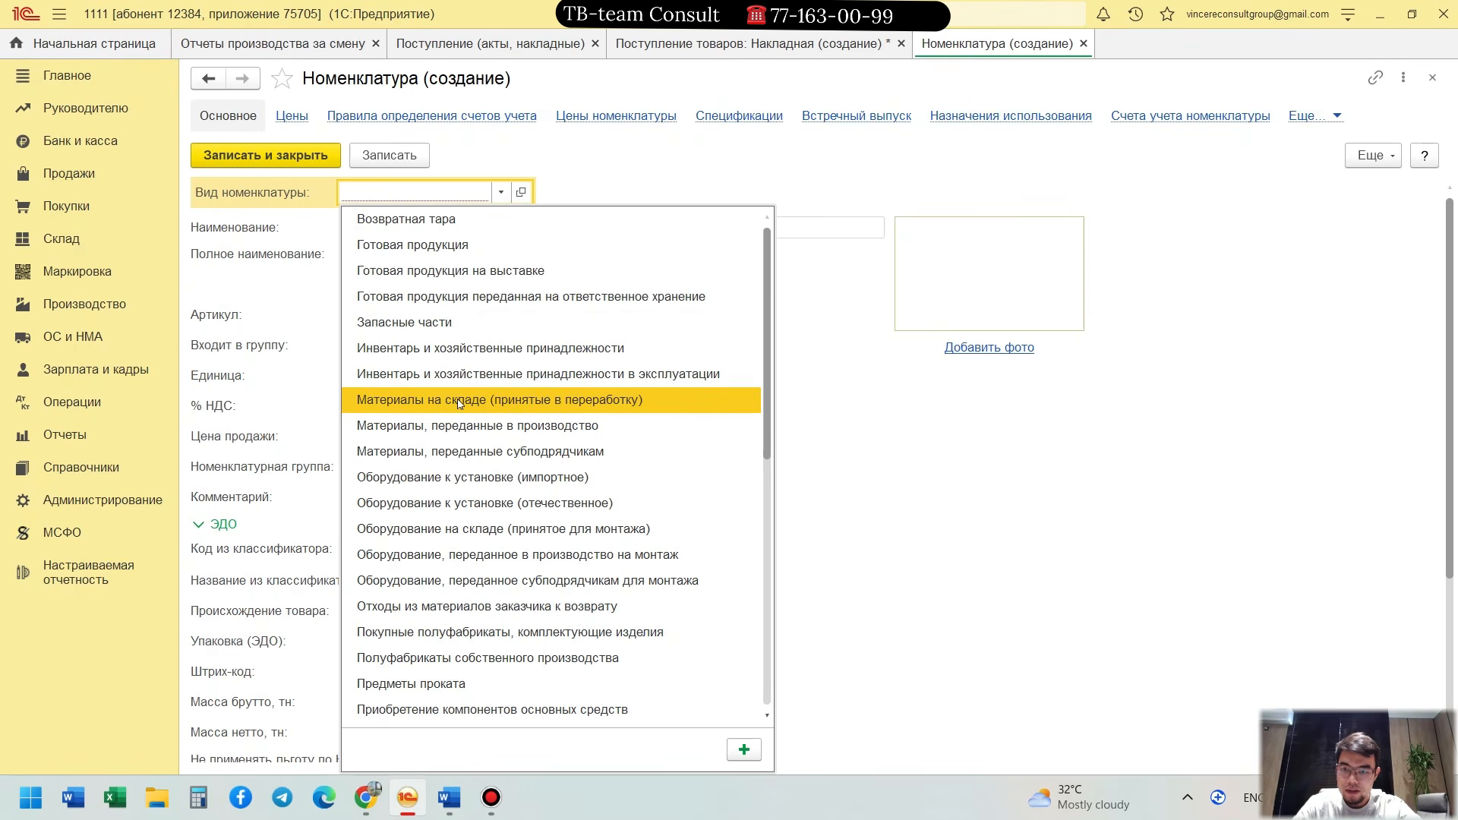
scroll(459, 403, down, 5)
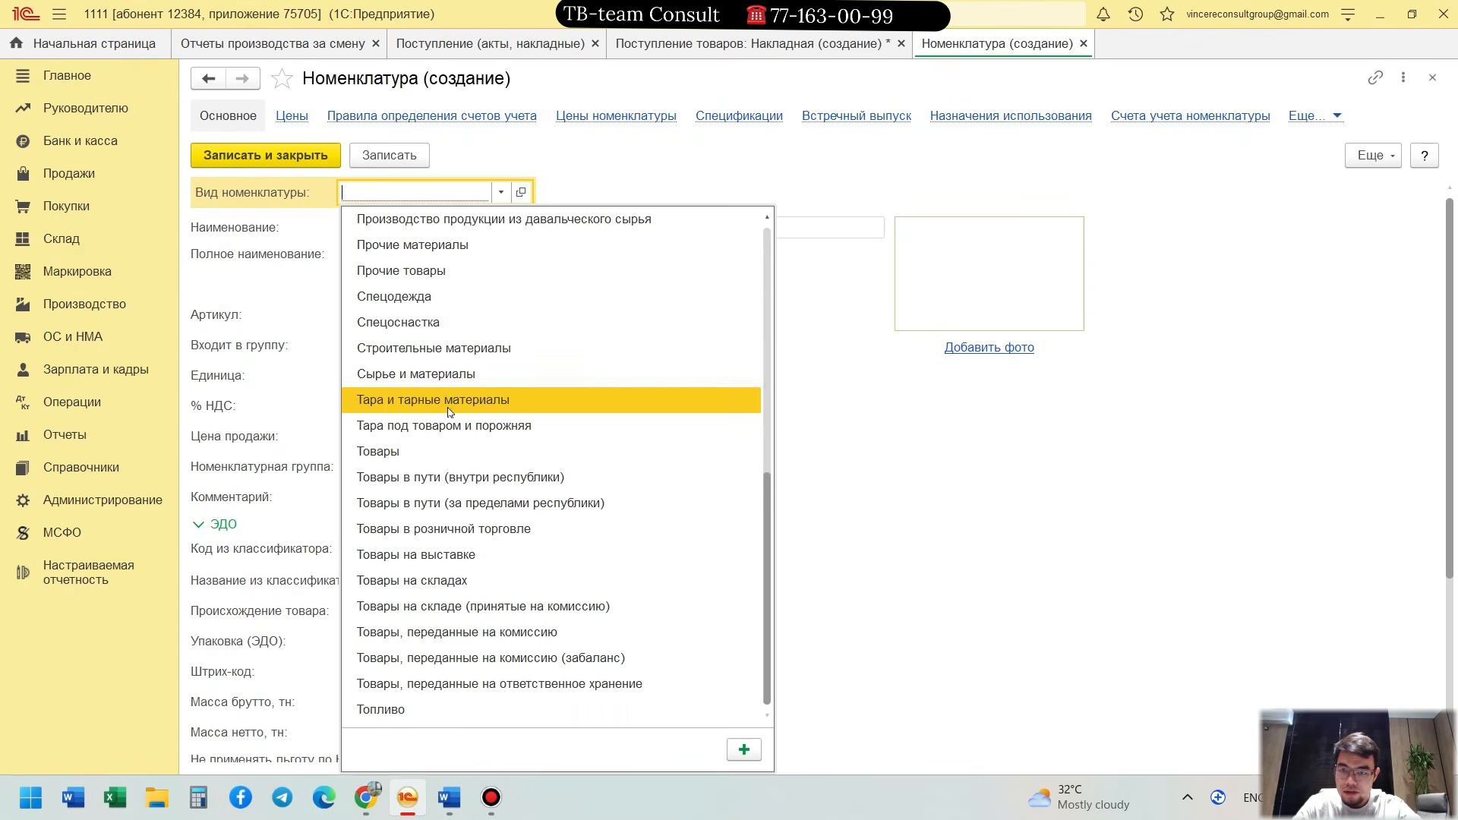
scroll(462, 461, up, 3)
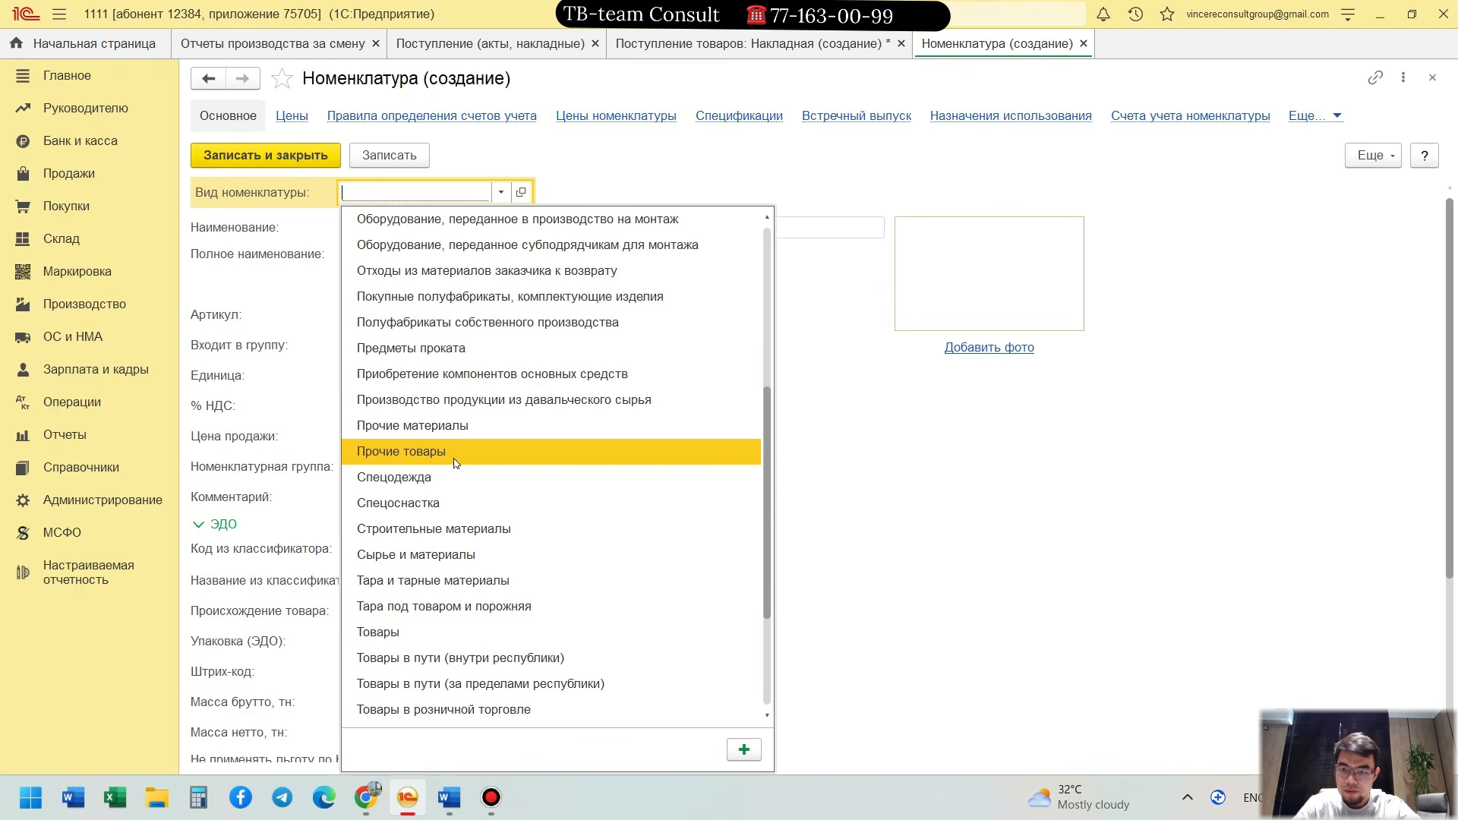
click(454, 547)
click(293, 161)
Step: Check the LED panel's quantity in the invoice PDF and enter 100 as its Количество in the receipt
key(alt+Tab)
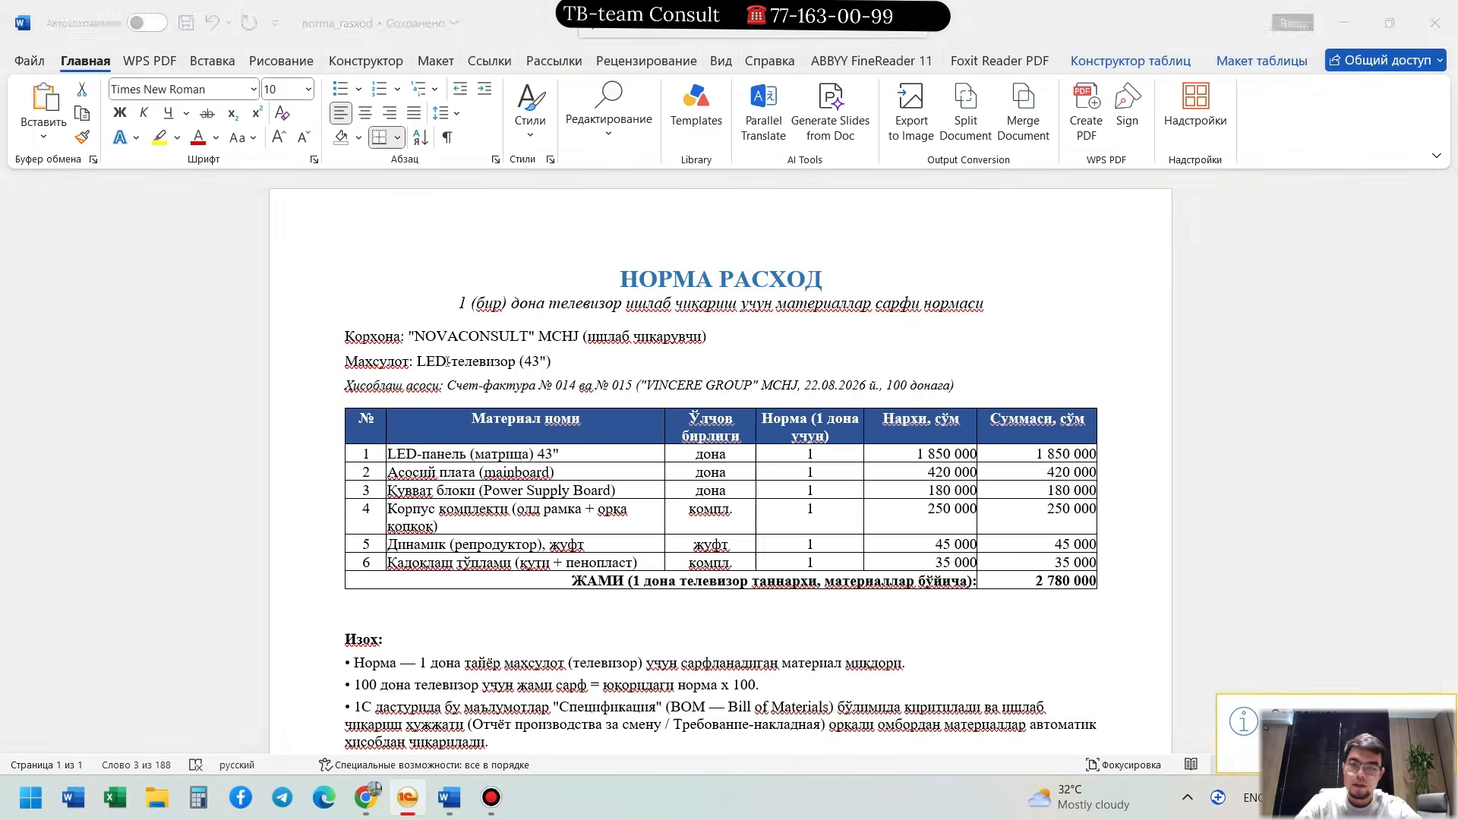
key(alt+Tab)
key(alt+Tab)
key(alt+Tab)
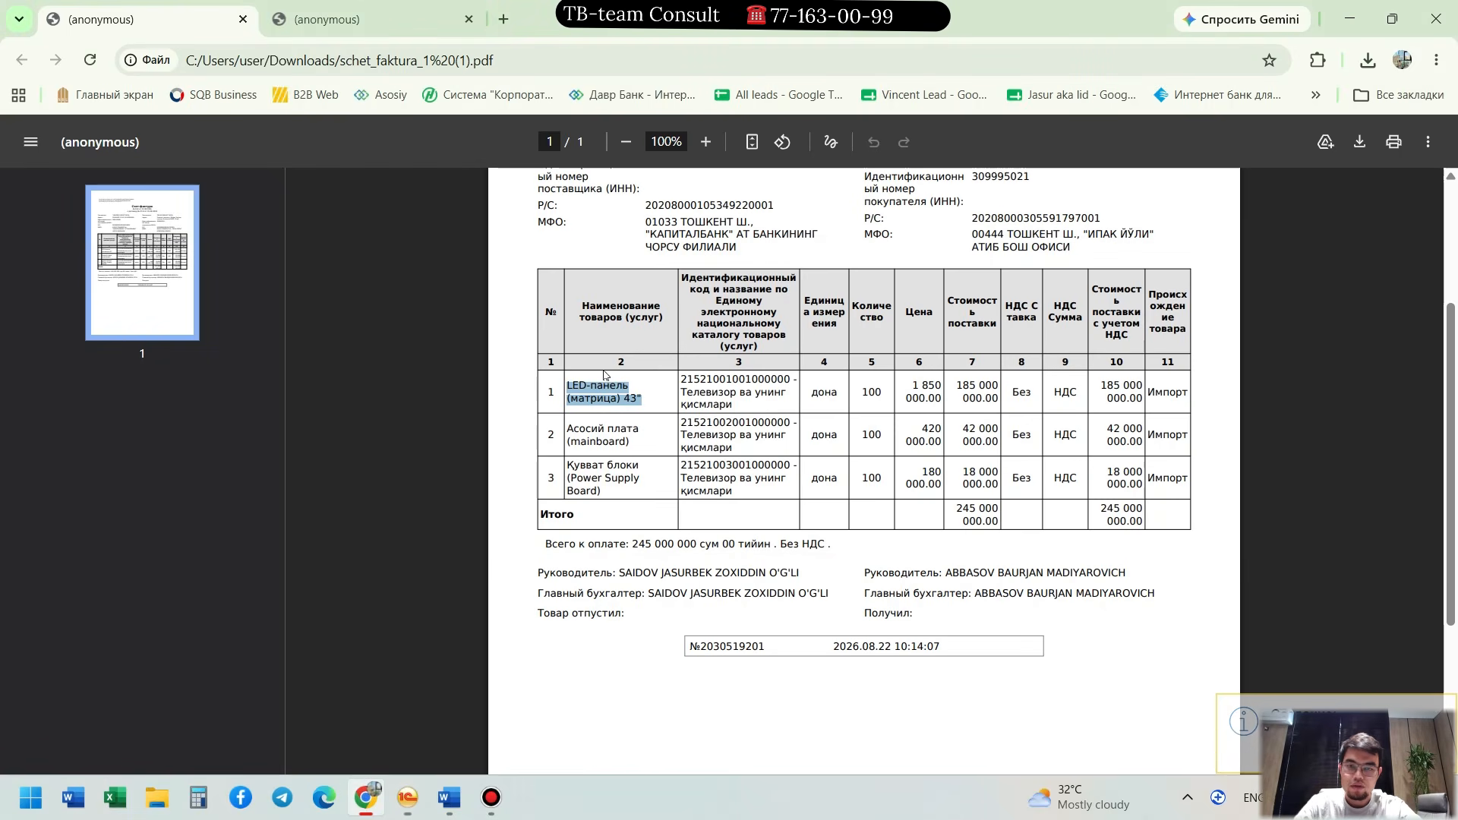
key(alt+Tab)
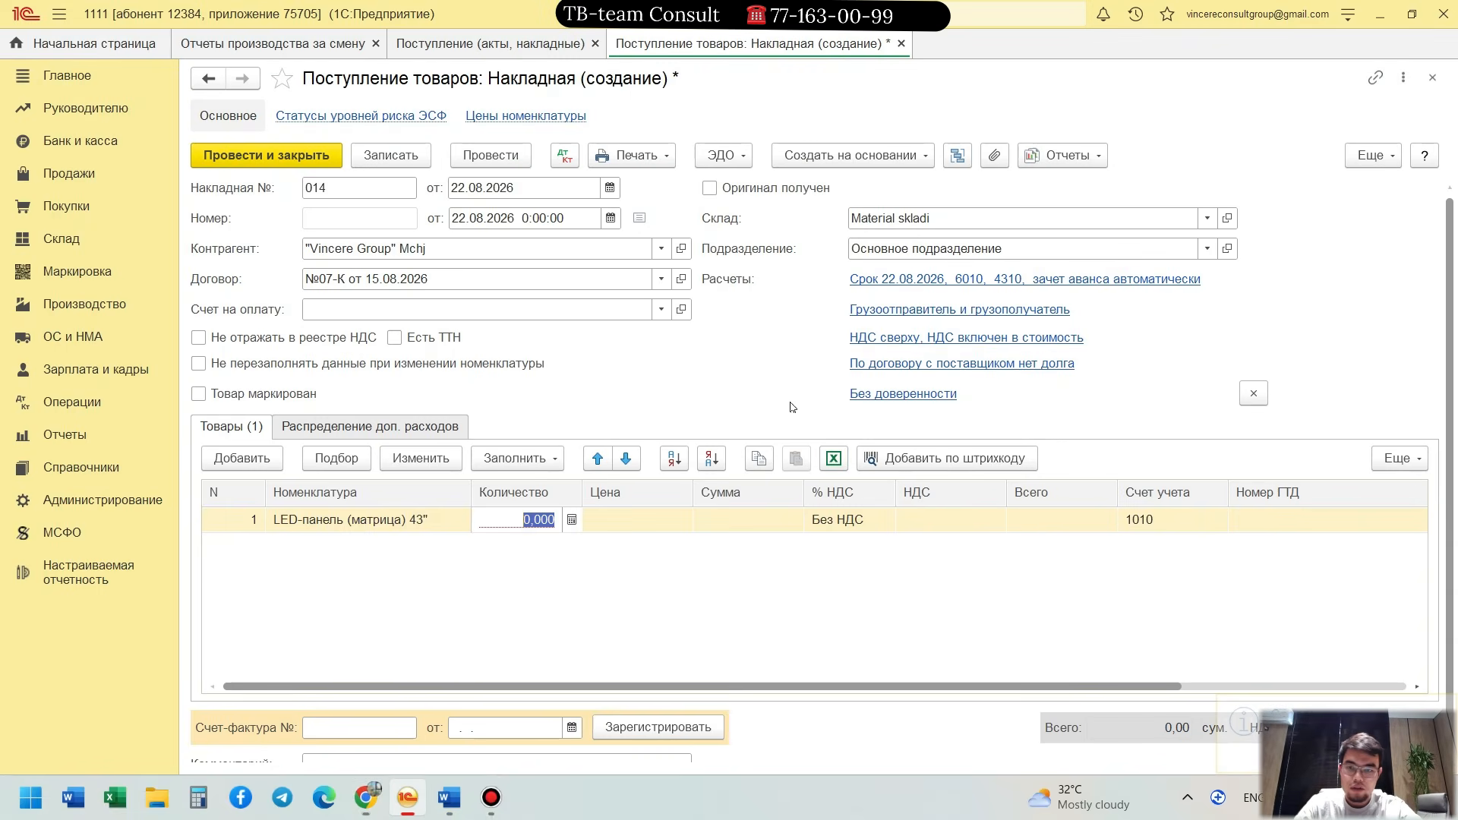
text(1)
key(Tab)
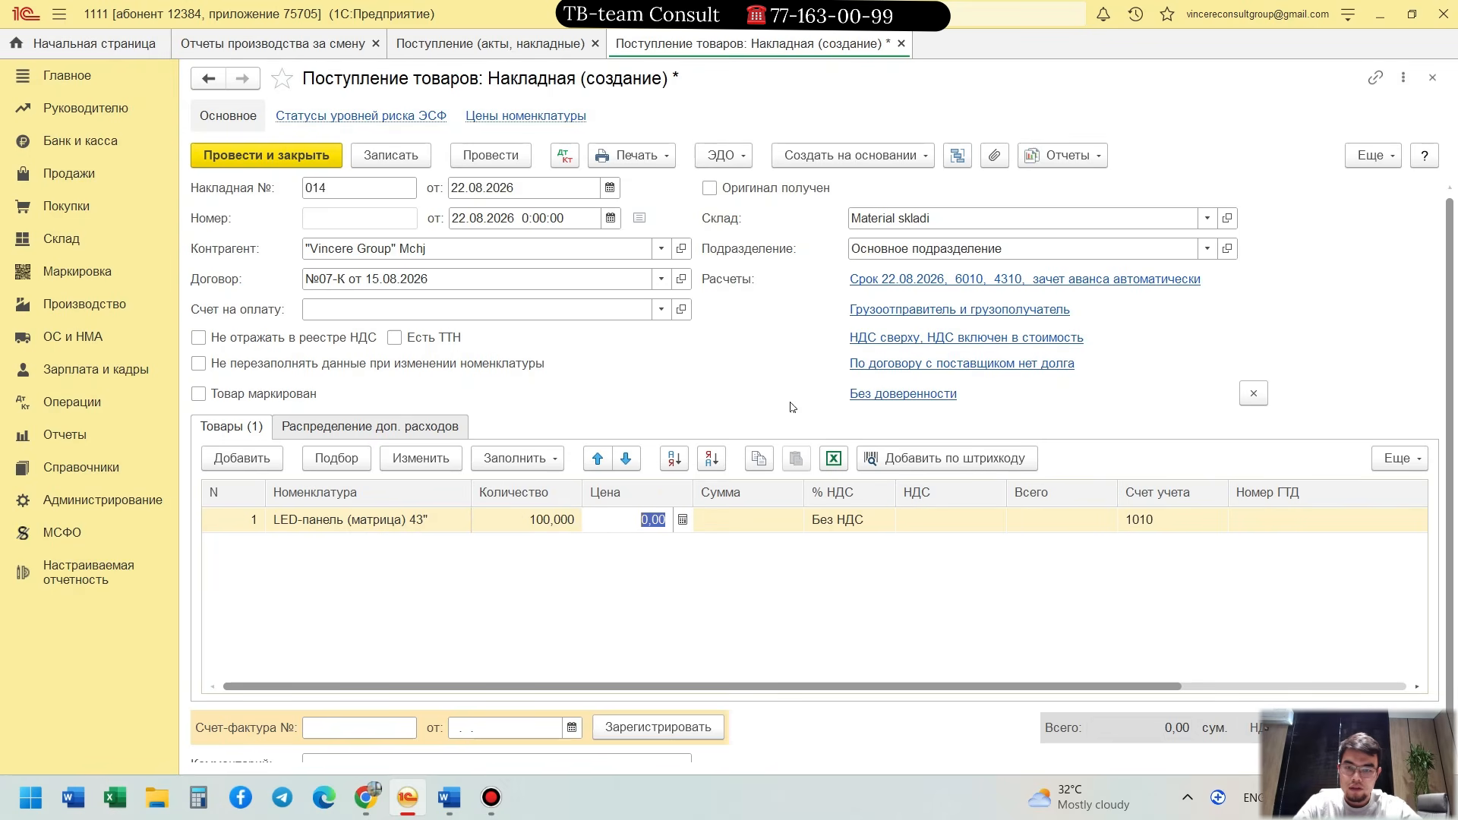
Step: Check the LED panel's cost in the invoice PDF and enter 185 000 000 as the row's Сумма in the receipt
key(alt+Tab)
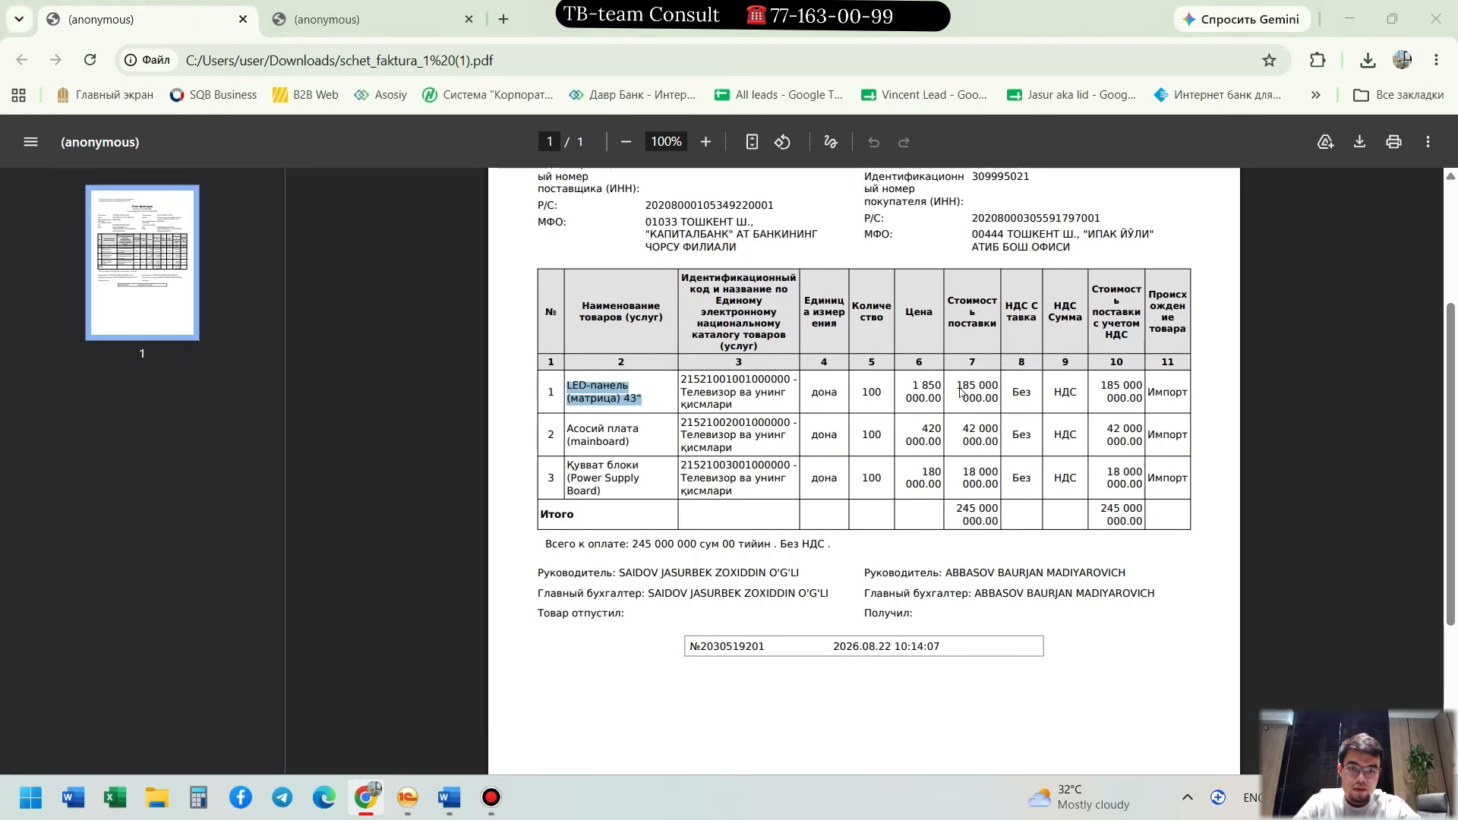
key(alt+Tab)
key(Tab)
text(1)
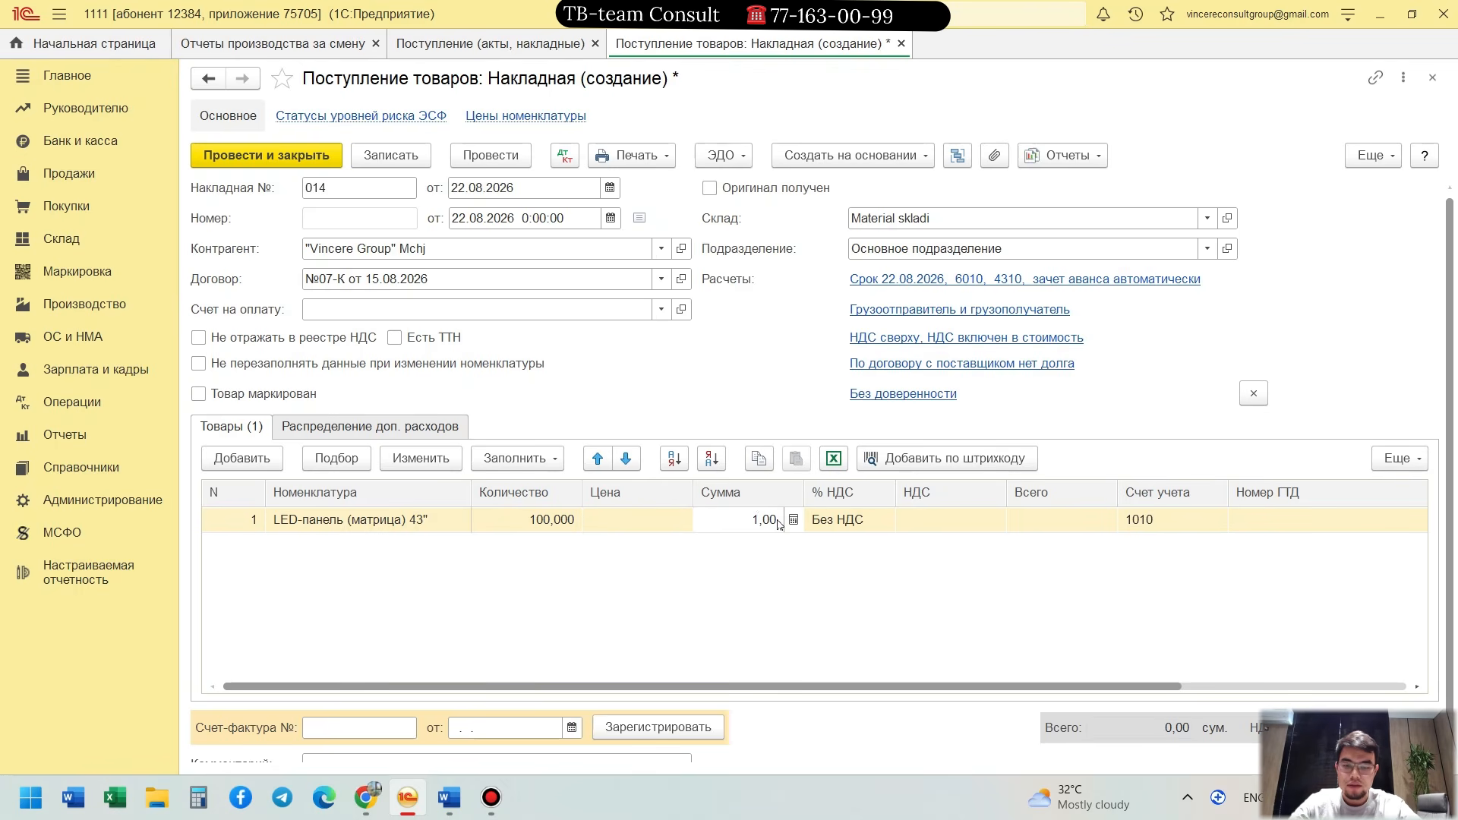
text(85 000 000)
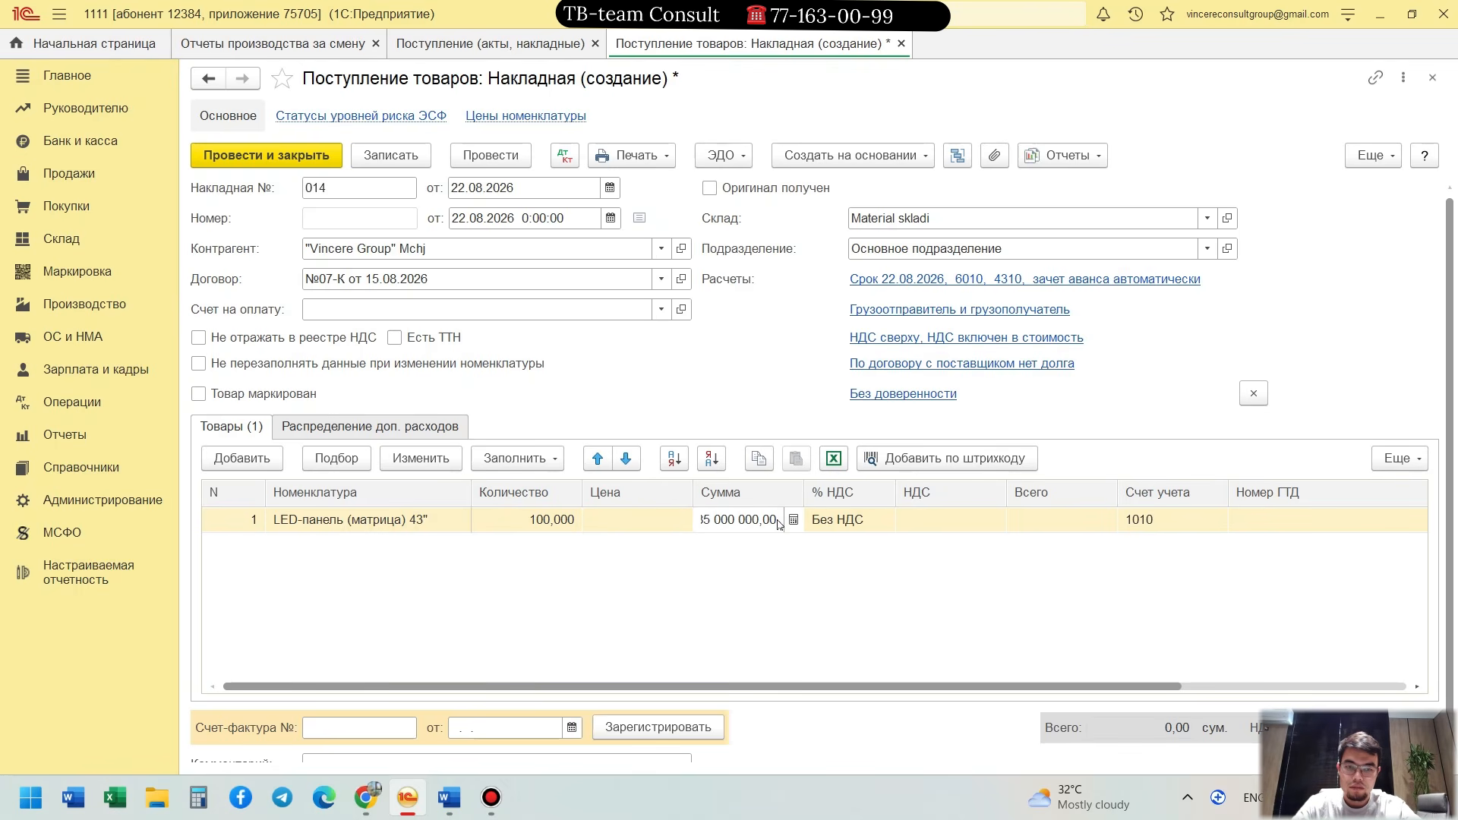
key(Tab)
click(873, 582)
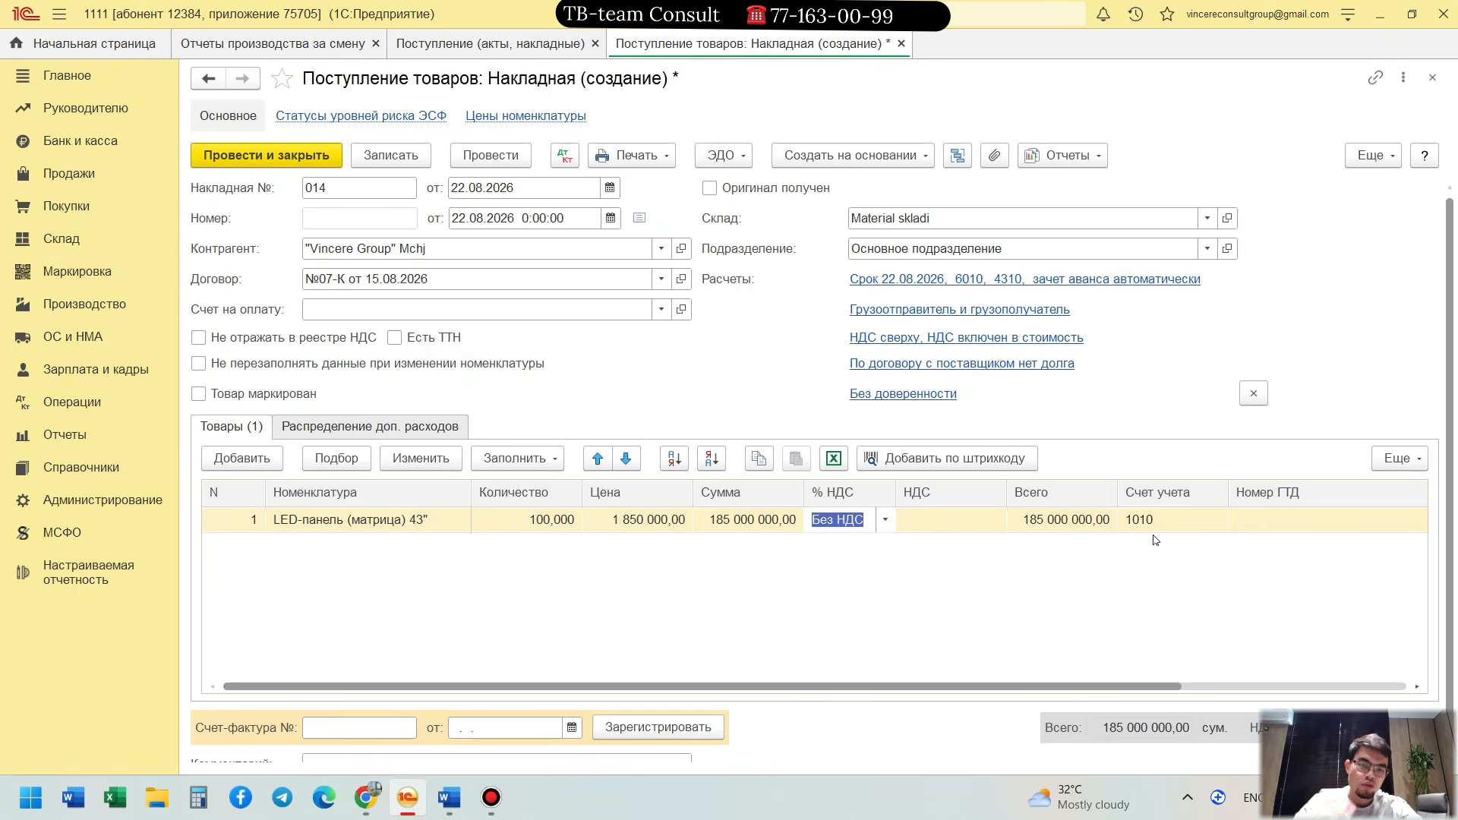
Step: Set the LED panel row's Счет учета to 1010 (Сырье и материалы)
key(Tab)
text(1010)
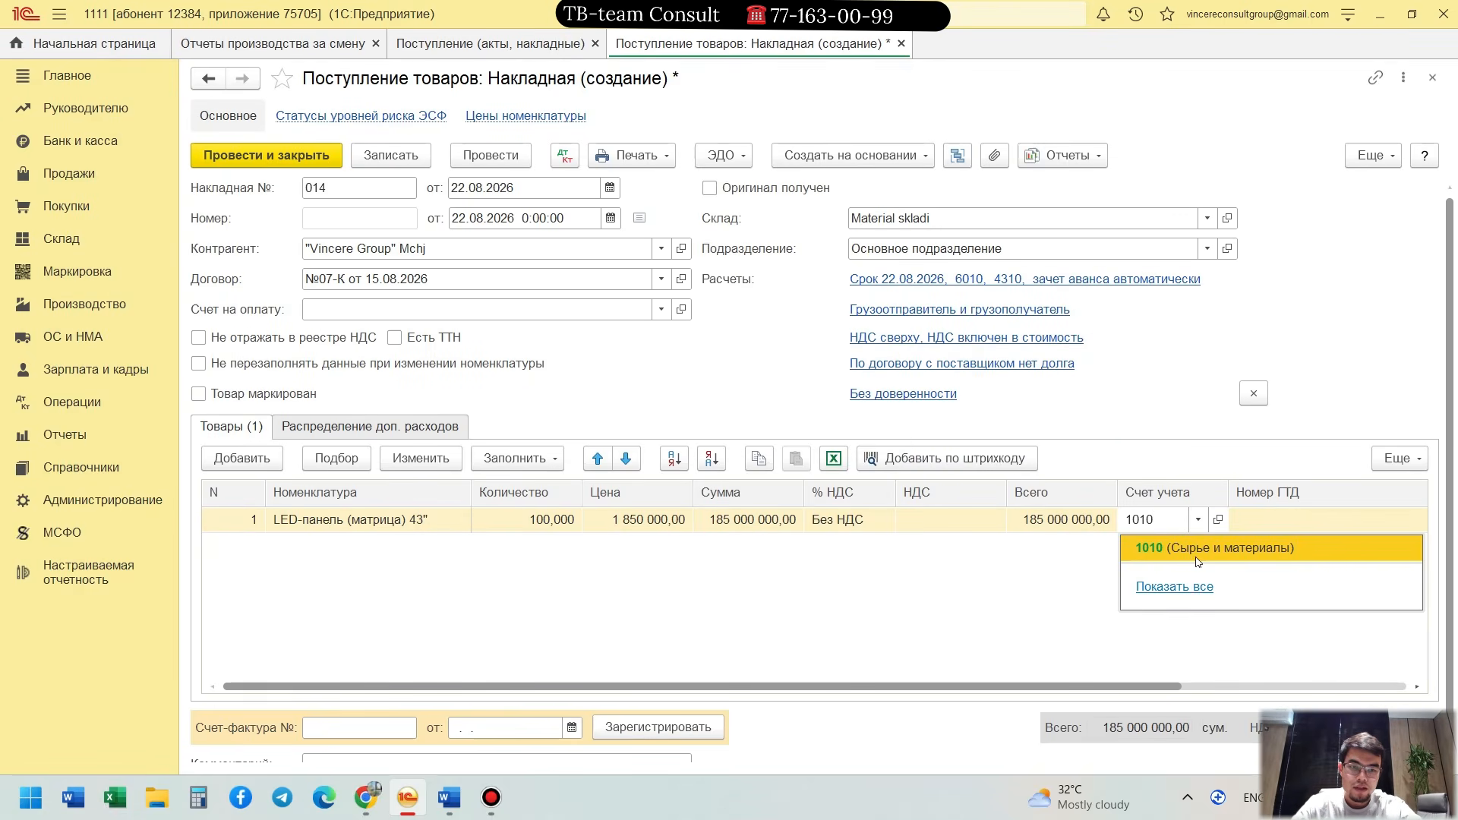
click(1198, 561)
Step: Copy the Накладная number 014 into the Счет-фактура № field and register the invoice dated 22.08.2026
double_click(374, 185)
key(ctrl+c)
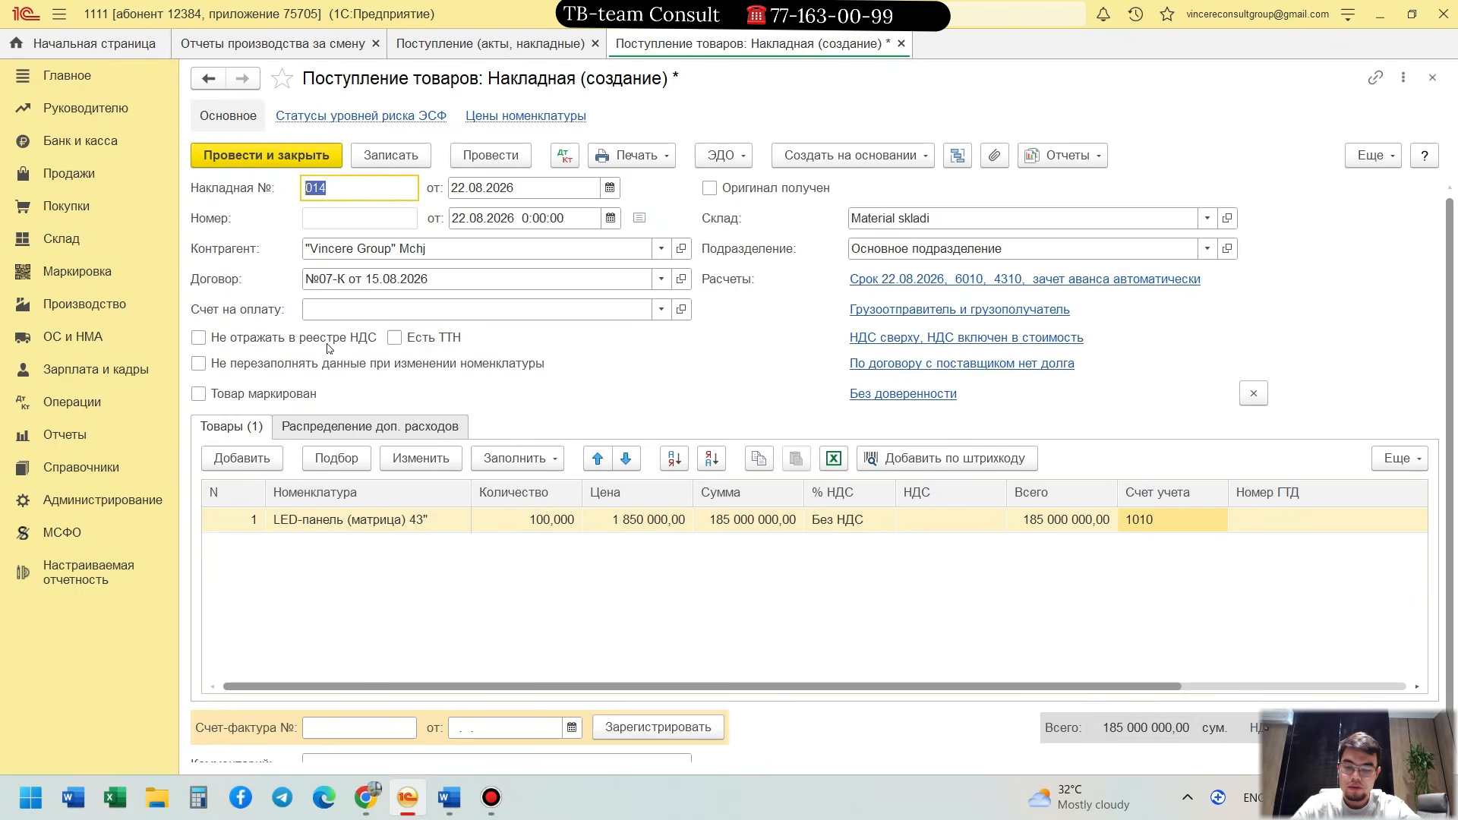
click(342, 728)
key(ctrl+v)
key(Tab)
click(661, 728)
drag(839, 685, 658, 685)
Step: Add a second goods row and enter the name Асосий плата (mainboard) copied from the invoice PDF, without its line break
click(223, 463)
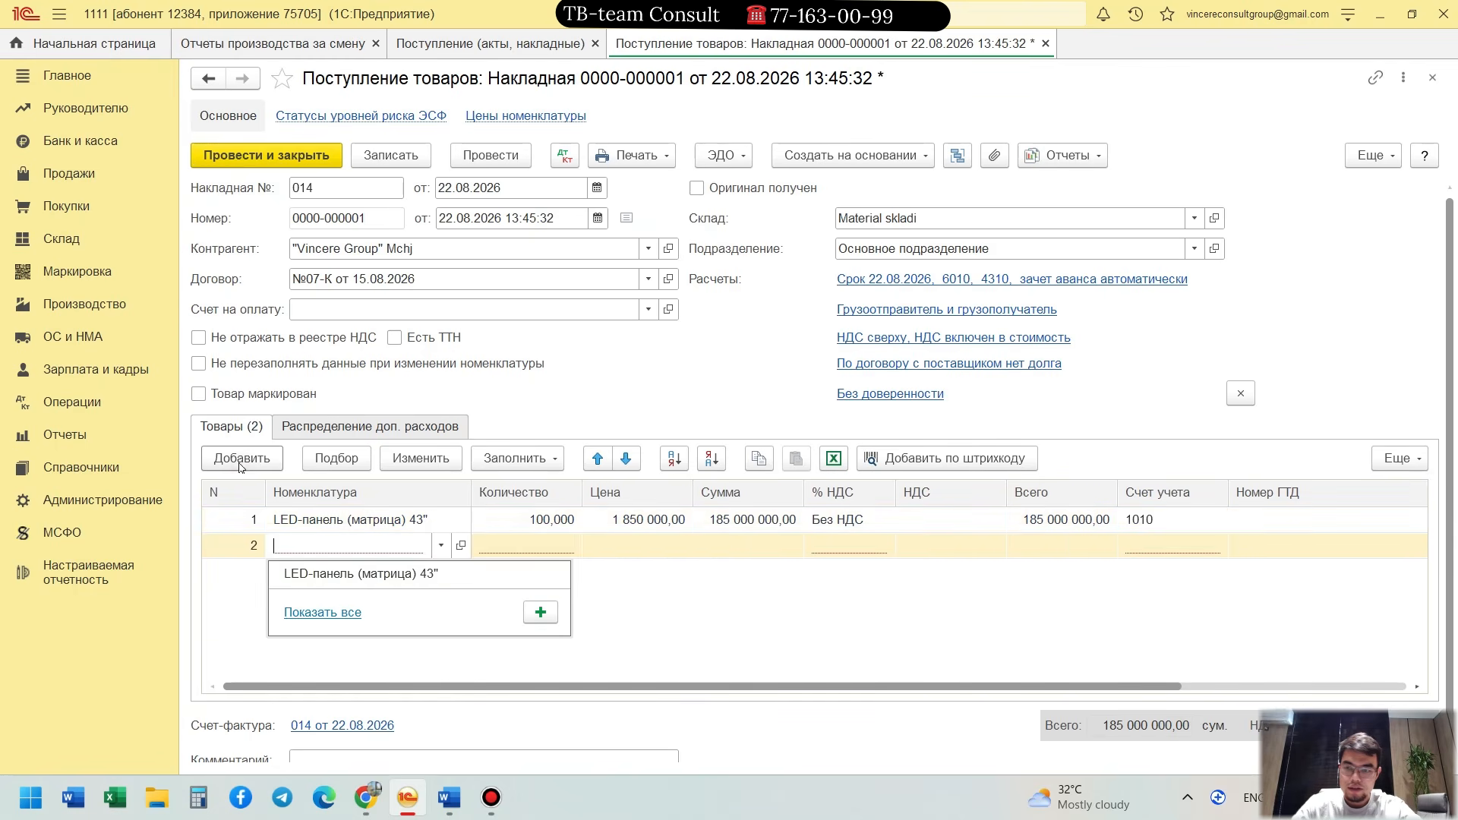
key(alt+Tab)
drag(566, 430, 635, 445)
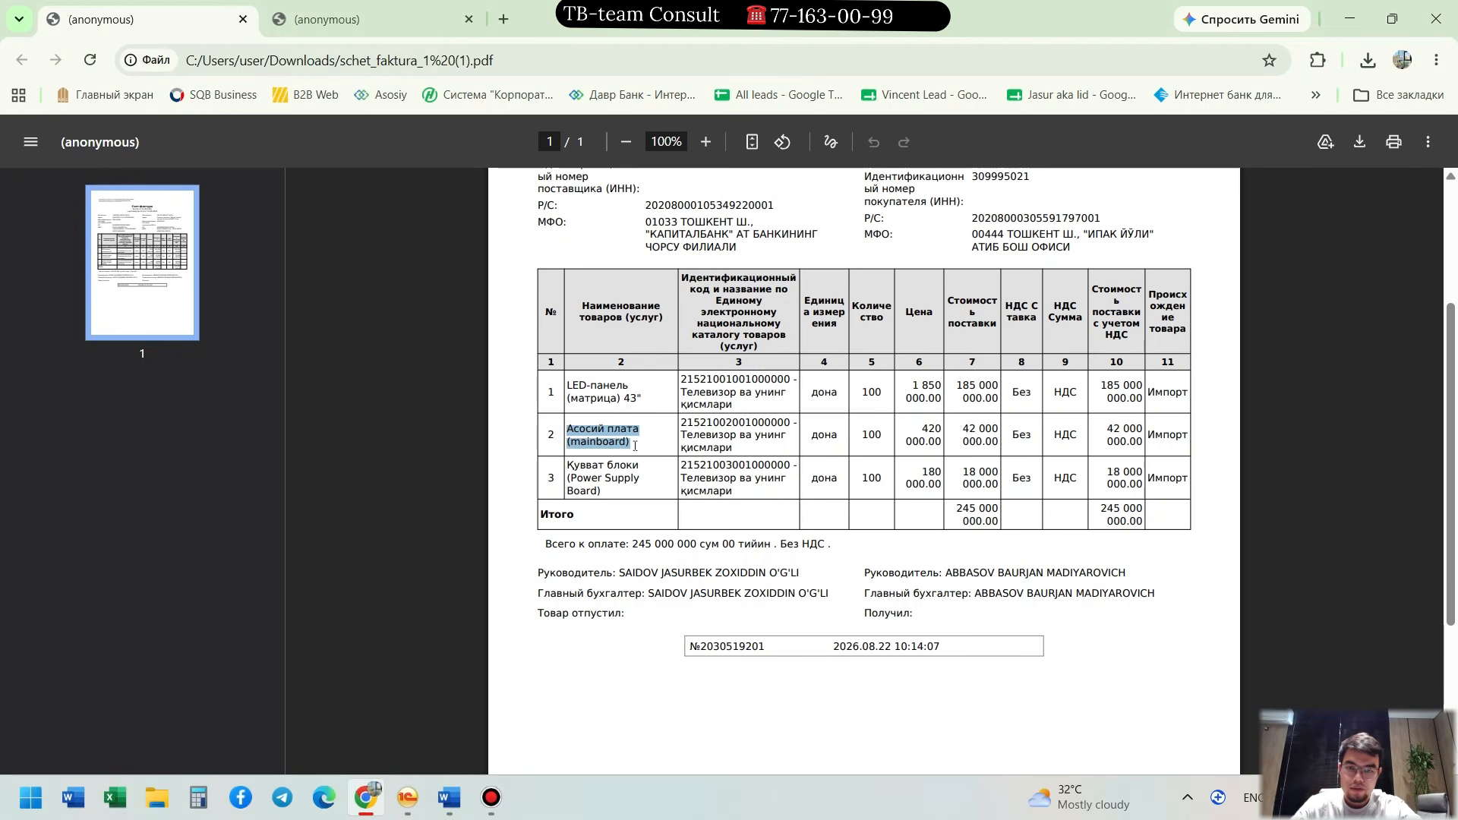
key(ctrl+c)
key(alt+Tab)
key(ctrl+v)
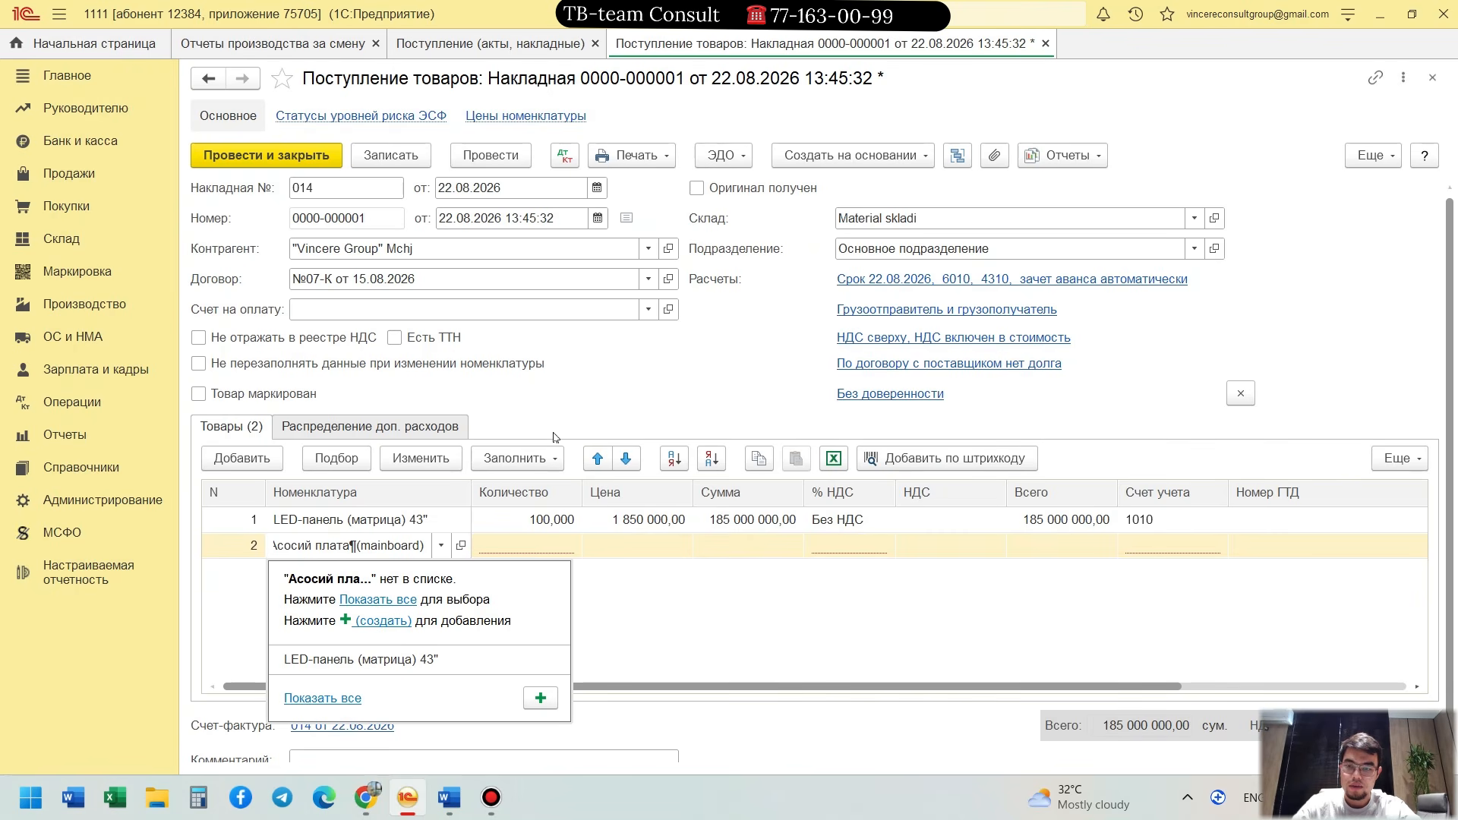
click(360, 544)
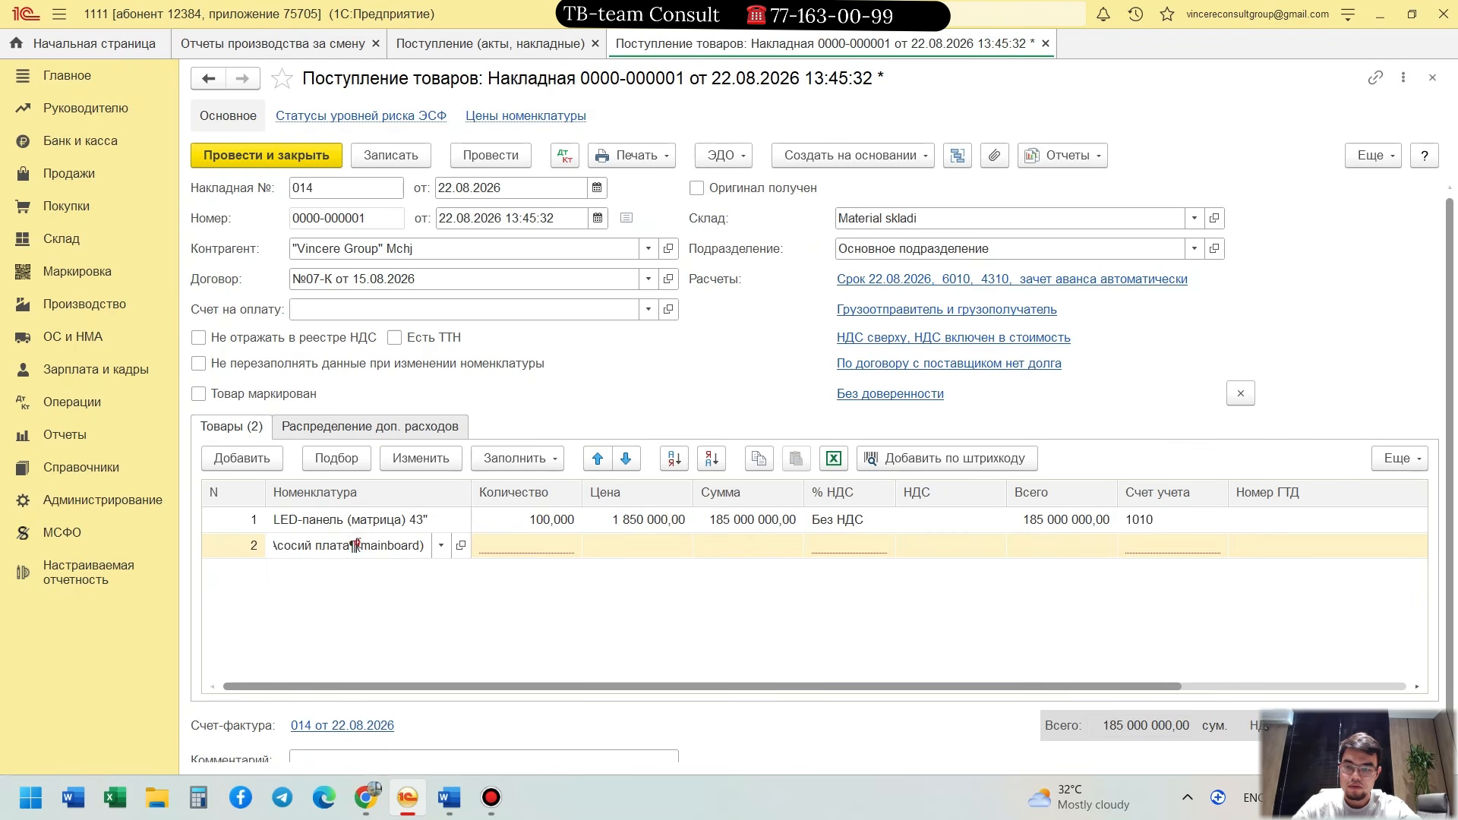
key(BackSpace)
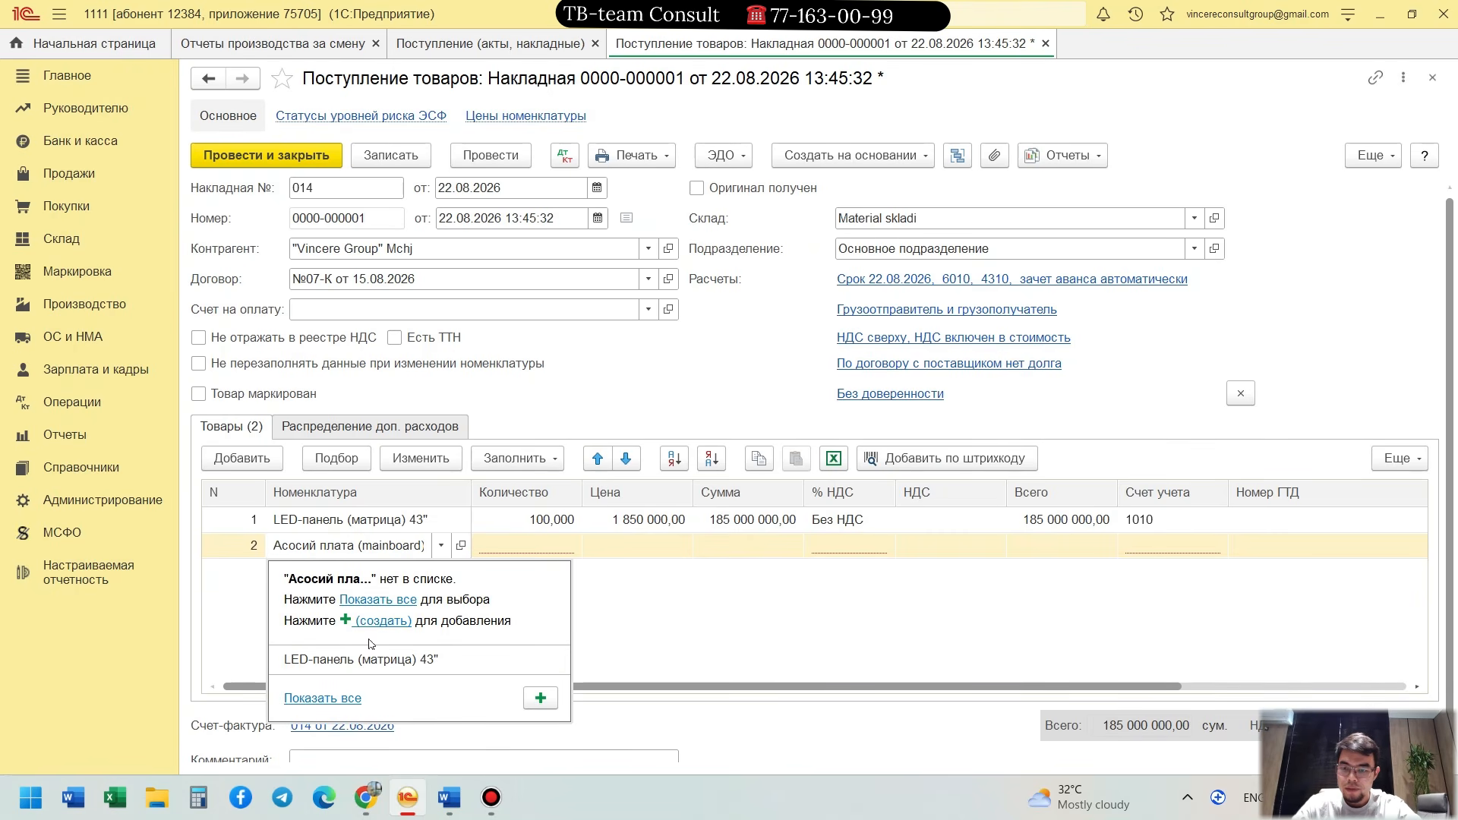
Step: Create the mainboard as a new item with Вид номенклатуры Сырье и материалы and Без НДС, and save its card
click(384, 620)
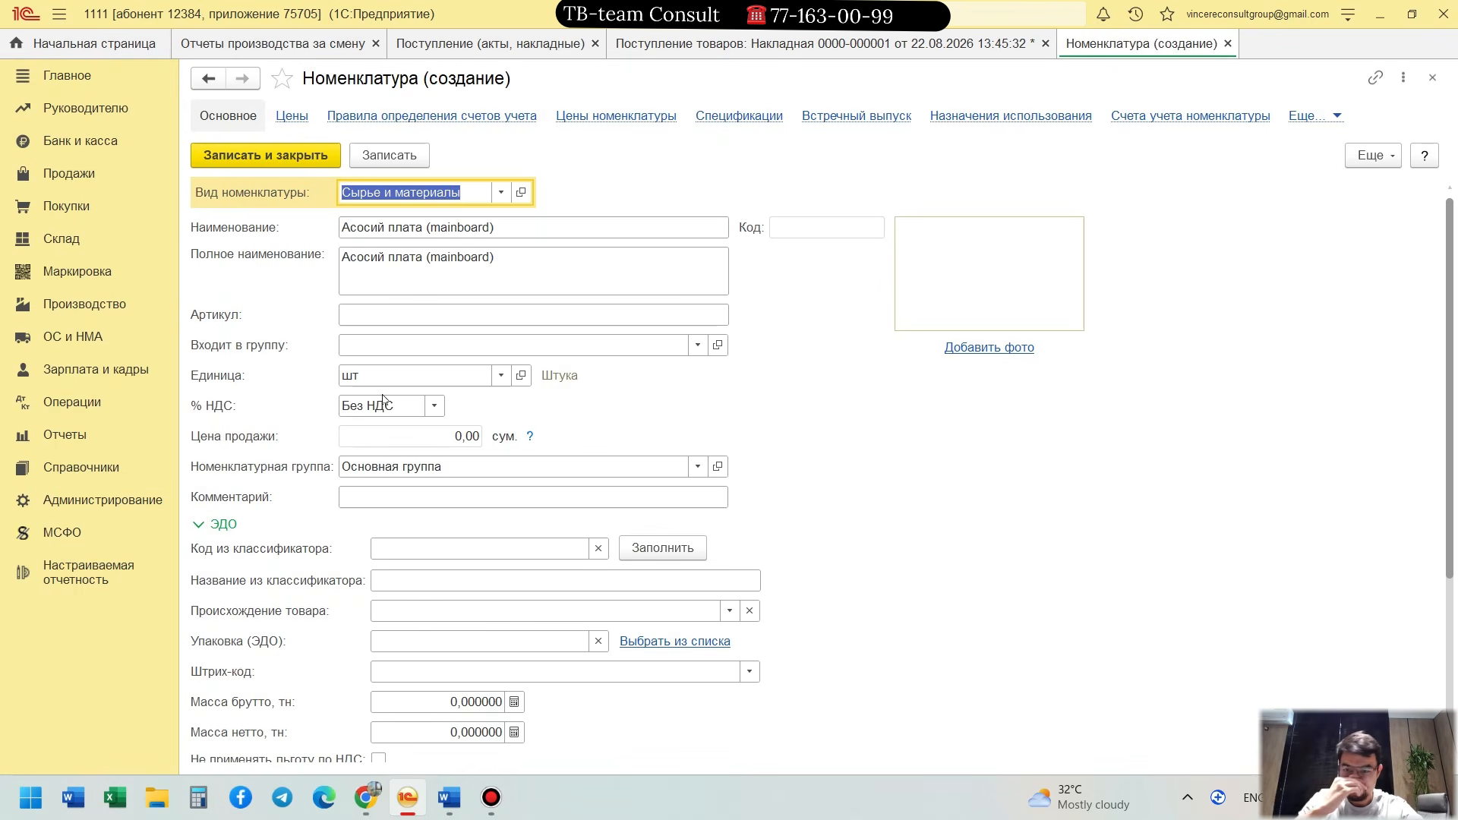
key(alt+Tab)
key(alt+Tab)
click(384, 411)
click(386, 430)
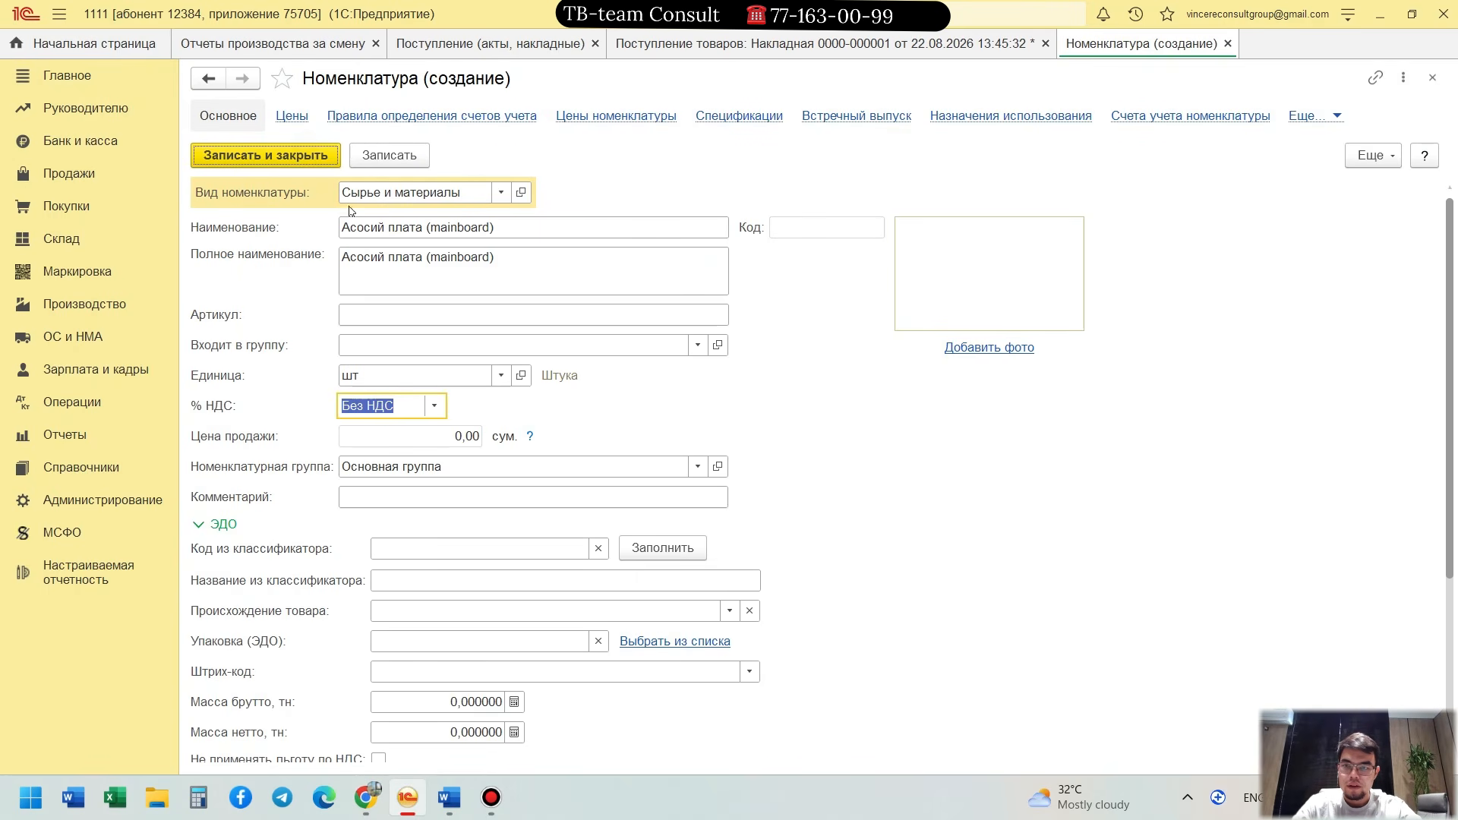
click(300, 161)
Step: Enter the mainboard row's Количество as 100 and its Сумма as 42 000 000 from the invoice PDF, keeping Без НДС
key(Tab)
text(100)
key(Tab)
key(alt+Tab)
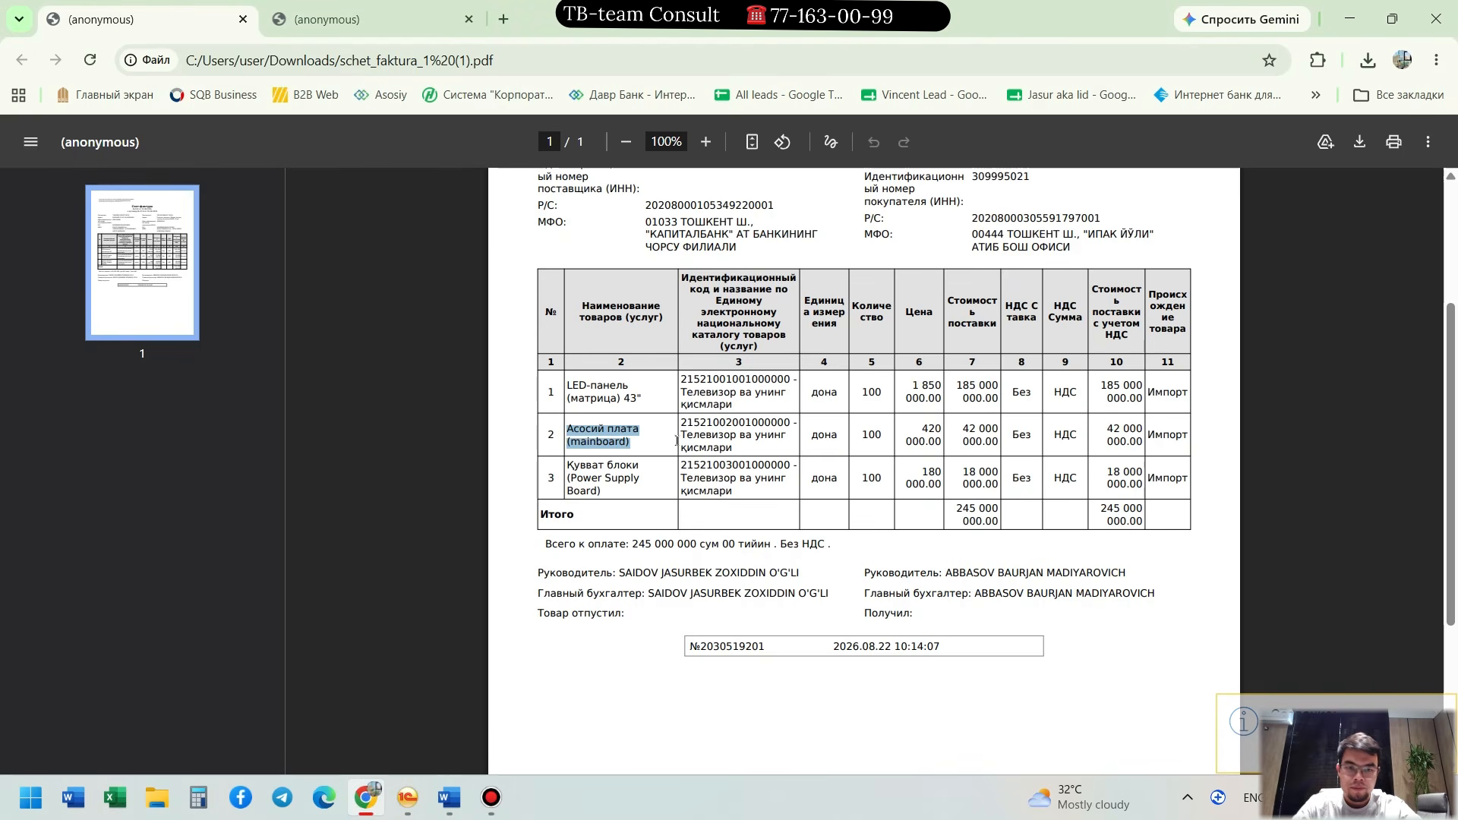
key(alt+Tab)
key(Tab)
text(42 00)
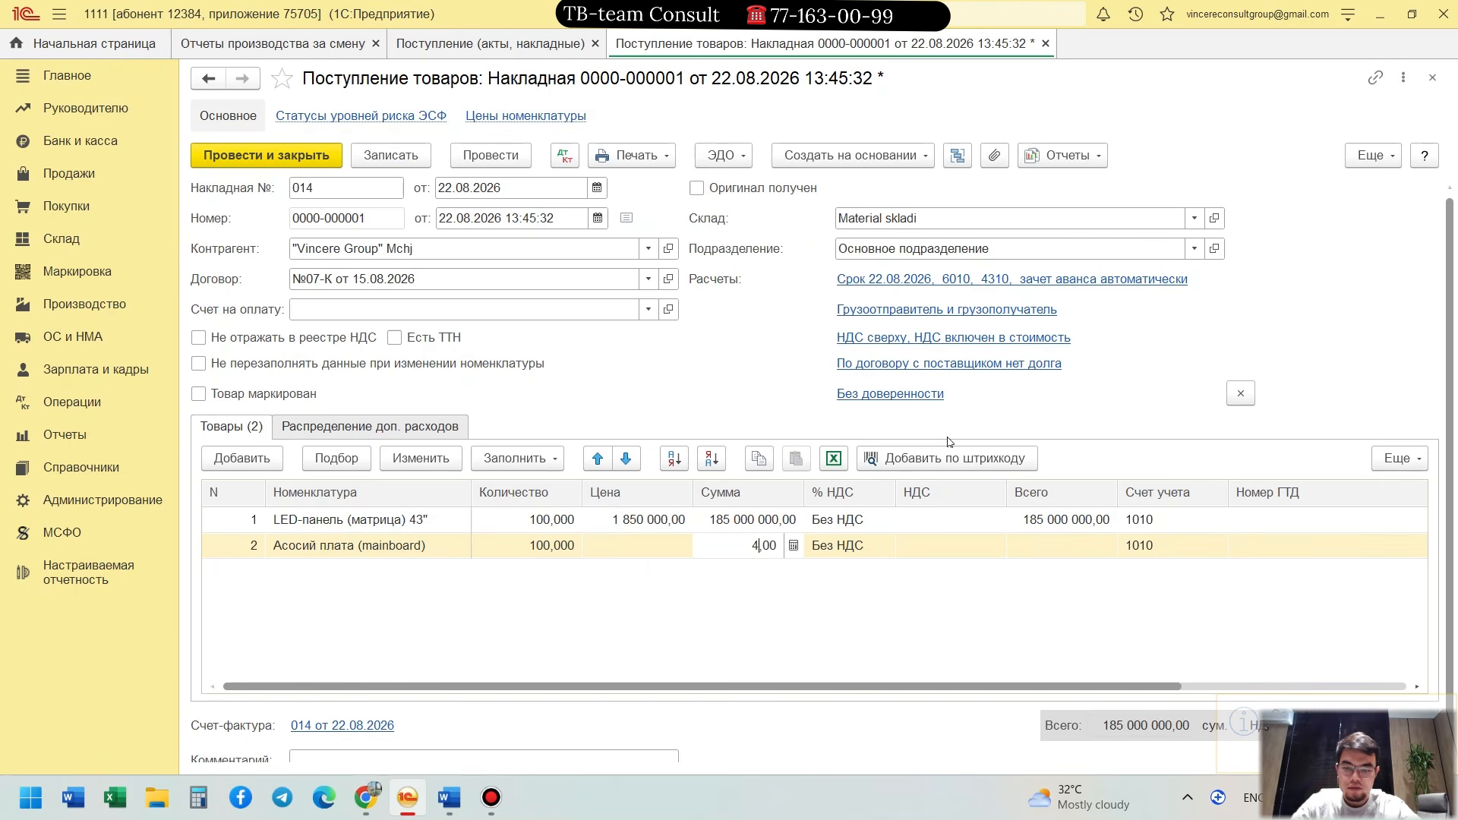
text(0 000)
key(Tab)
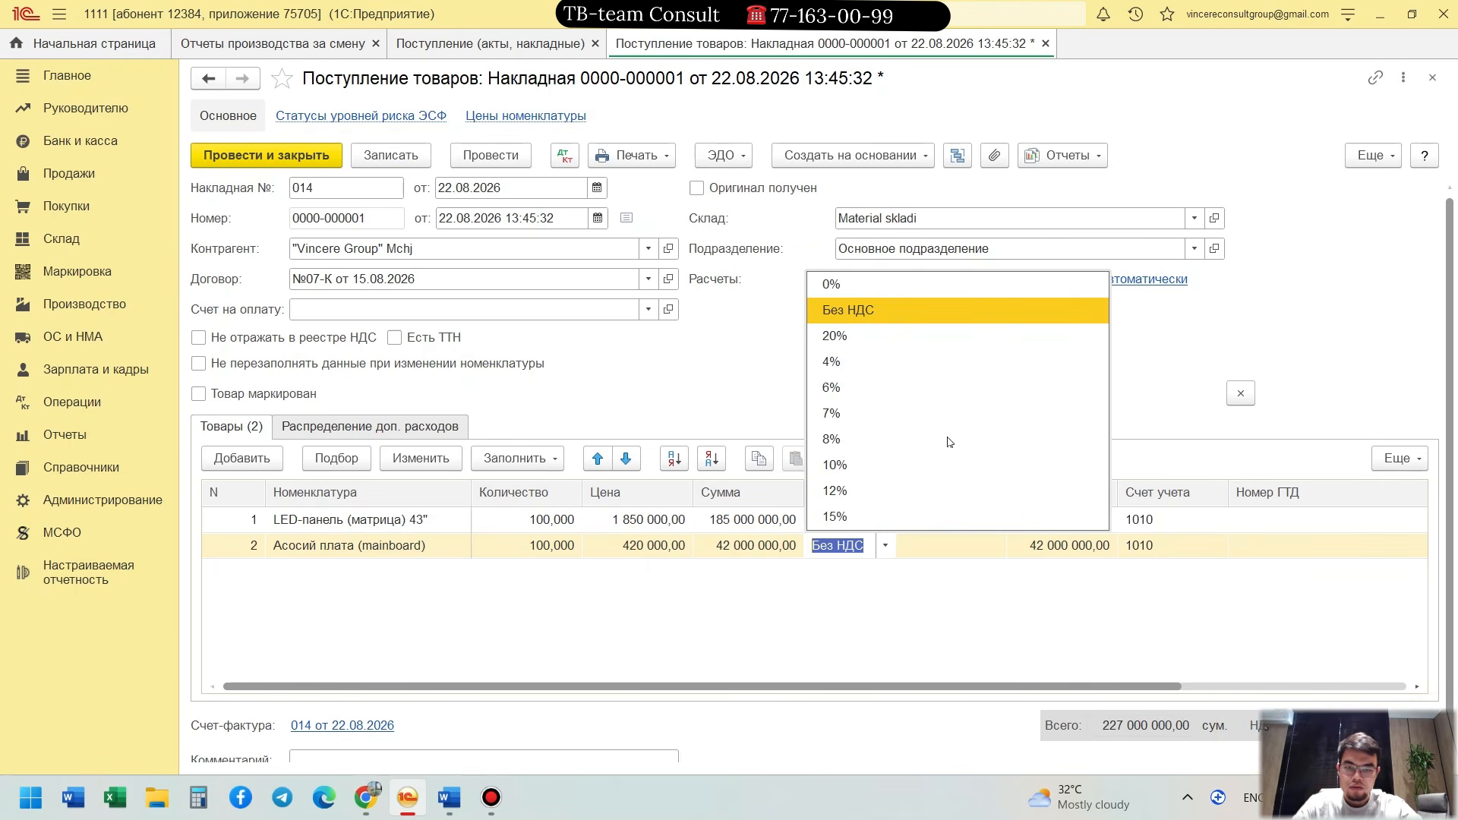
key(Escape)
Step: Add a third goods row and paste the name Қувват блоки (Power Supply Board) from the invoice PDF
click(241, 462)
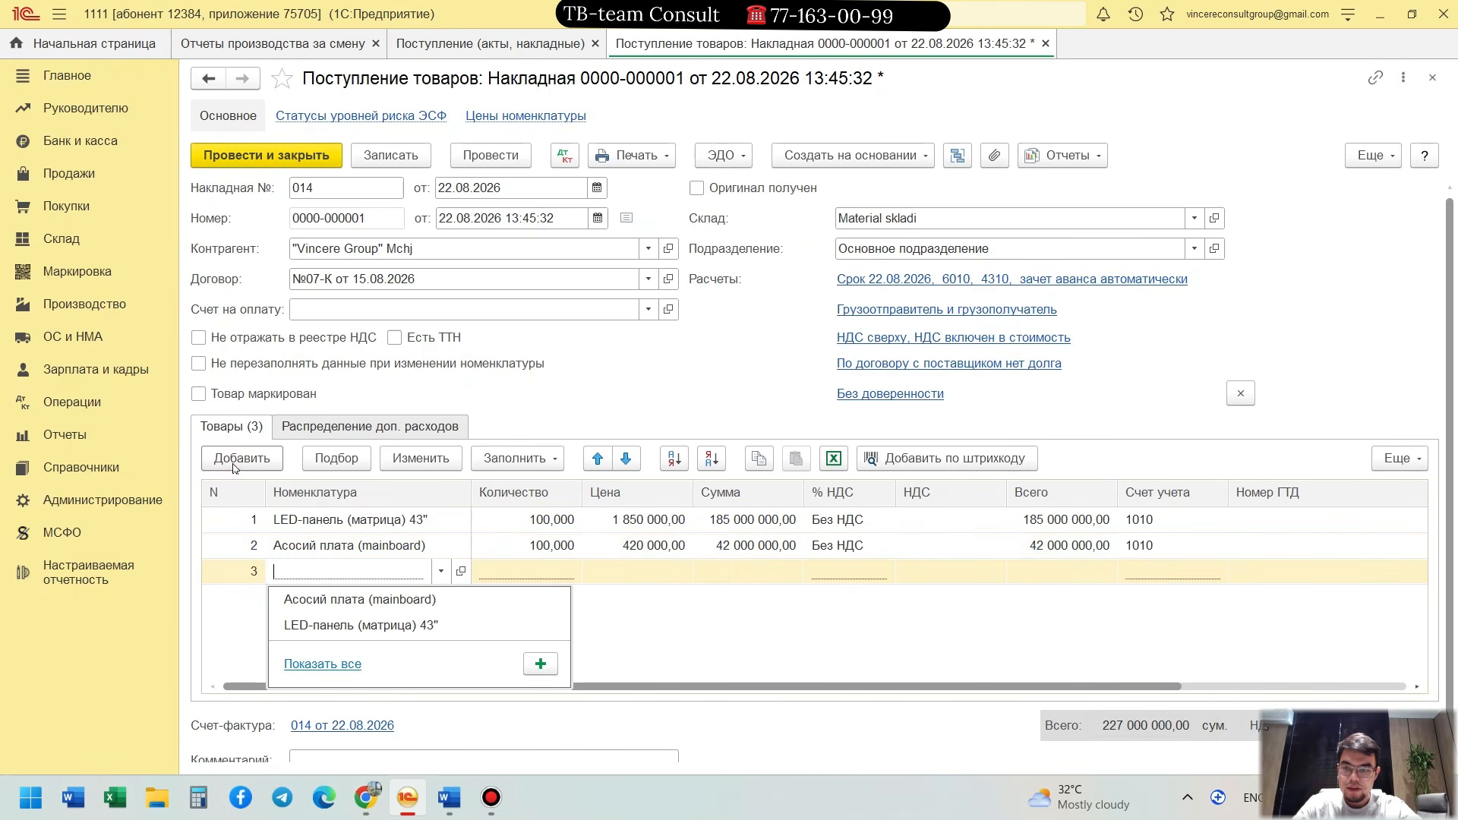
key(alt+Tab)
drag(564, 467, 610, 492)
key(ctrl+c)
key(alt+Tab)
key(ctrl+v)
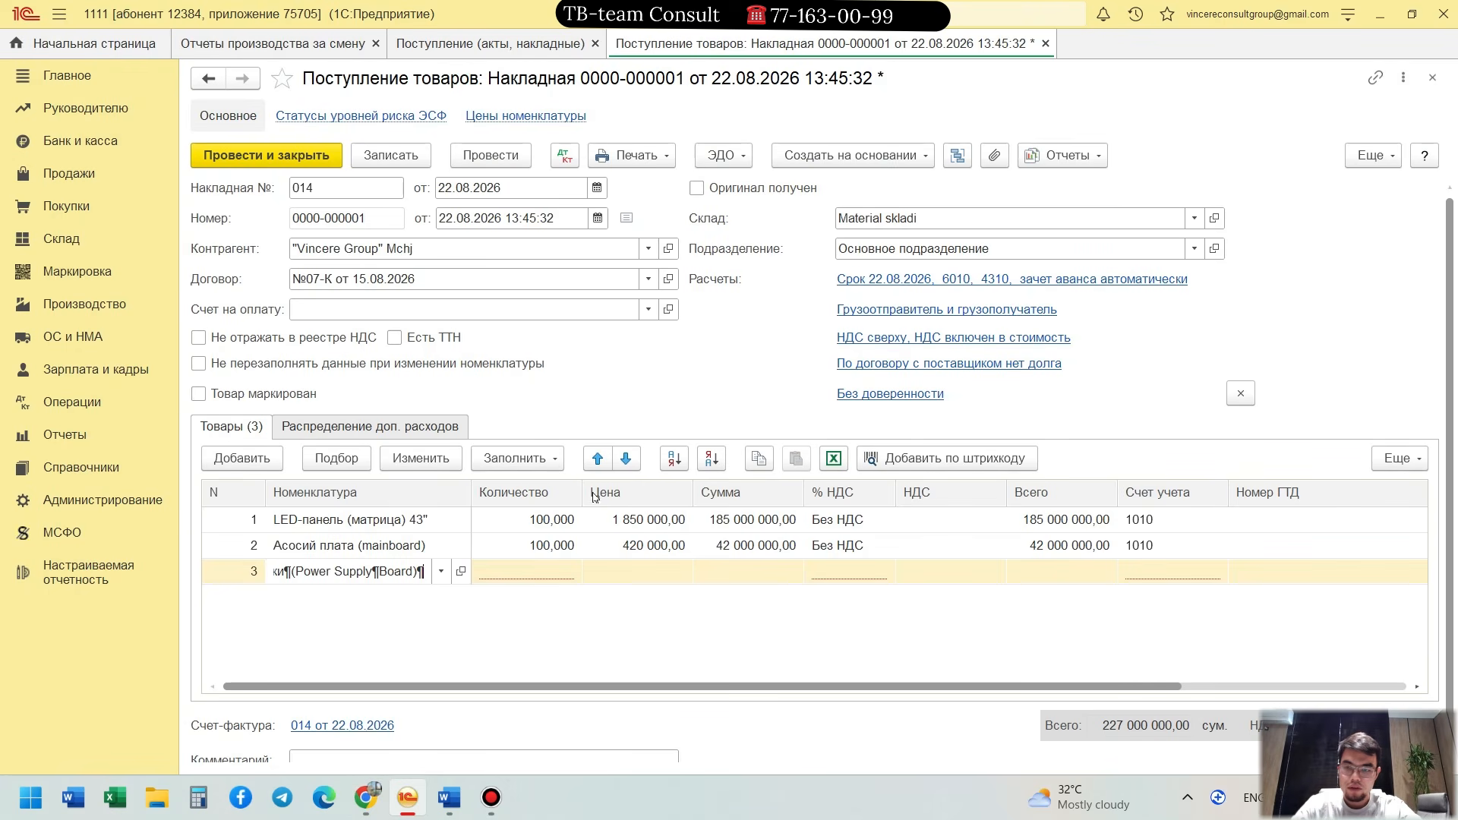
Step: Remove the line breaks from the pasted power supply name and save it as a new Сырье и материалы item
click(434, 574)
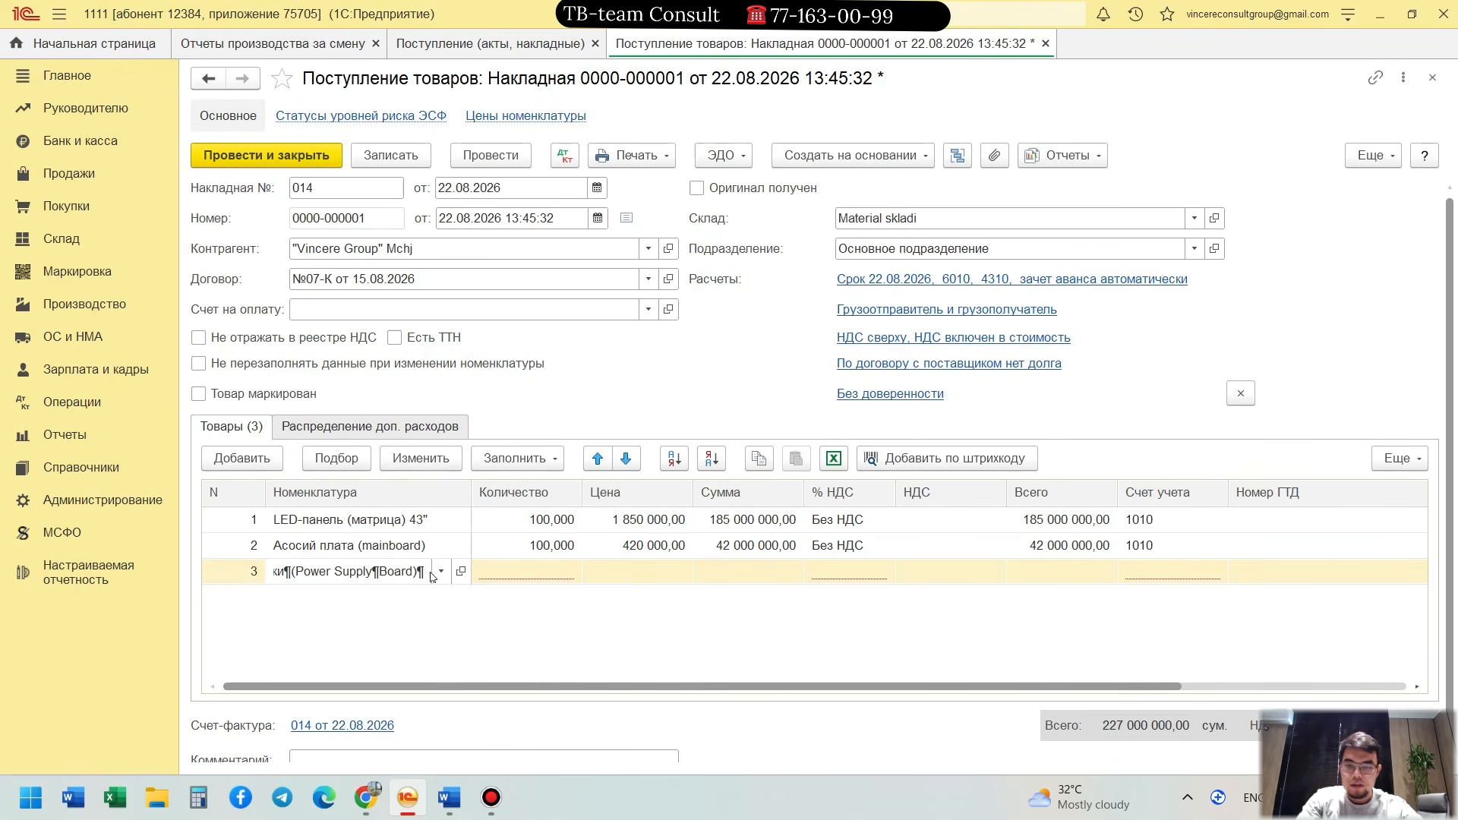
key(BackSpace)
key(BackSpace)
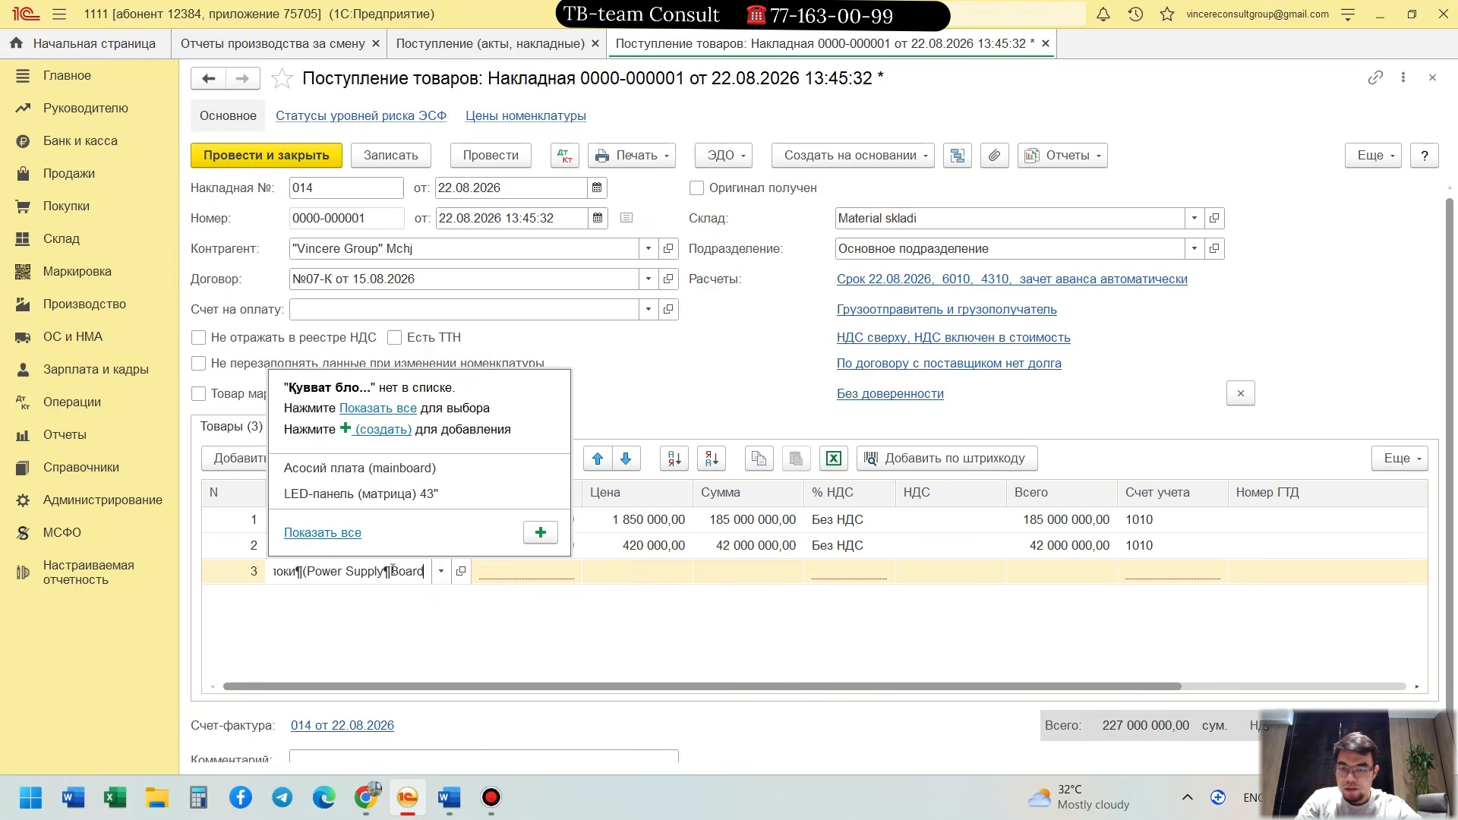
text())
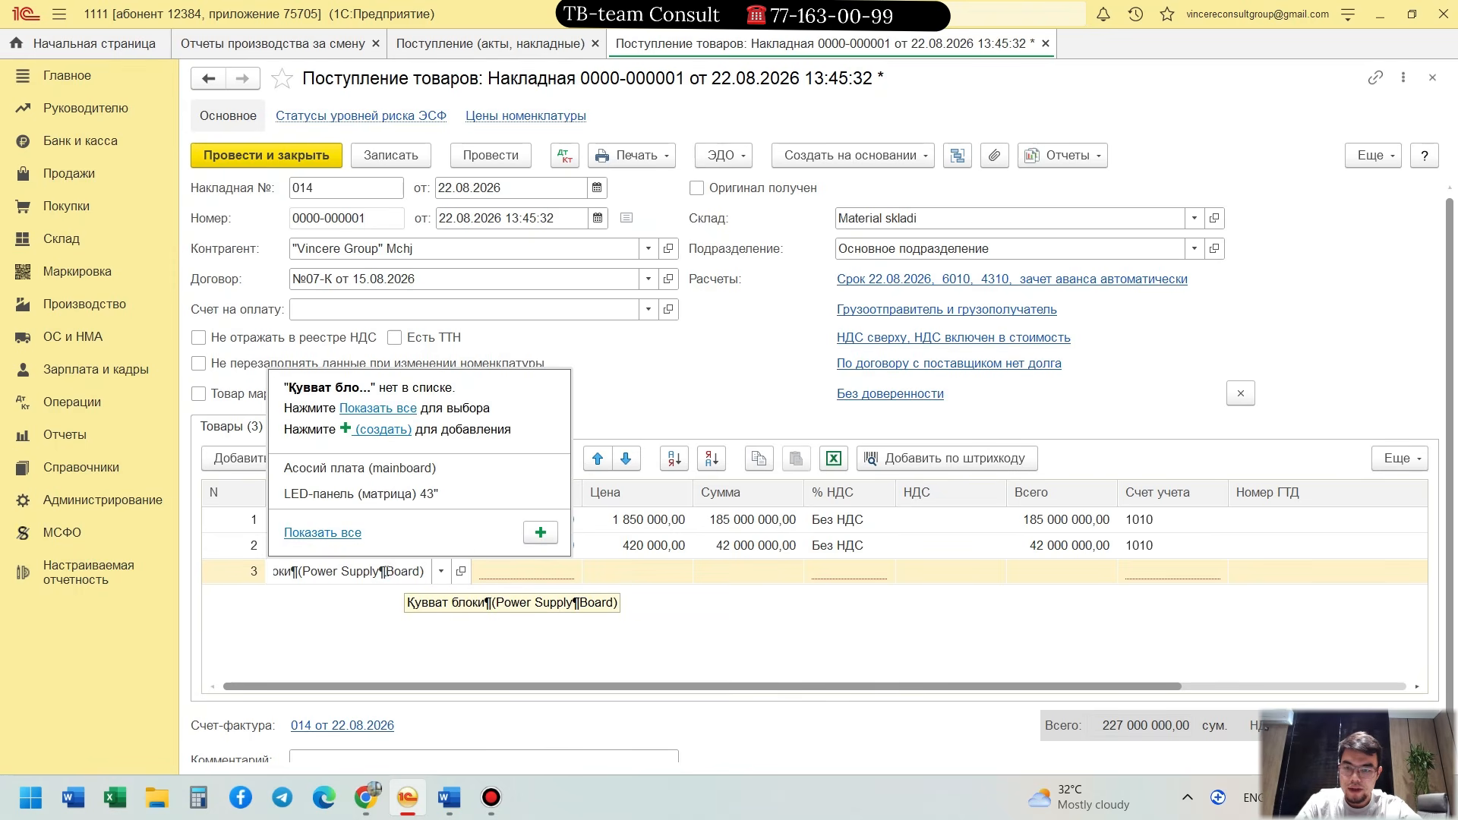
click(385, 571)
key(BackSpace)
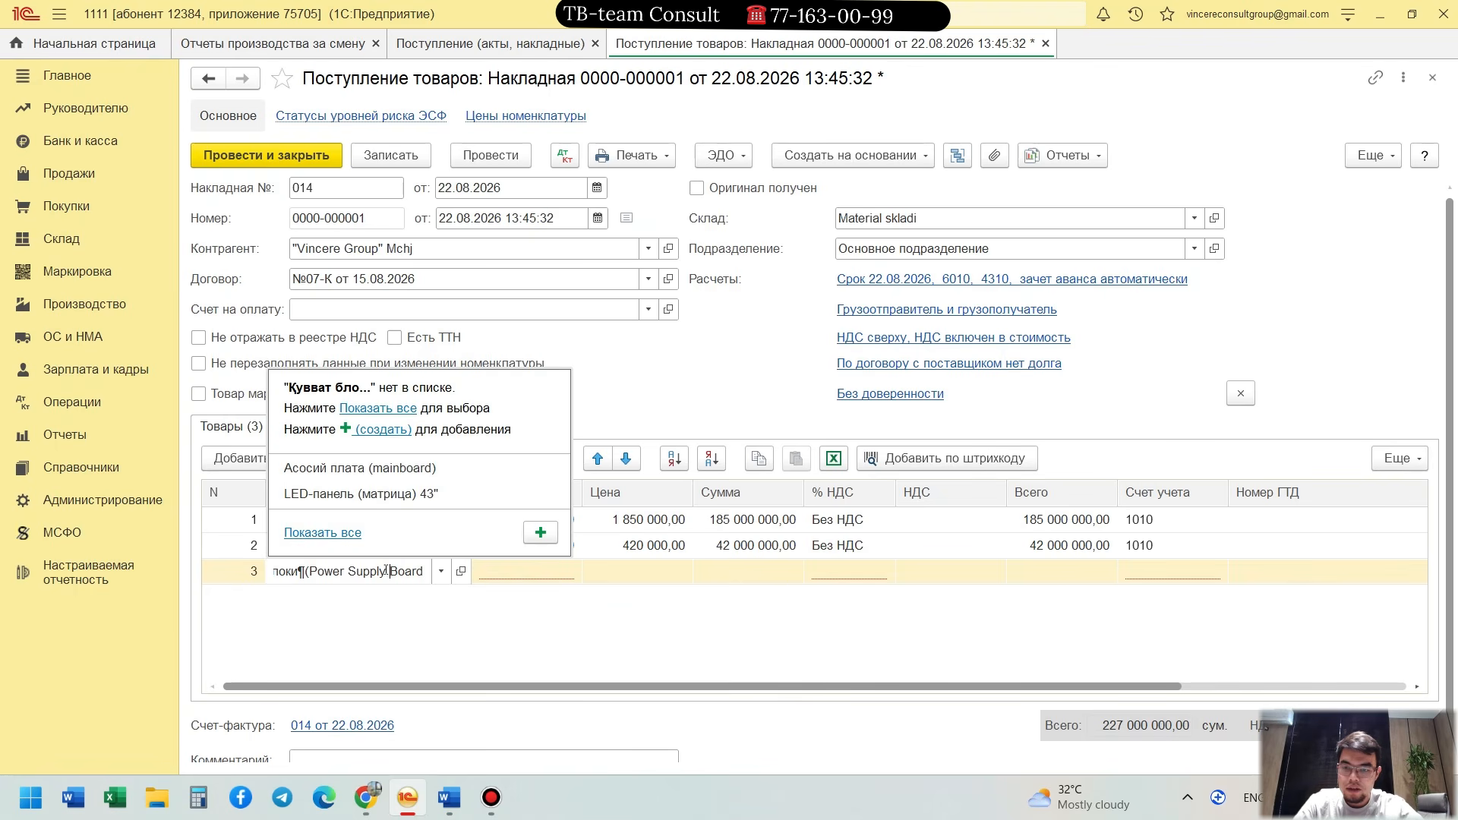
click(303, 571)
key(BackSpace)
click(376, 429)
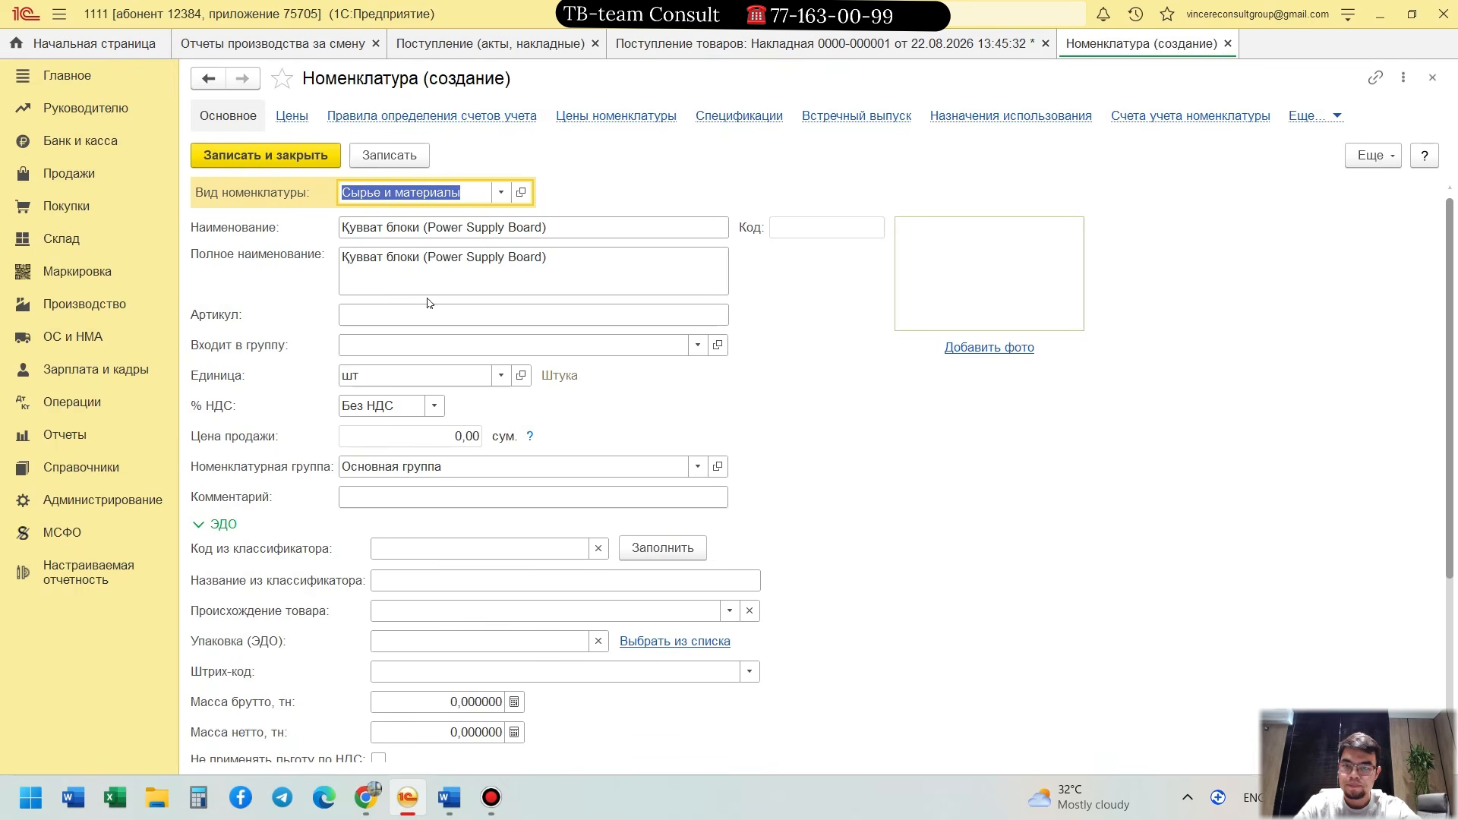
click(290, 159)
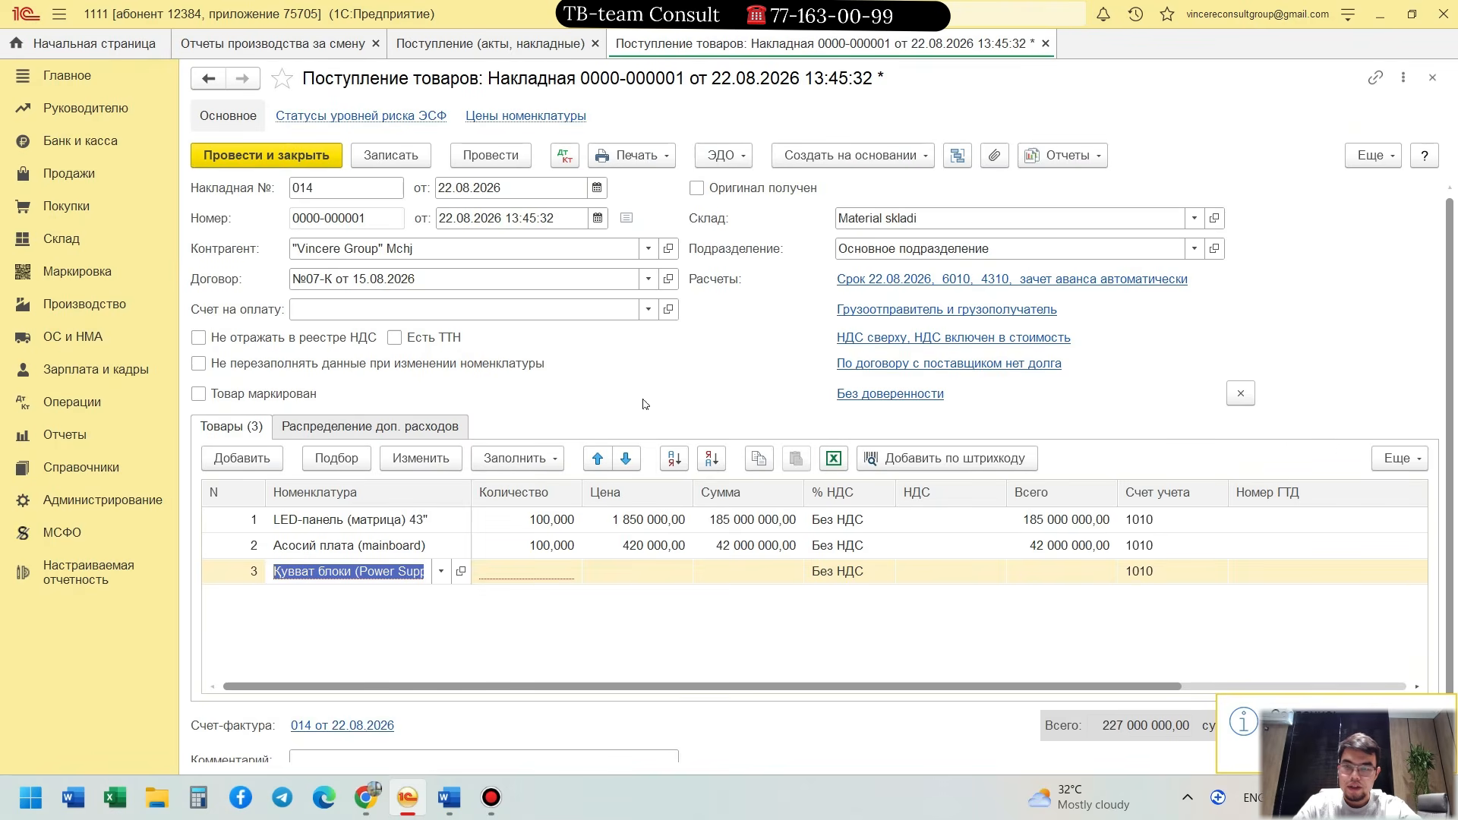
Step: Enter the power supply row's Количество as 100 and its Сумма as 18 000 000 from the invoice PDF, keeping Без НДС
key(alt+Tab)
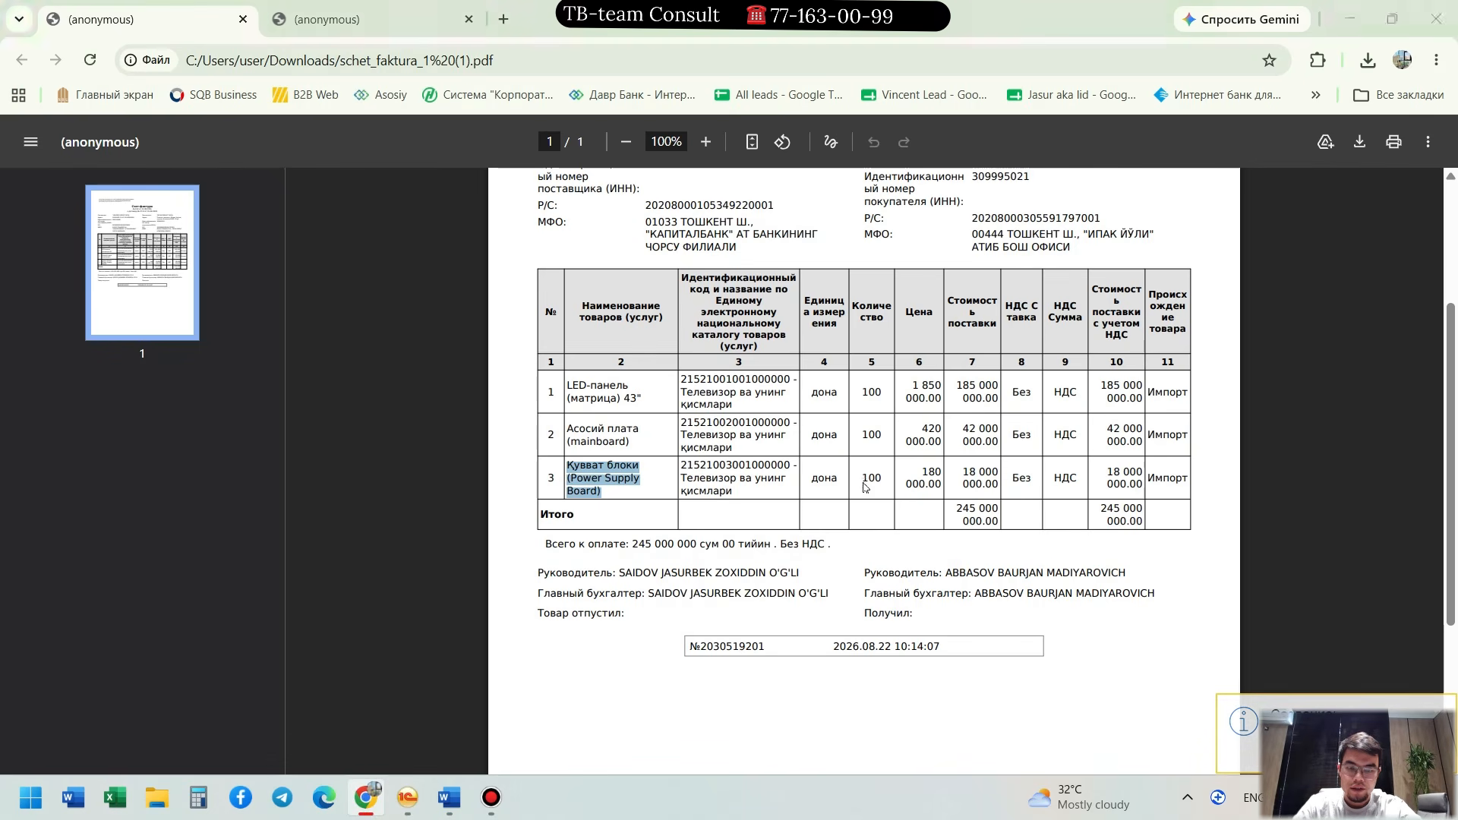
key(alt+Tab)
text(100)
key(Tab)
key(alt+Tab)
key(alt+Tab)
key(Tab)
text(1 800 000)
key(Return)
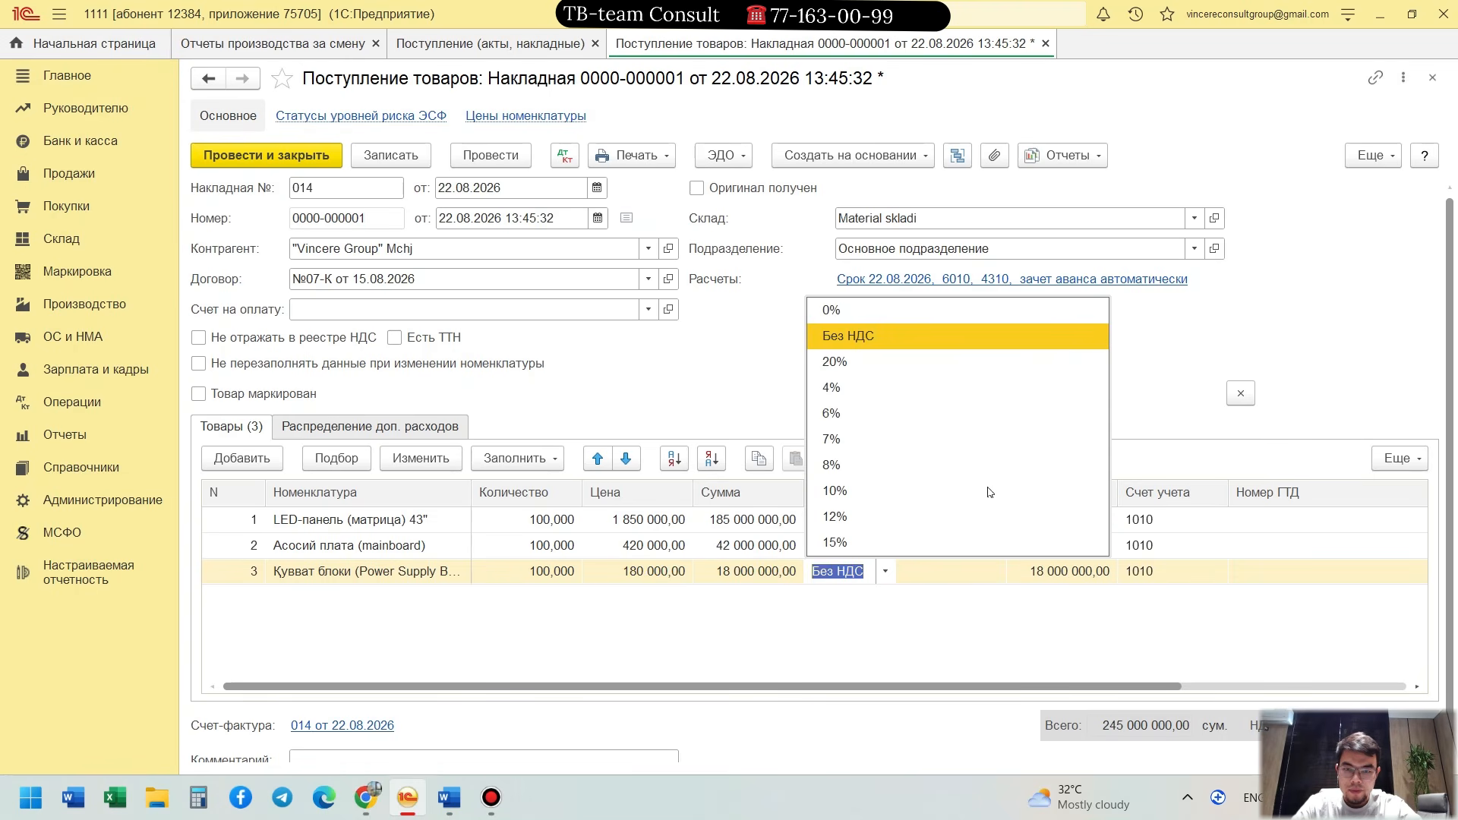
click(762, 639)
click(692, 622)
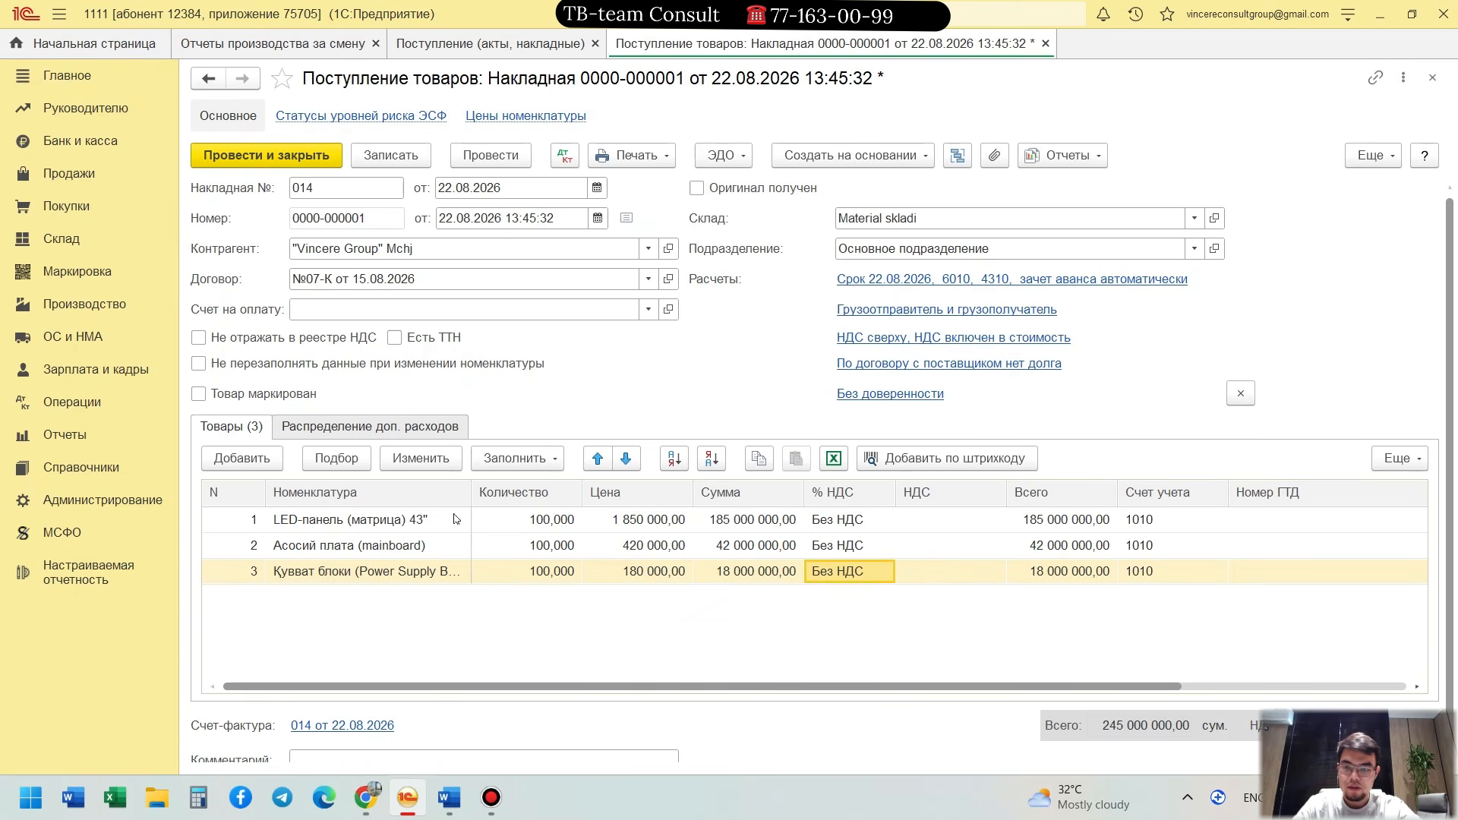
Step: Compare the receipt total with the invoice PDF, then post and close the receipt
key(alt+Tab)
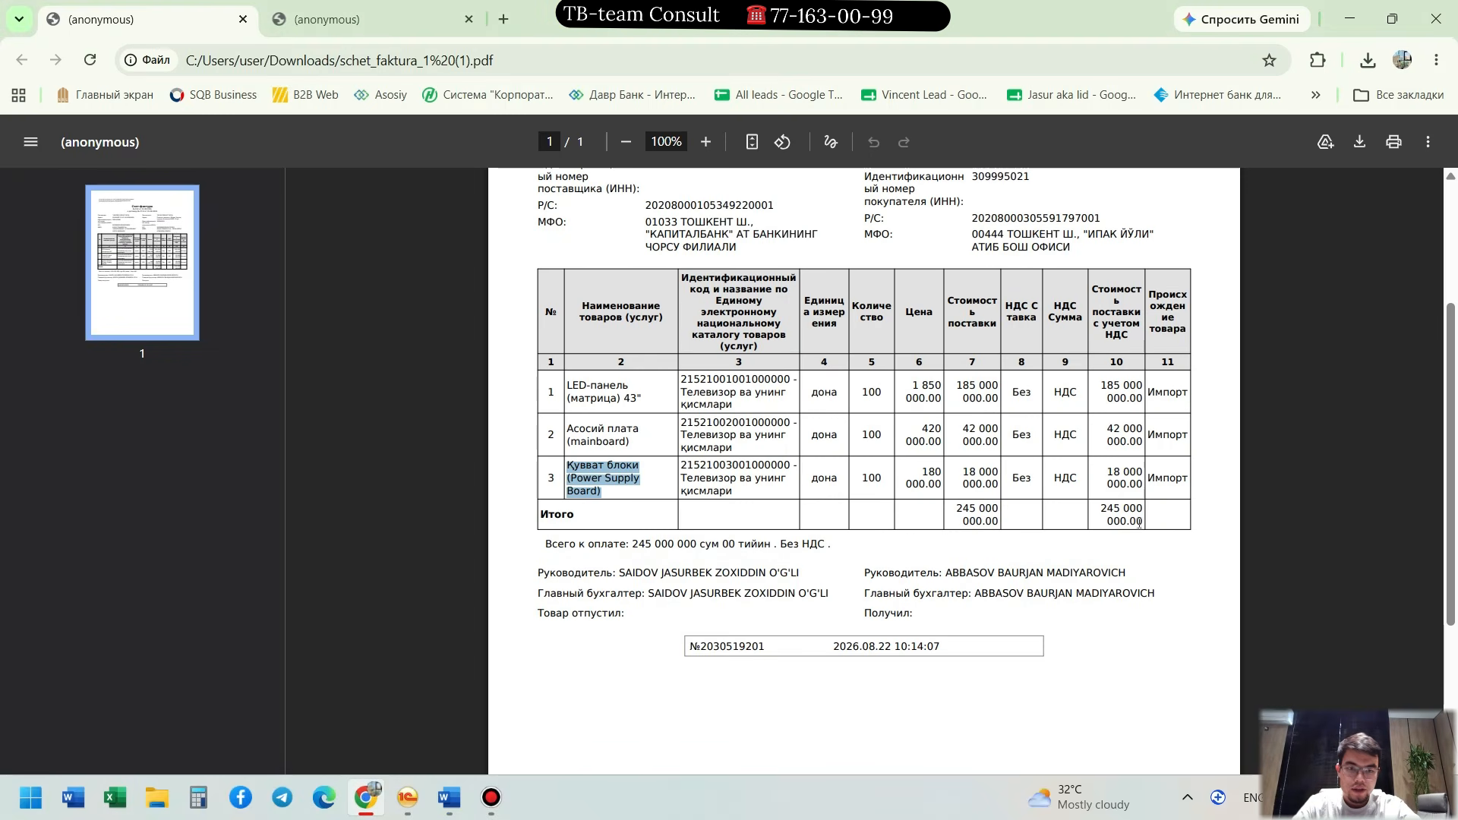
key(alt+Tab)
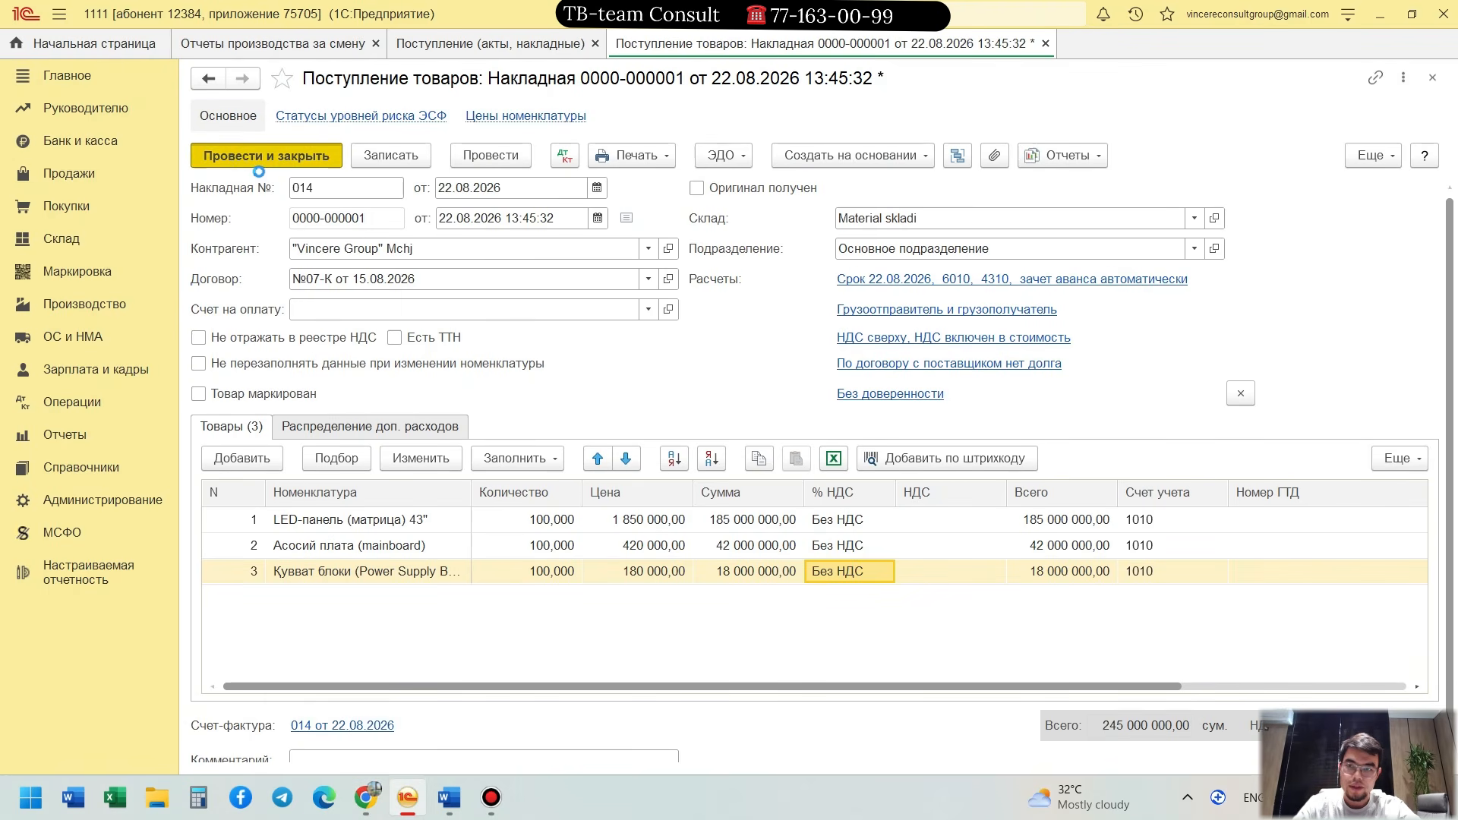
click(259, 156)
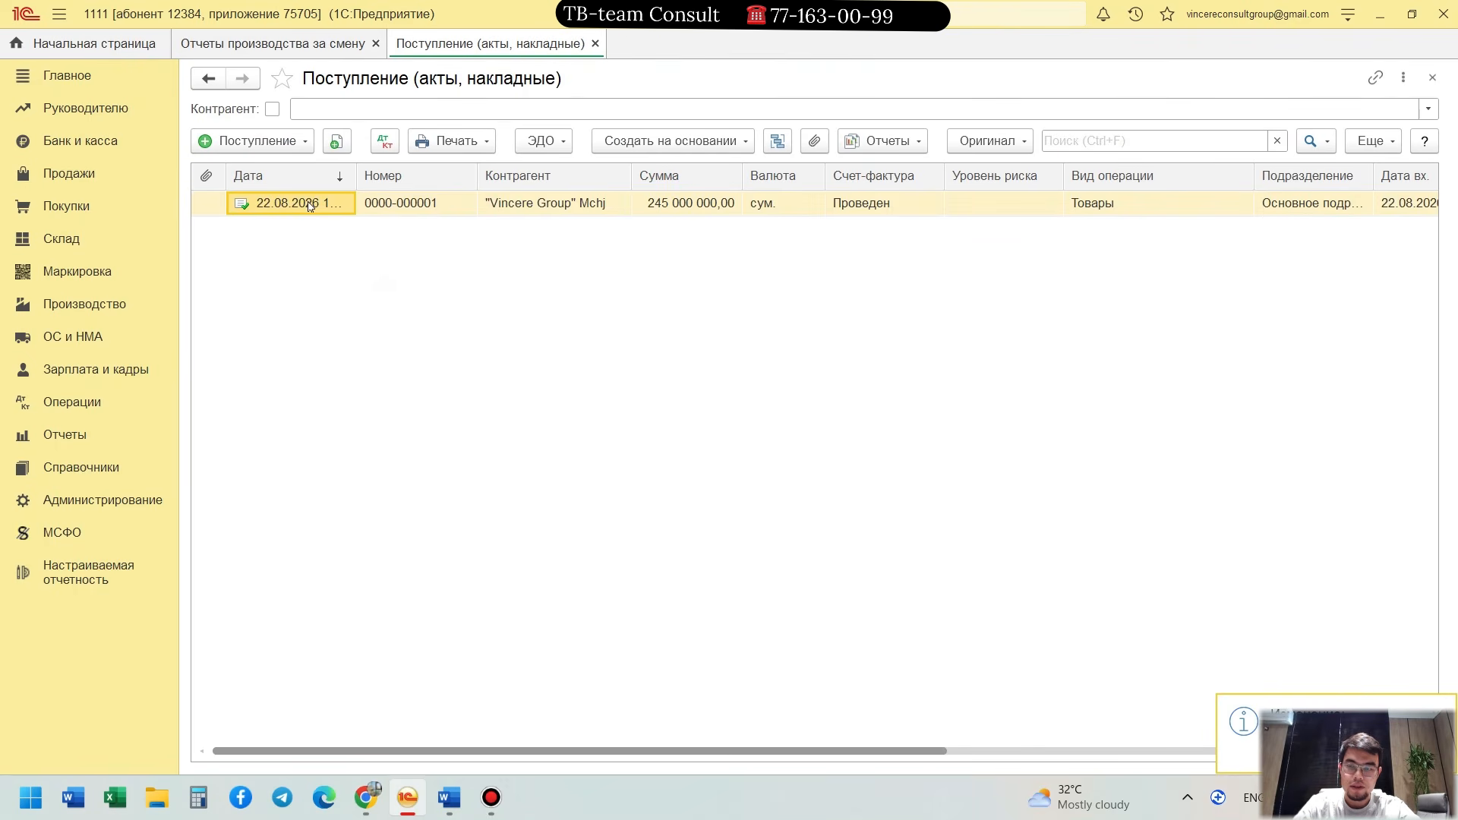
Step: Open the second invoice PDF, schet_faktura_2 (1).pdf, and create a new goods receipt (Накладная) in 1C
key(alt+Tab)
click(327, 19)
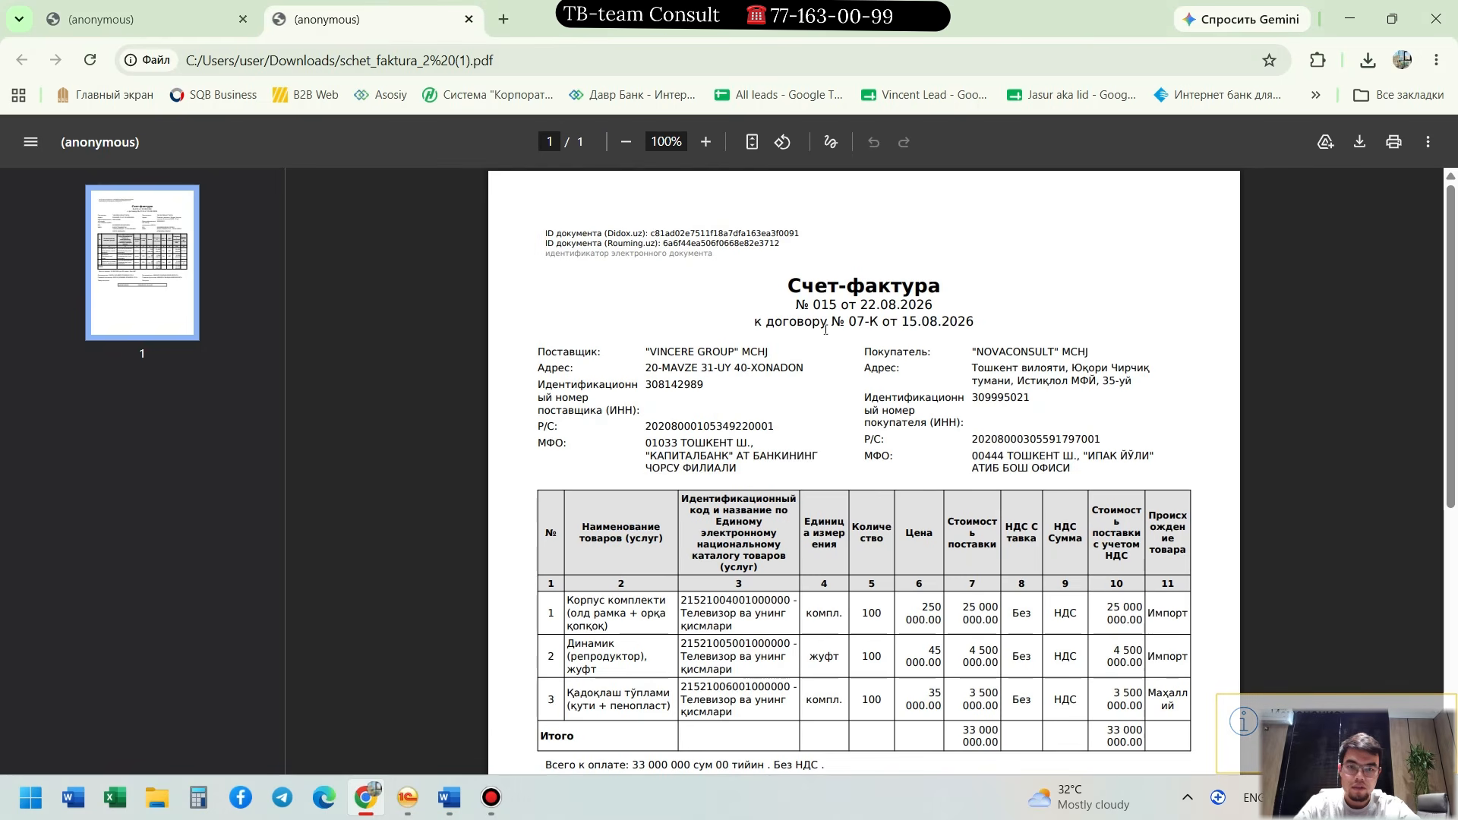
key(alt+Tab)
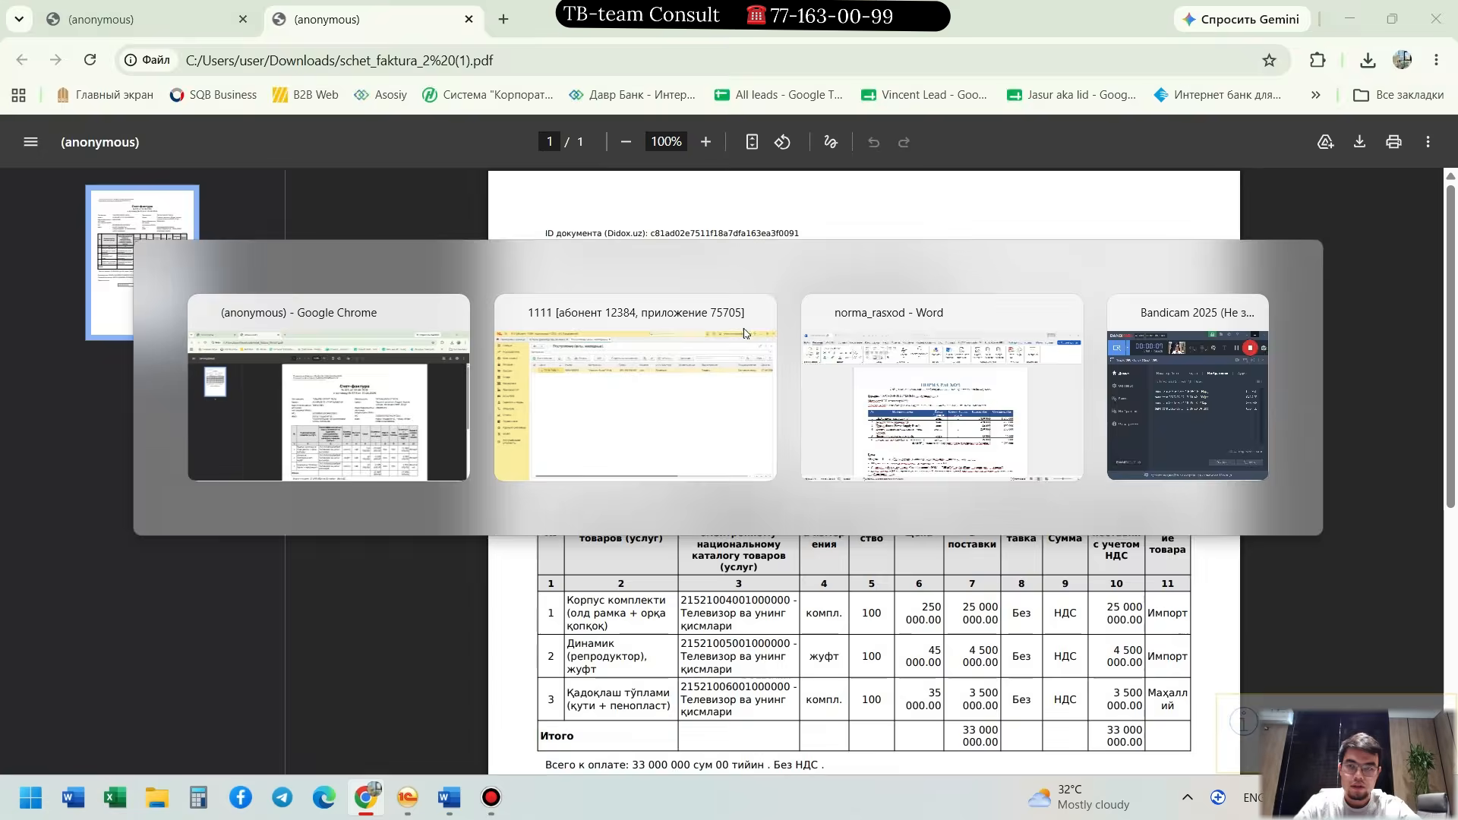
click(260, 144)
click(280, 167)
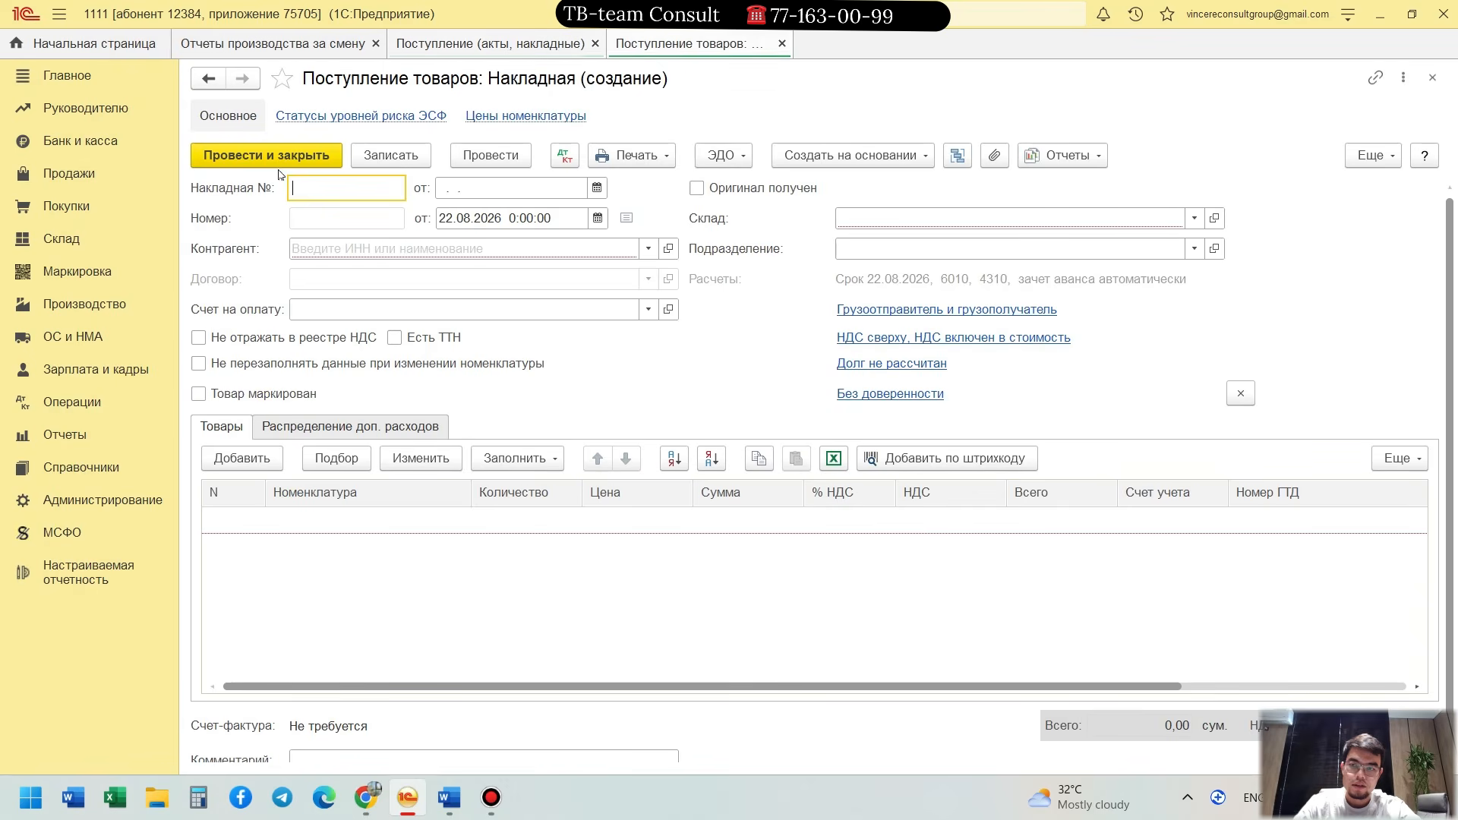
Step: Enter Накладная № 015 dated 22.08.2026 in the new receipt, following the second invoice PDF
key(alt+Tab)
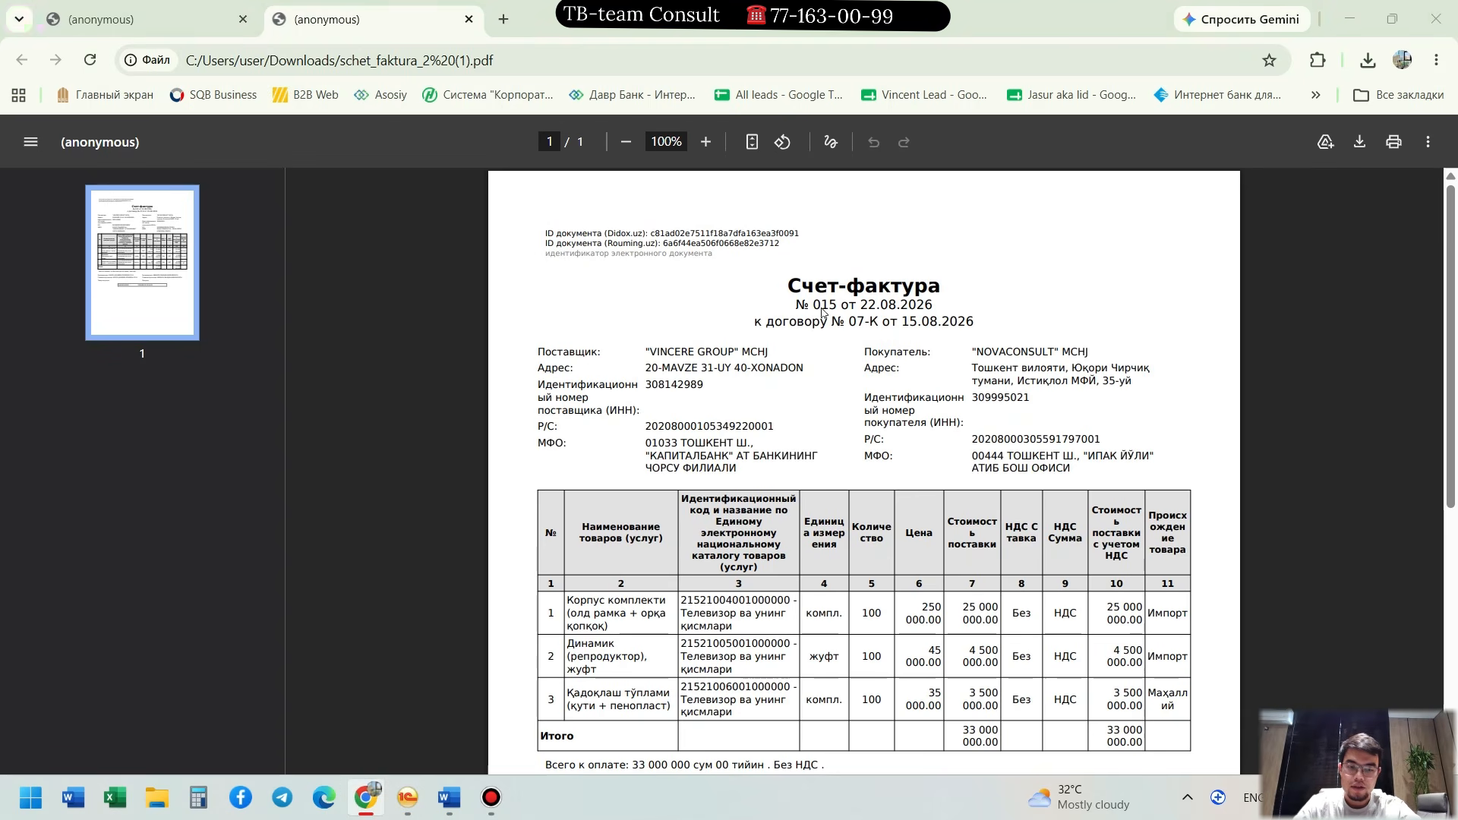
key(alt+Tab)
text(015)
key(alt+Tab)
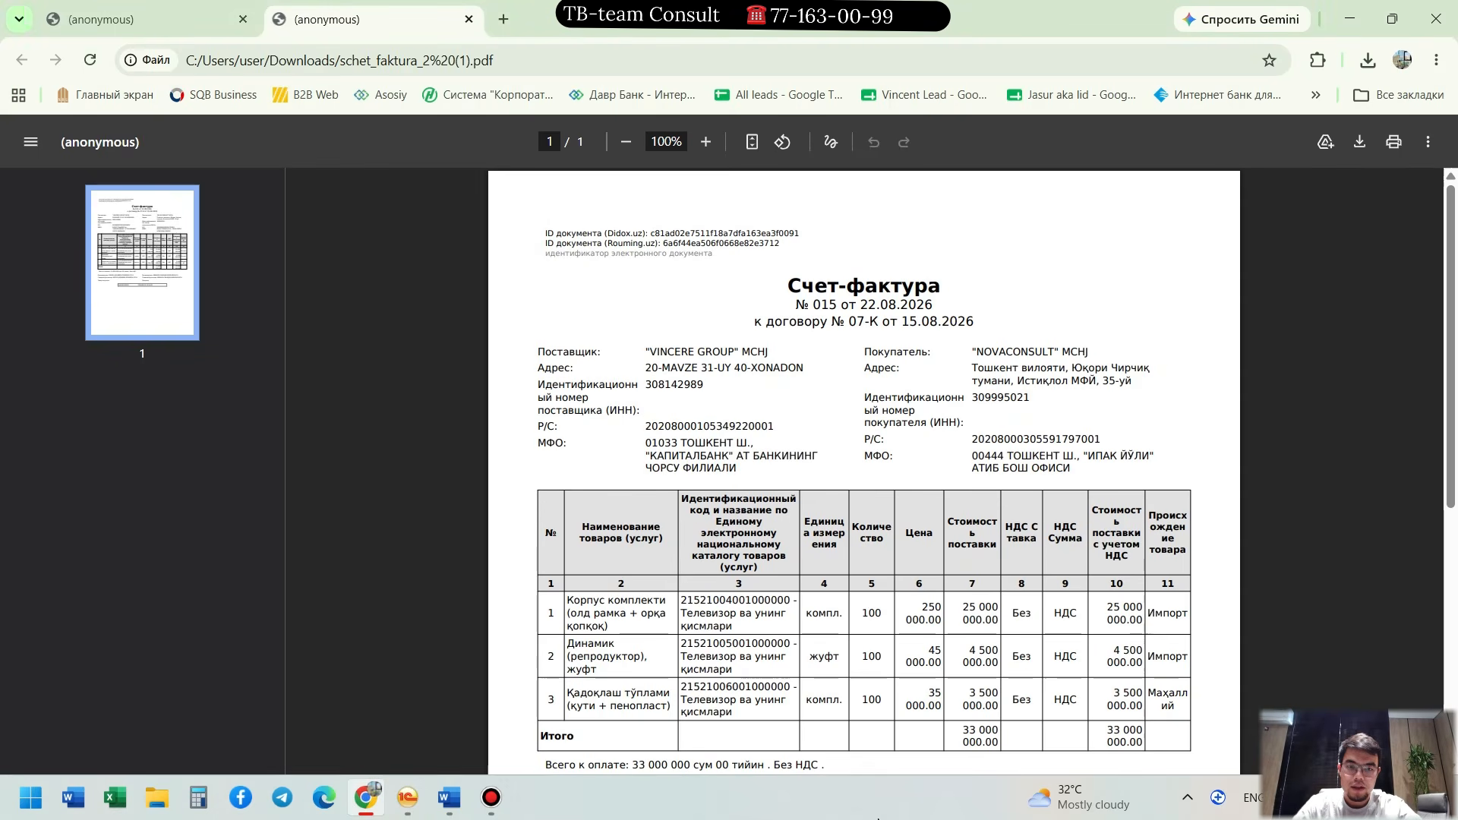
key(alt+Tab)
text(22)
text(082025)
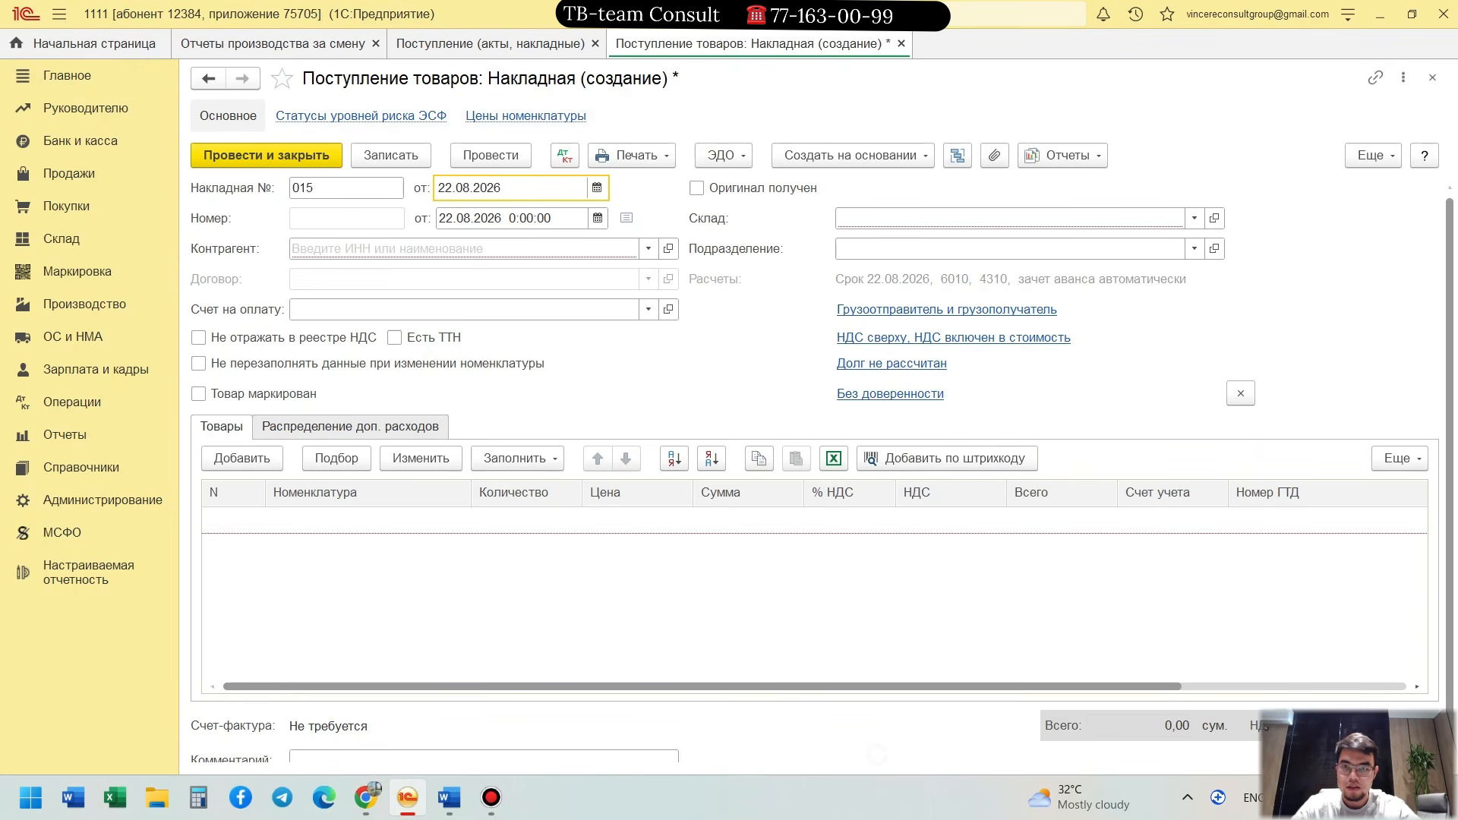
text(6)
key(Tab)
Step: Set the new receipt's Склад to Material skladi and its Подразделение to Основное подразделение
click(878, 224)
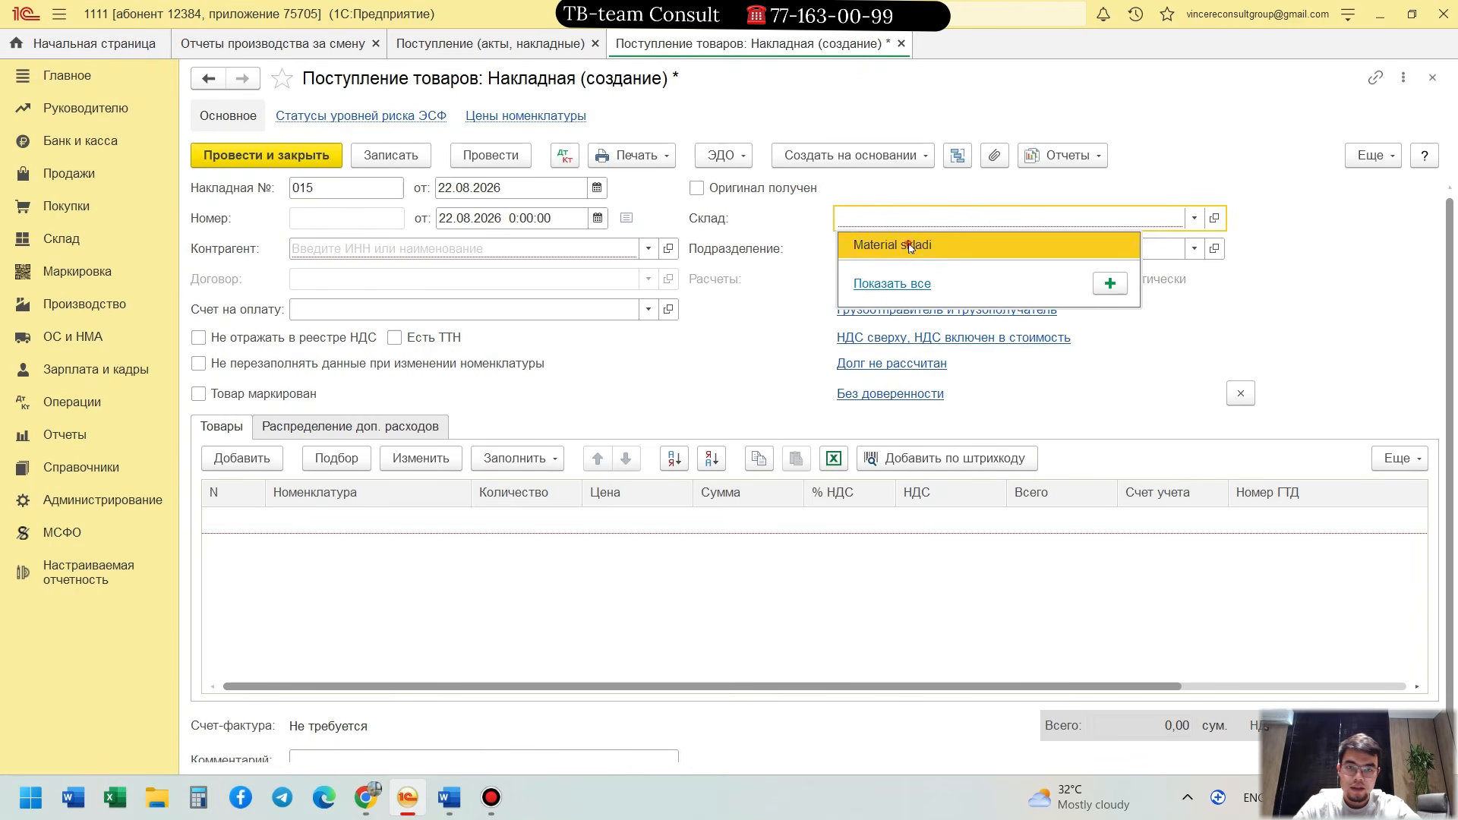
click(895, 242)
click(906, 247)
click(866, 275)
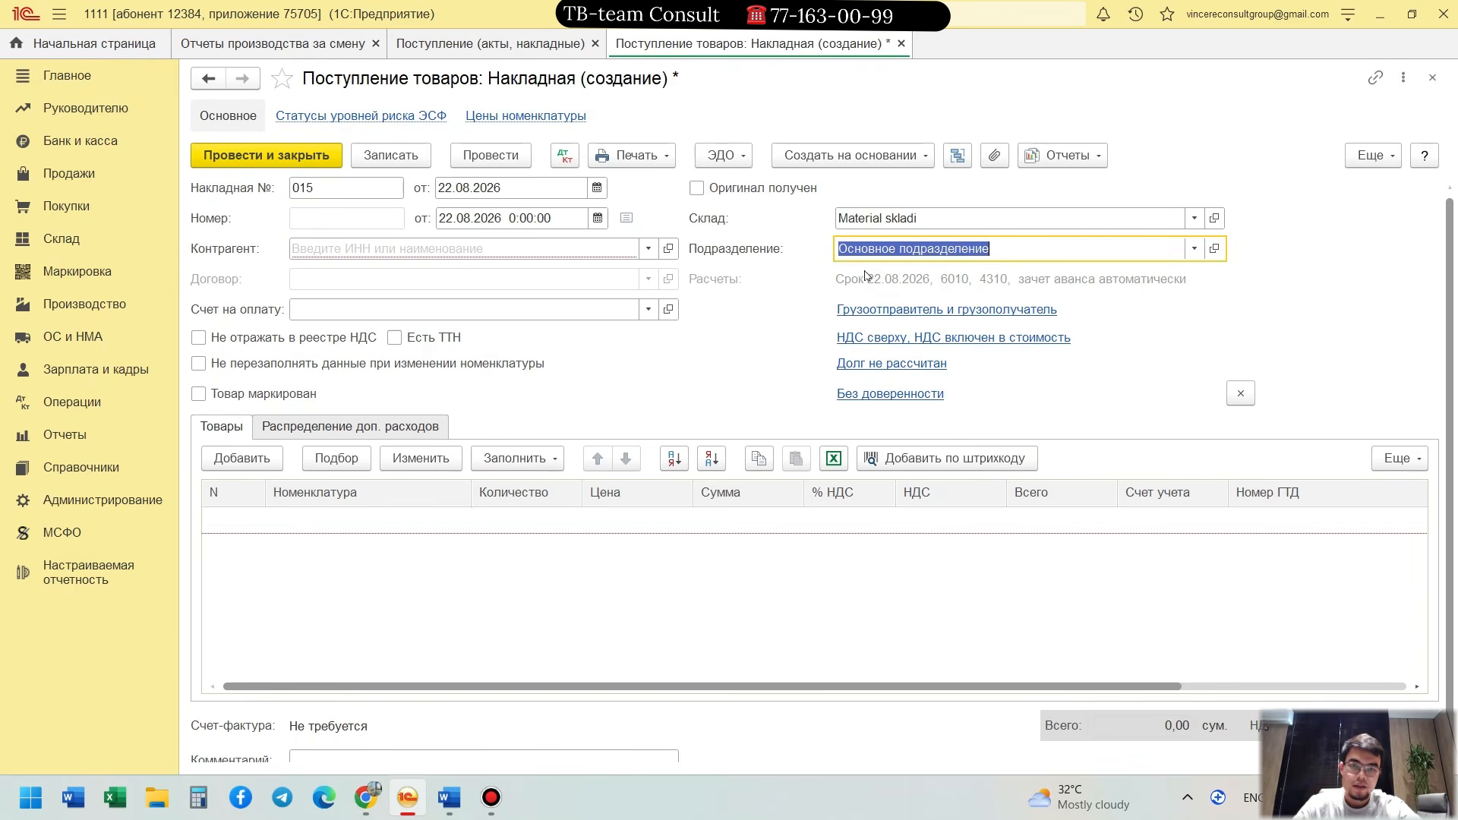
Step: Set the receipt's Контрагент to "Vincere Group" Mchj with the contract №07-К от 15.08.2026, checking them against the invoice PDF
click(466, 257)
key(alt+Tab)
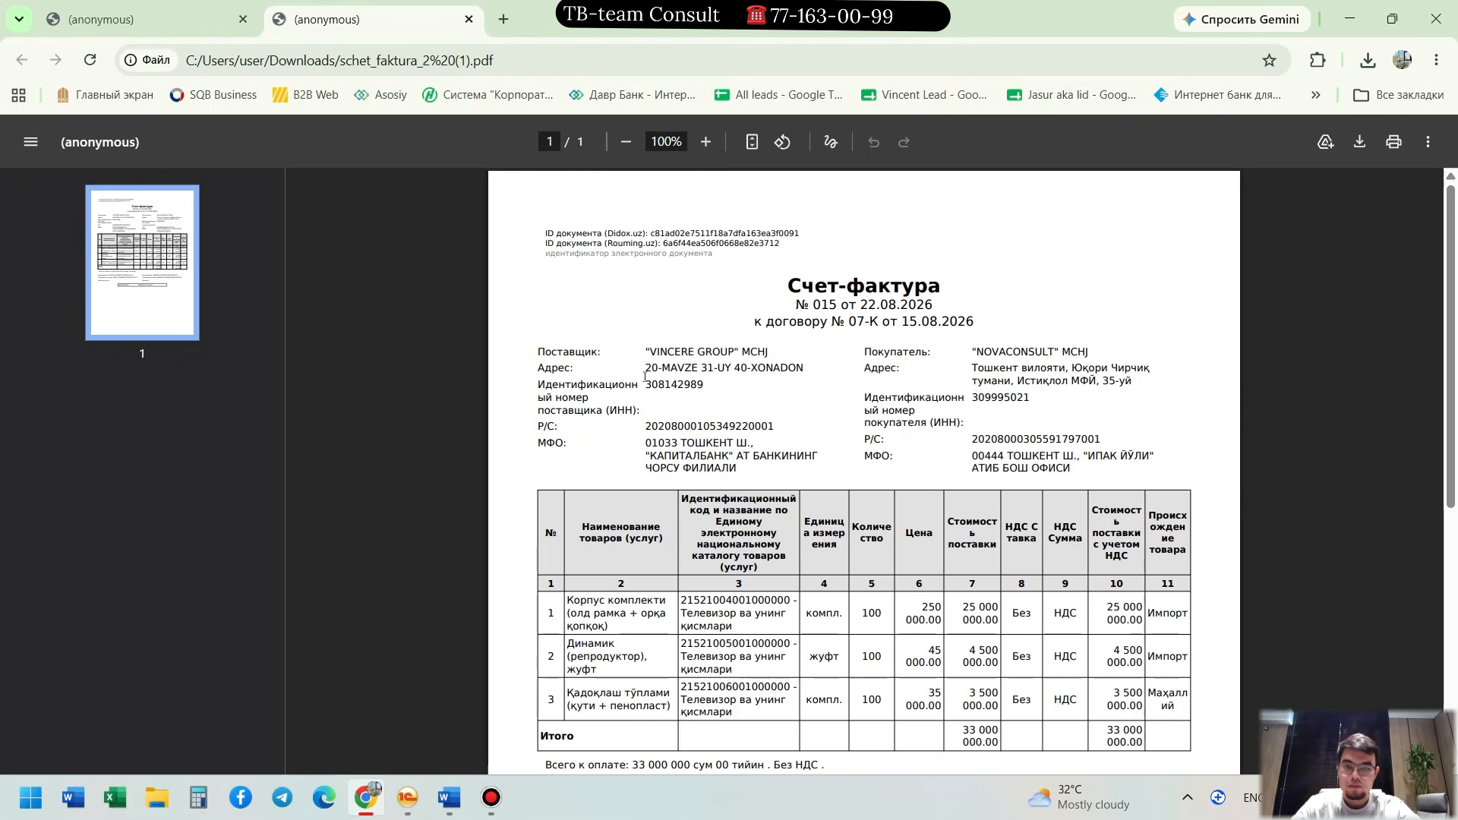
key(alt+Tab)
key(alt+Tab)
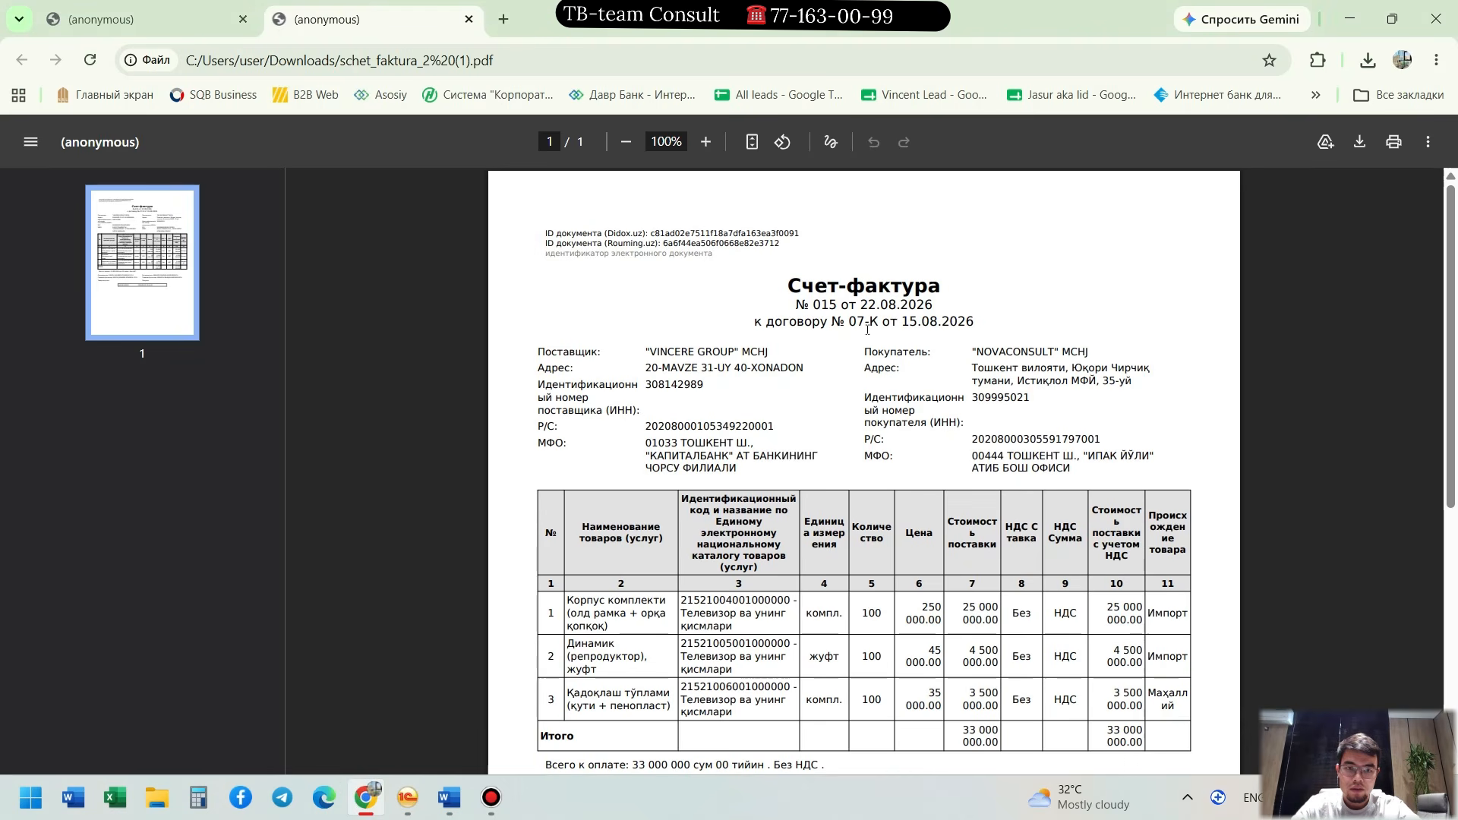
key(alt+Tab)
Step: Add a goods line and start a new item named Корпус комплекти (олд рамка + орқа қопқоқ), copied from the invoice PDF
click(243, 458)
key(alt+Tab)
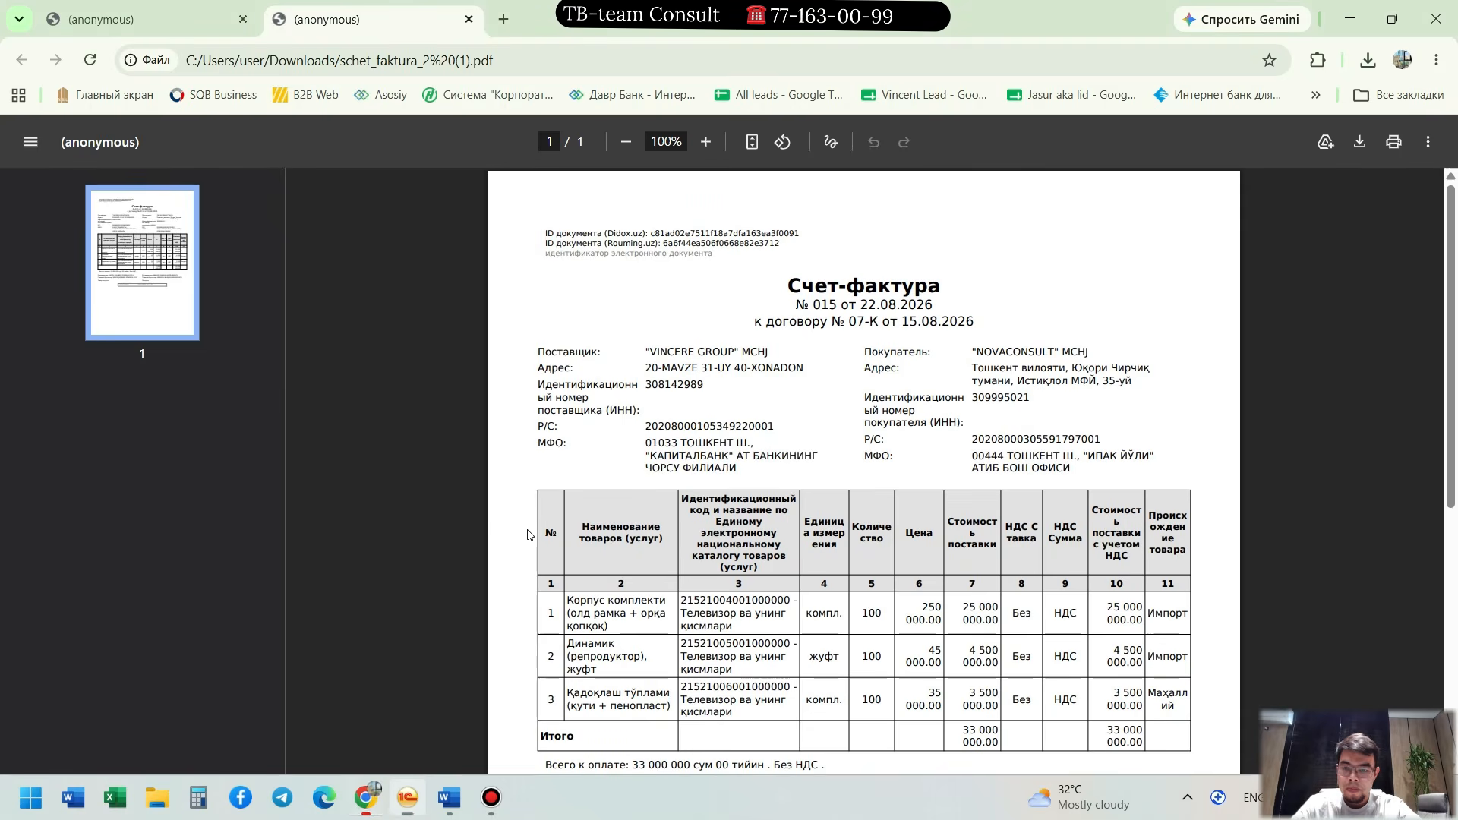
scroll(626, 569, down, 3)
drag(566, 379, 613, 413)
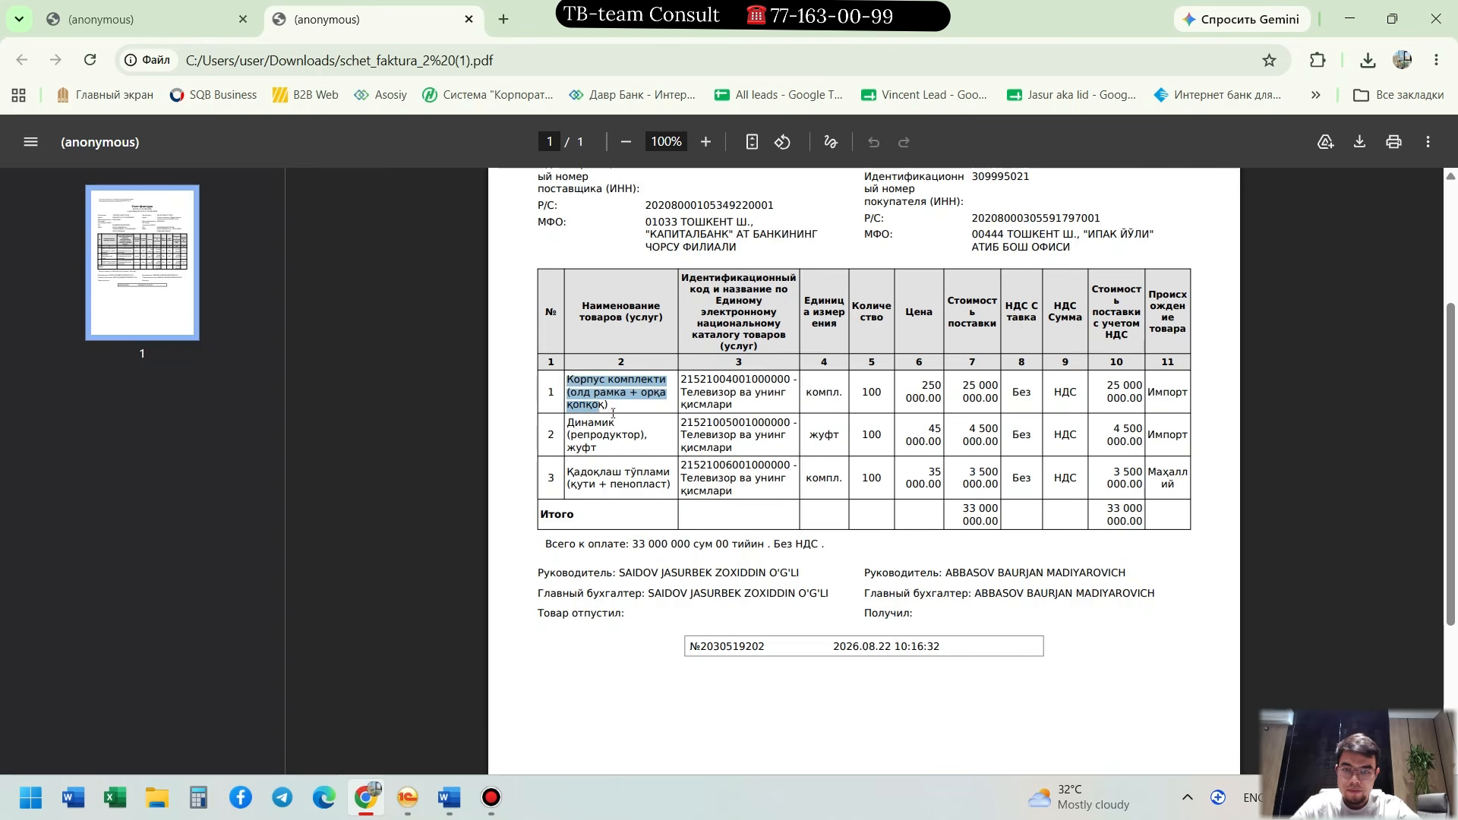
key(alt+Tab)
text(Корпус комплекти (олд рамка + орқа қопқоқ))
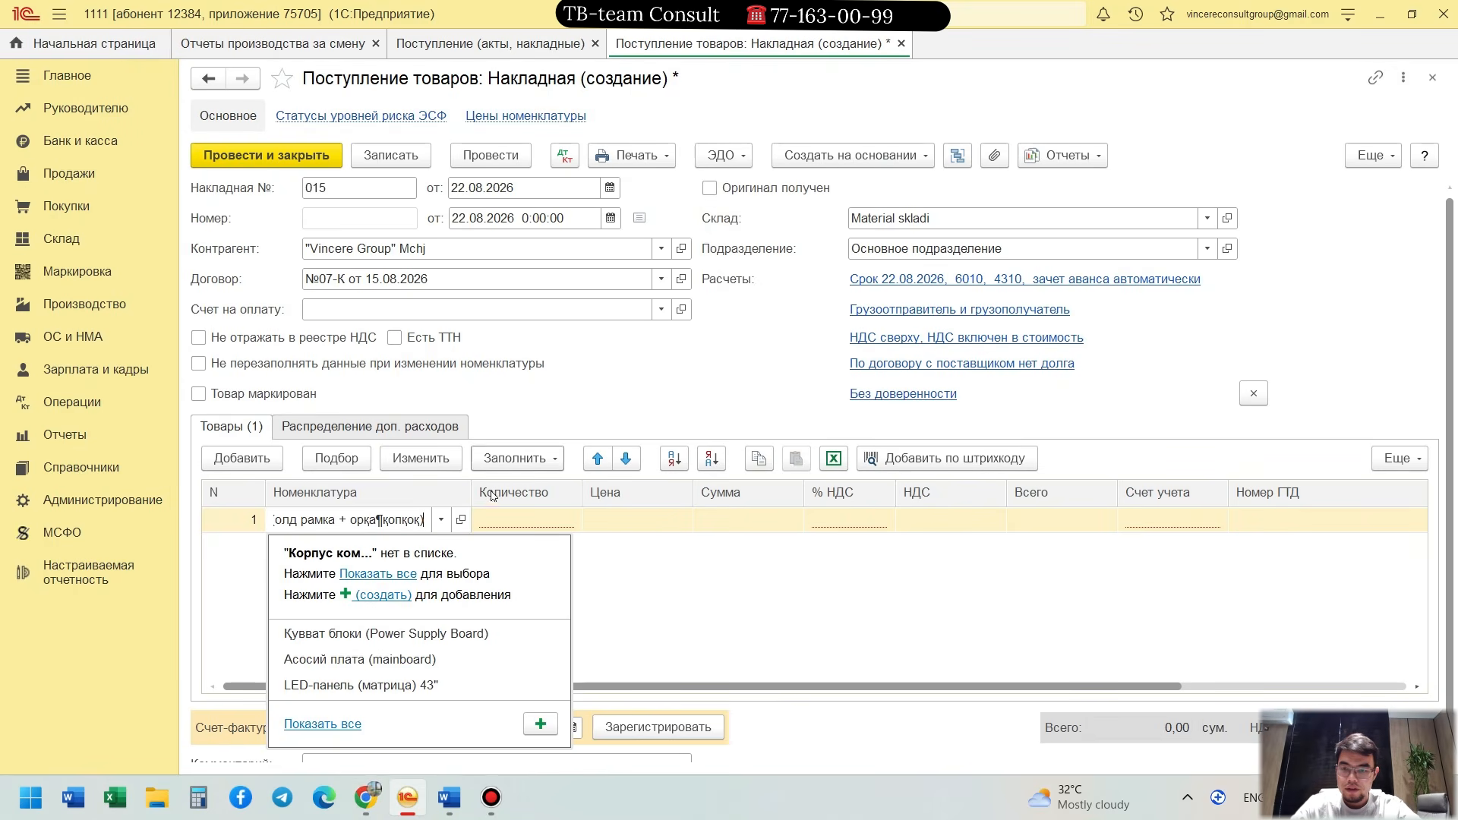
key(Escape)
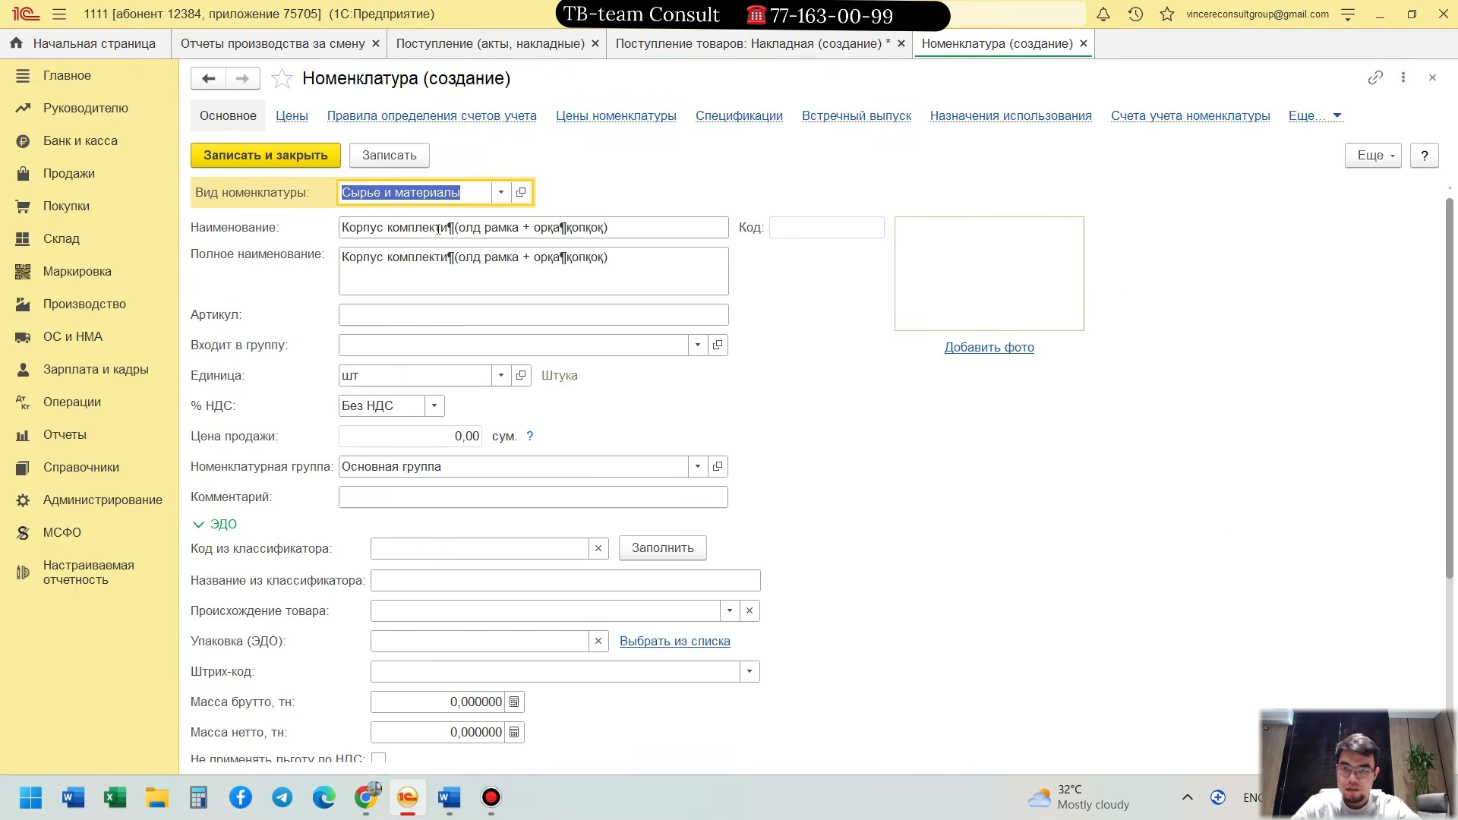
Step: Remove the line breaks from the Корпус комплекти item's name and save the item as Сырье и материалы
key(Tab)
click(451, 228)
key(BackSpace)
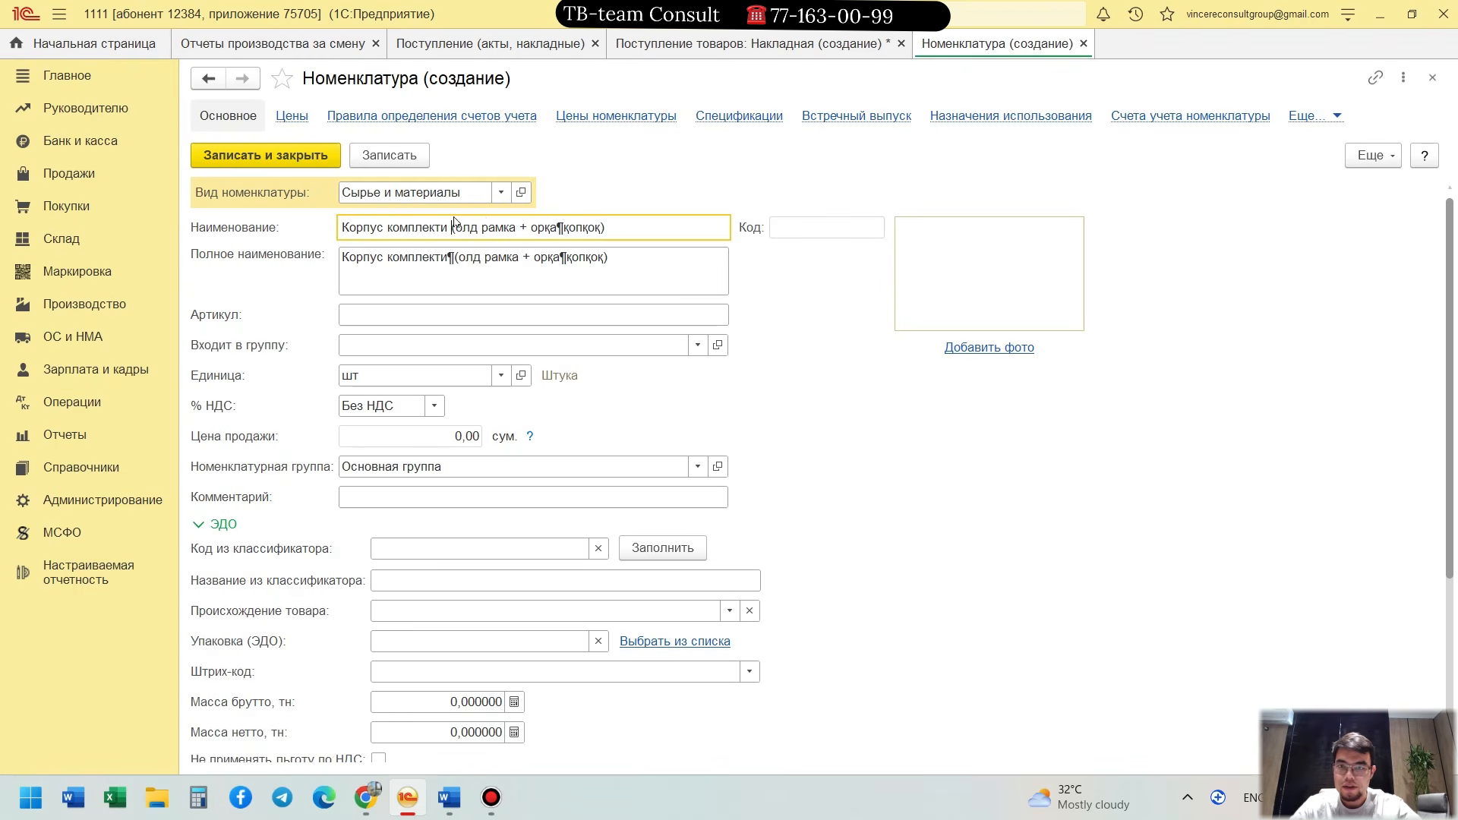
click(562, 228)
key(BackSpace)
key(Tab)
click(486, 257)
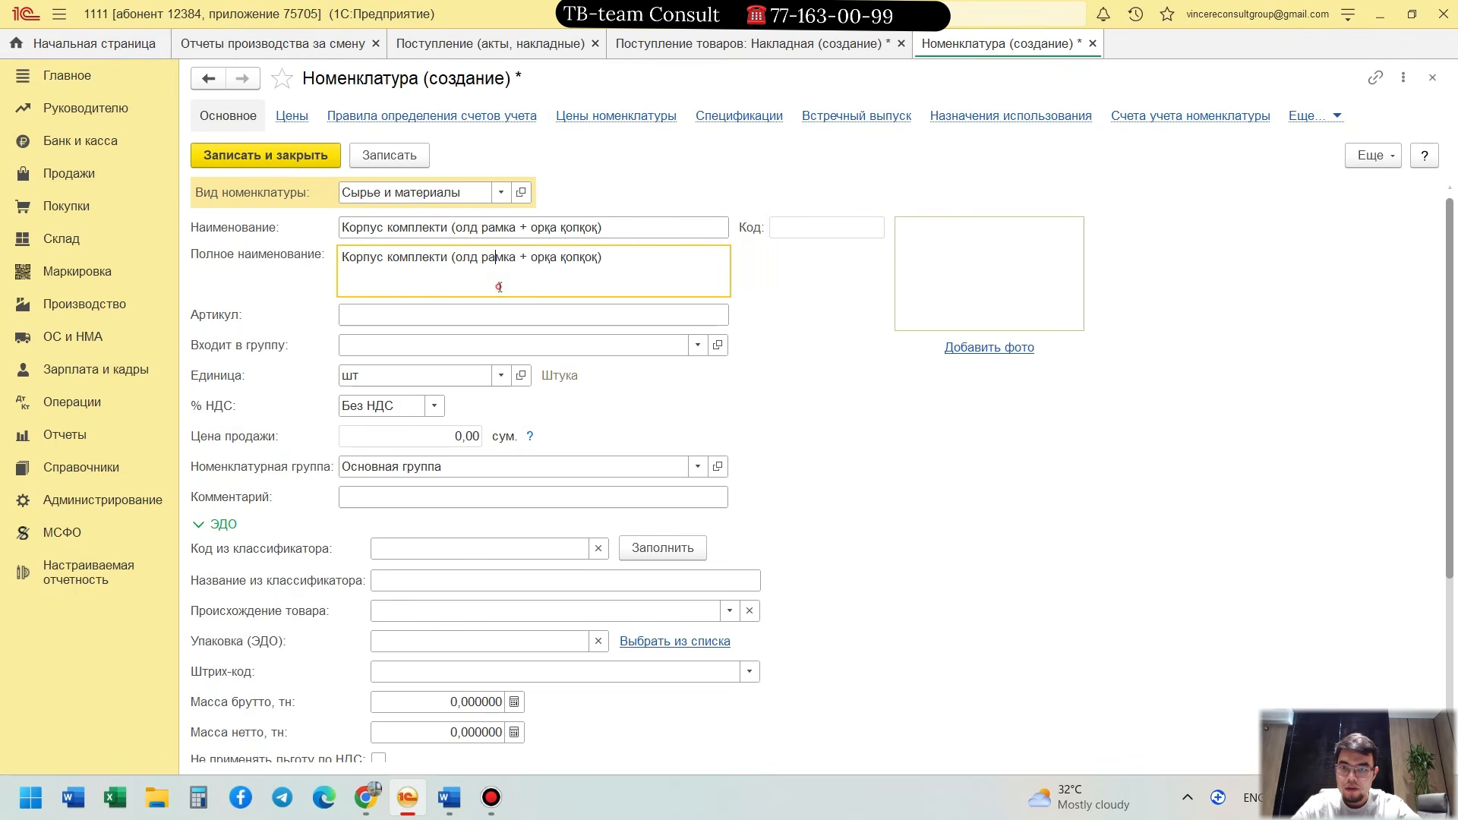
click(307, 155)
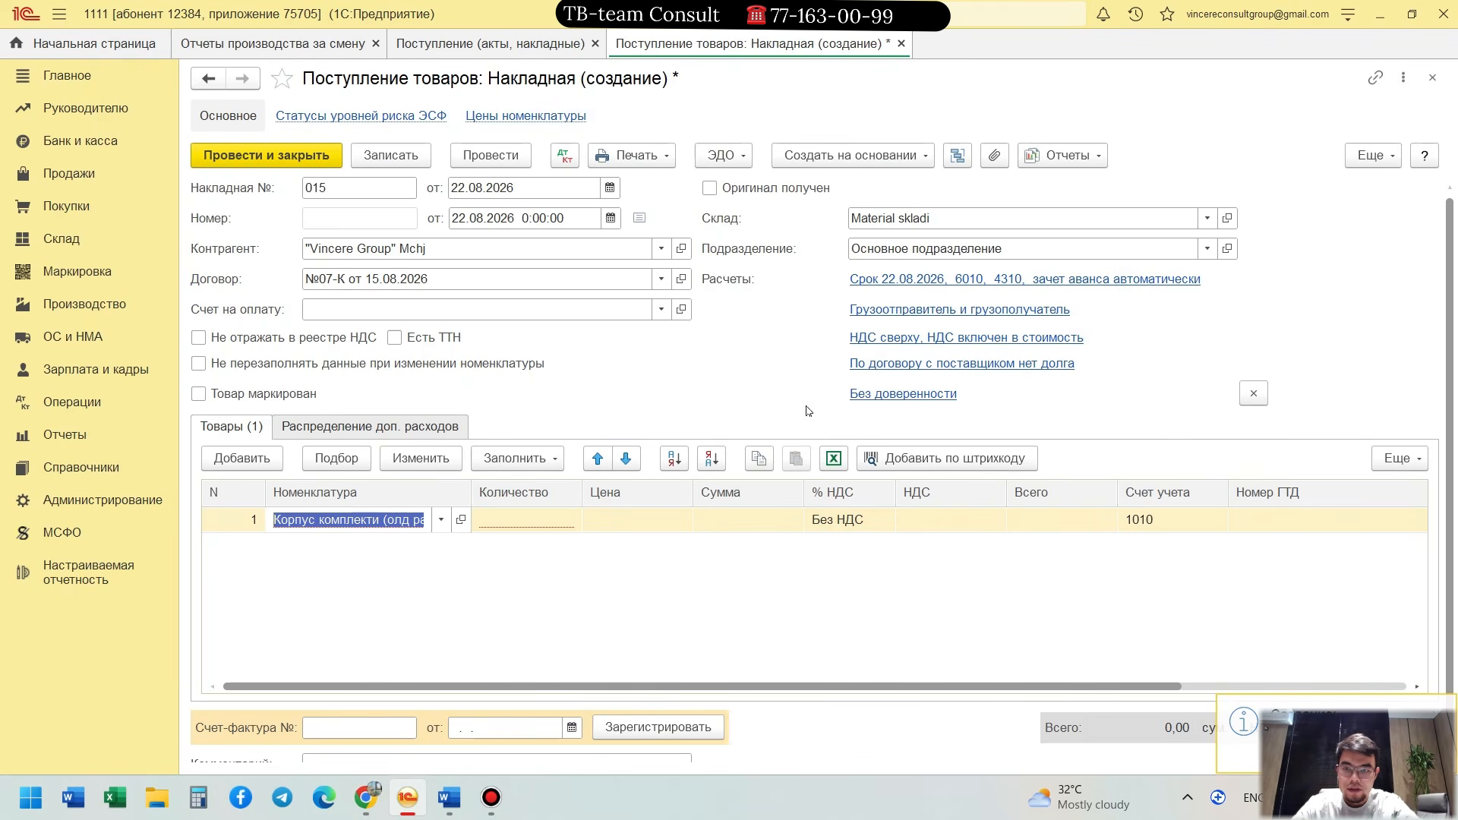
Step: Enter quantity 100 and Сумма 25 000 000 for the Корпус комплекти line, following the invoice PDF
click(541, 520)
key(alt+Tab)
key(alt+Tab)
text(100)
key(Tab)
key(alt+Tab)
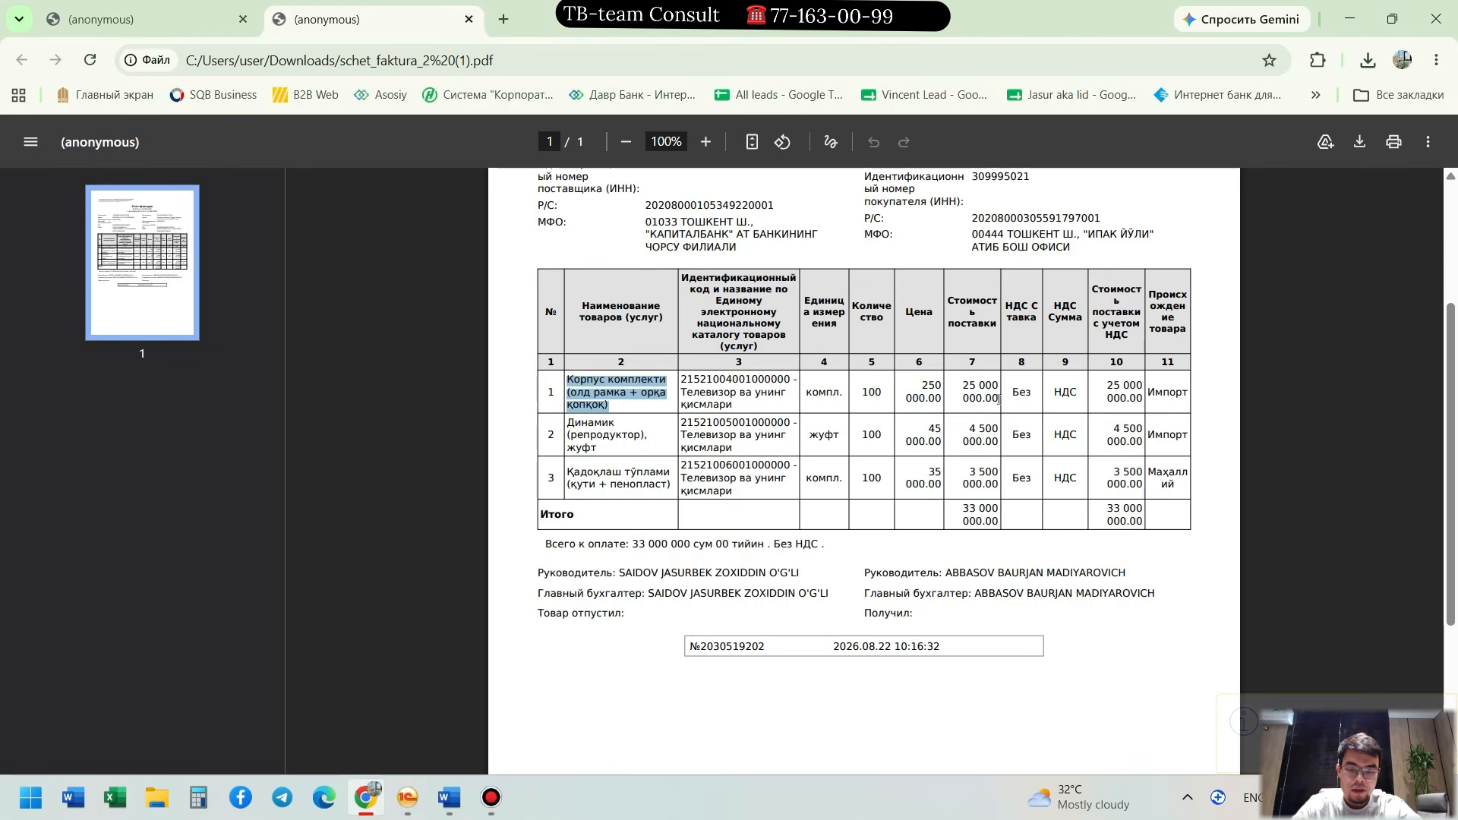
key(alt+Tab)
key(Tab)
text(25000000)
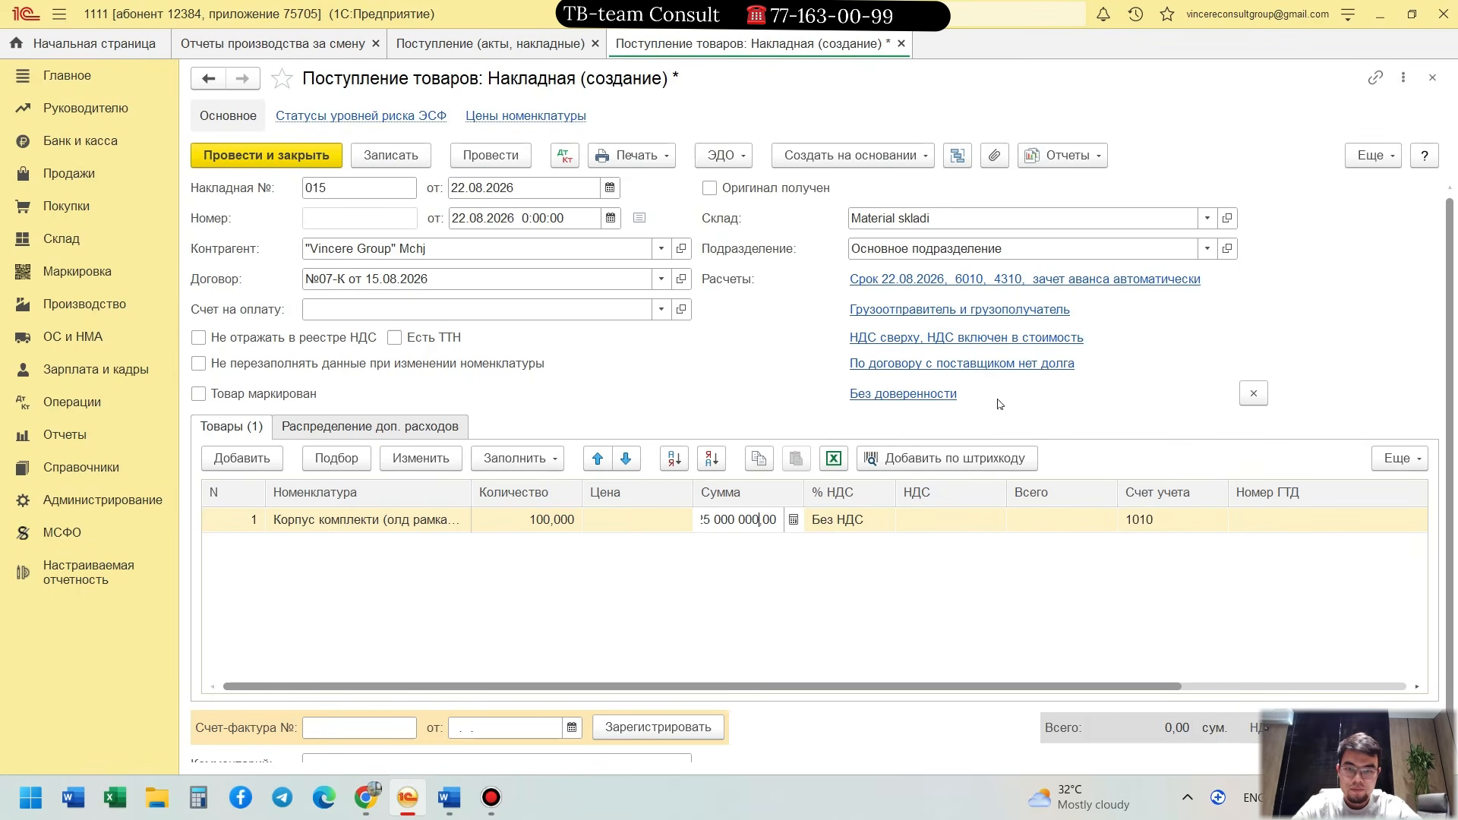
key(Tab)
key(Escape)
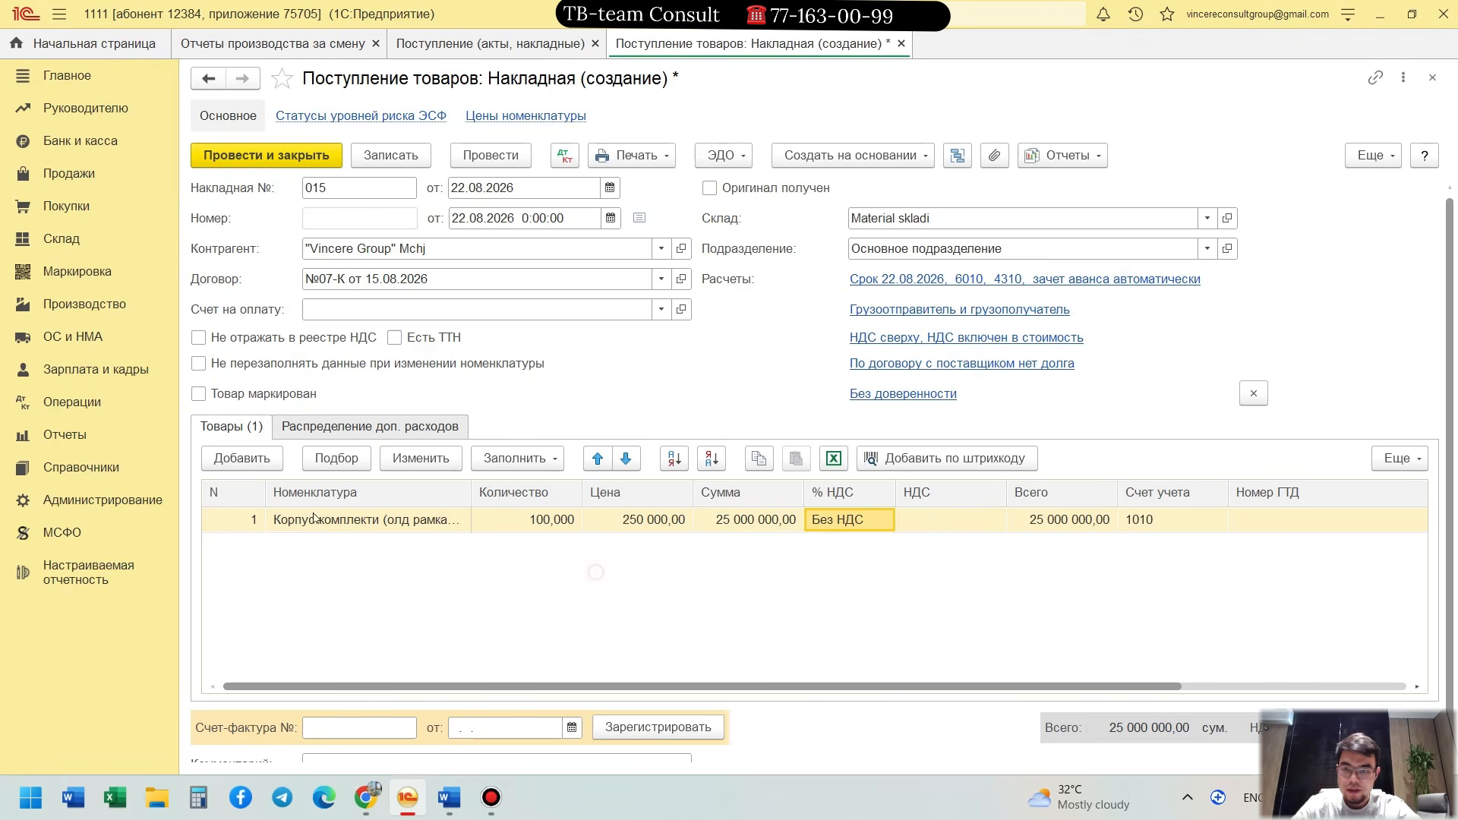
Step: Add a second goods line and start a new item named Динамик (репродуктор), жуфт, copied from the invoice PDF
click(259, 458)
key(alt+Tab)
drag(567, 423, 605, 451)
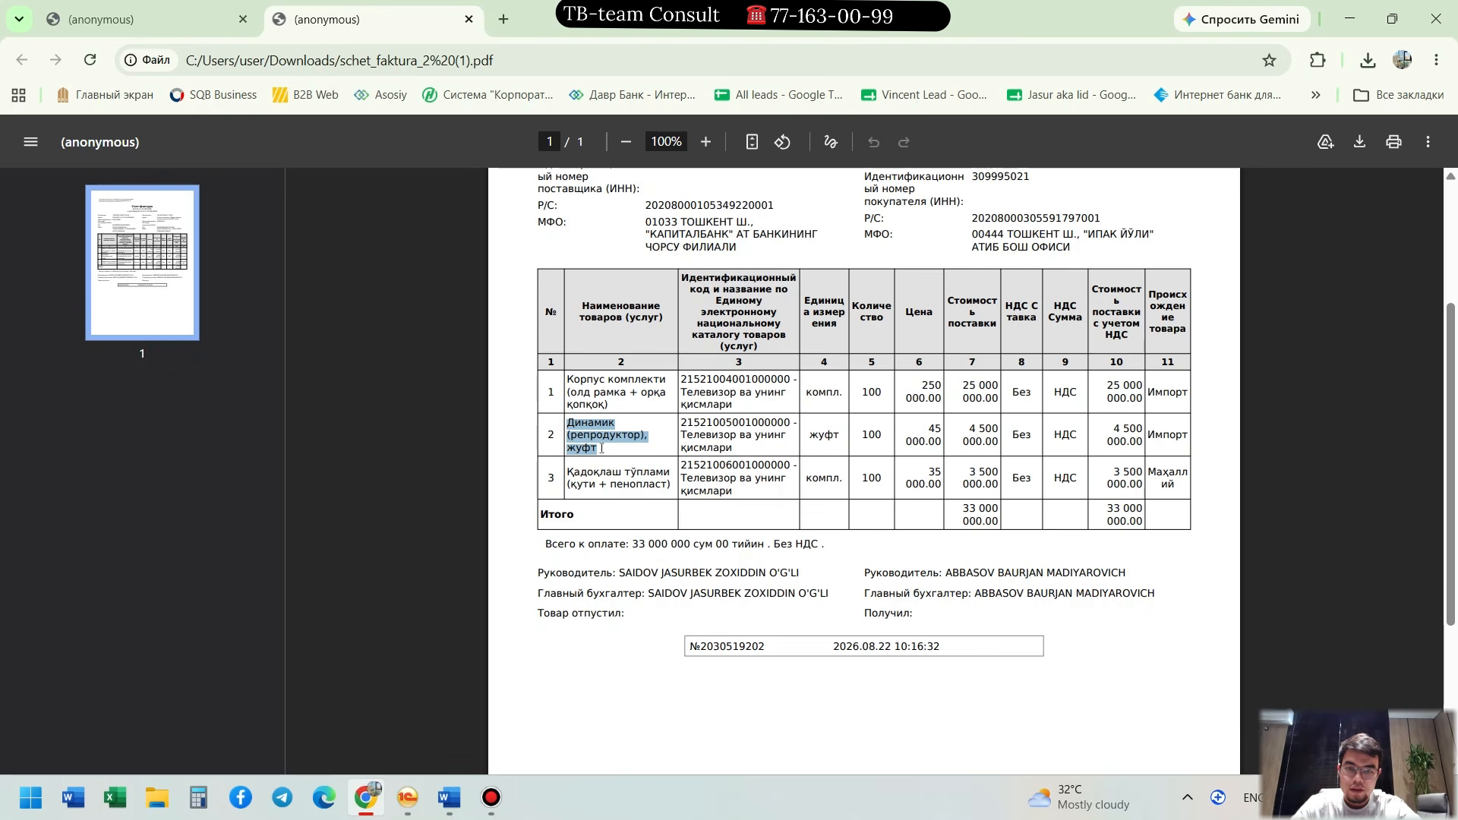
key(ctrl+c)
key(alt+Tab)
key(ctrl+v)
click(383, 352)
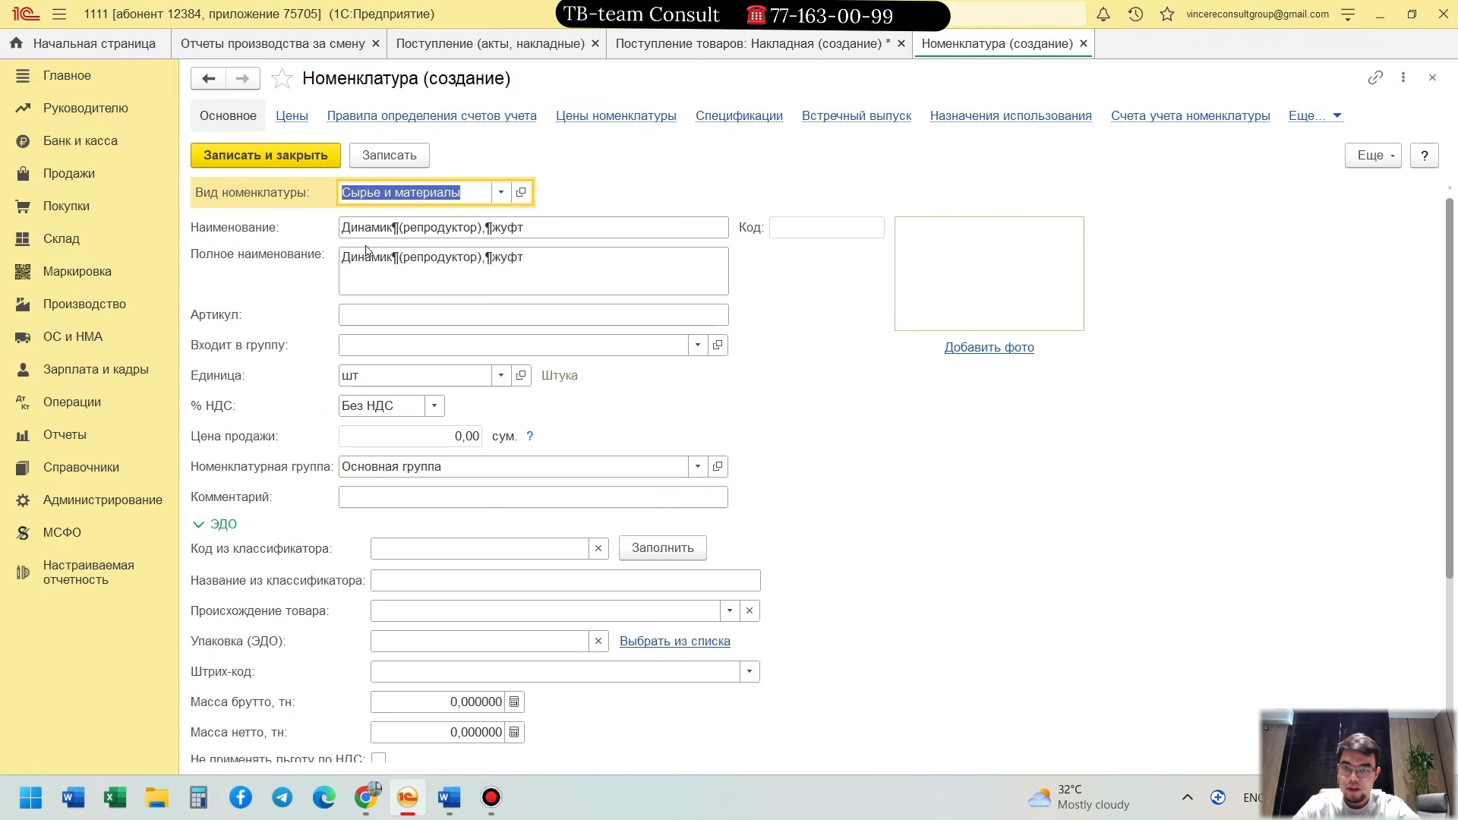
Step: Remove the line breaks from the Динамик item's name and save the item as Сырье и материалы
click(397, 227)
click(402, 227)
key(BackSpace)
click(488, 226)
key(BackSpace)
key(Tab)
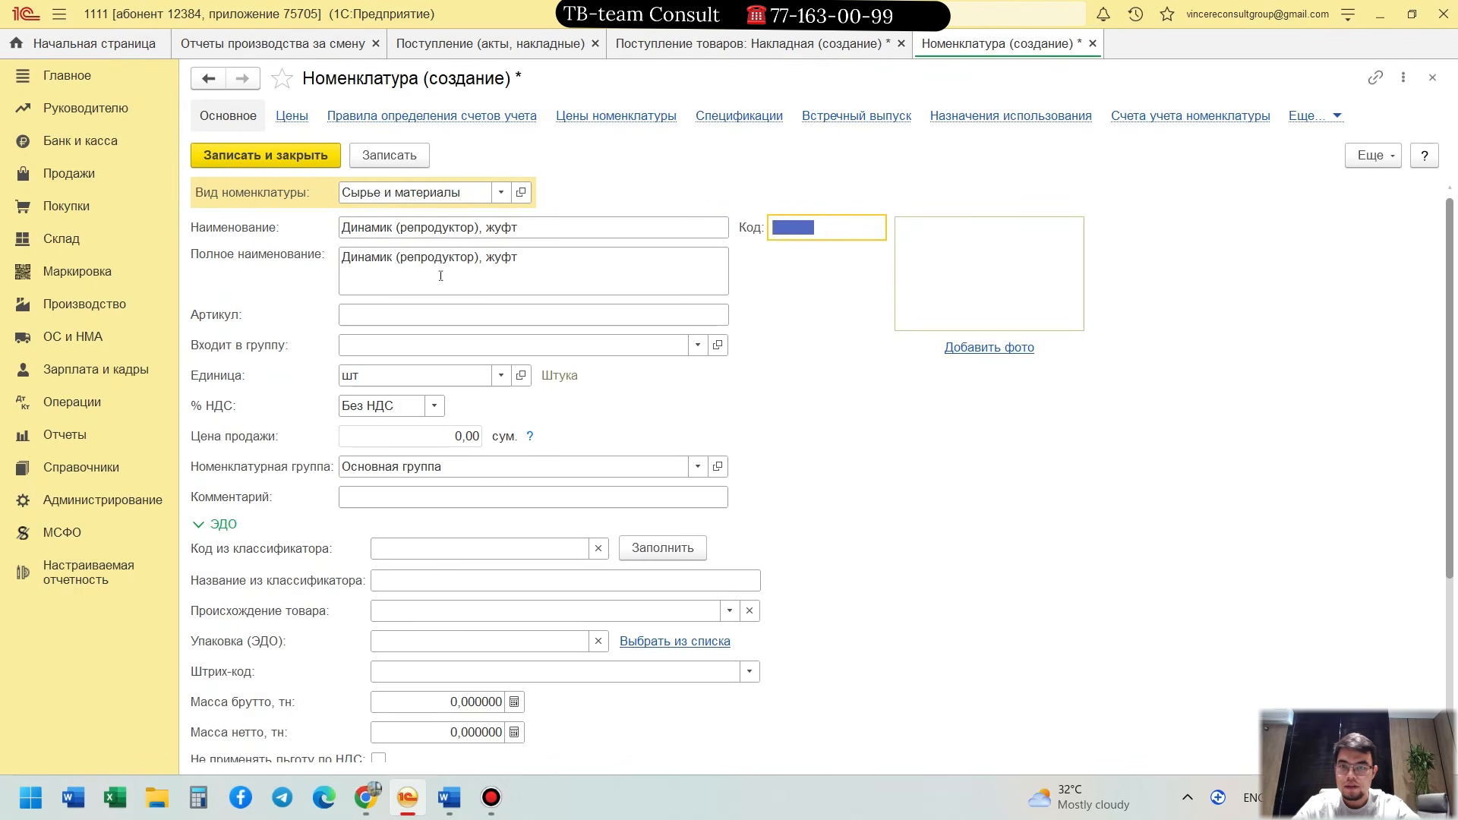
click(303, 163)
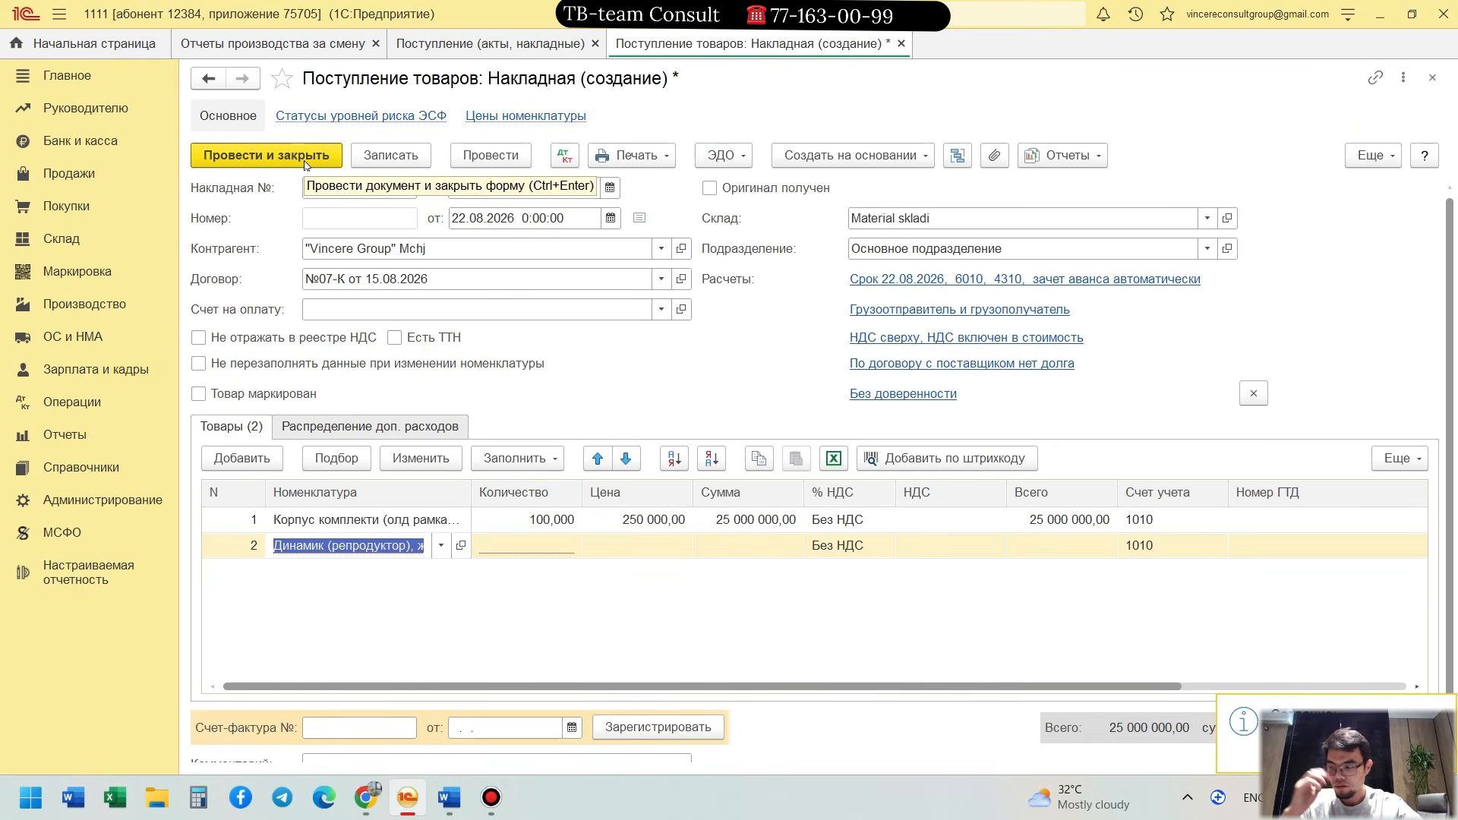
Step: Enter quantity 100 and Сумма 4 500 000 for the Динамик line, following the invoice PDF
click(540, 548)
text(1)
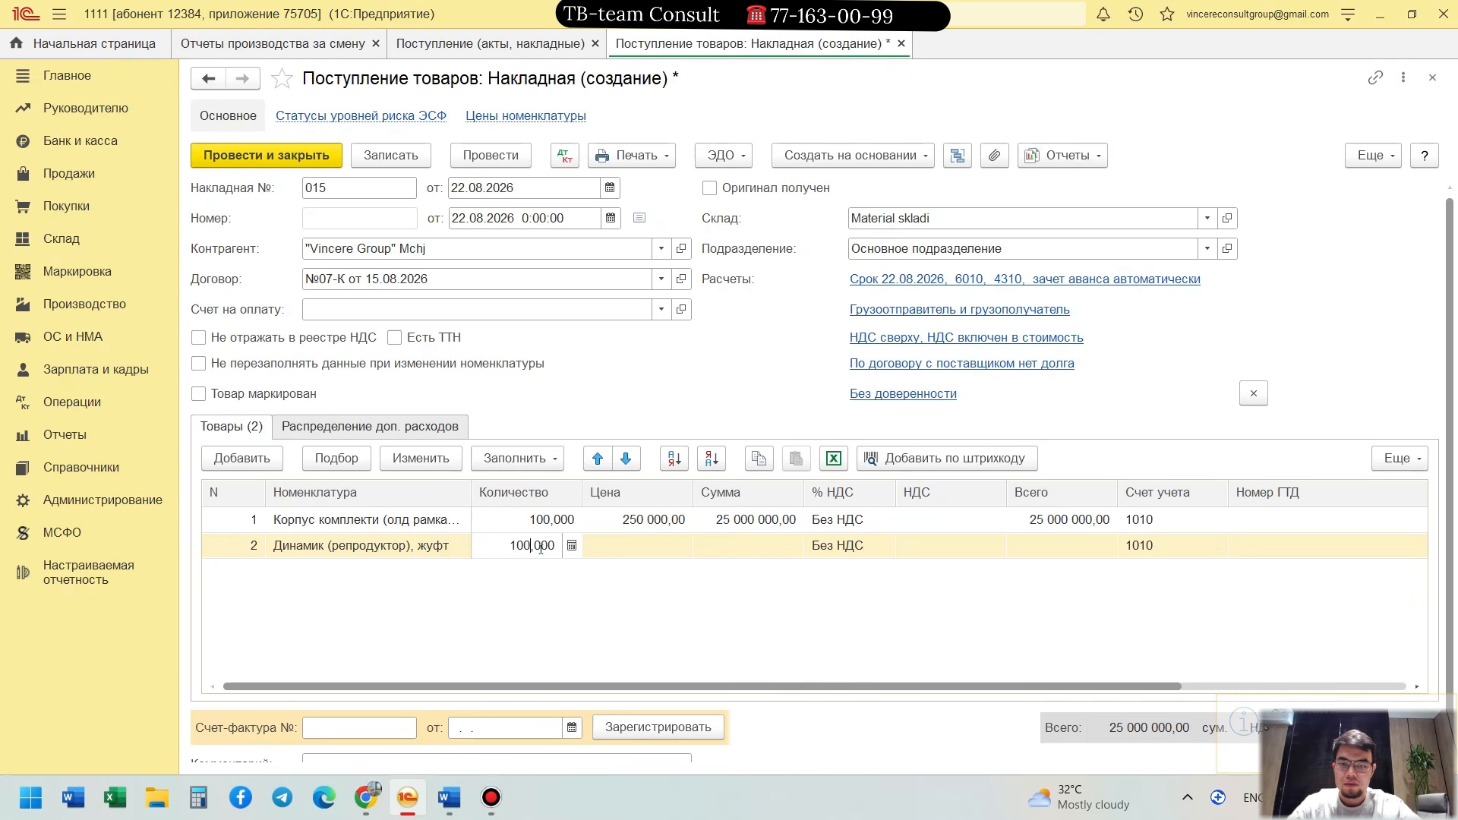
text(00)
key(Tab)
key(alt+Tab)
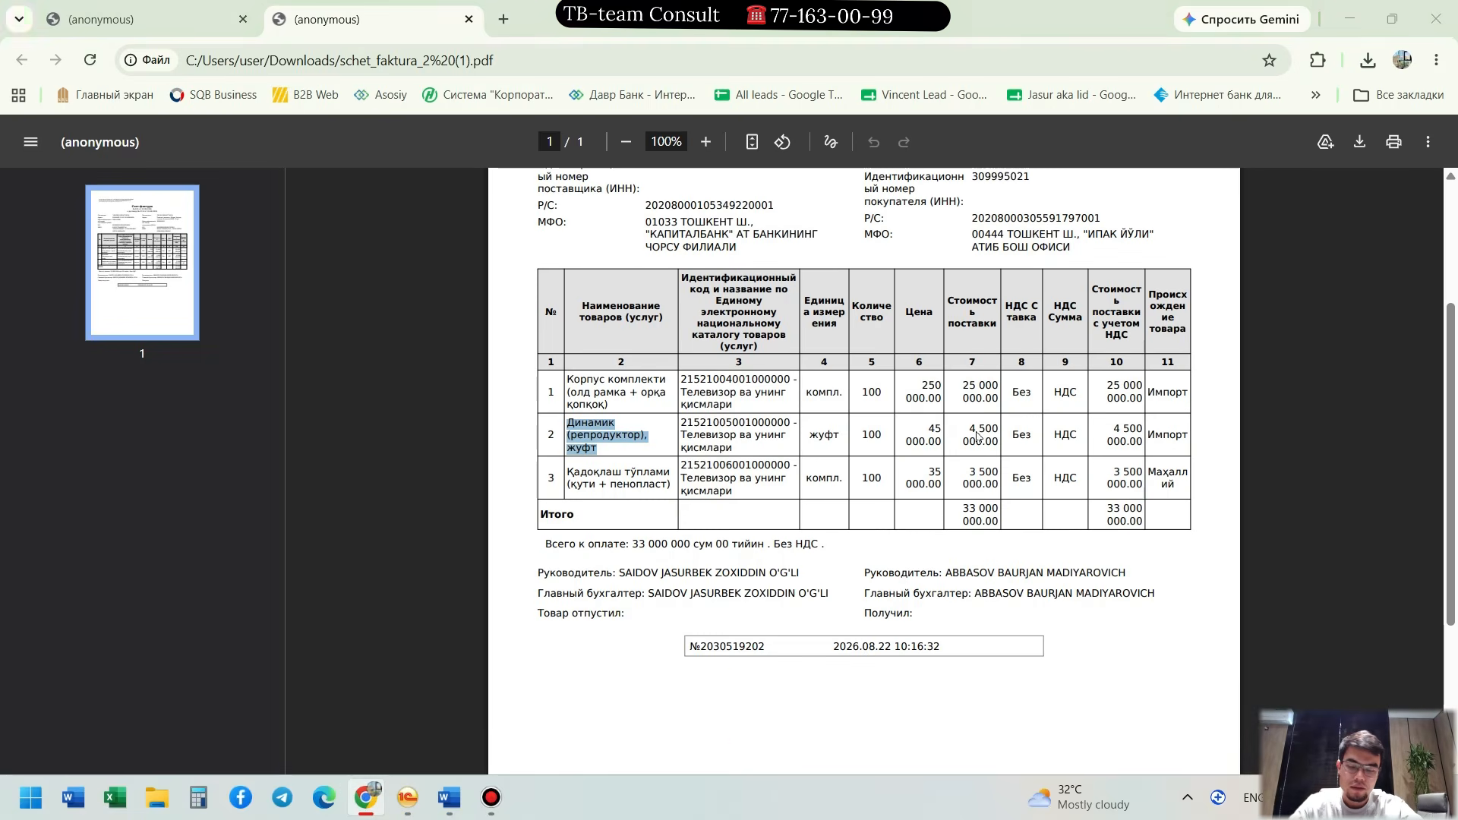
key(alt+Tab)
key(Tab)
text(4 500 00)
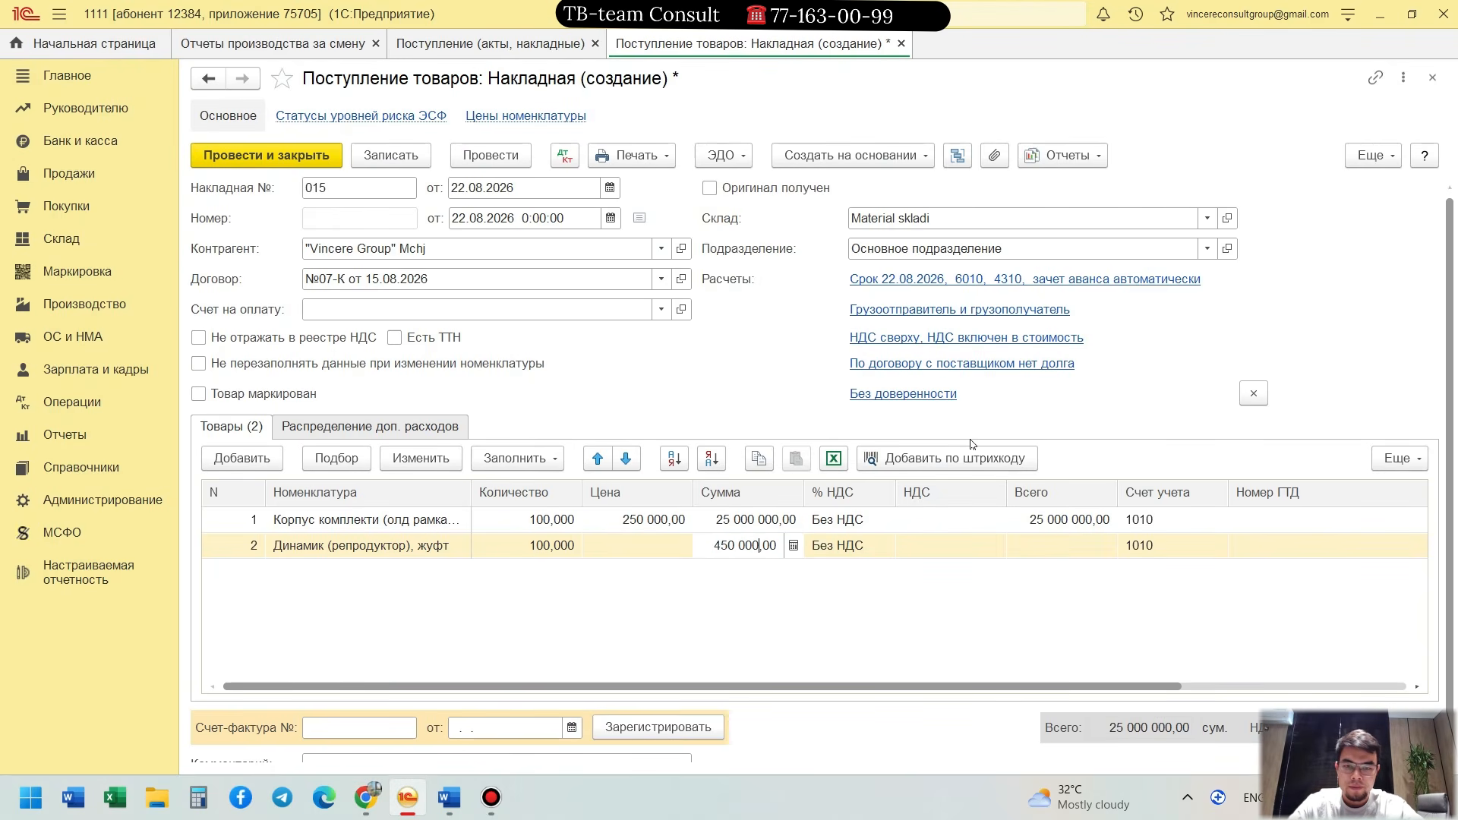
text(0)
key(Tab)
key(Escape)
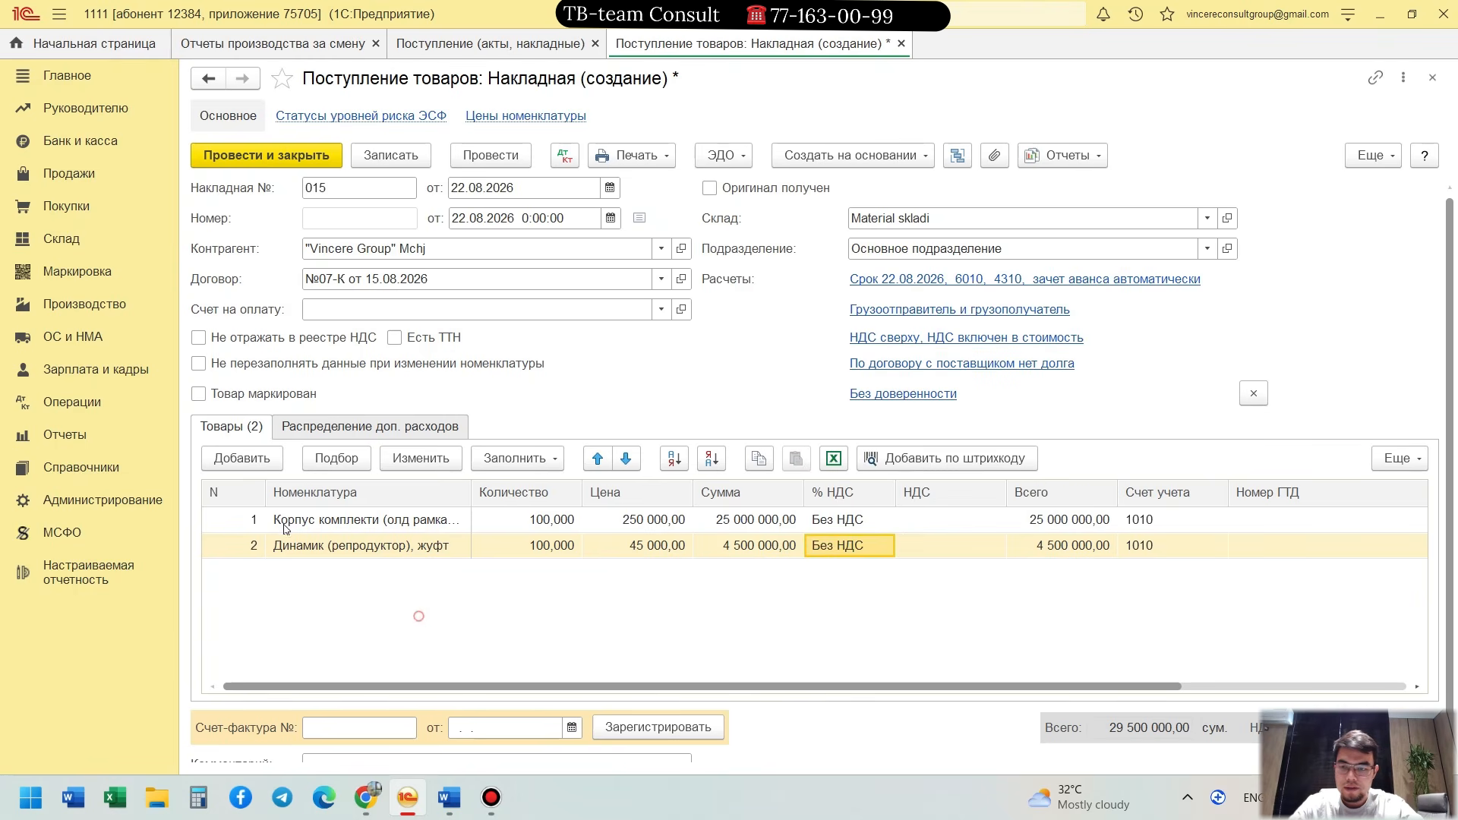
Step: Add a third goods line and start a new item named Қадоқлаш тўплами (қути + пенопласт), copied from the invoice PDF
click(238, 458)
key(alt+Tab)
drag(567, 472, 673, 481)
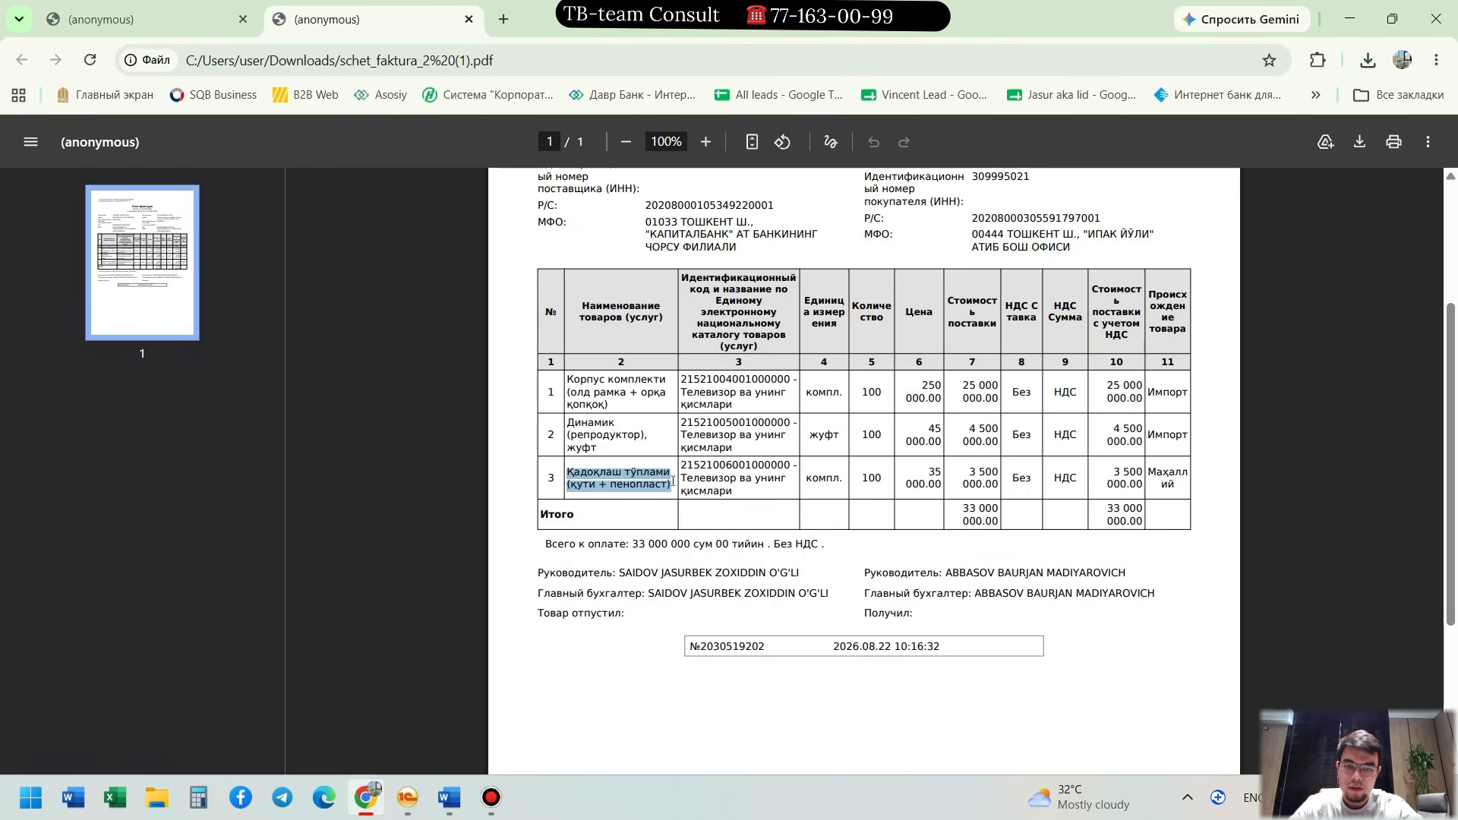
key(ctrl+c)
key(alt+Tab)
key(ctrl+v)
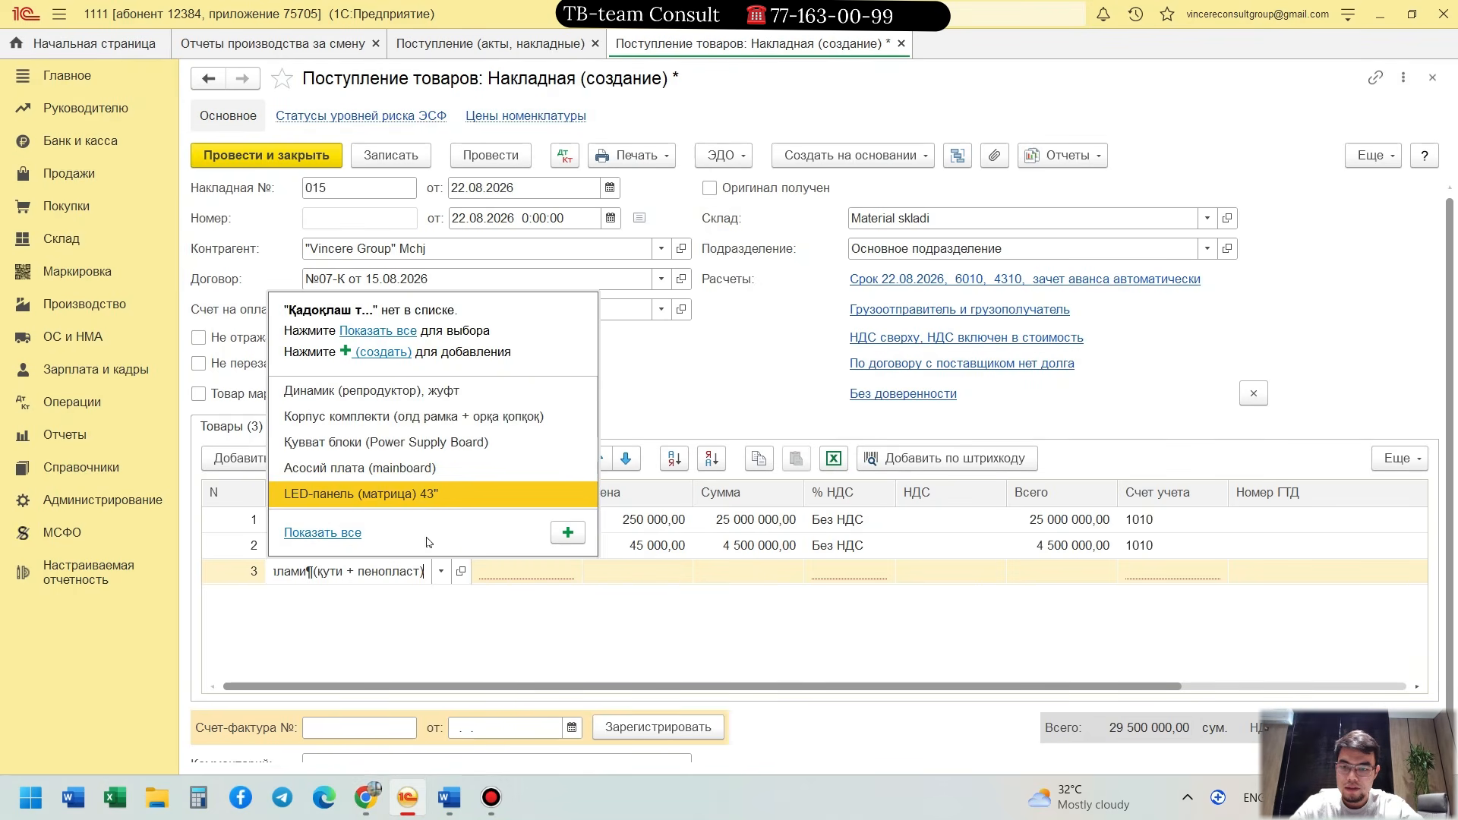
click(393, 360)
Step: Remove the line break from the Қадоқлаш тўплами item's name and save the item as Сырье и материалы
click(460, 228)
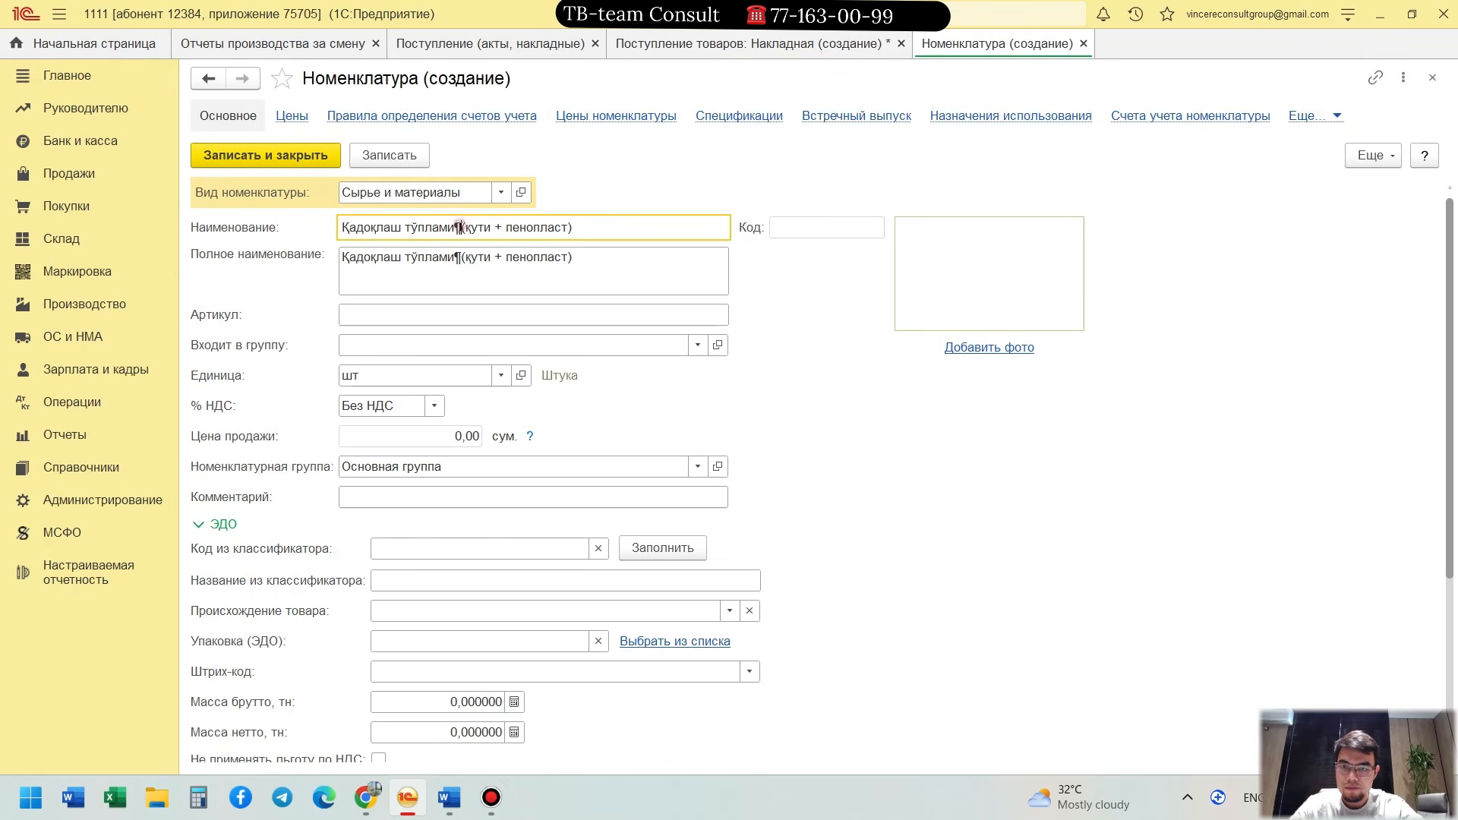
key(BackSpace)
key(Tab)
click(313, 161)
Step: Enter quantity 100 and Сумма 3 500 000 for the Қадоқлаш тўплами line, following the invoice PDF
key(alt+Tab)
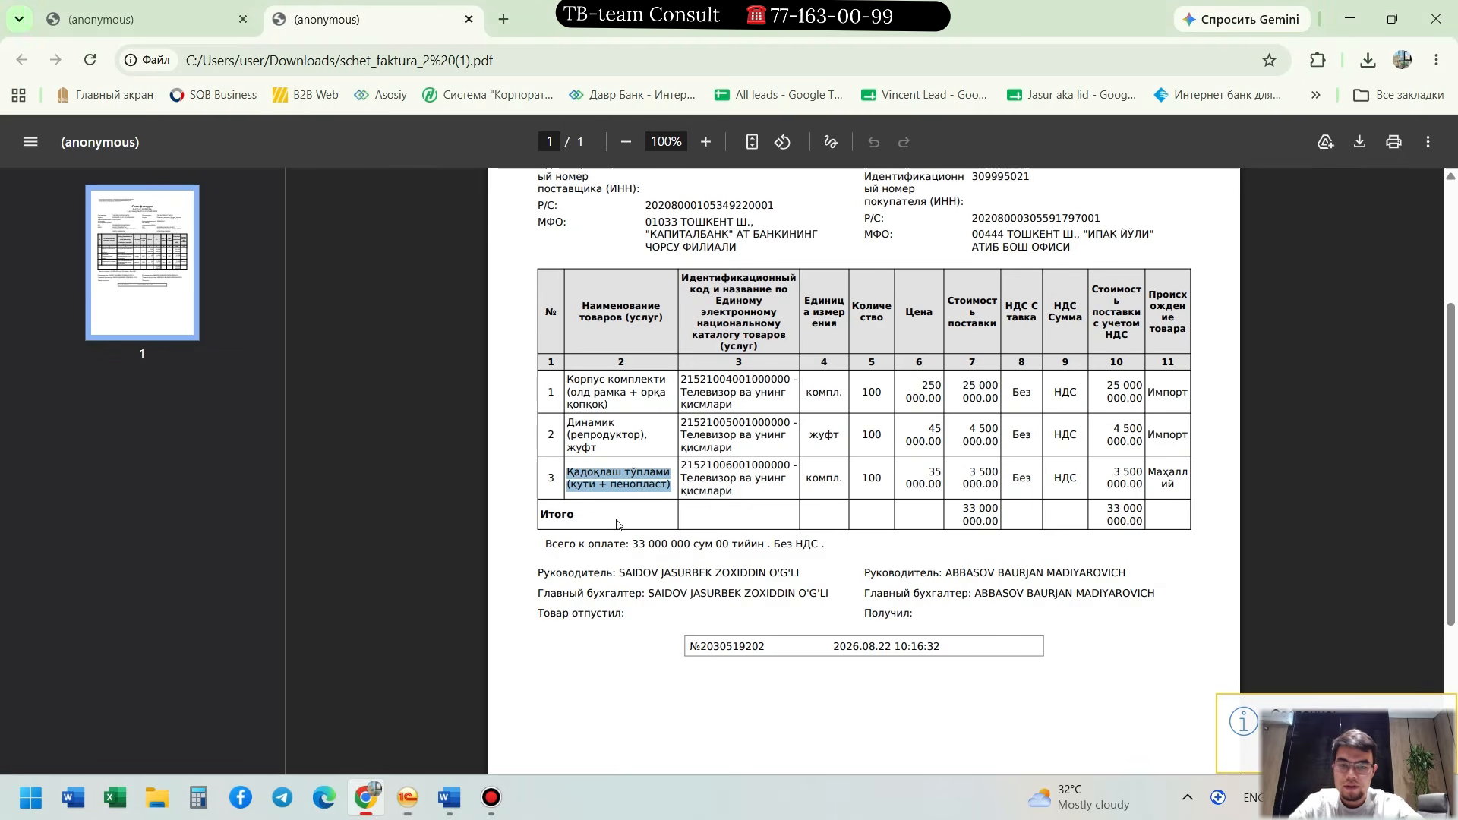
key(alt+Tab)
key(Tab)
key(Tab)
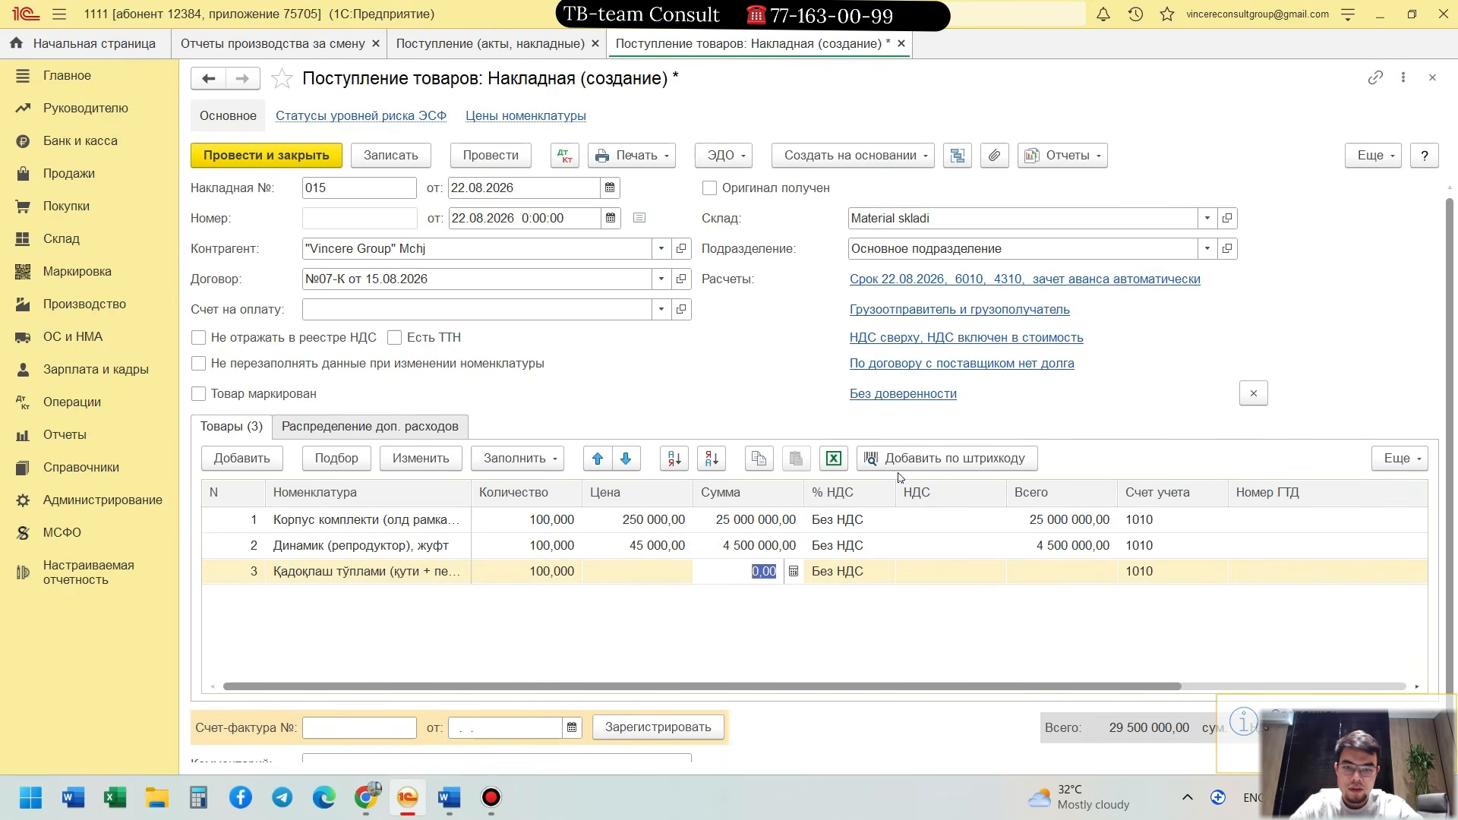
key(alt+Tab)
key(alt+Tab)
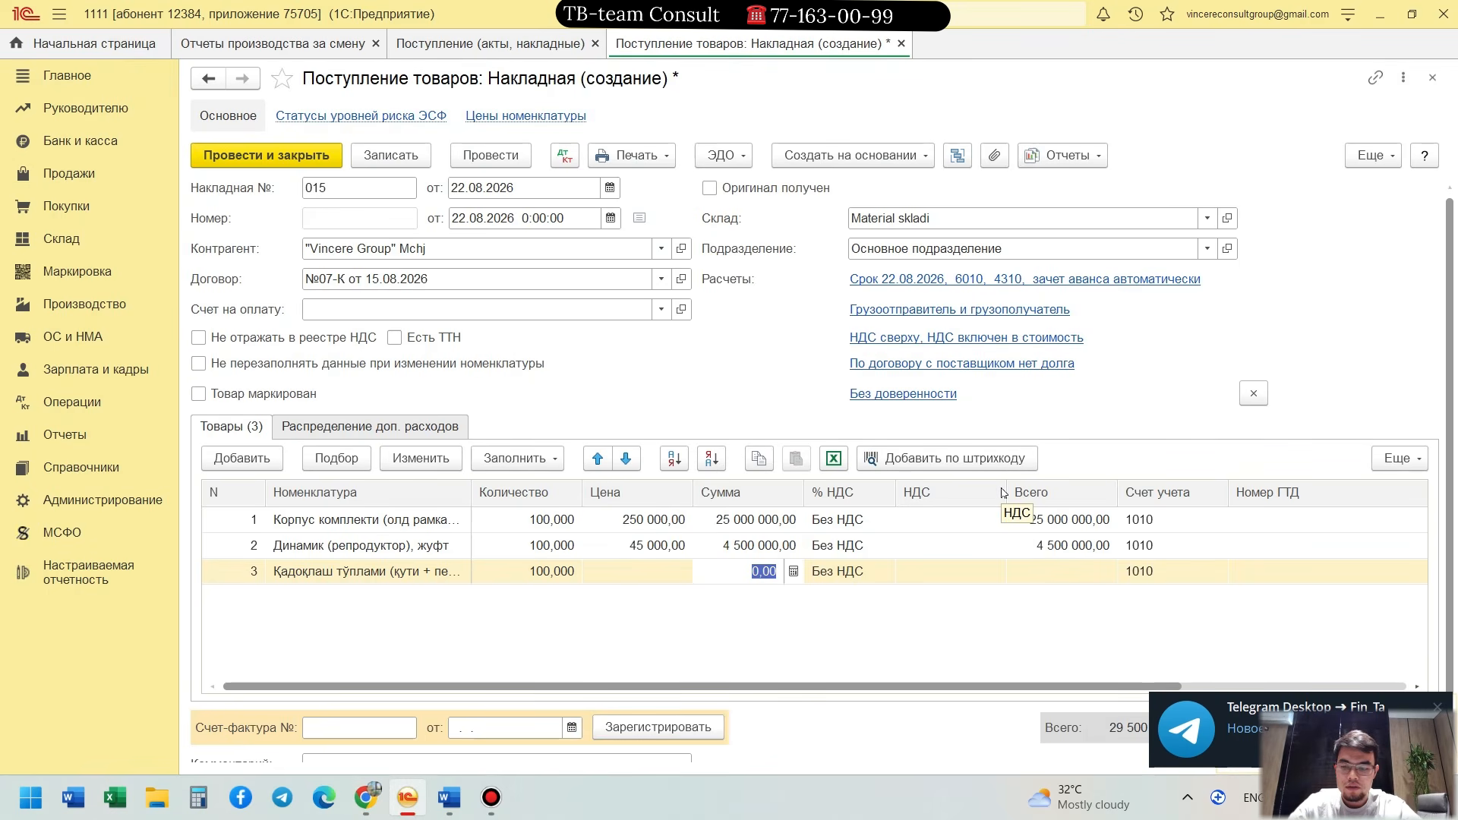
text(3 )
text(500 000)
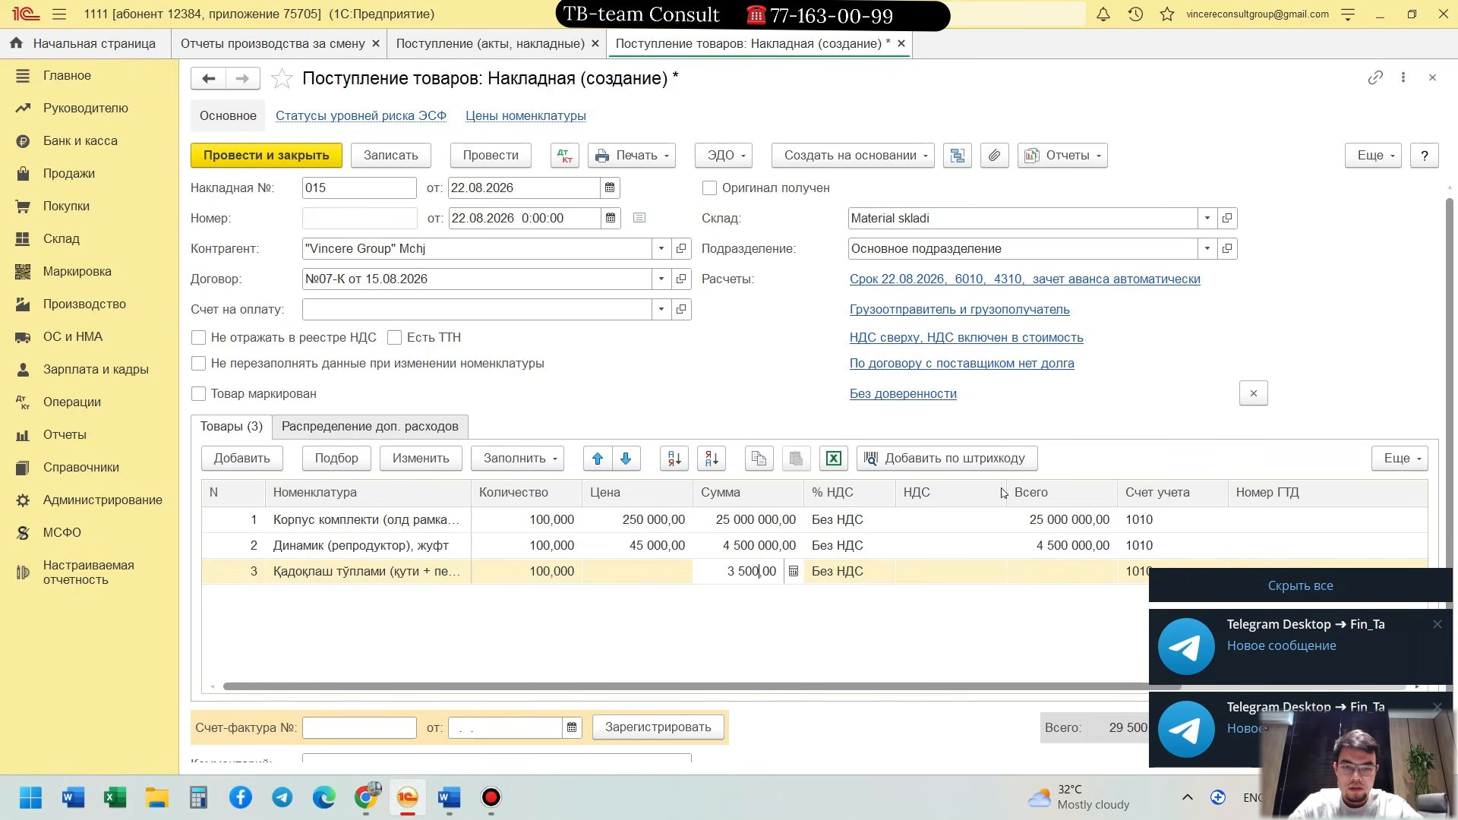
key(Tab)
Step: Hide the desktop notifications and compare the receipt's total with the invoice PDF
click(1191, 586)
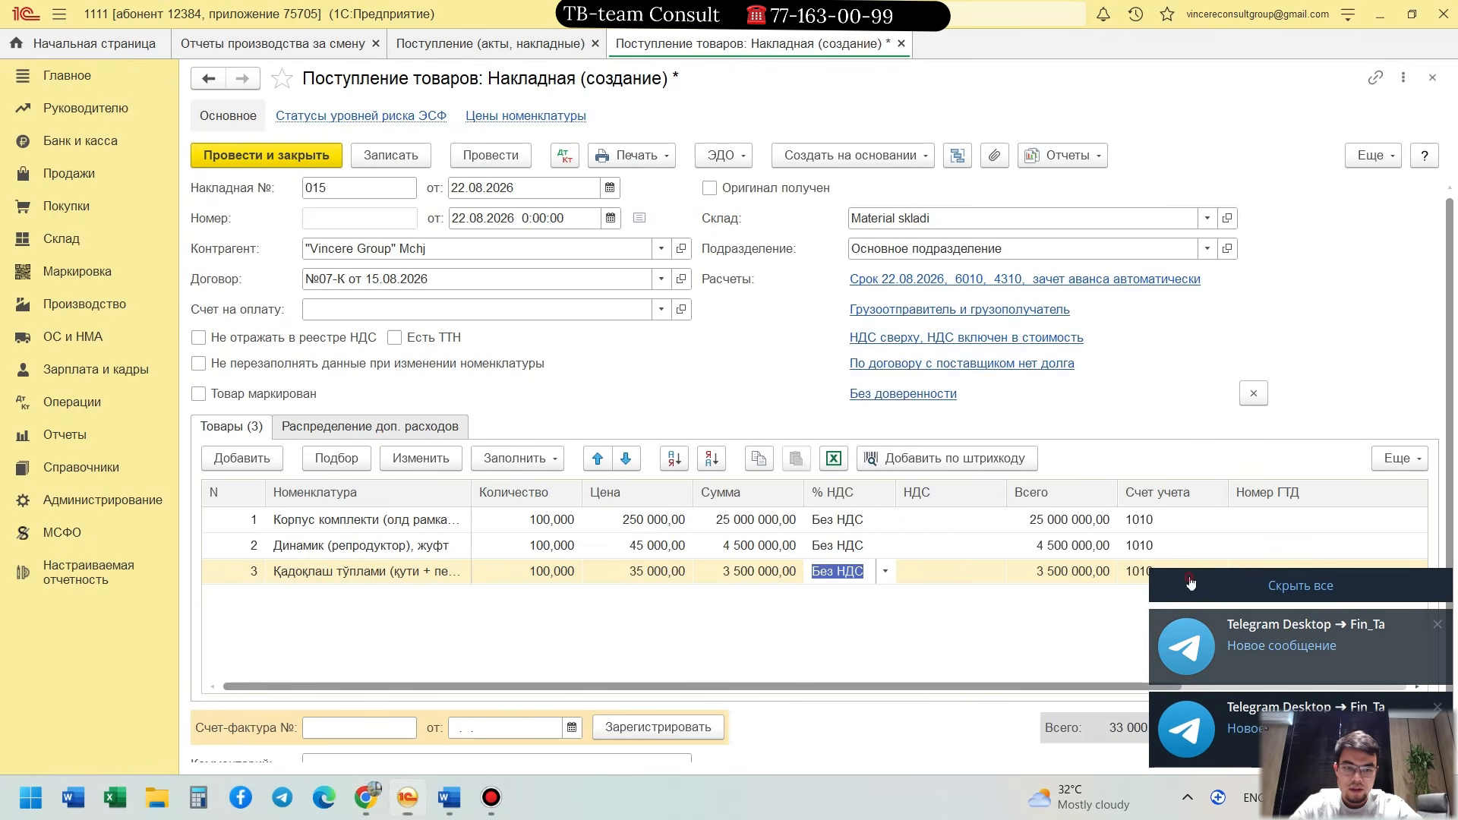
click(1090, 634)
drag(990, 686, 873, 642)
key(alt+Tab)
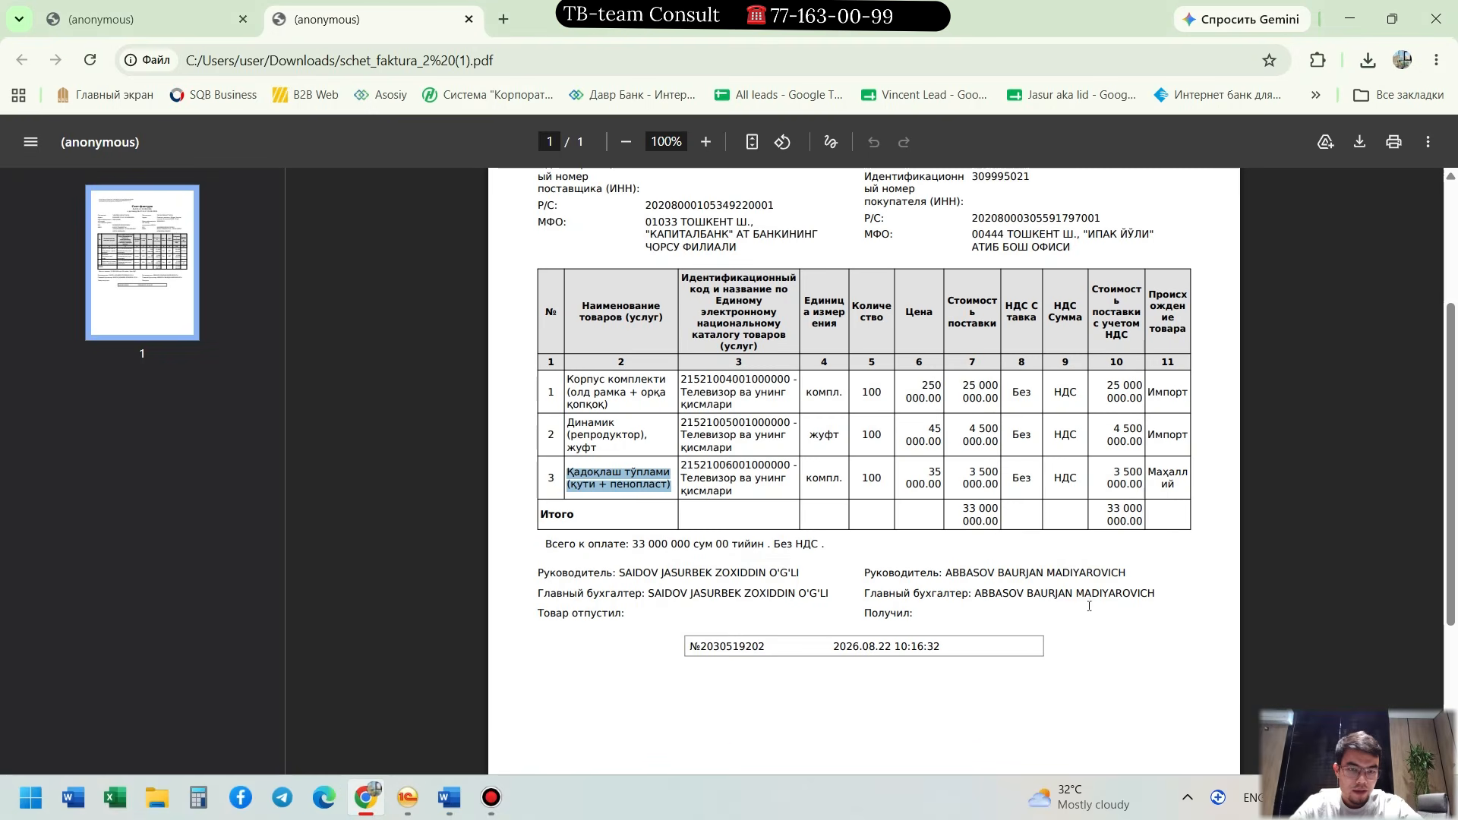
key(alt+Tab)
Step: Register the receipt's Счет-фактура under number 015, copied from the Накладная number, then post and close the receipt
double_click(390, 187)
key(ctrl+c)
click(414, 728)
key(ctrl+v)
key(Tab)
click(659, 726)
click(303, 157)
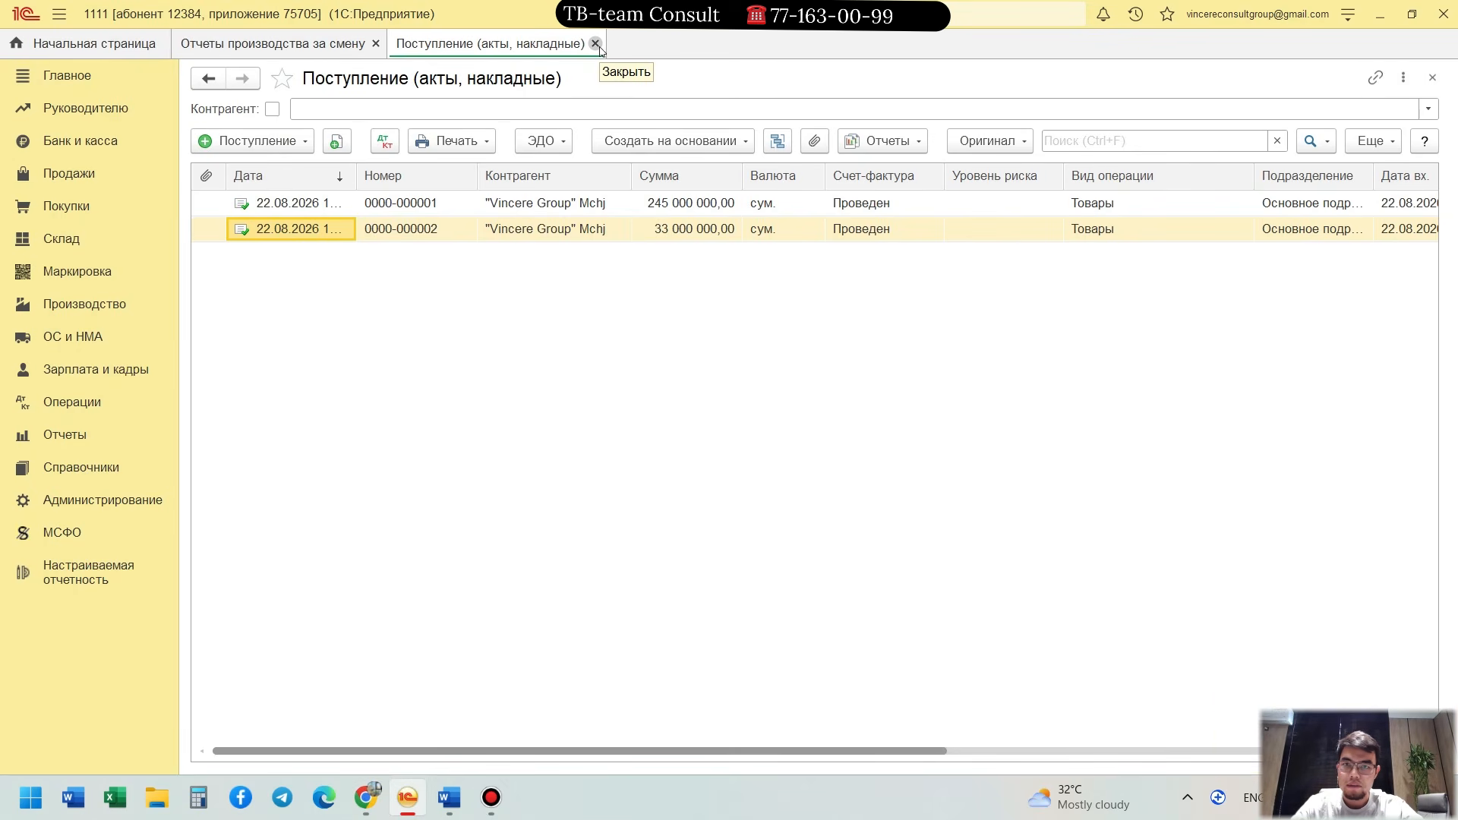
Step: Close the receipts list and create an Отчет производства за смену dated 22.08.2026 12:00:00 with Подразделение set to Основное подразделение
click(596, 43)
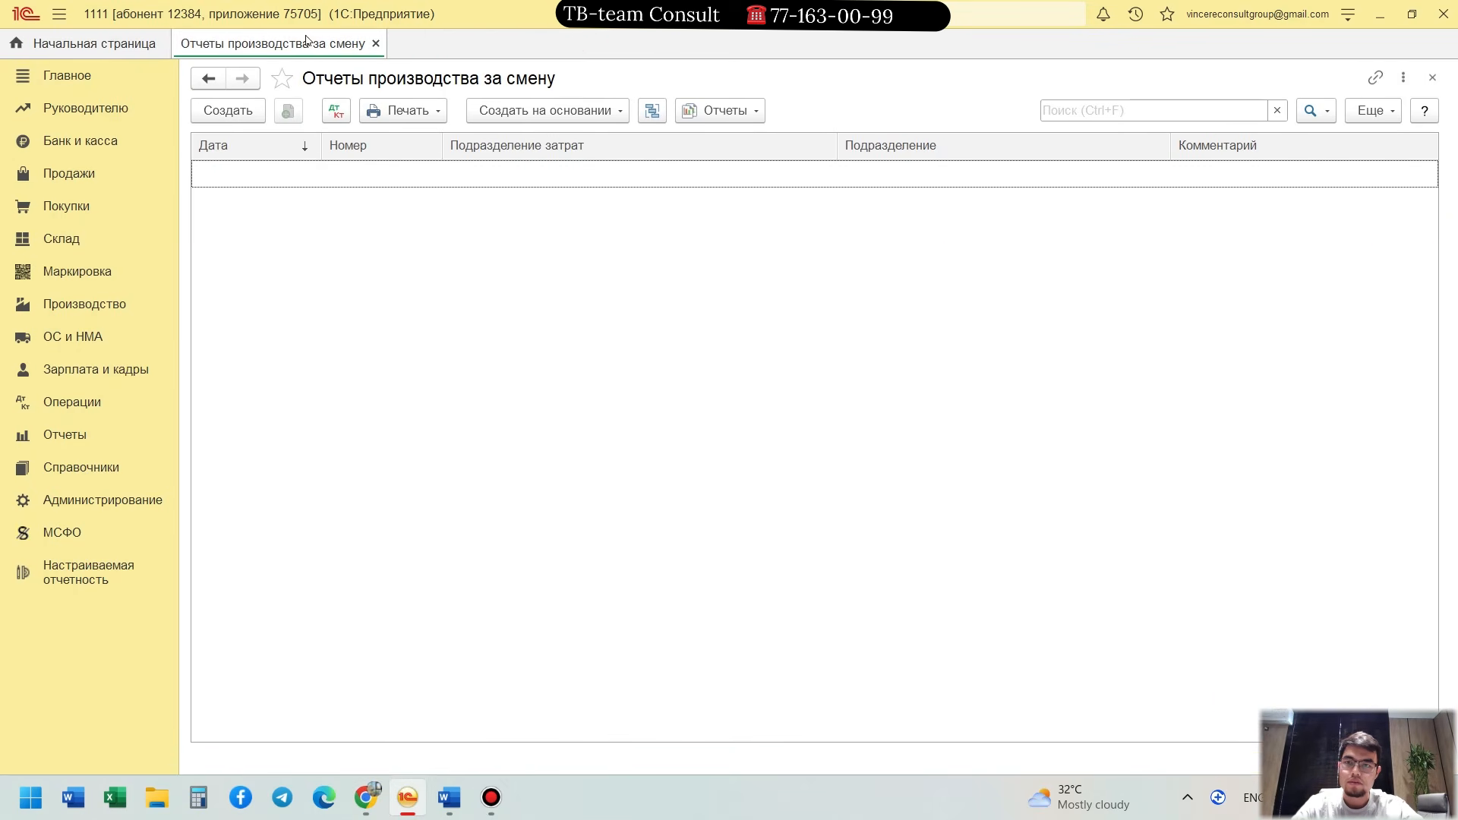
click(244, 112)
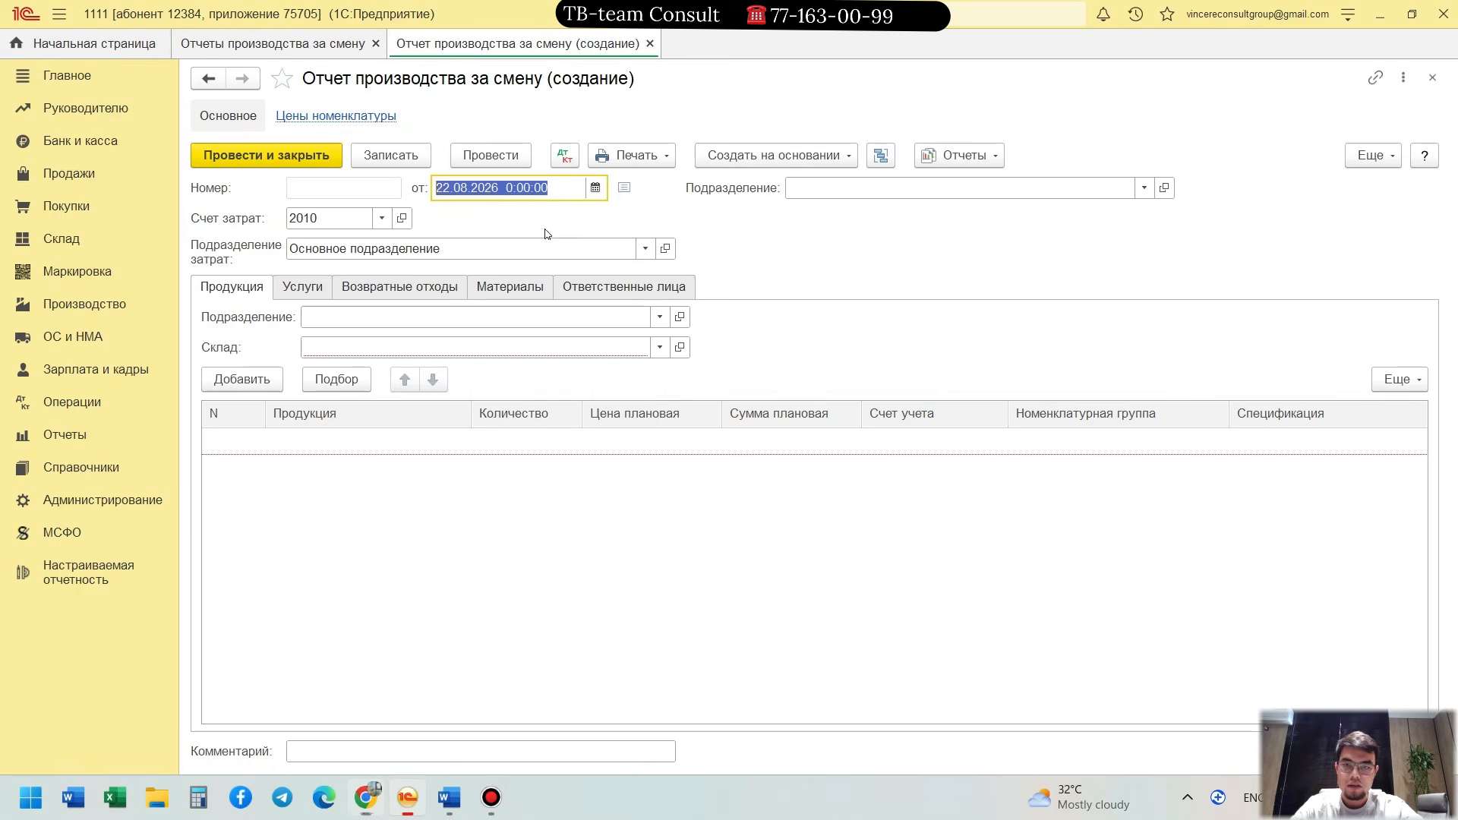
drag(547, 188, 508, 187)
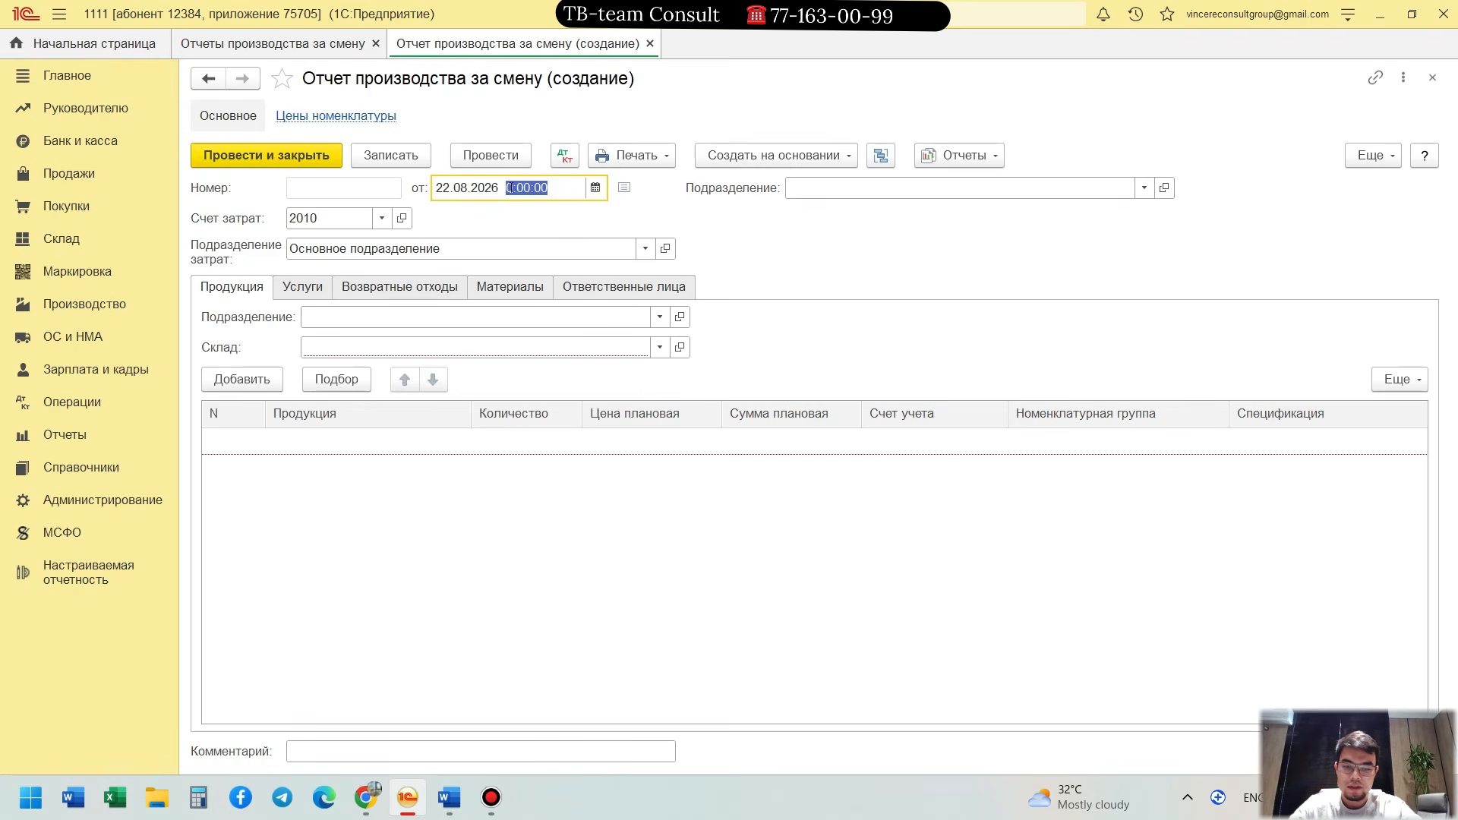
text(1:20)
key(BackSpace)
key(BackSpace)
key(BackSpace)
key(BackSpace)
text(12:00)
key(Tab)
click(789, 189)
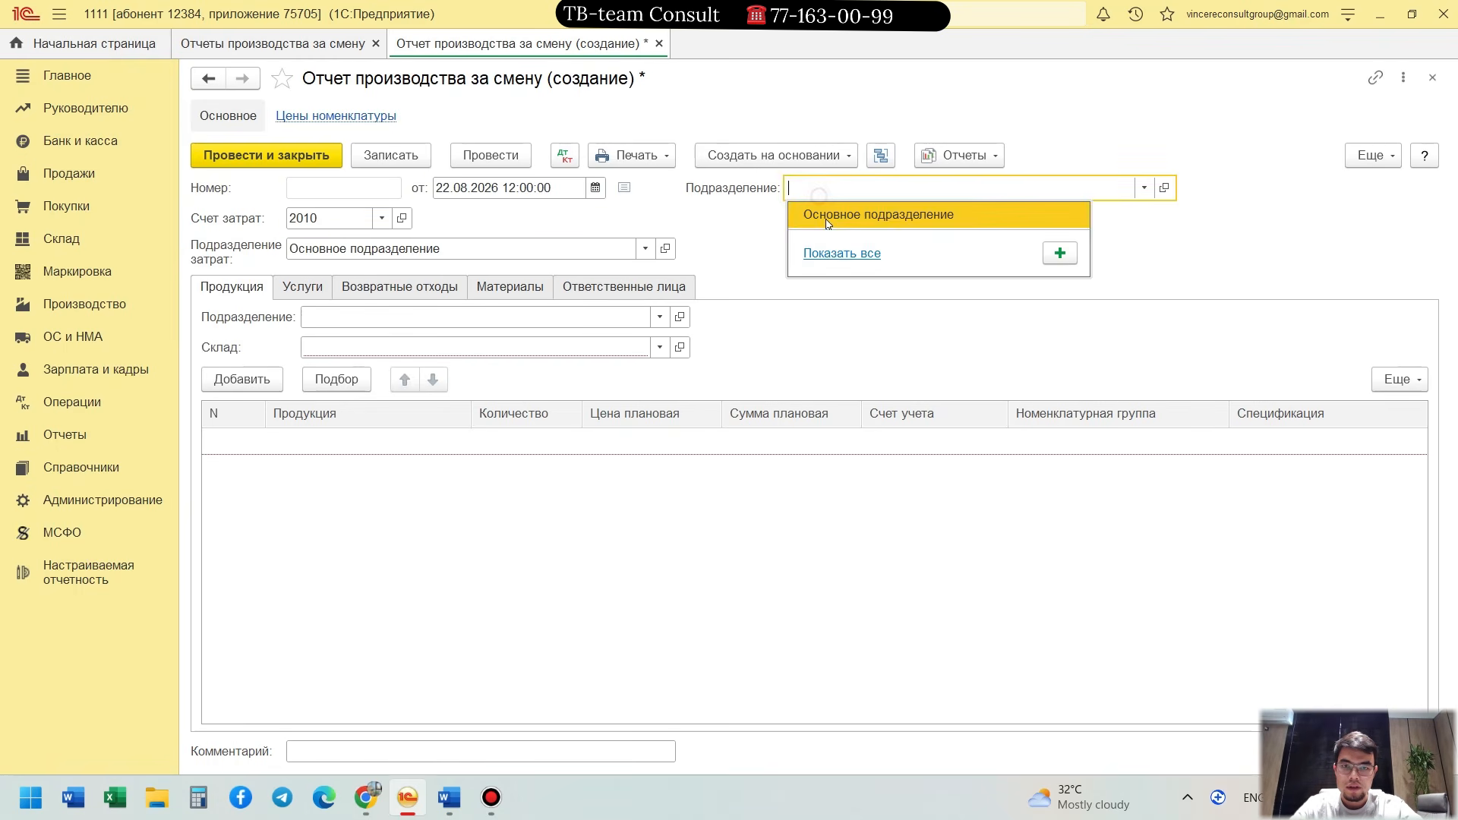
click(824, 215)
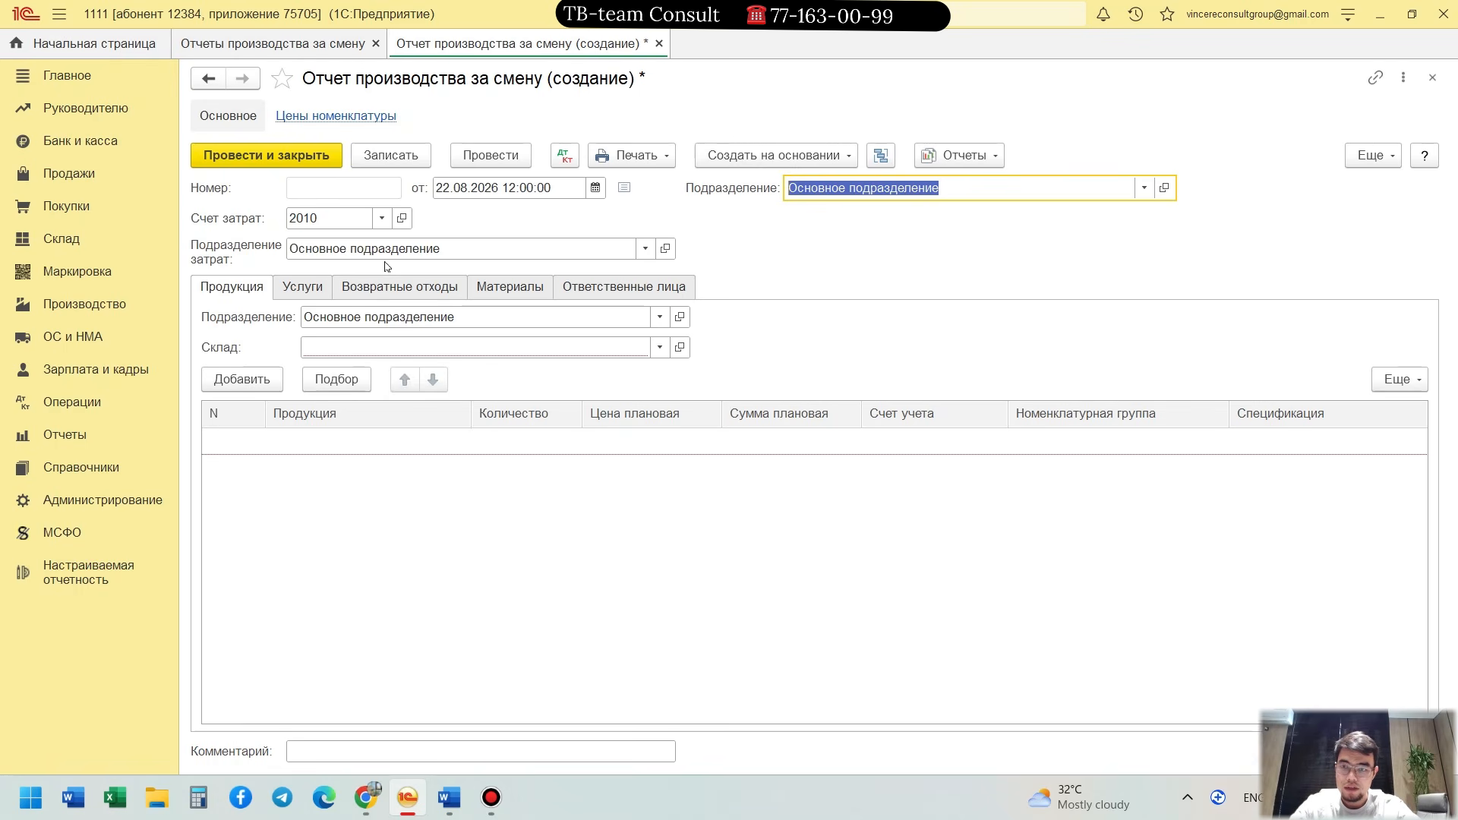
Step: Create a warehouse named Tayyor maxsulotlar skladi and choose it as the Склад for the report's products
click(303, 352)
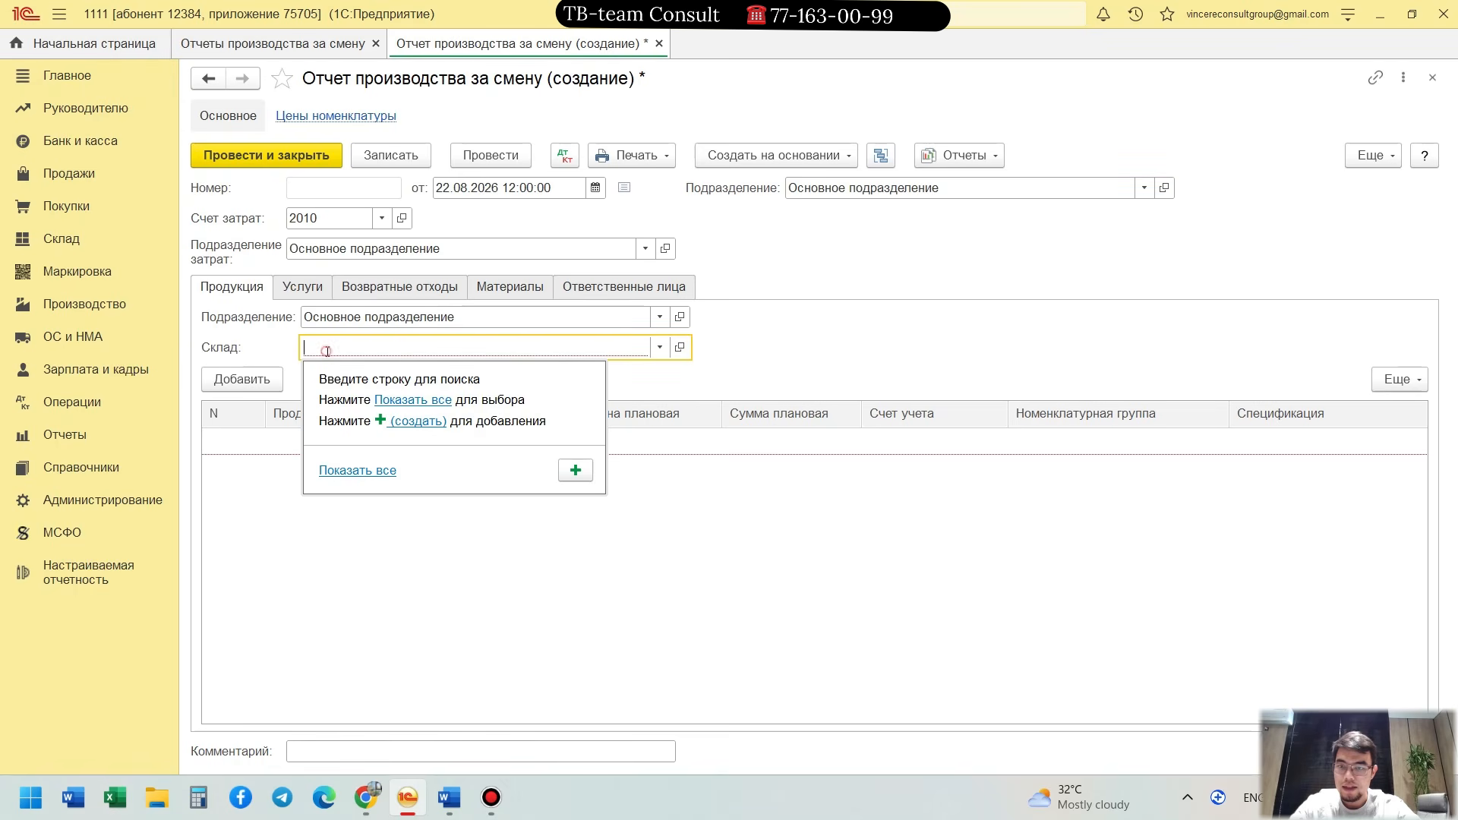
click(349, 472)
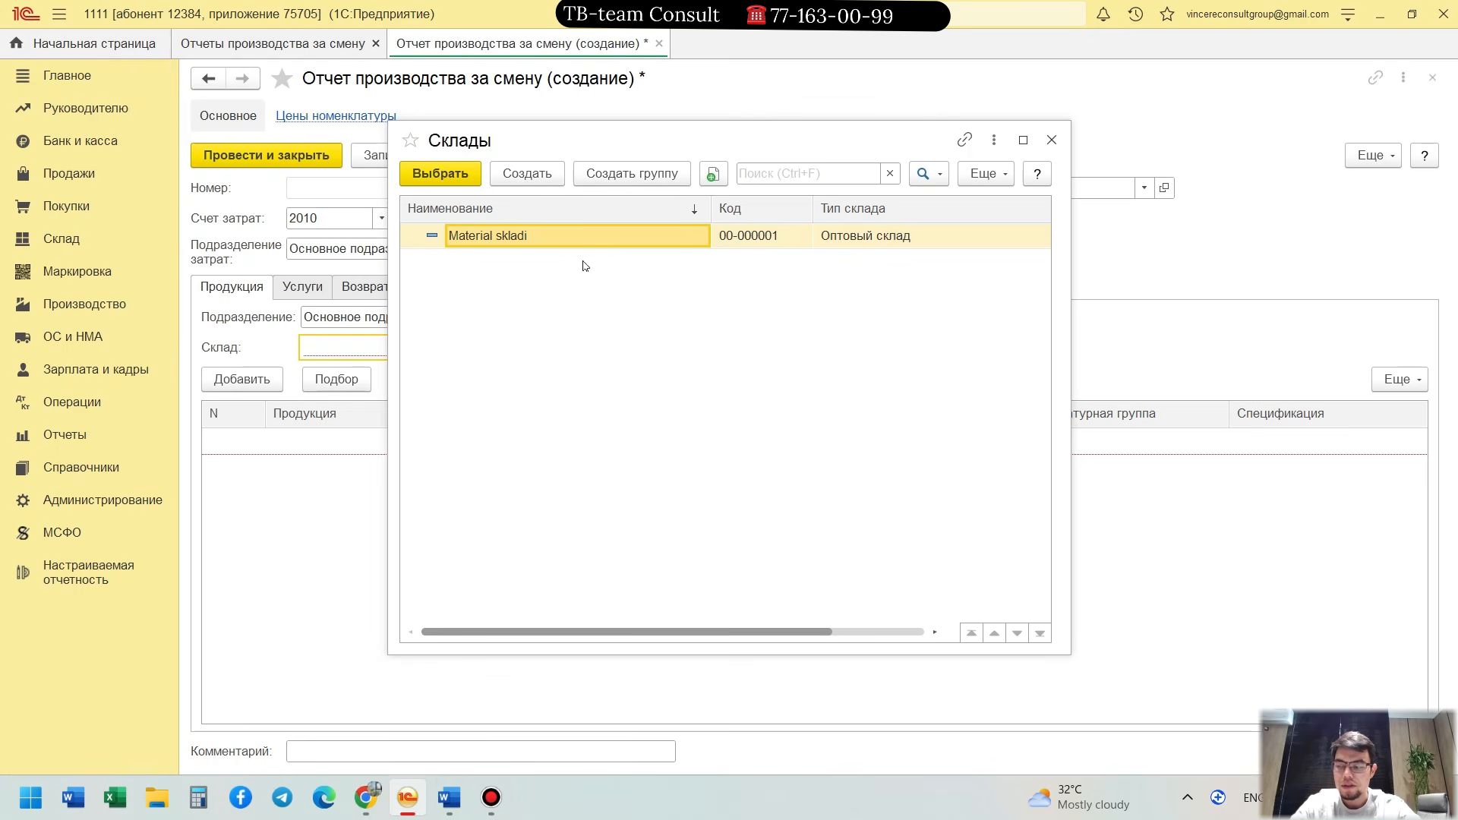
click(546, 176)
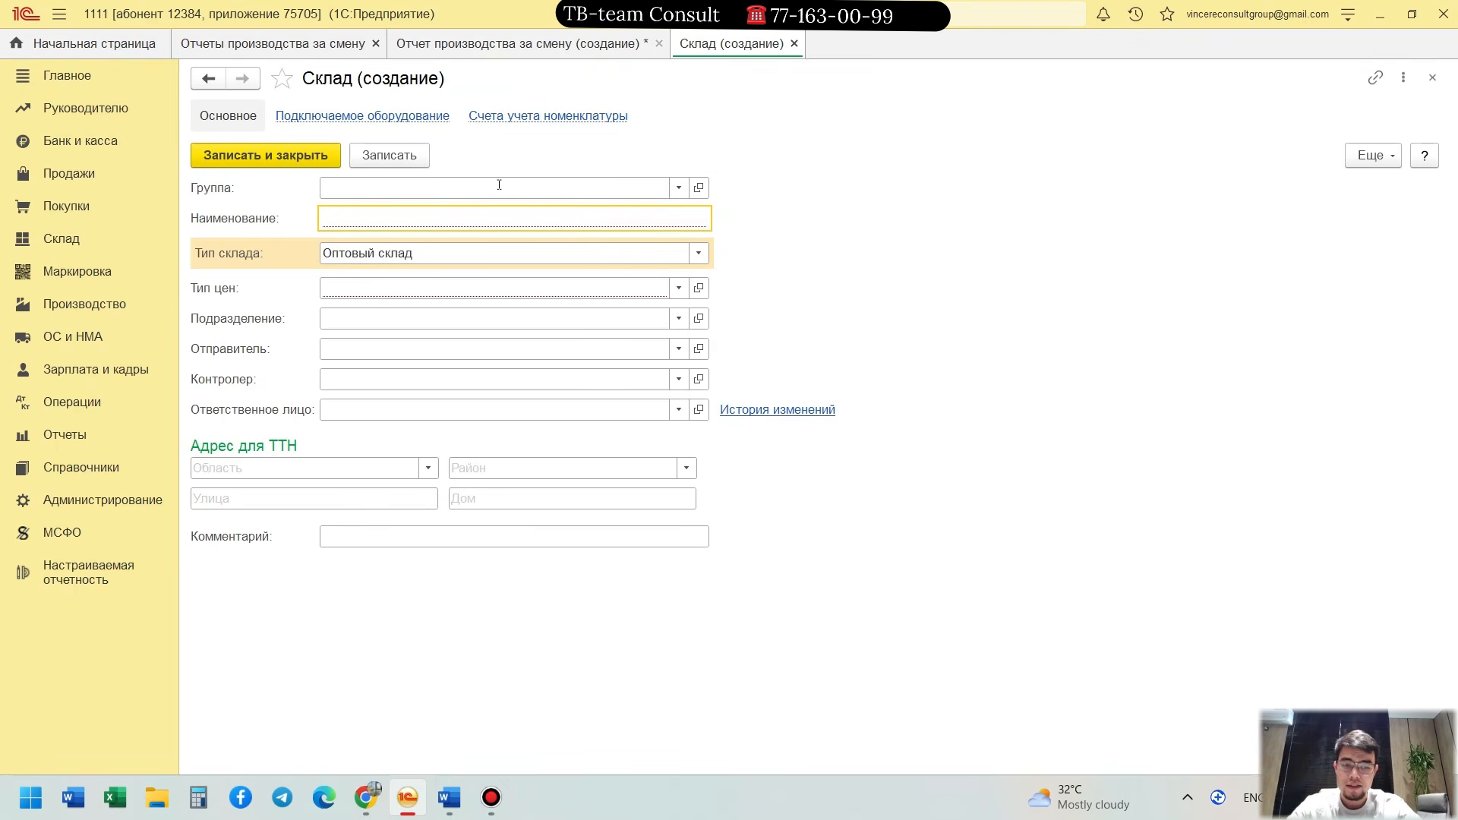
text(Tayyor maxsulotlar skladi)
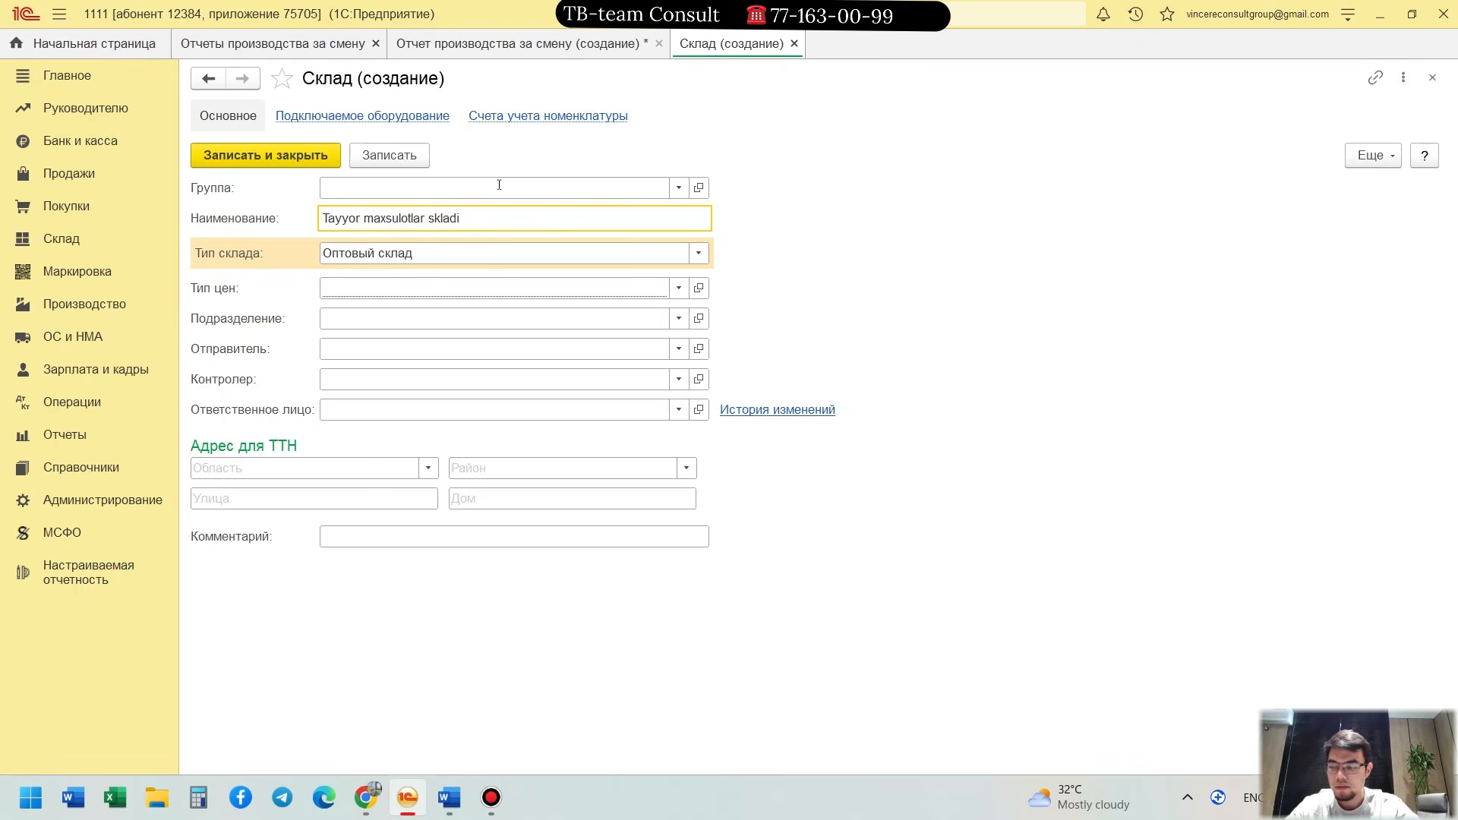
key(Tab)
click(303, 169)
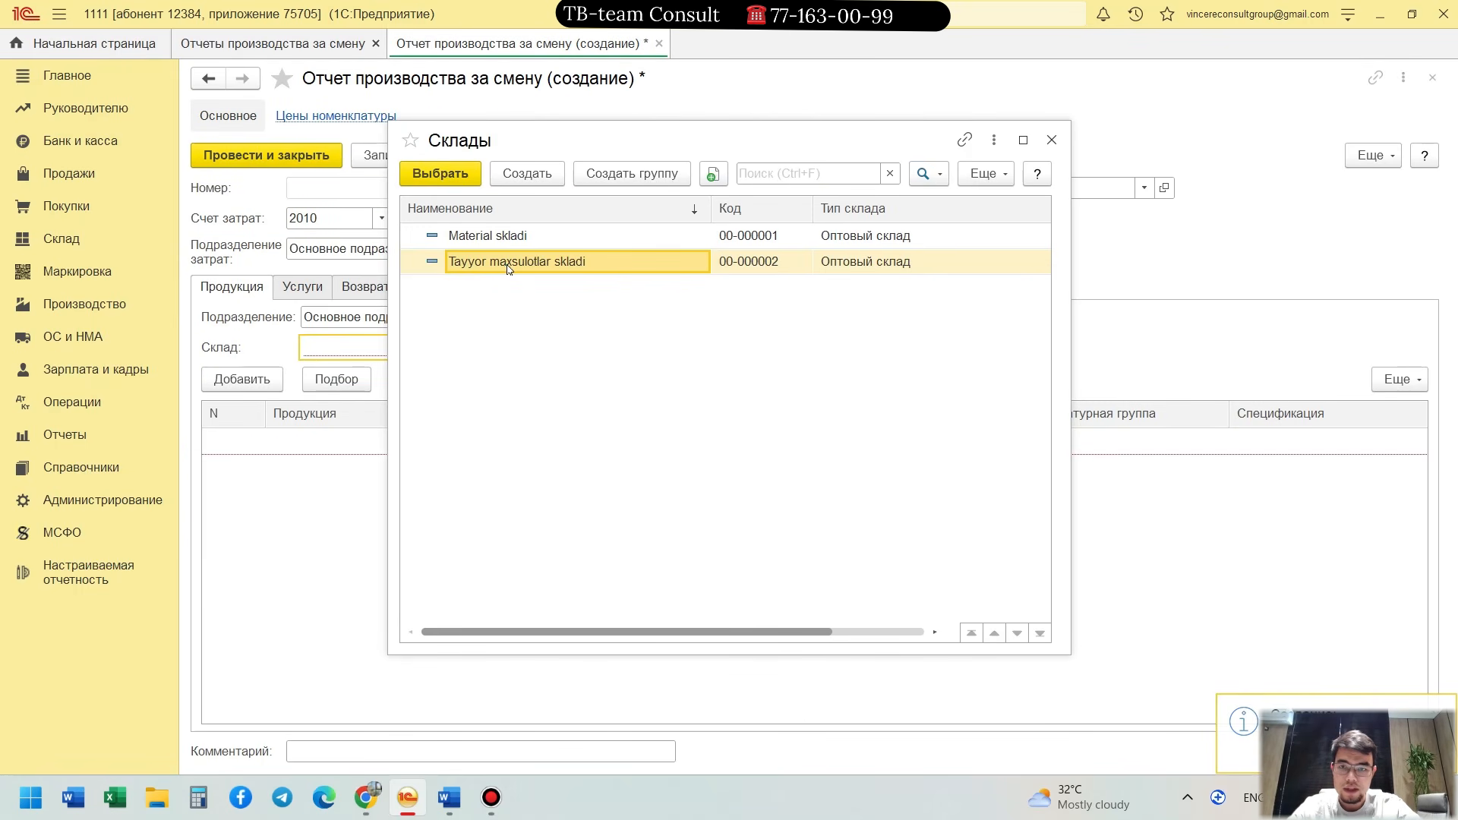
double_click(508, 266)
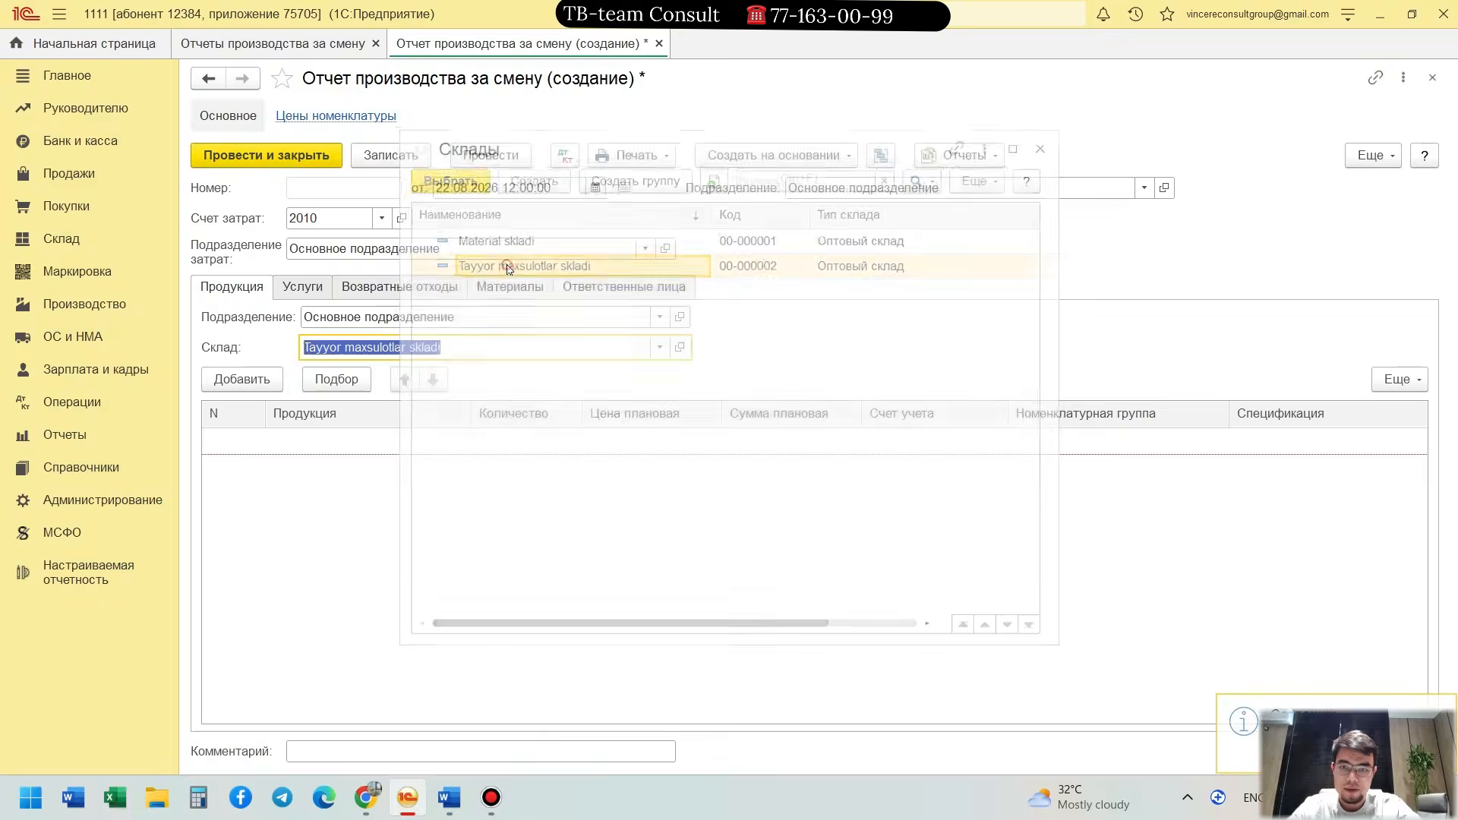
Step: Add a product line and start a new Номенклатура item named LED-телевизор (43"), copied from the norma_rasxod Word document
click(254, 385)
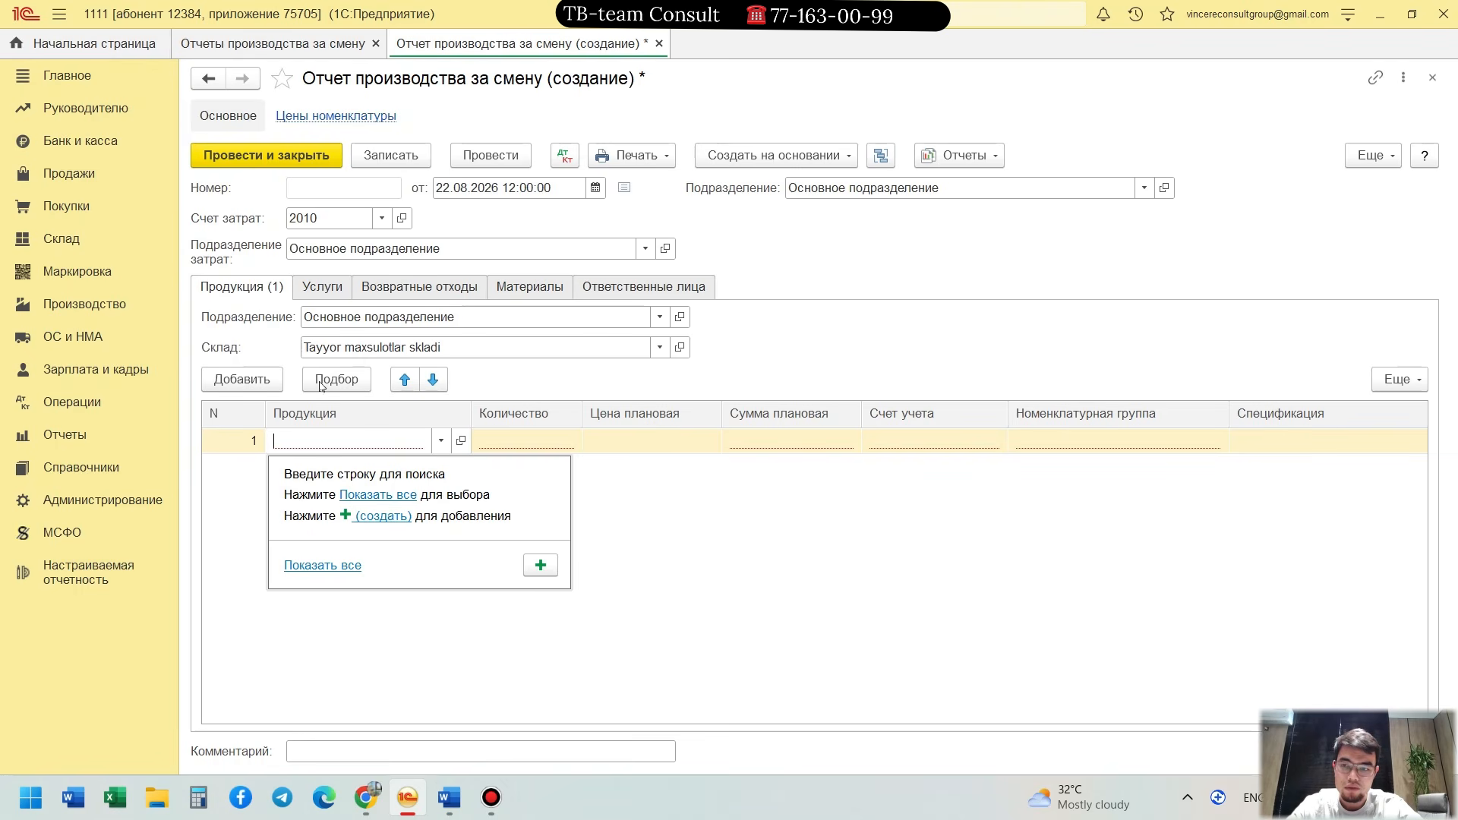
key(alt+Tab)
key(alt+Tab)
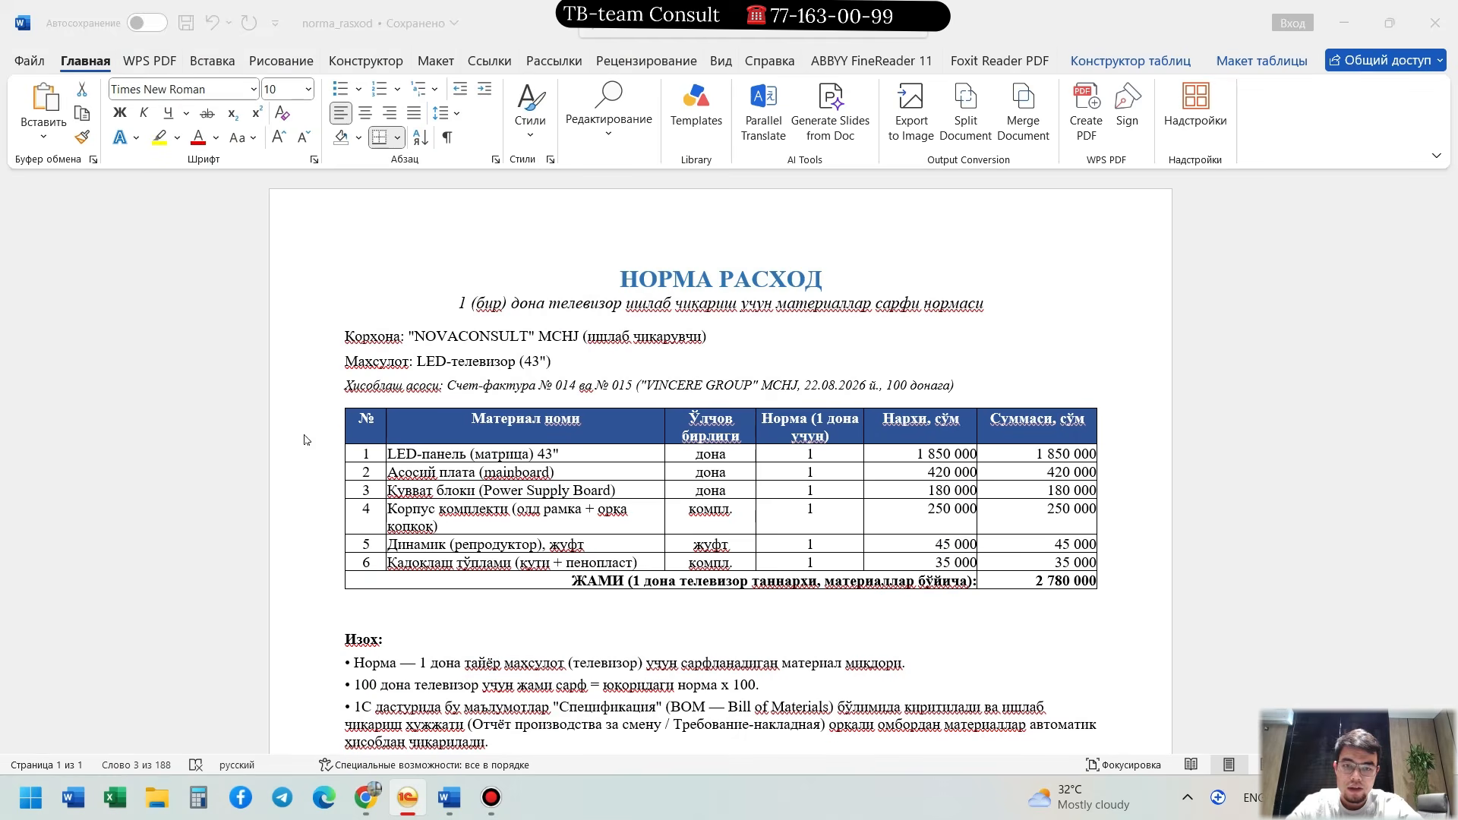
click(478, 385)
drag(415, 361, 554, 363)
click(473, 366)
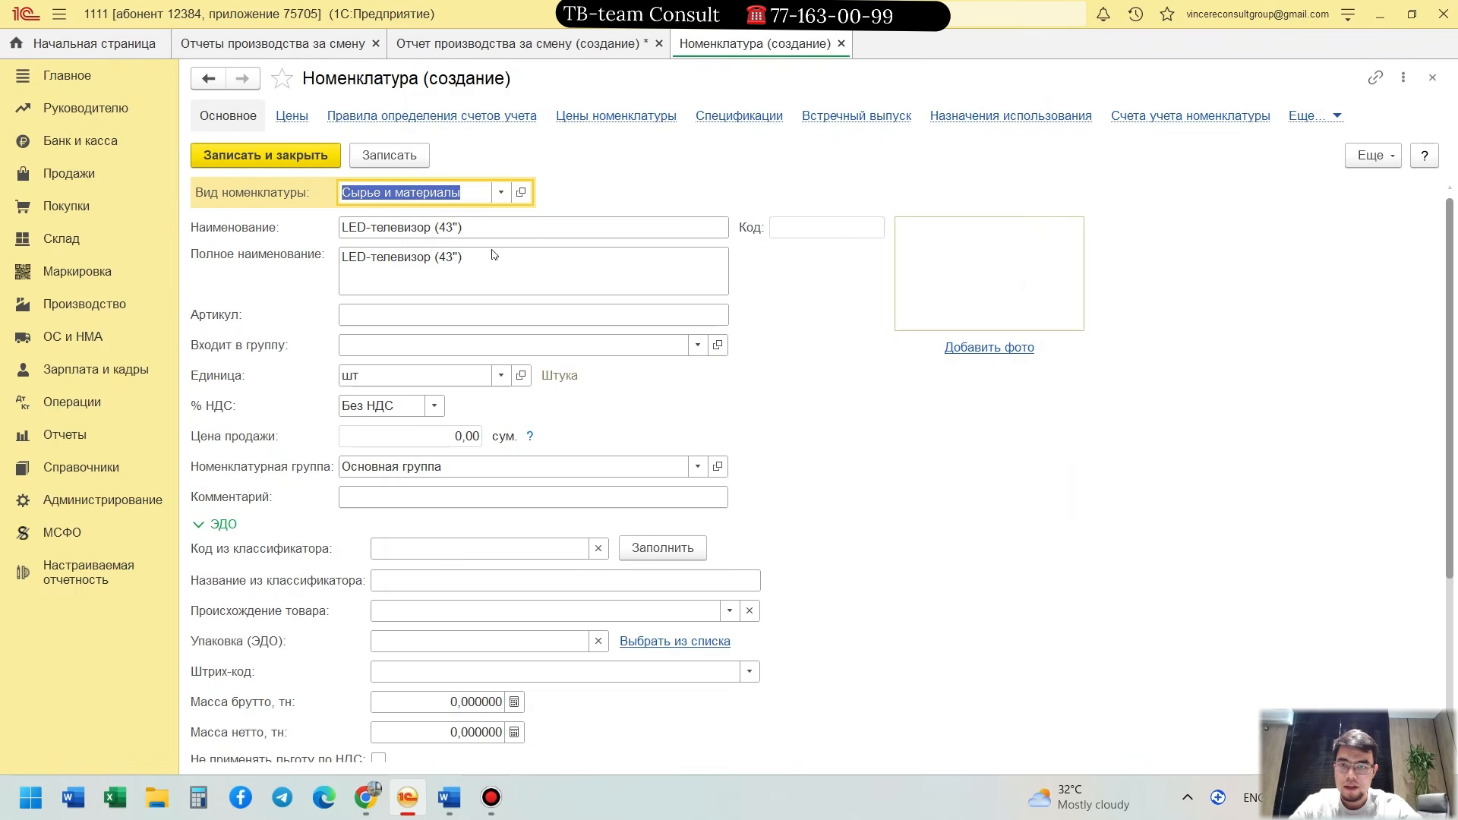
Step: Set the new item's Вид номенклатуры to Готовая продукция, save it and use it in the product line
click(501, 192)
scroll(484, 375, up, 5)
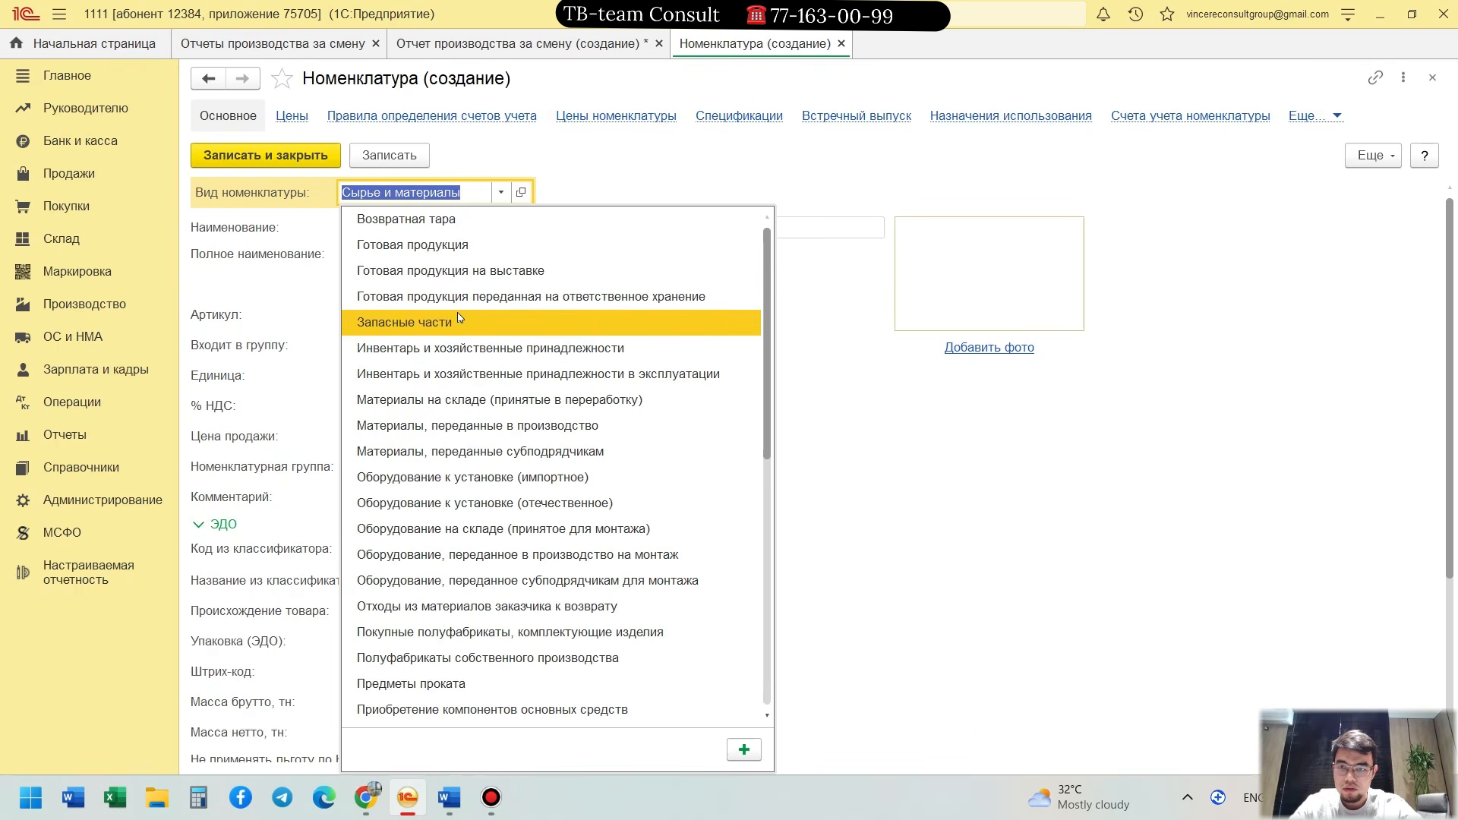
click(438, 244)
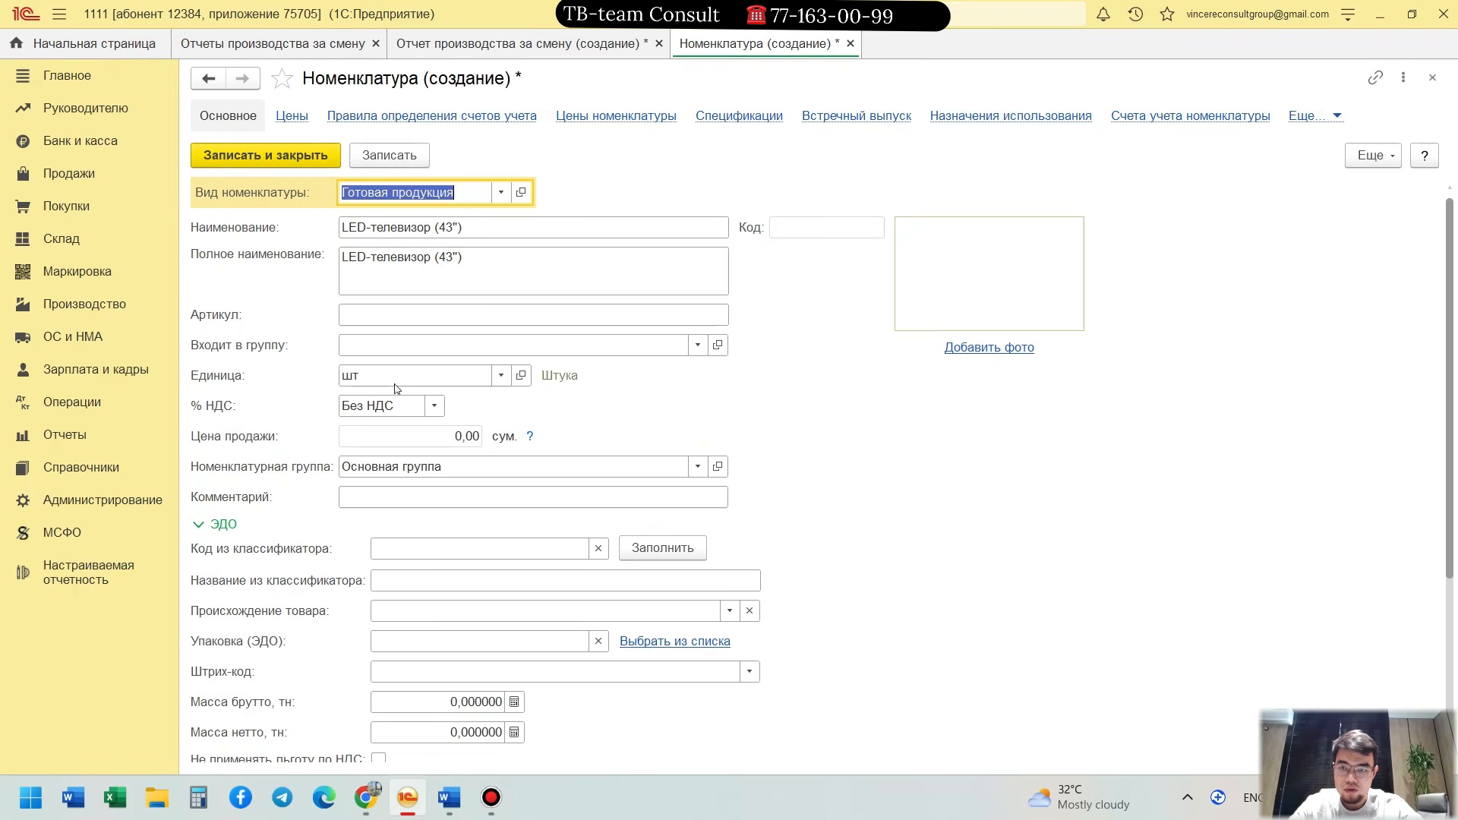
click(265, 155)
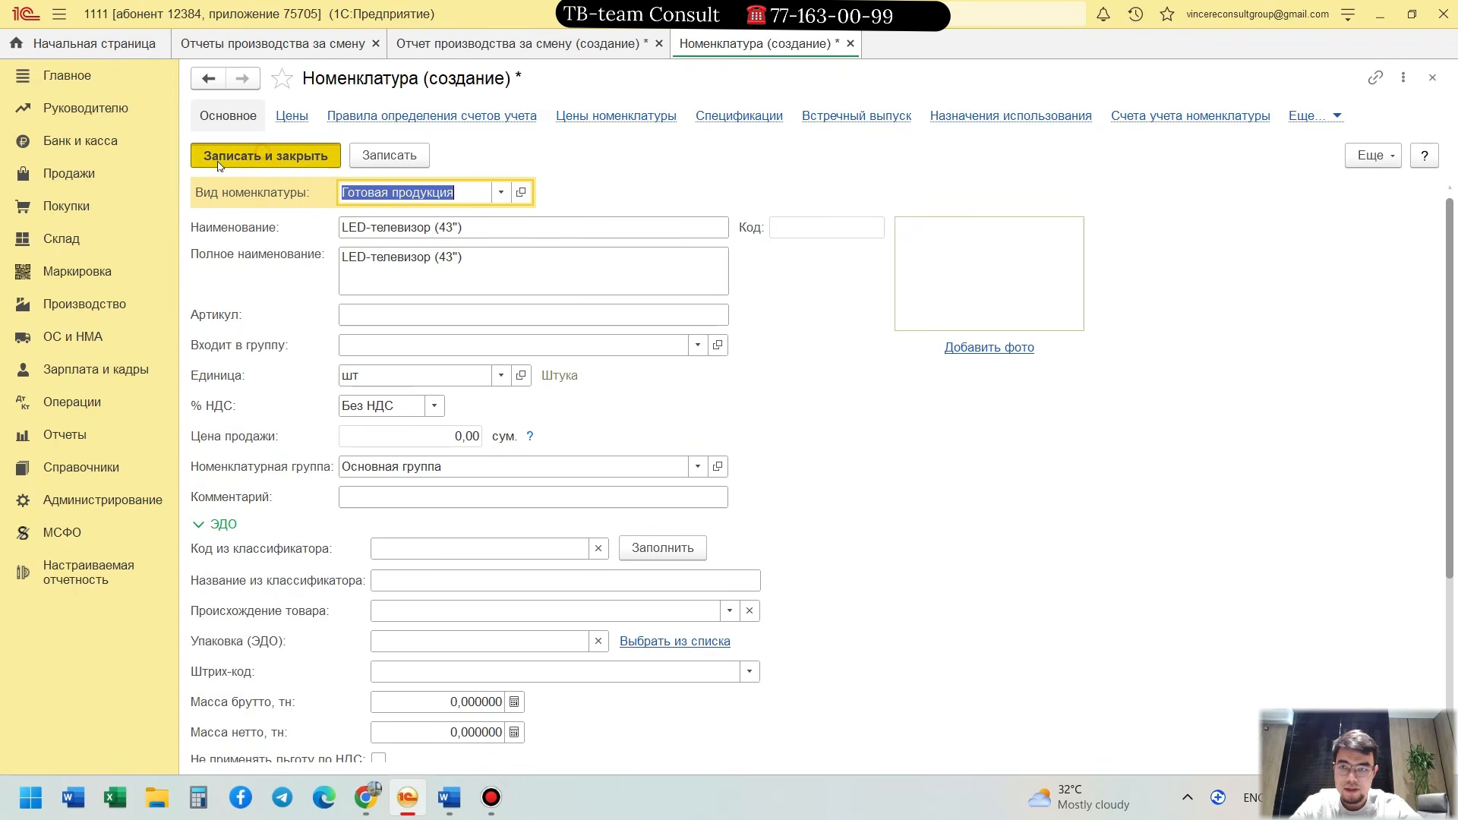
click(527, 469)
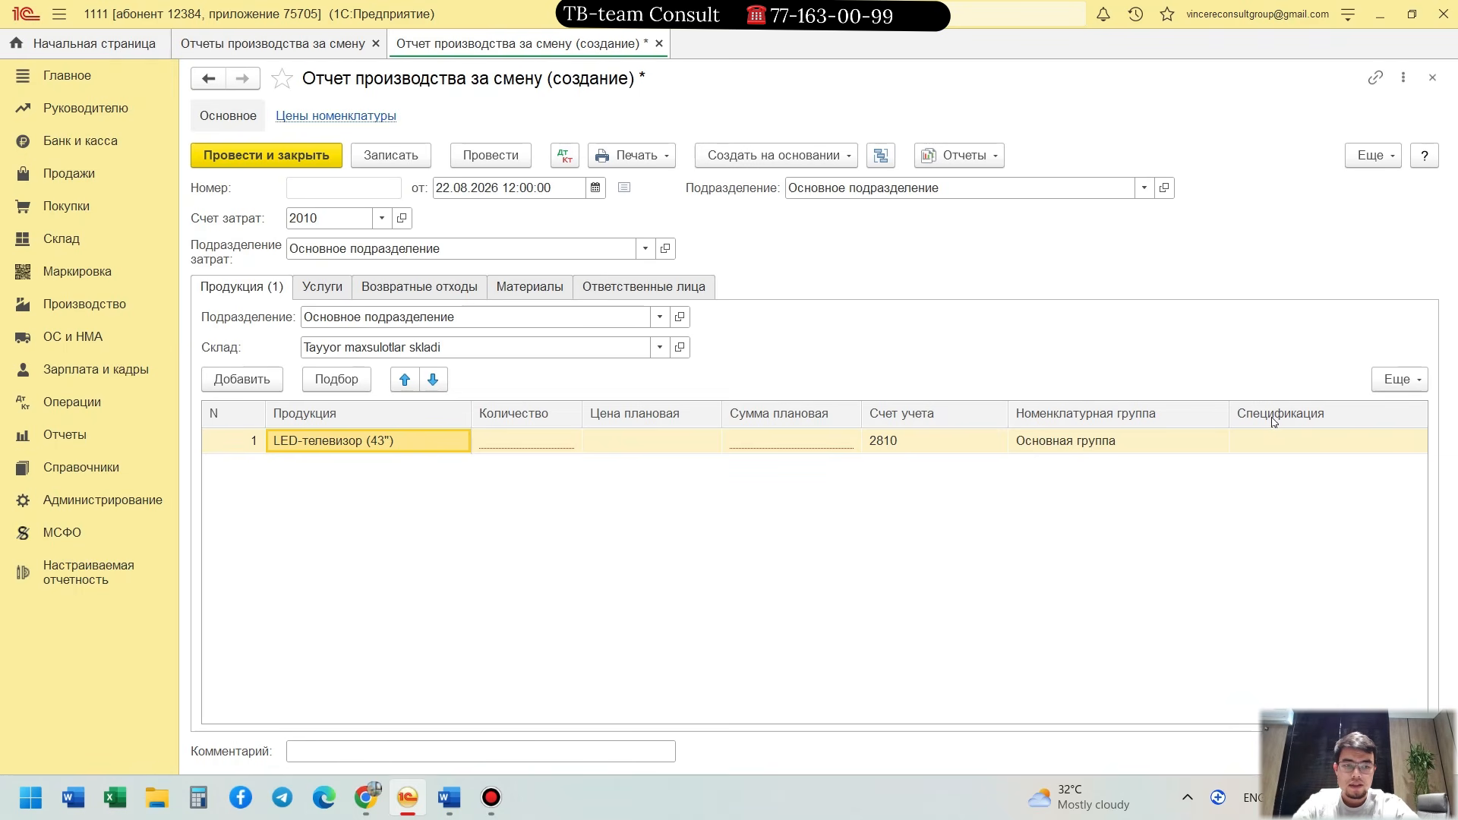
click(1274, 447)
click(1227, 566)
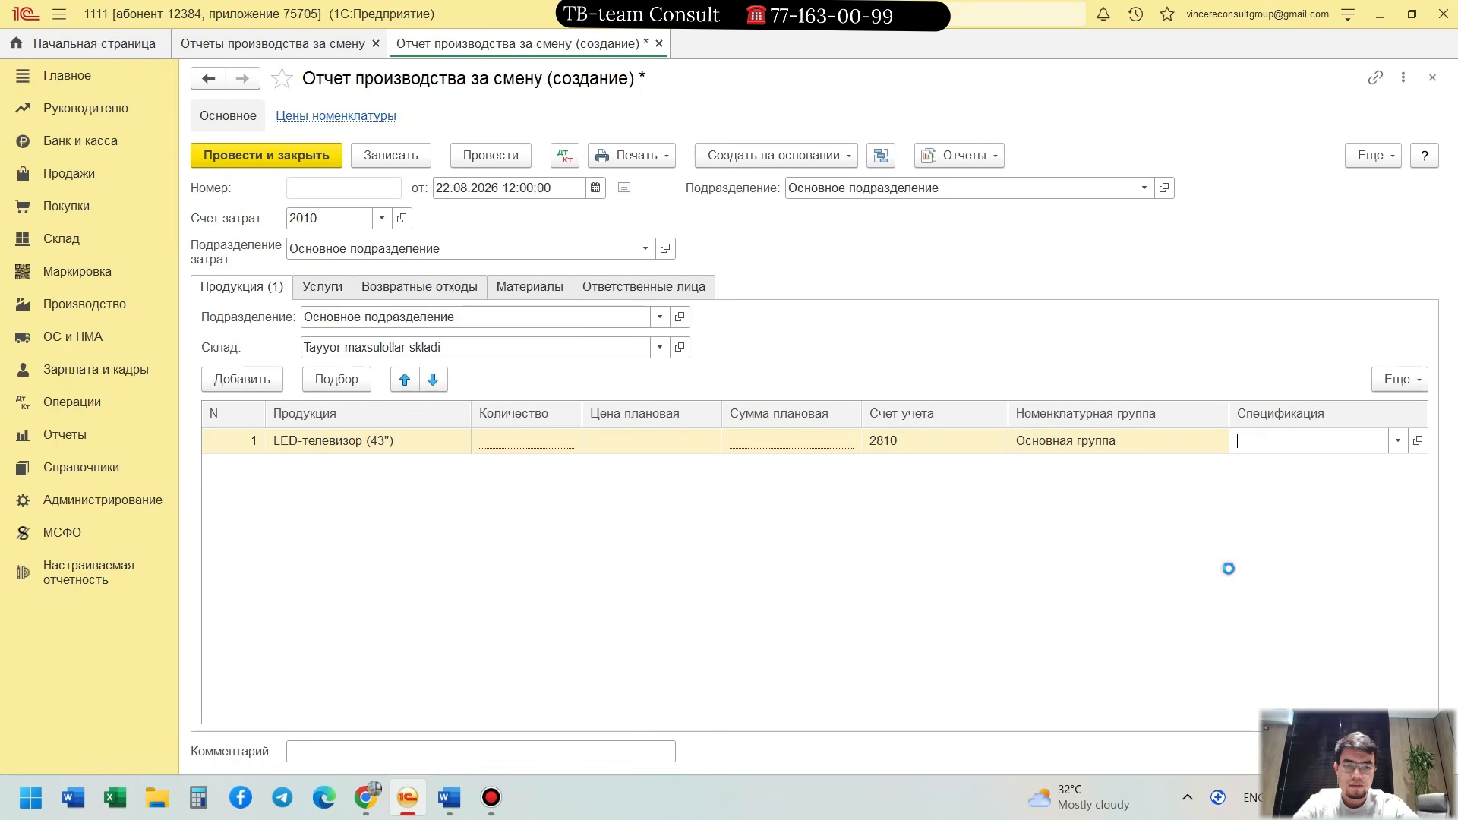
click(1051, 141)
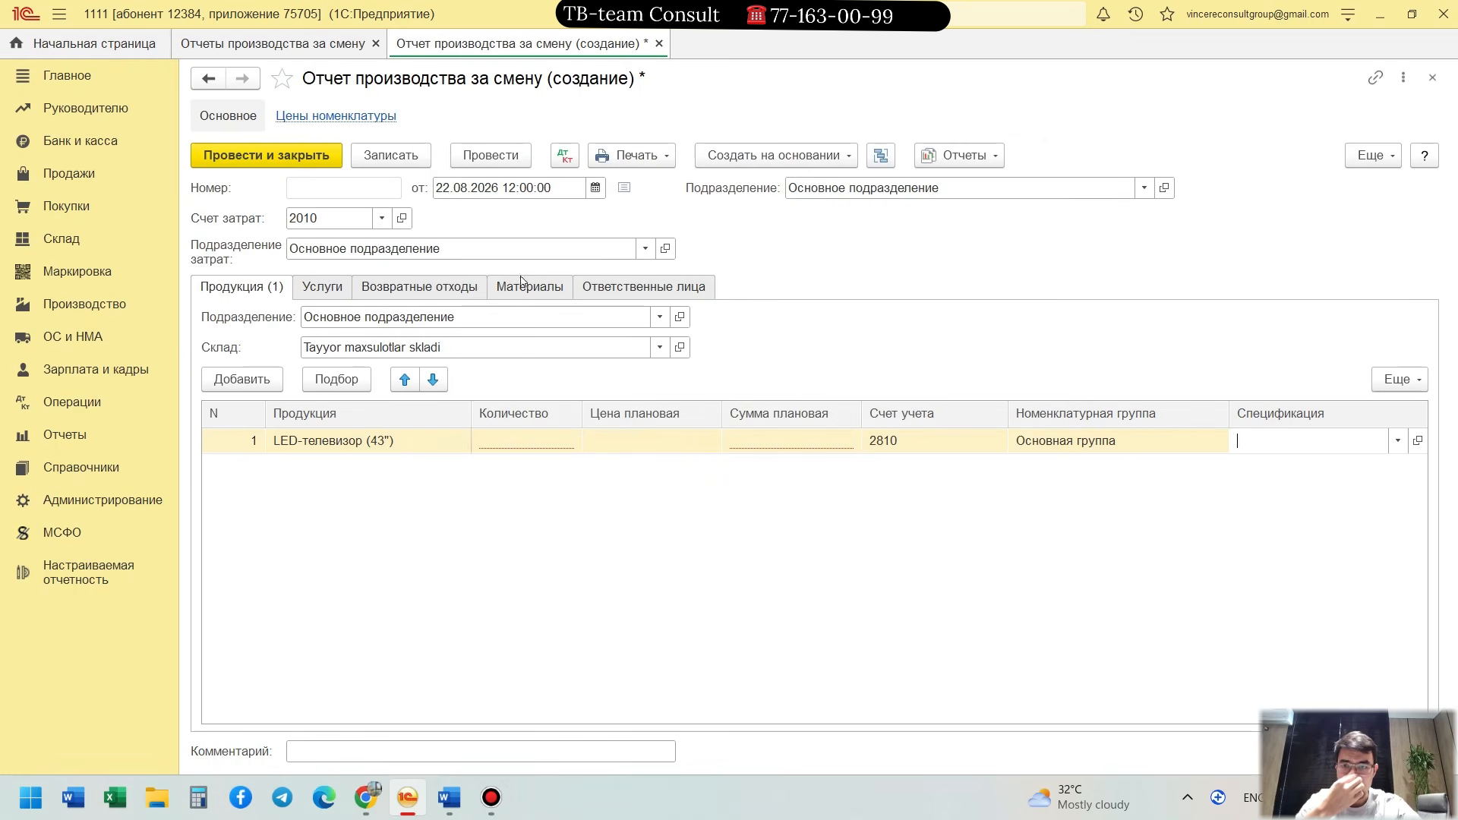
click(518, 291)
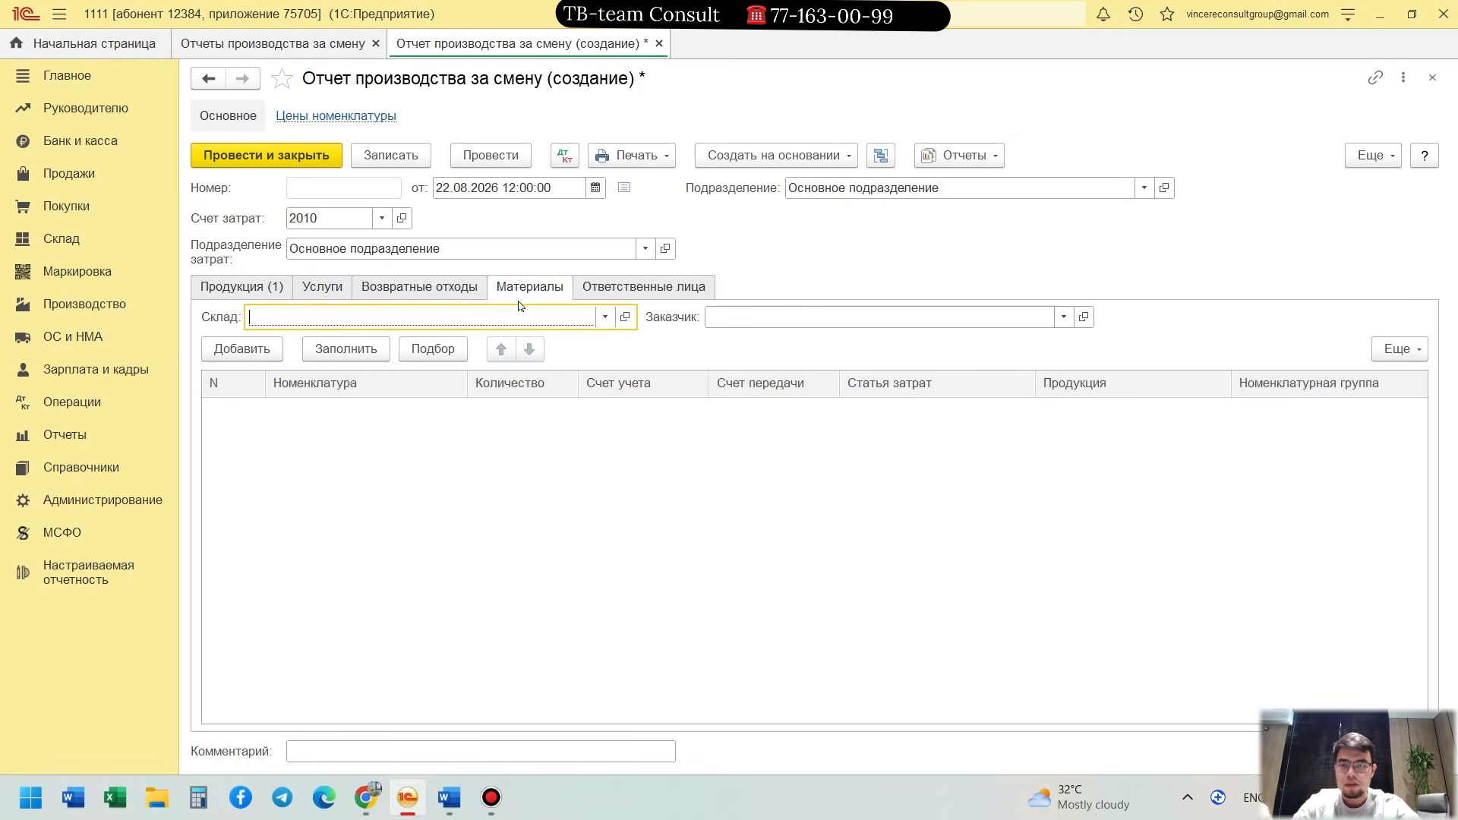
click(241, 287)
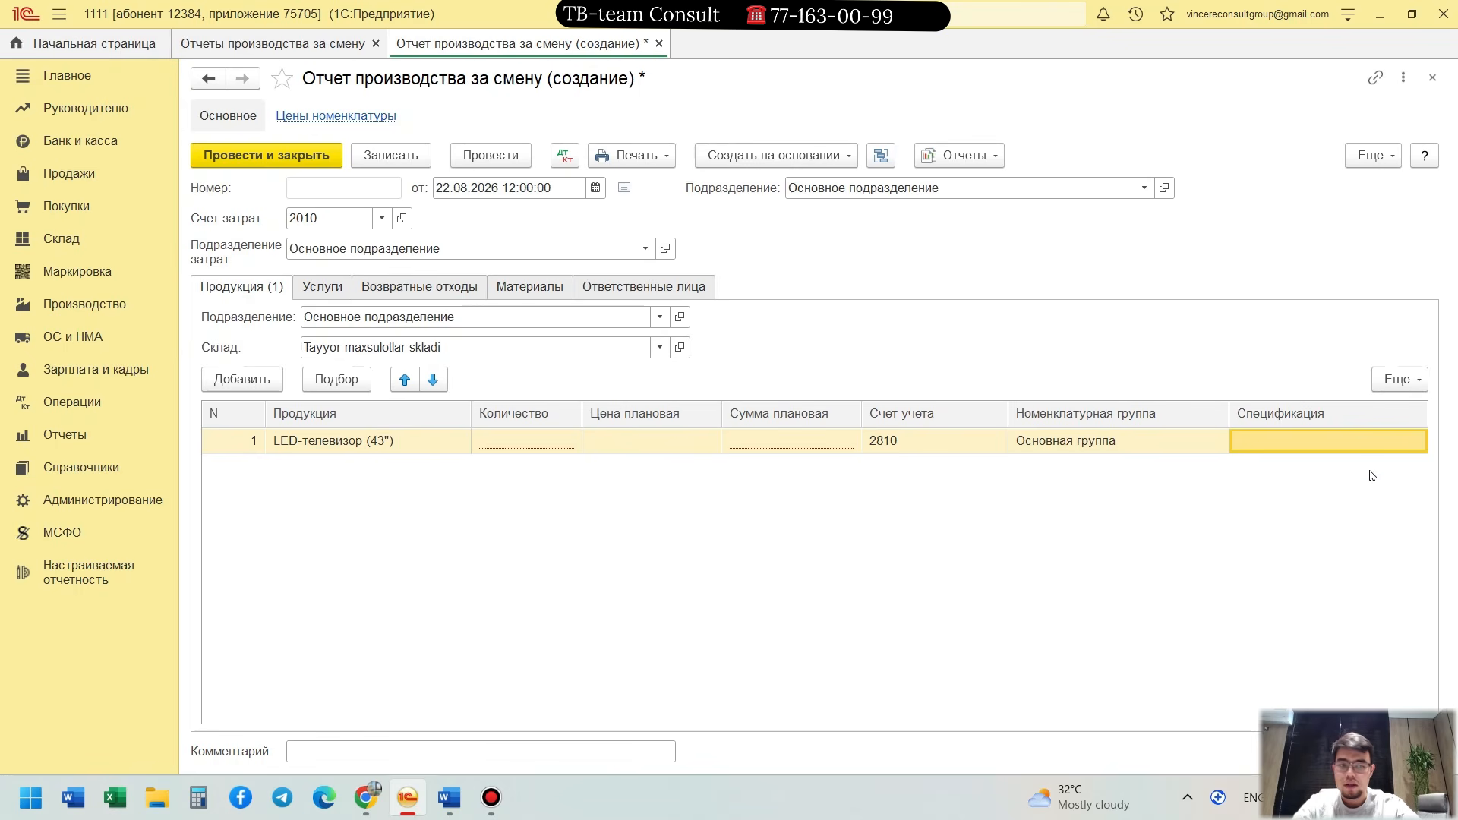
Step: Create a new Спецификация for the LED-телевизор (43") product line and add its first component line
click(1288, 447)
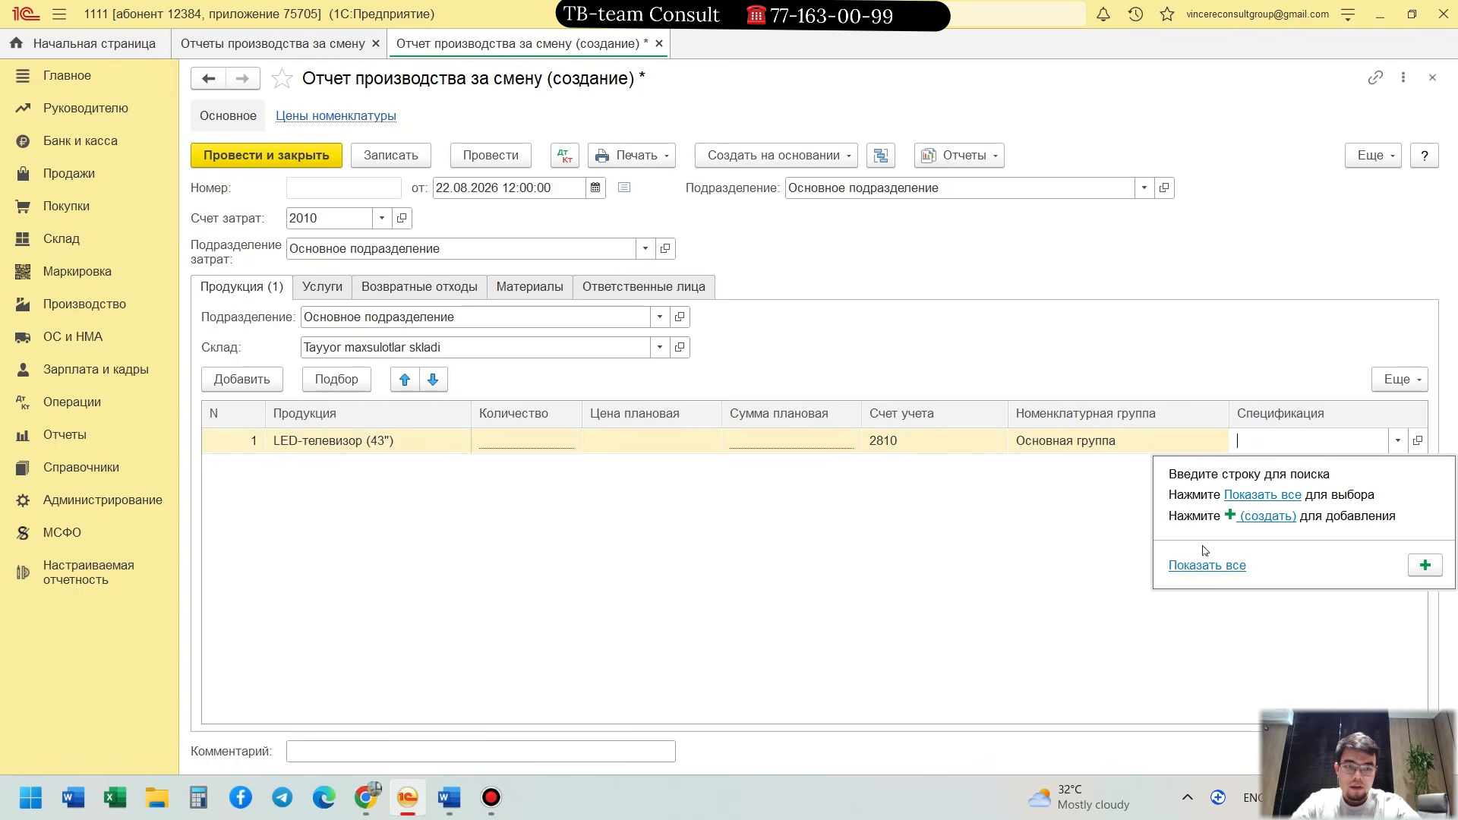
click(1201, 570)
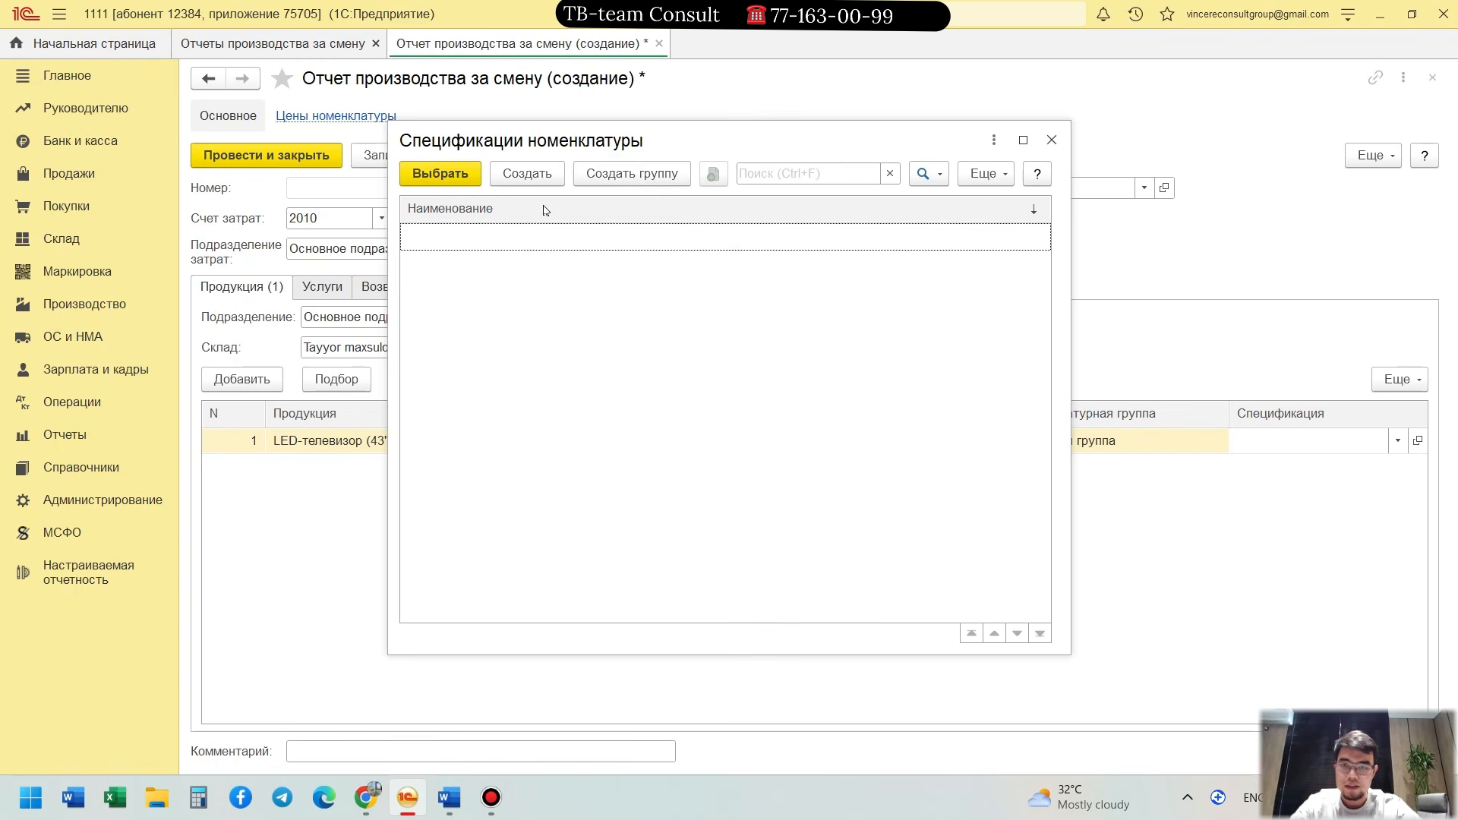
click(538, 180)
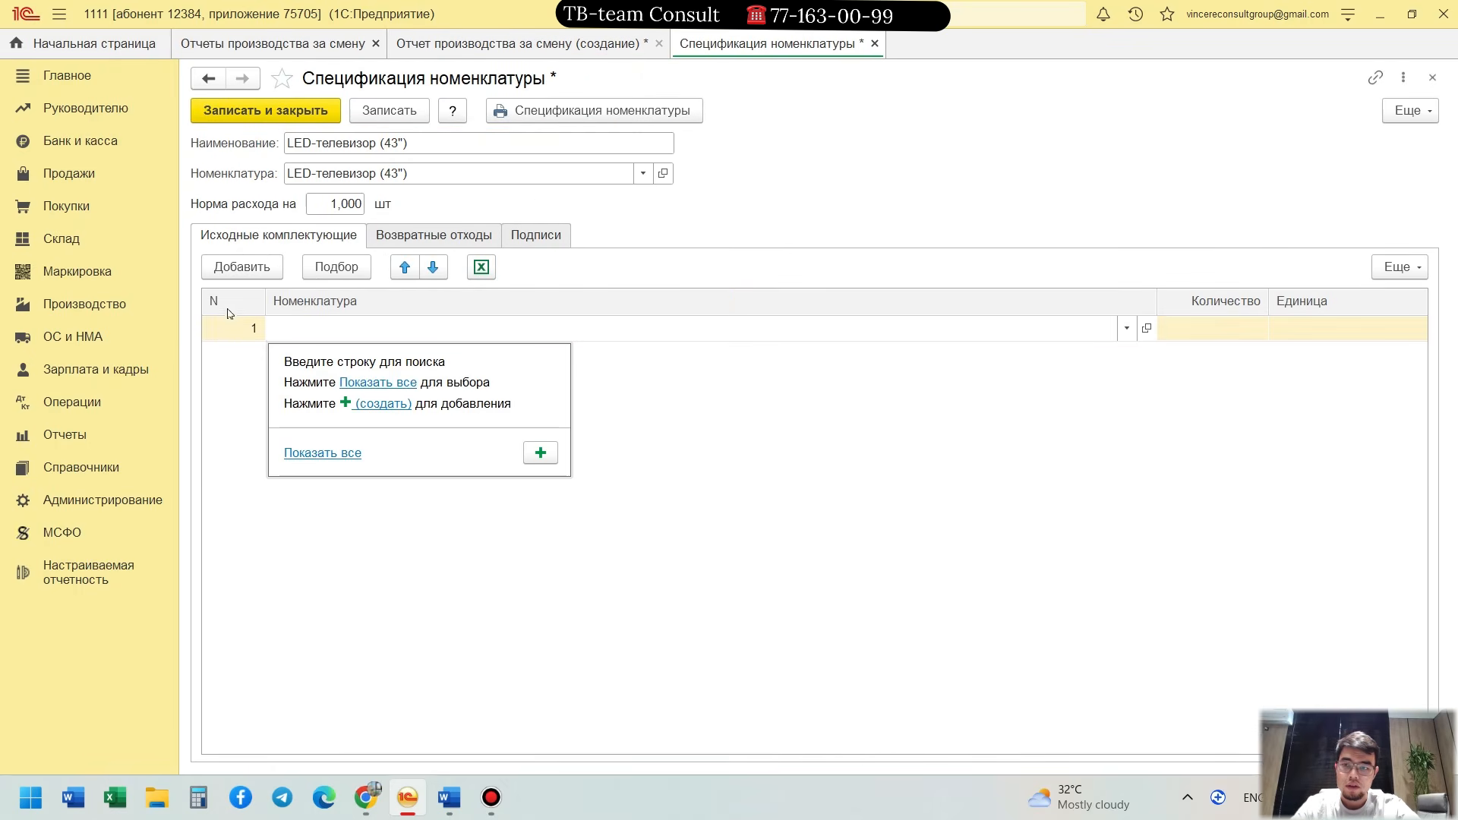
click(232, 378)
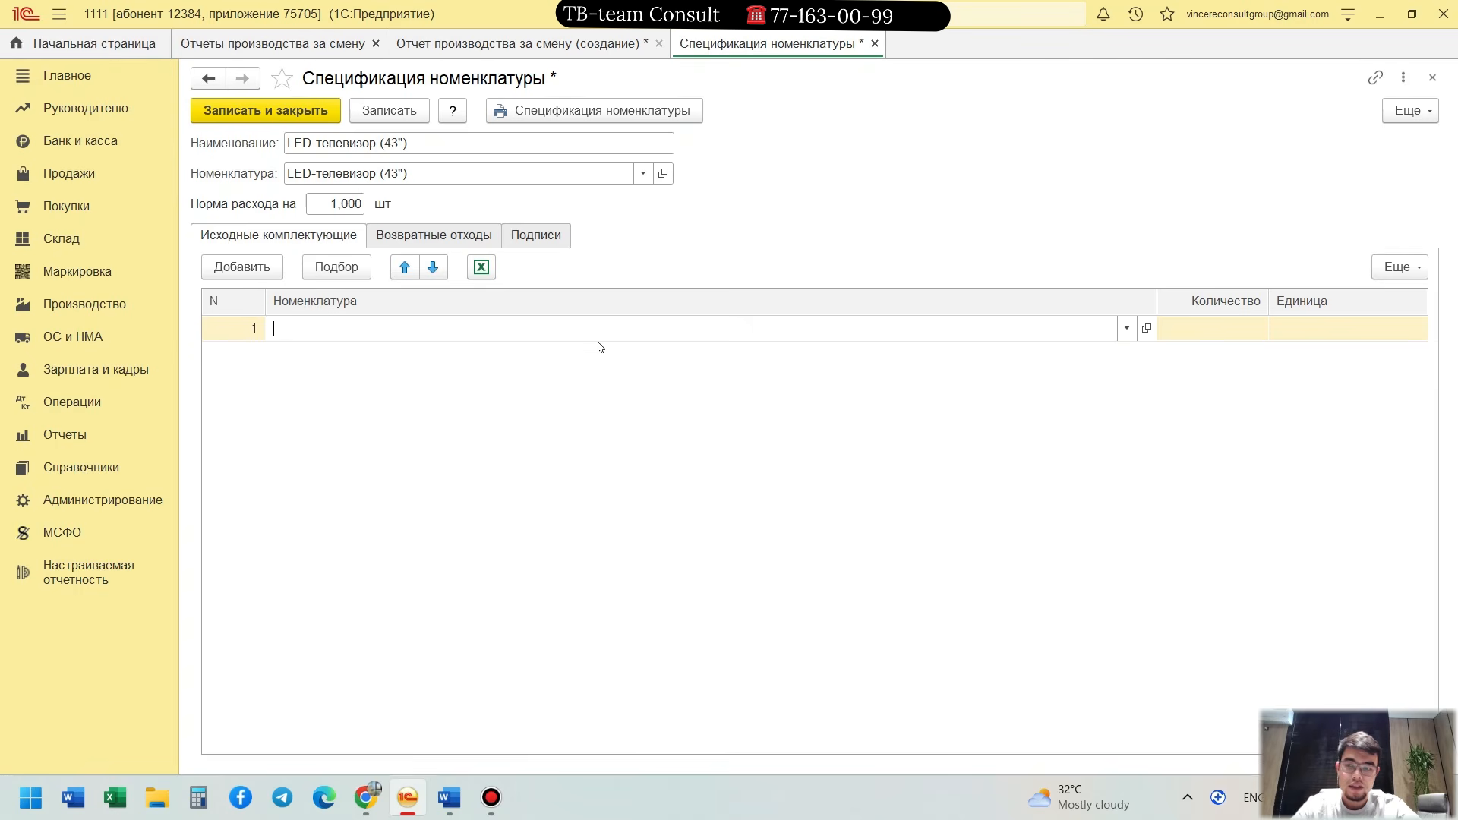
Step: Enter LED-панель (матрица) 43" with quantity 1 as the first component, following the norma_rasxod Word document
key(alt+Tab)
key(alt+Tab)
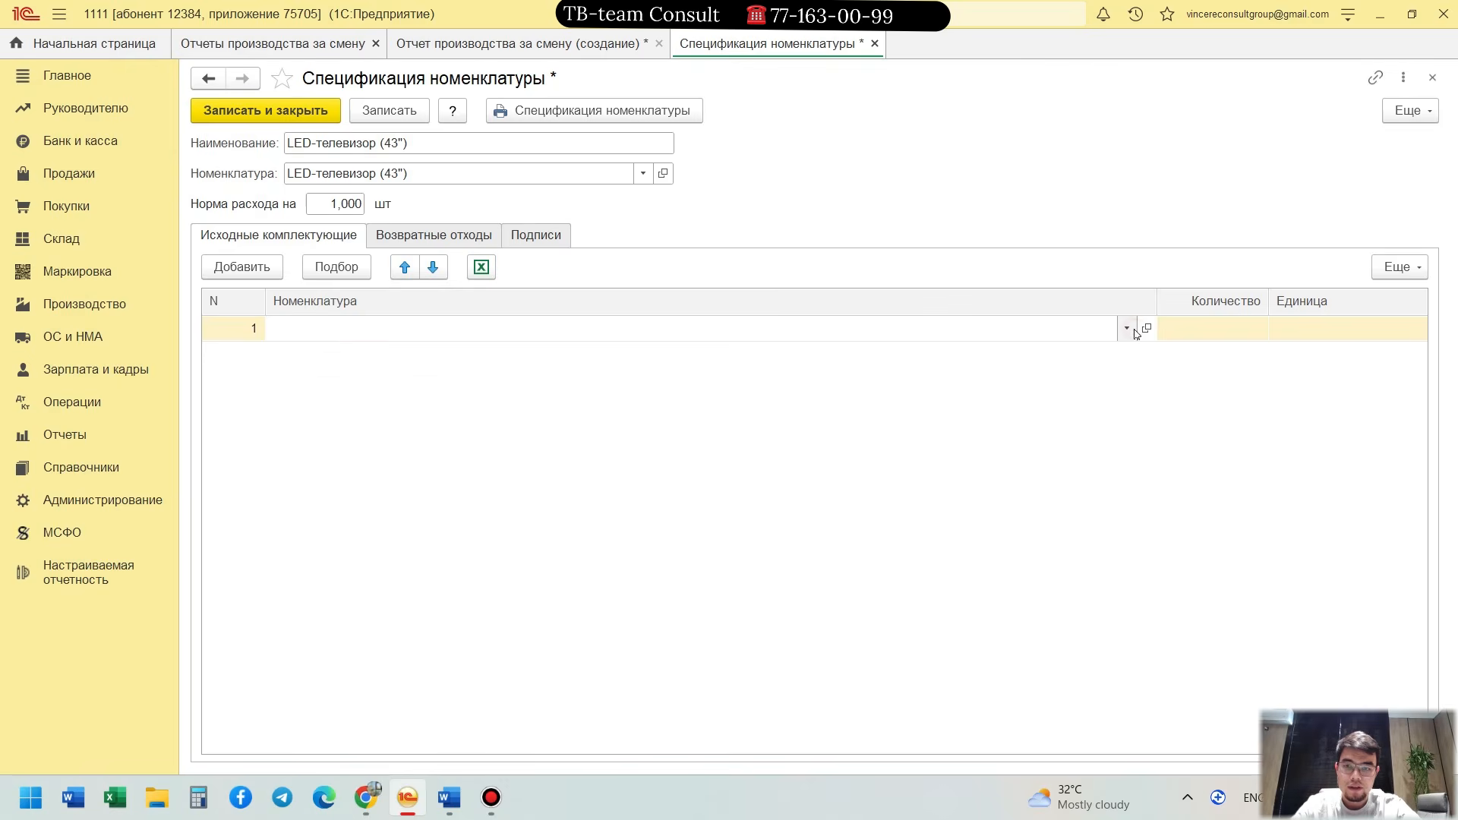
key(alt+Tab)
key(Tab)
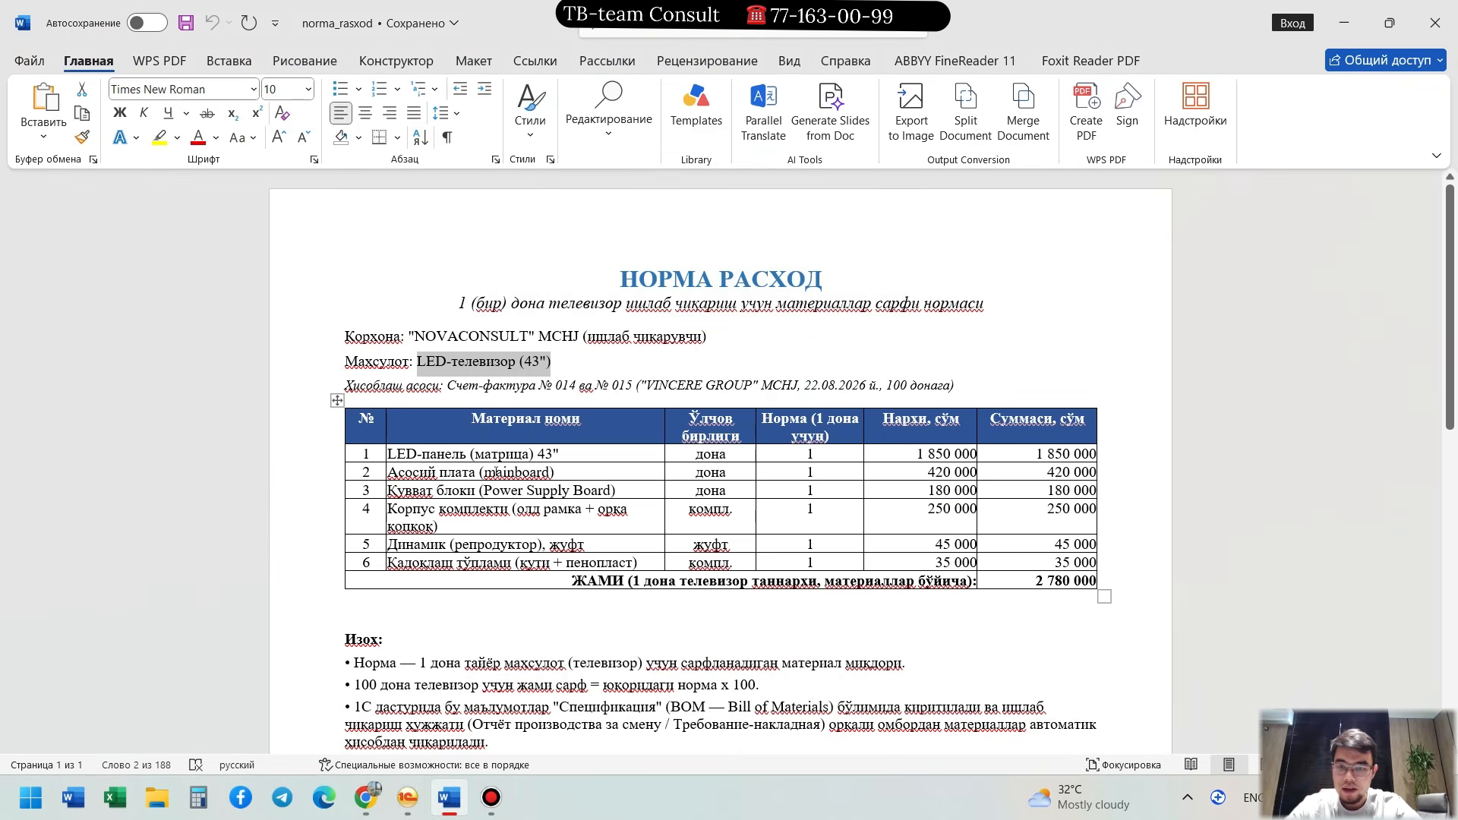
key(alt+Tab)
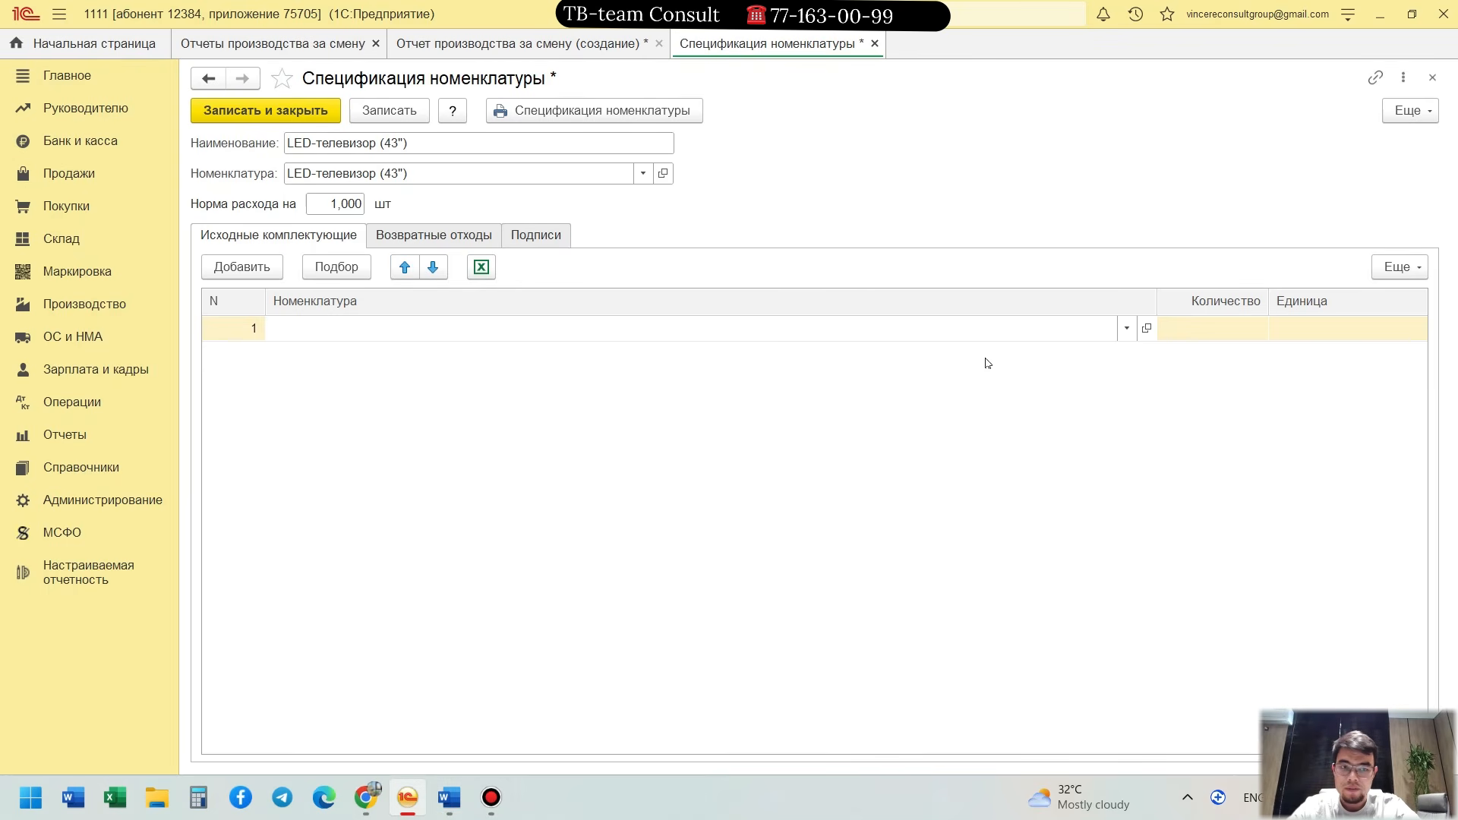
text(led)
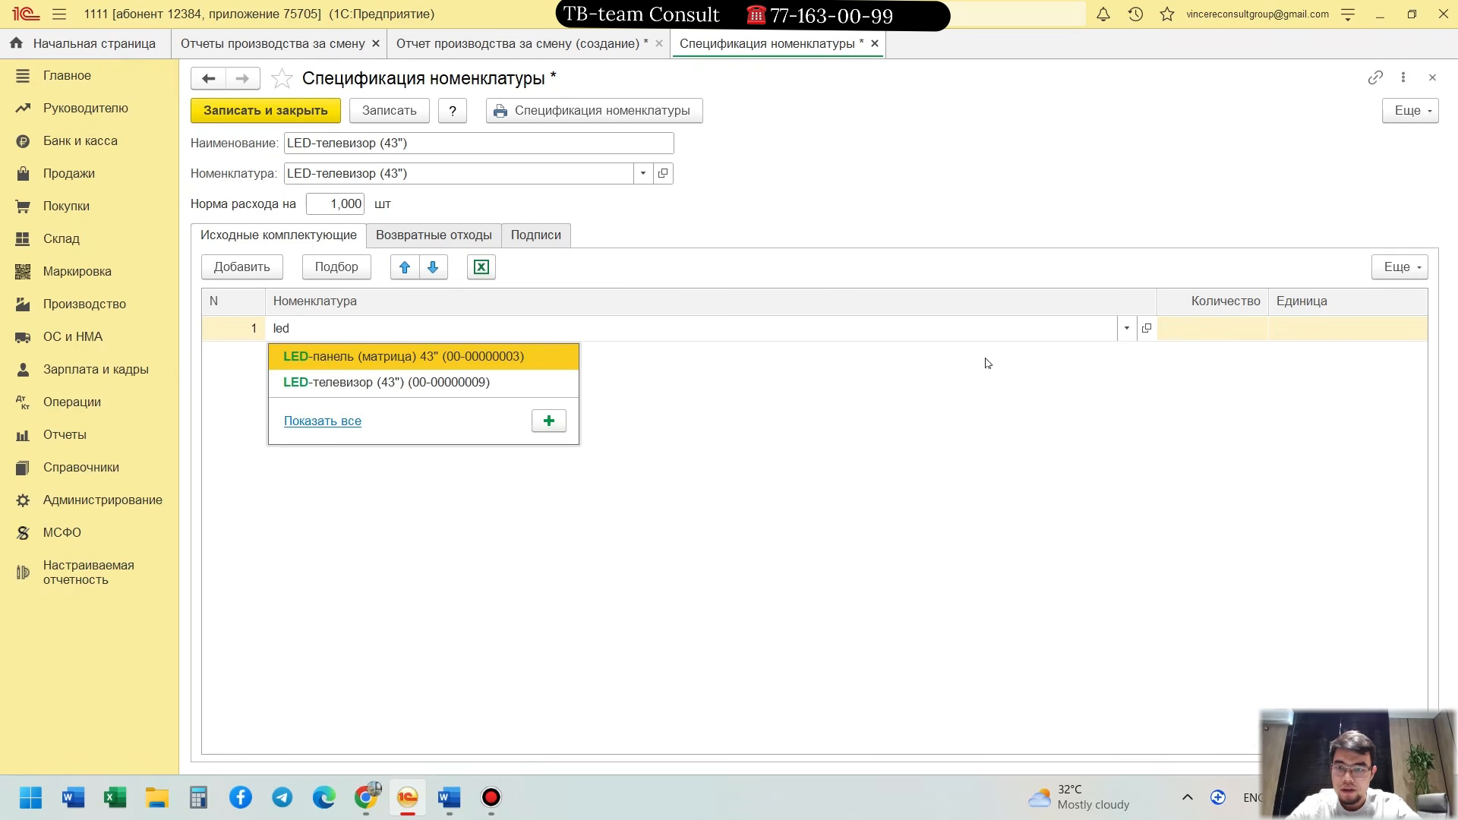
click(463, 356)
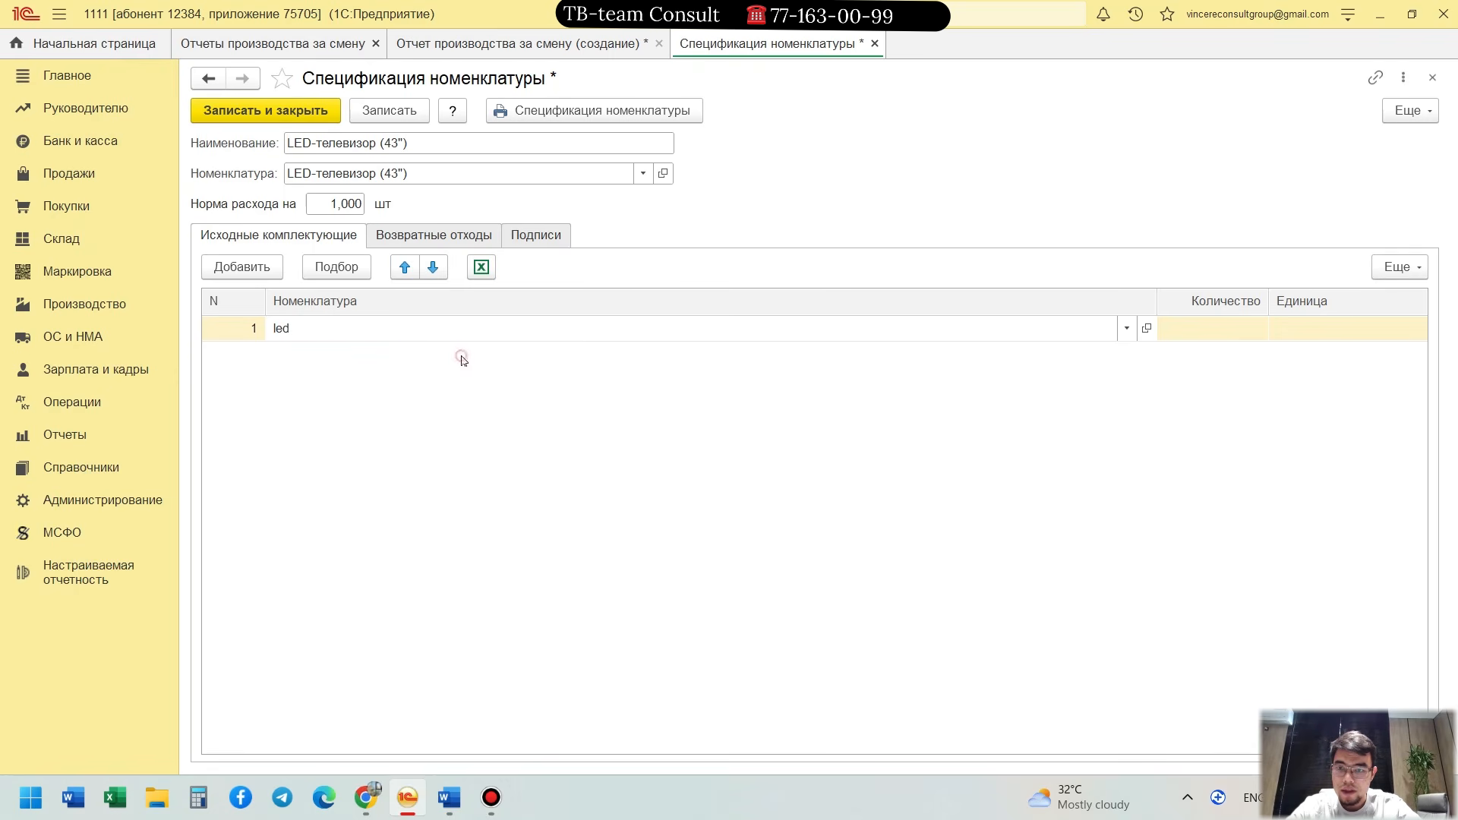
click(1212, 337)
click(1205, 389)
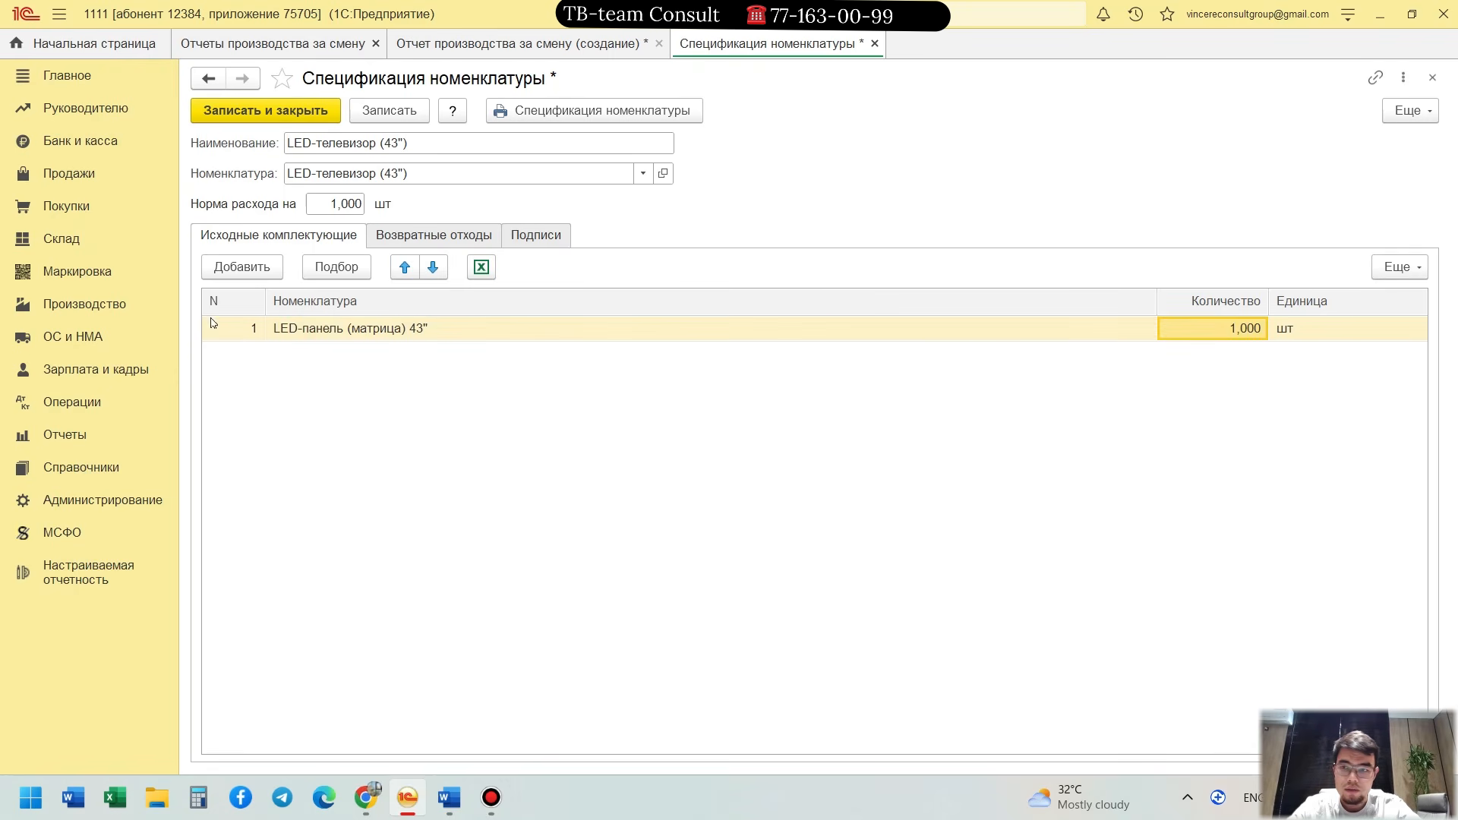
Step: Add Асосий плата (mainboard) with quantity 1 as the second component, following the norma_rasxod document
key(alt+Tab)
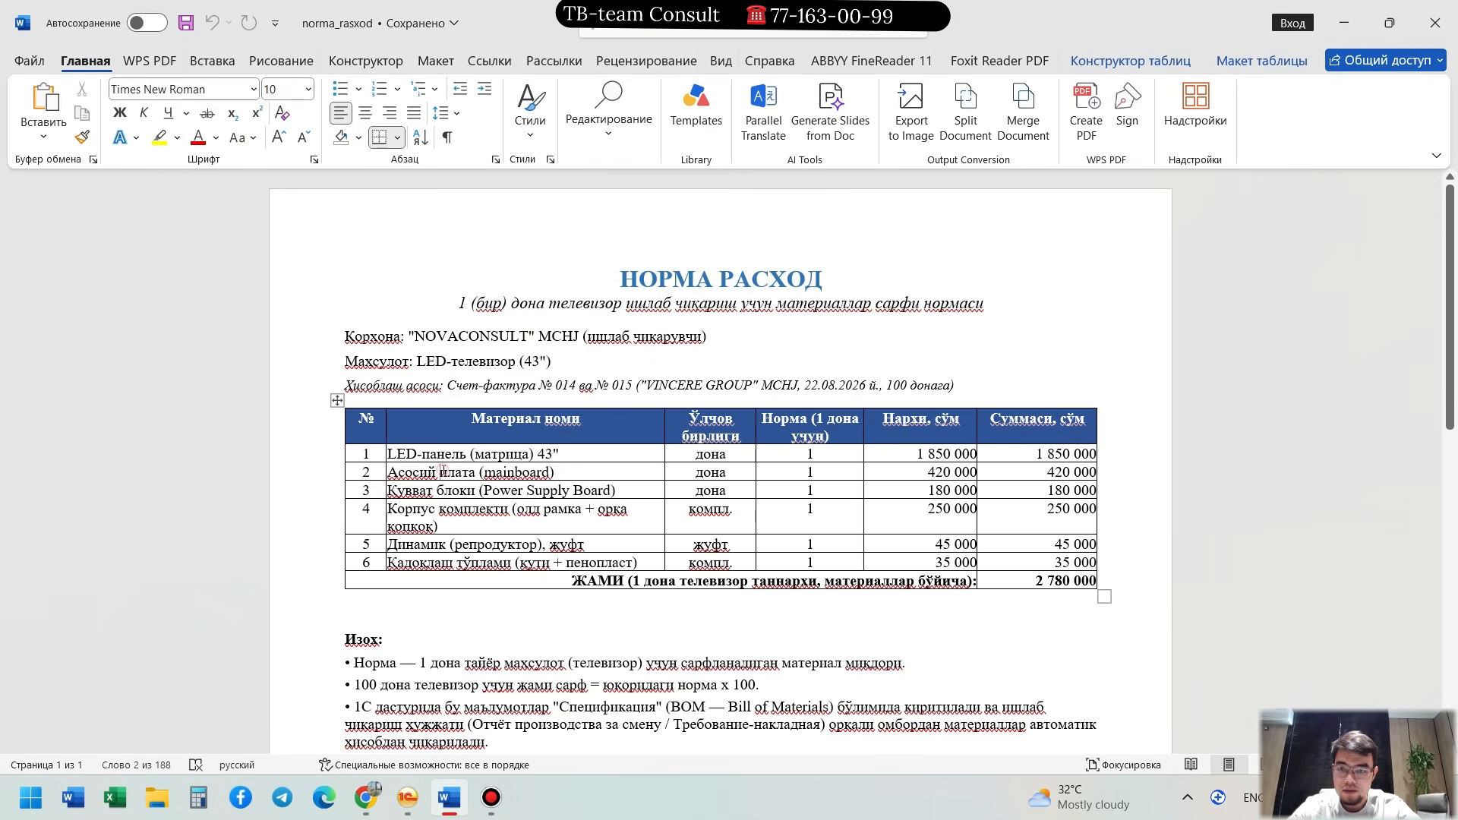
key(alt+Tab)
text(as)
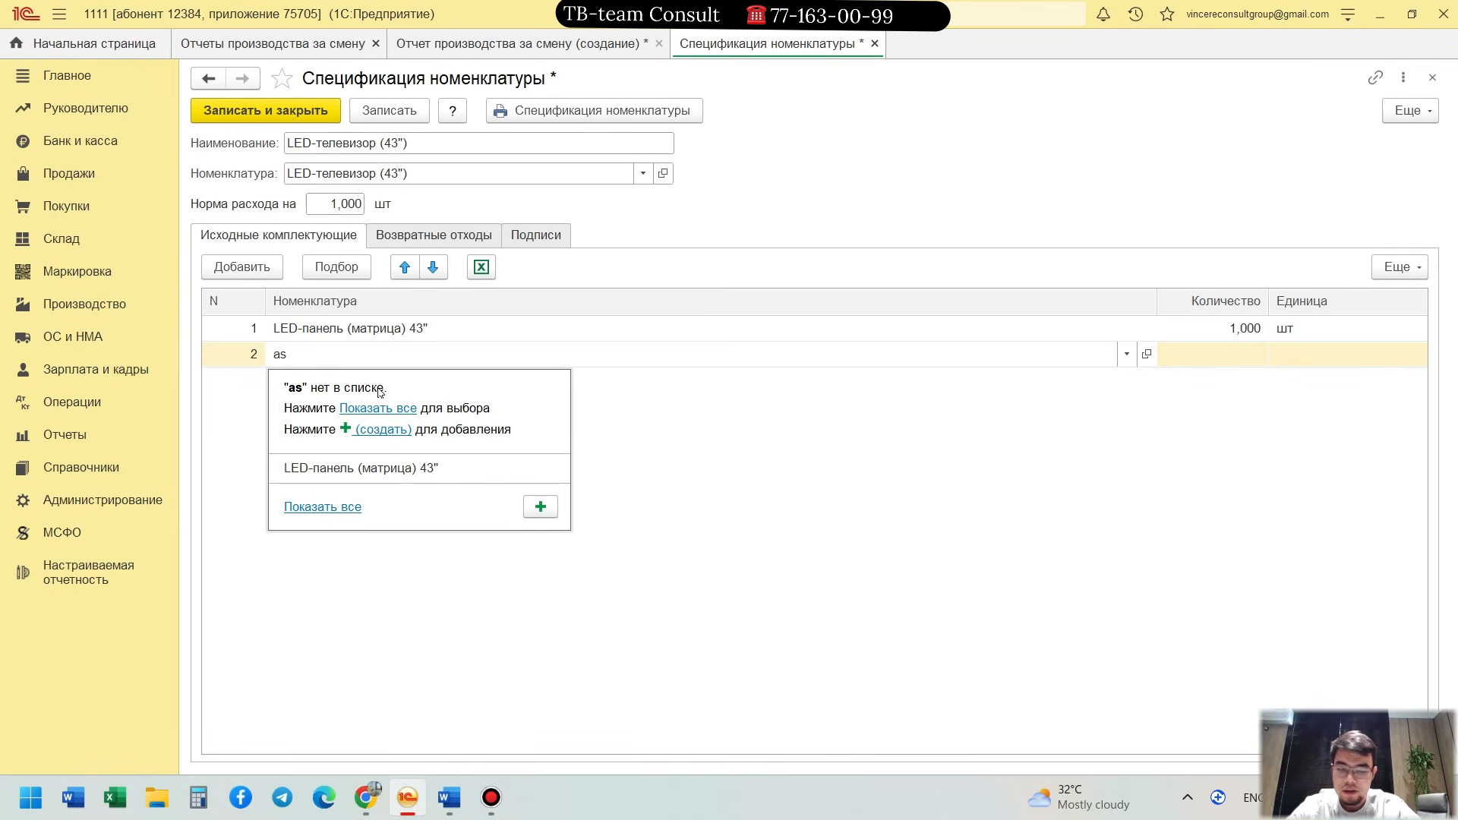
key(alt+shift)
text(асо)
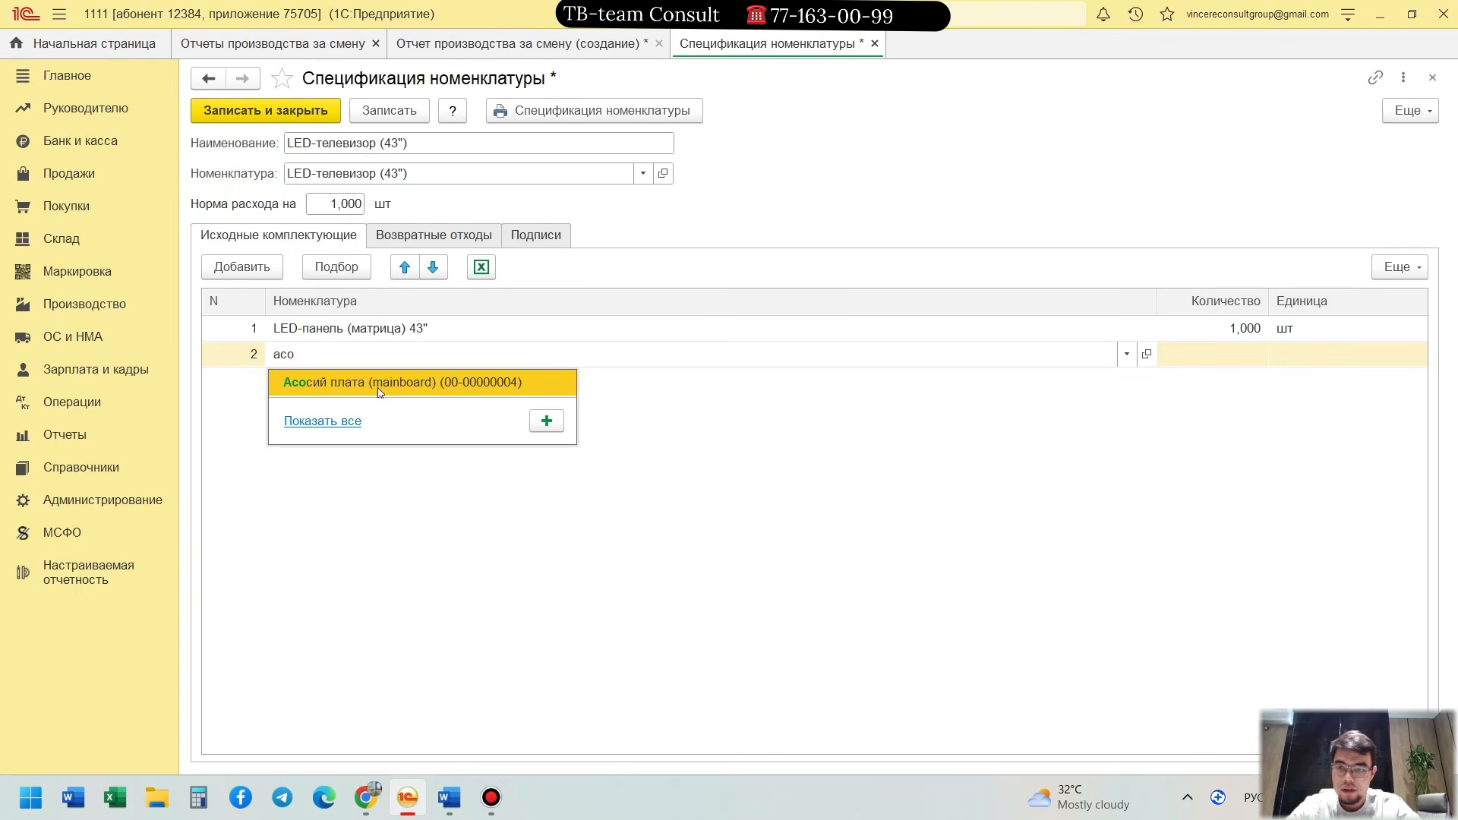
click(379, 382)
click(1213, 354)
click(1188, 449)
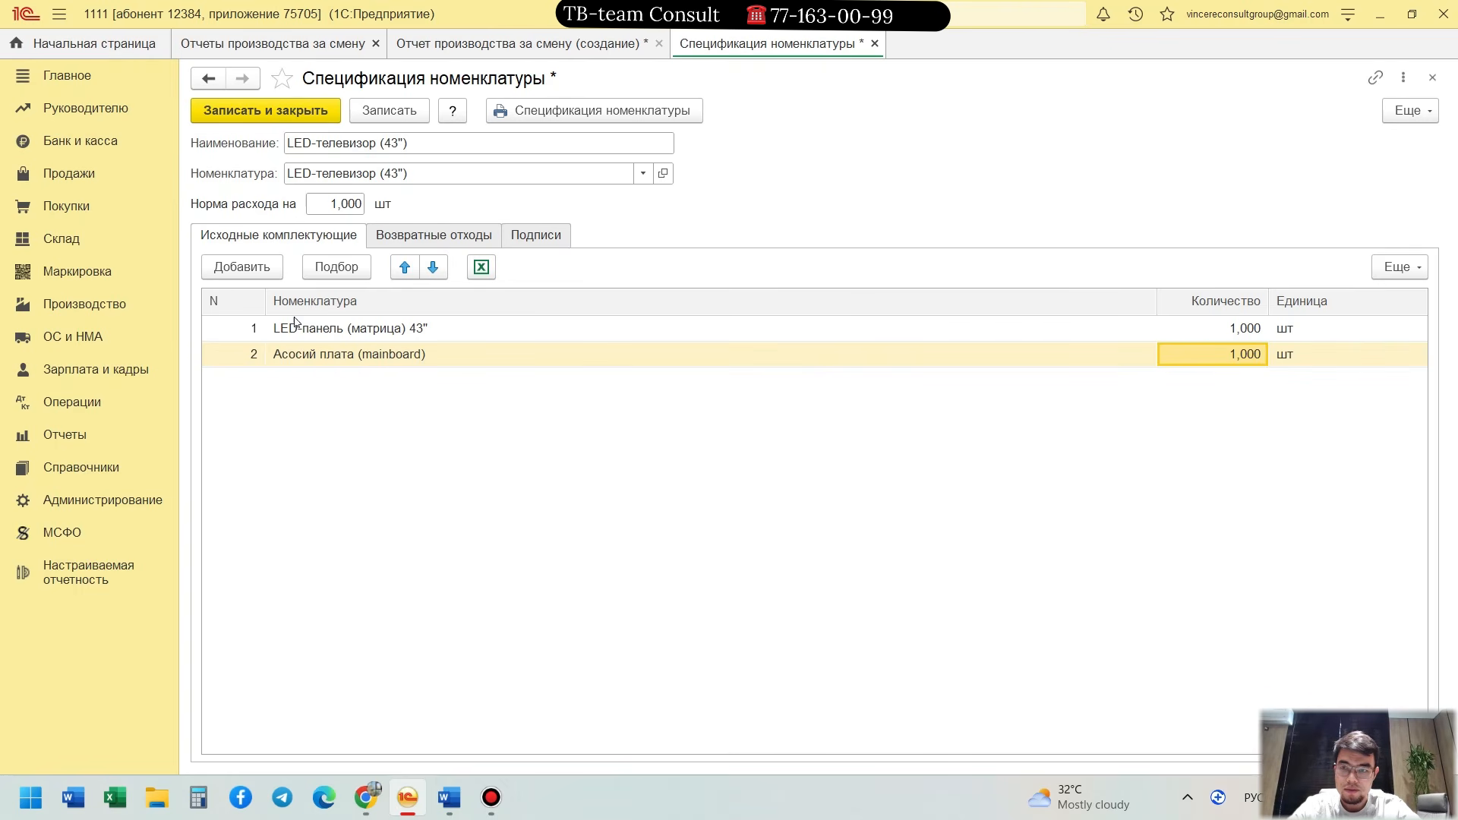
Step: Add Қувват блоки (Power Supply Board) with quantity 1 as the third component, following the norma_rasxod document
key(alt+Tab)
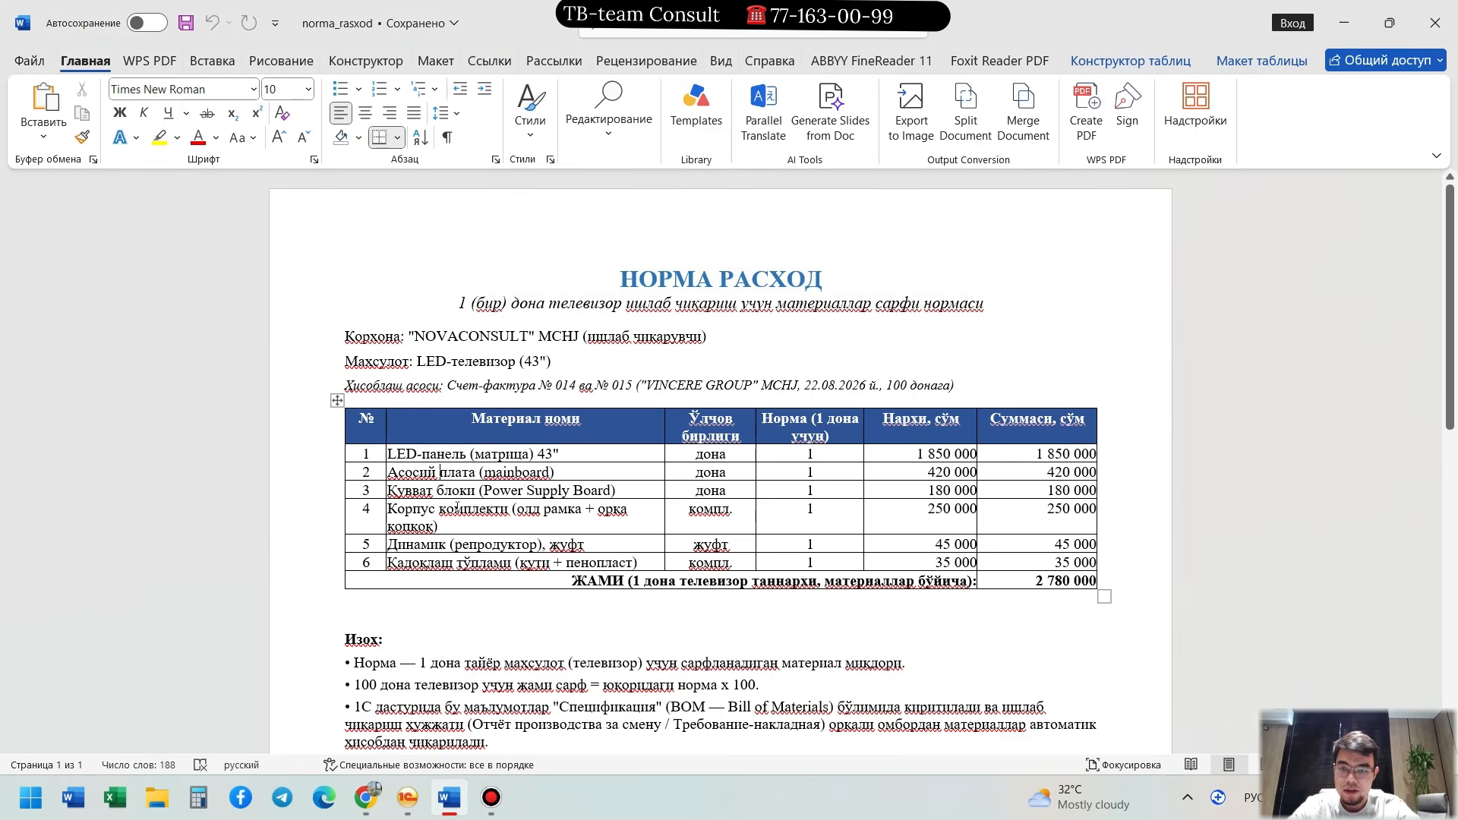
key(alt+Tab)
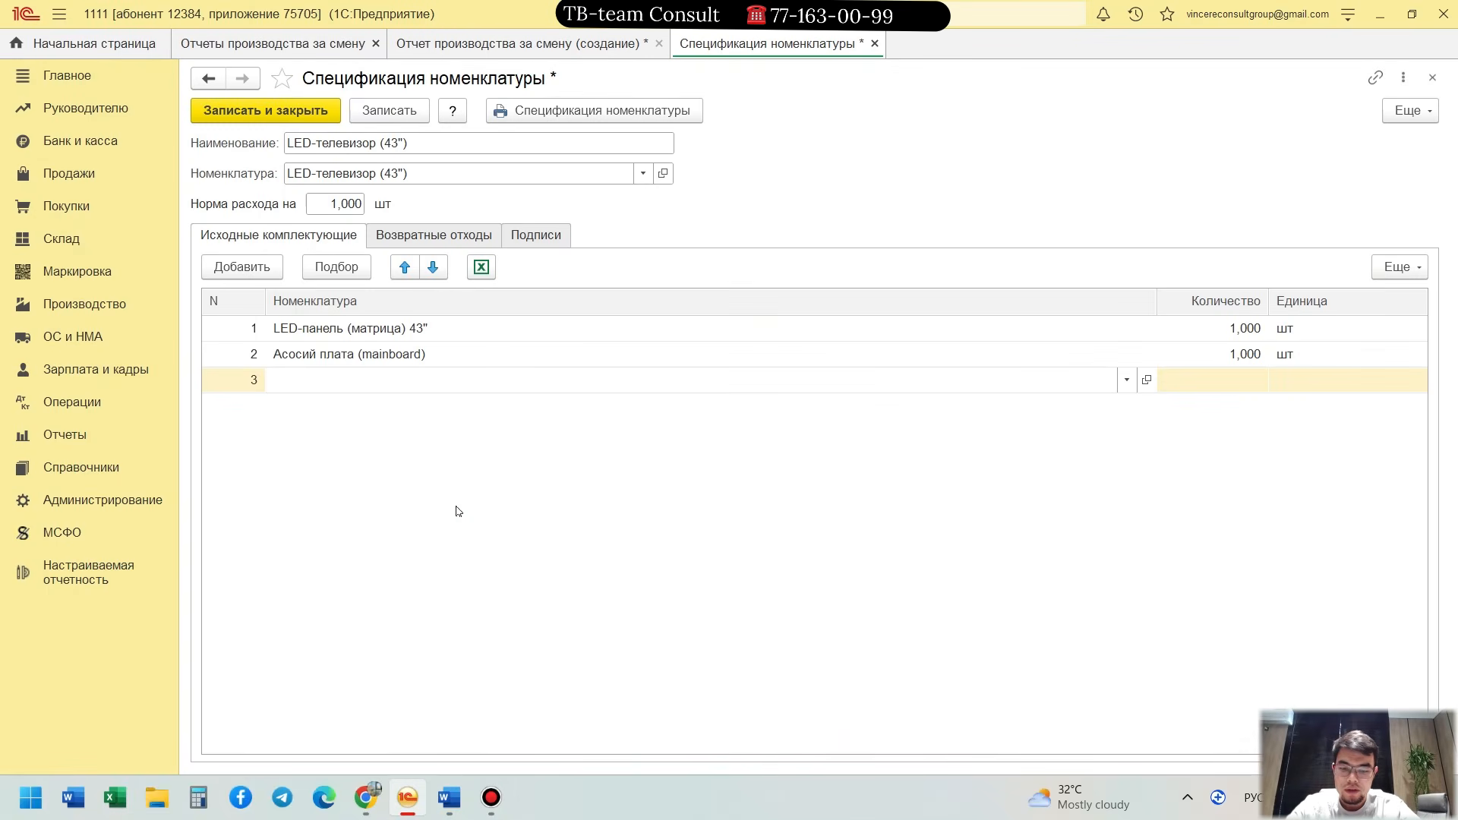
text(бло)
key(BackSpace)
key(BackSpace)
text(ку)
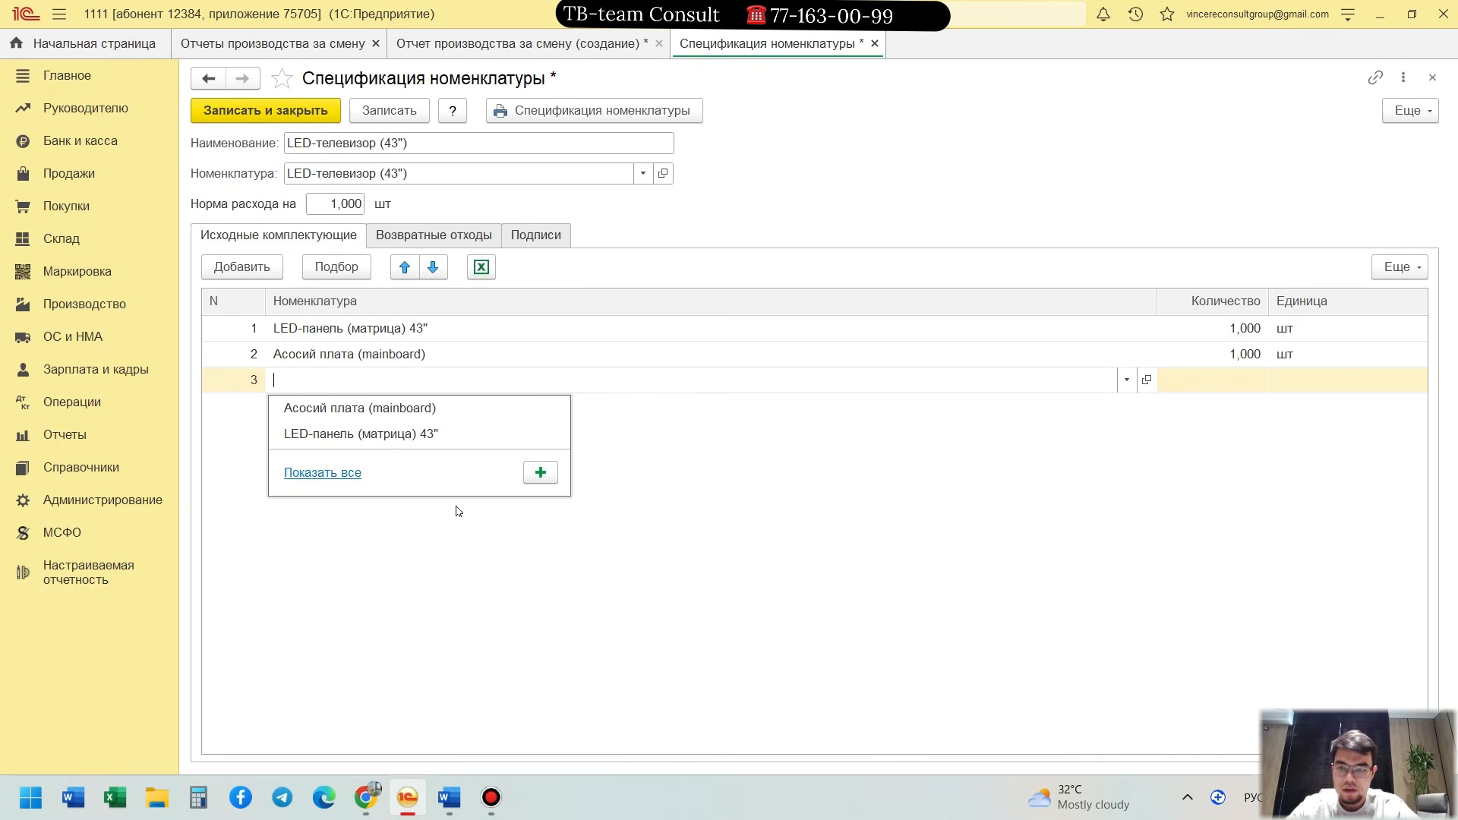
click(338, 471)
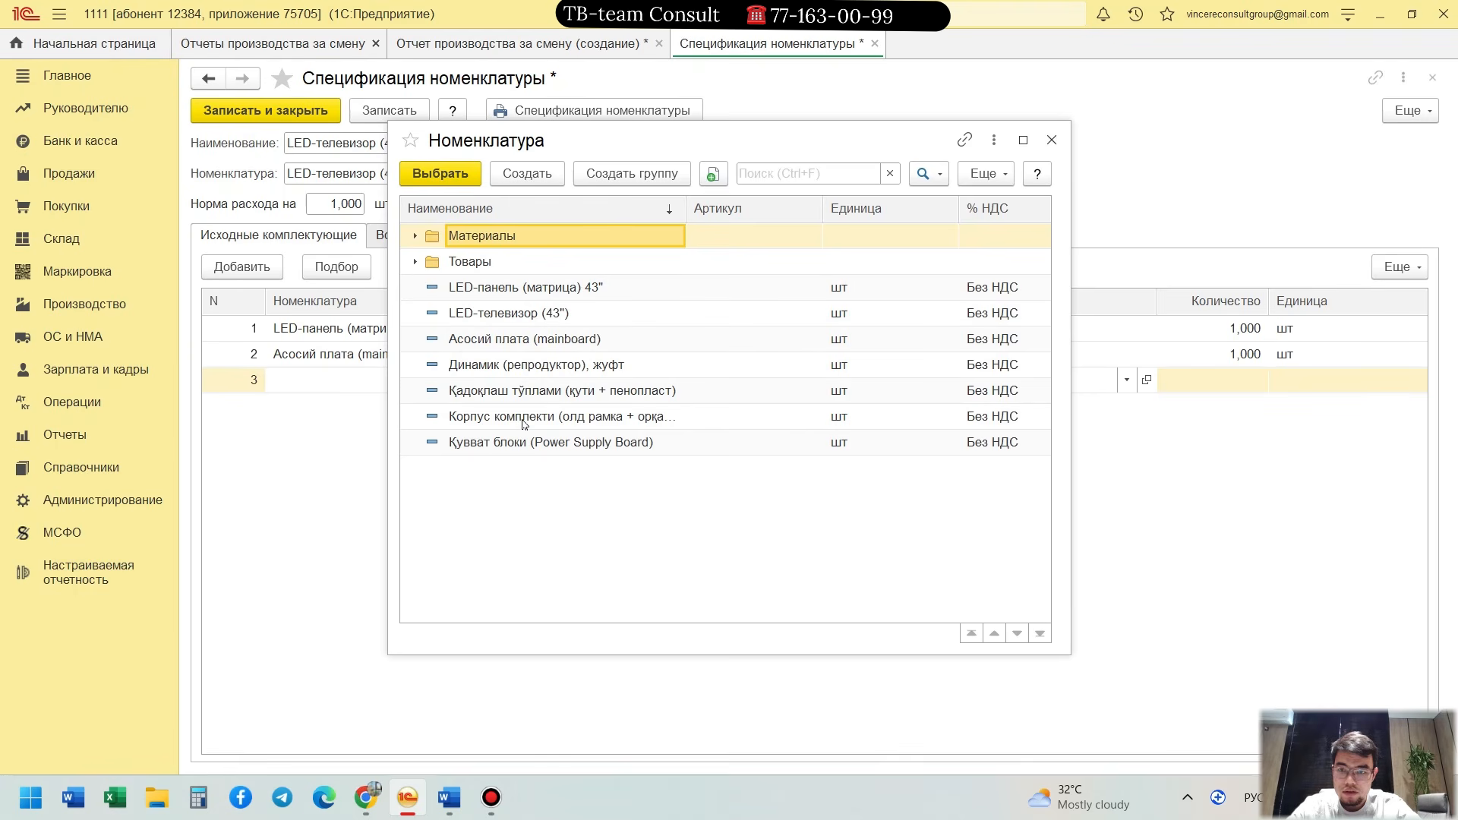
double_click(522, 443)
click(1226, 381)
text(1)
key(Return)
Step: Add Корпус комплекти (олд рамка + орқа қопқоқ) with quantity 1 as the fourth component, following the norma_rasxod document
click(241, 266)
key(alt+Tab)
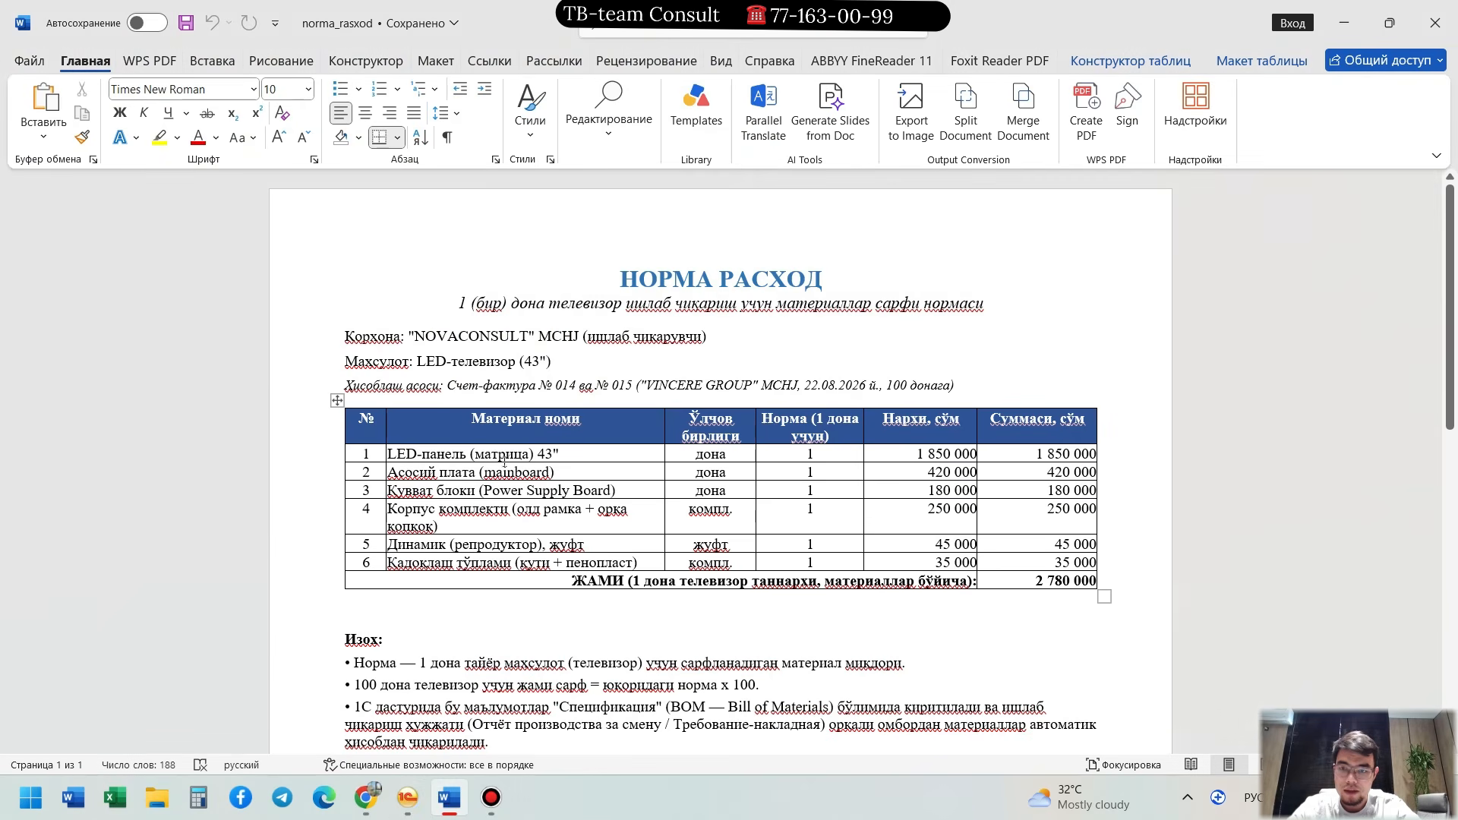
key(alt+Tab)
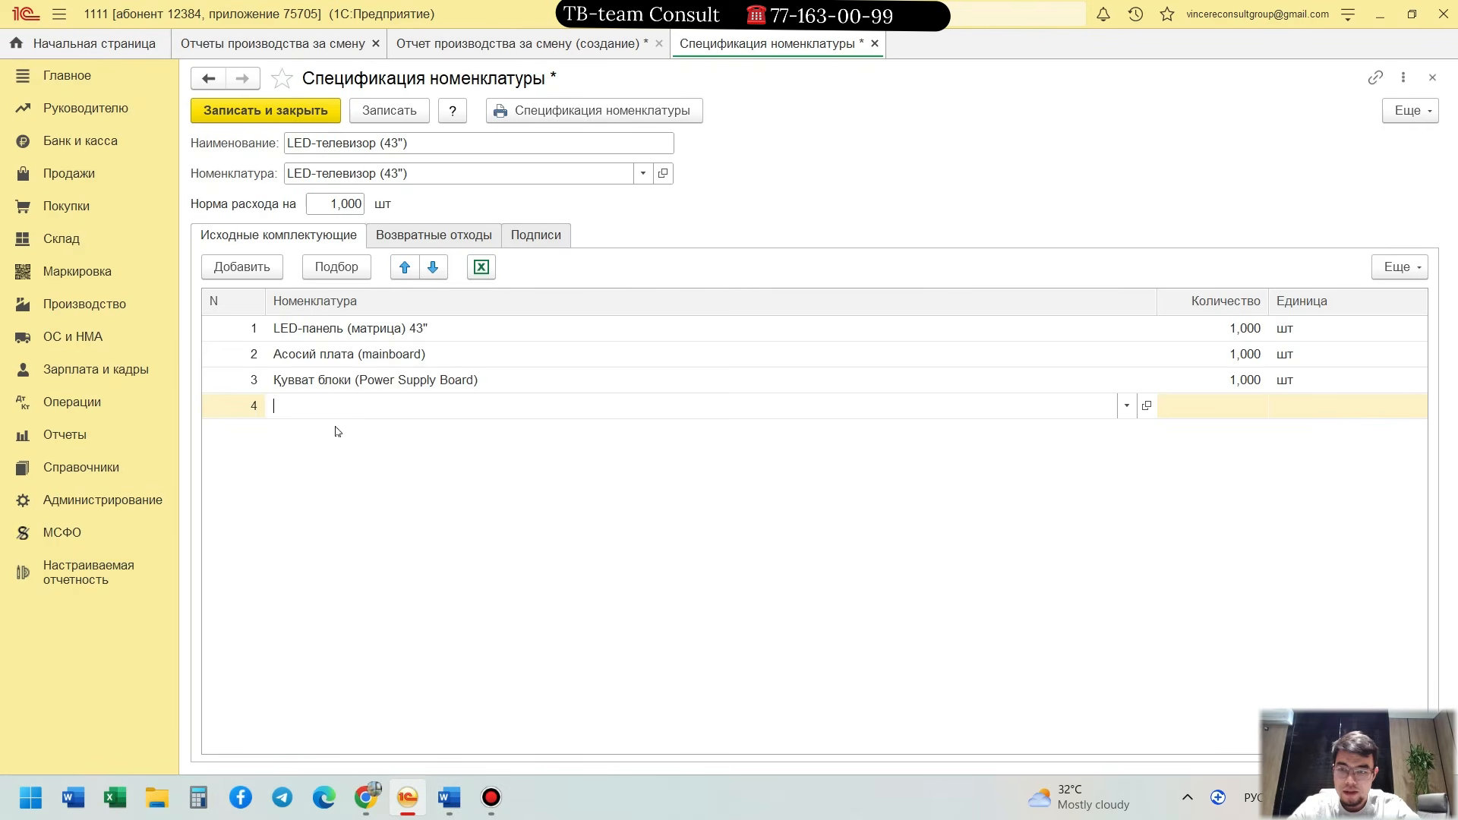
text(корп)
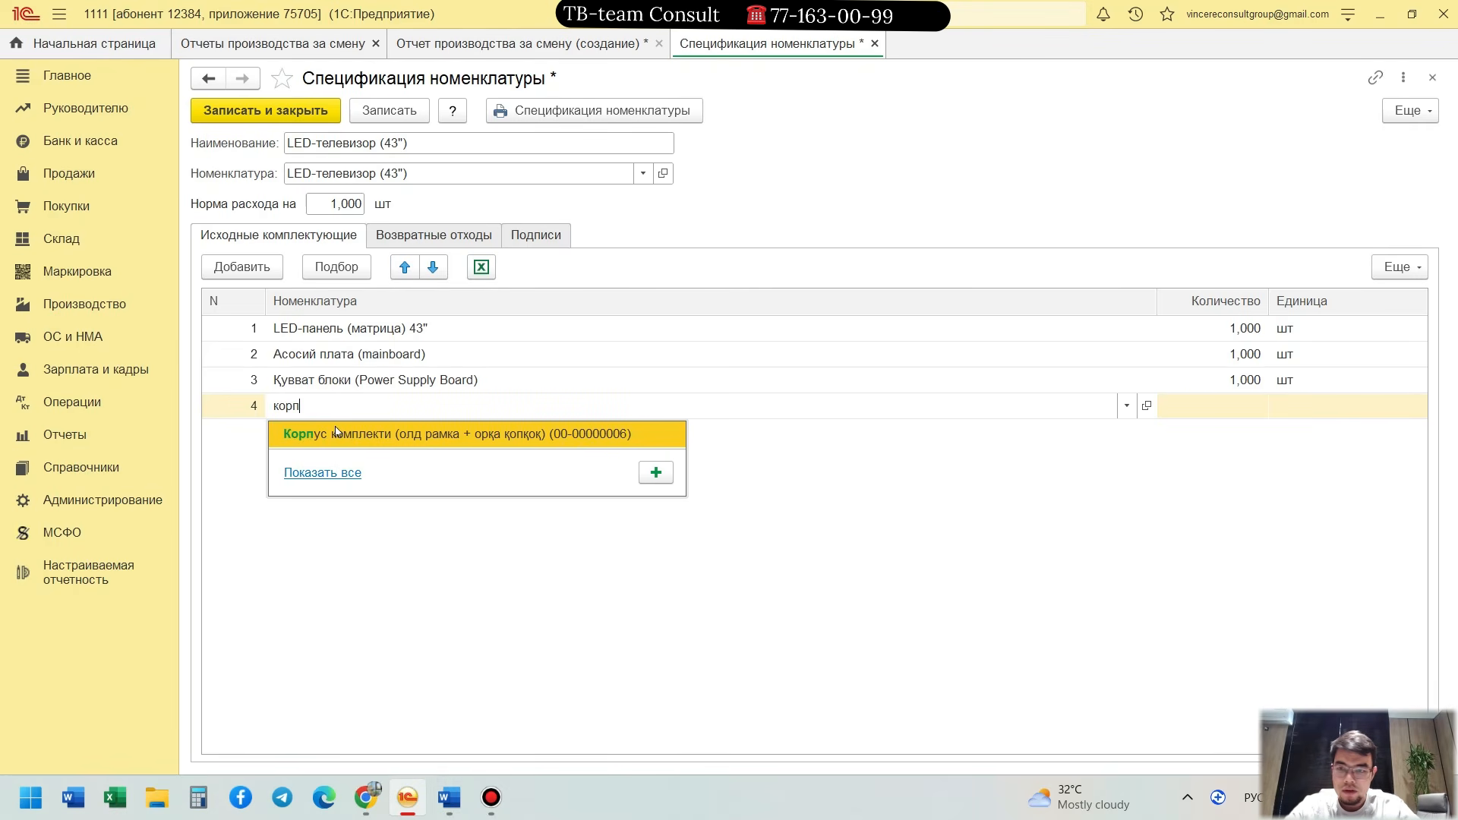
click(320, 427)
key(Return)
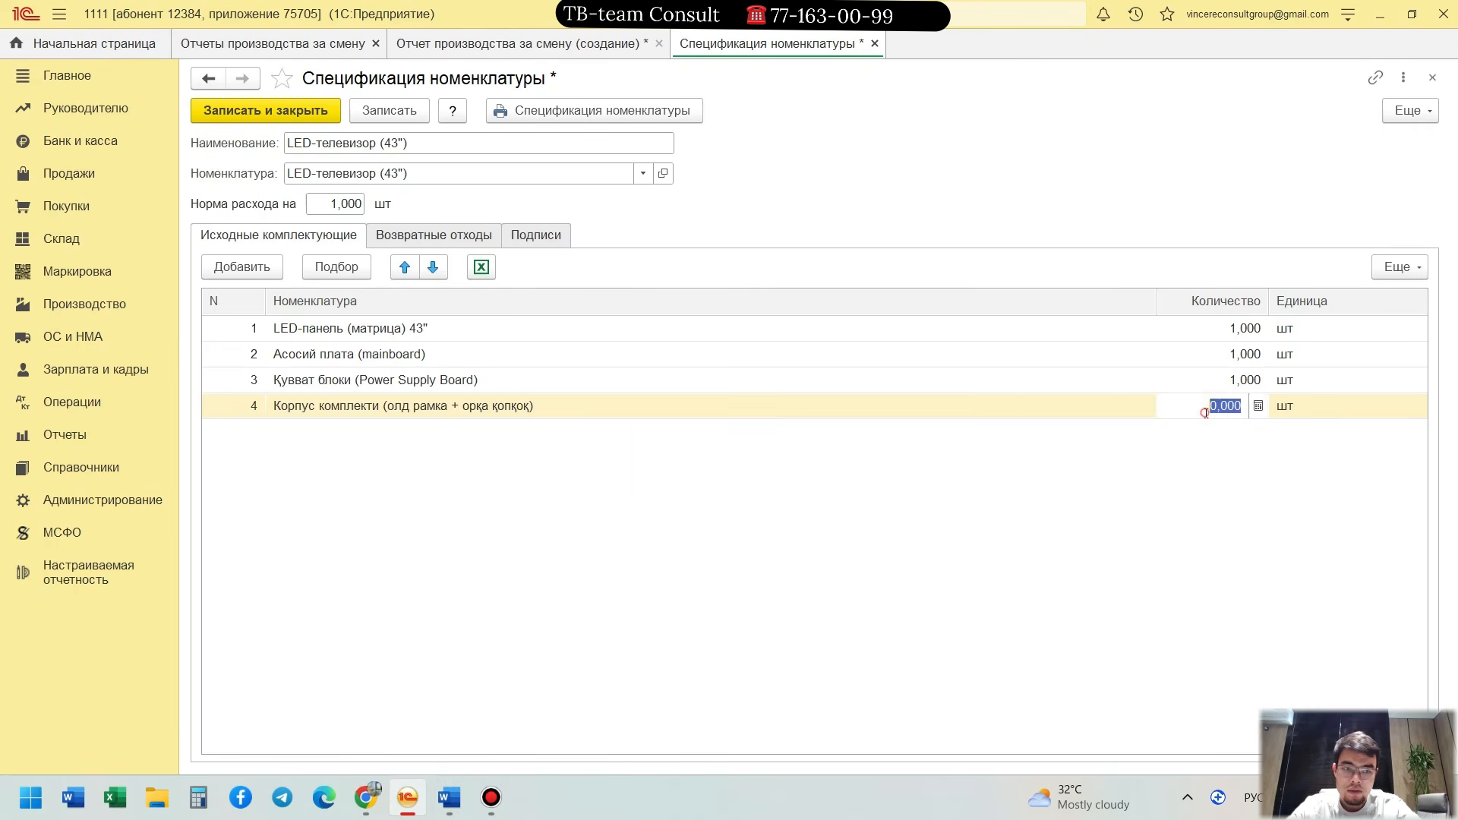
Step: Add Динамик (репродуктор), жуфт with quantity 1 as the fifth component, following the norma_rasxod document
click(242, 267)
key(alt+Tab)
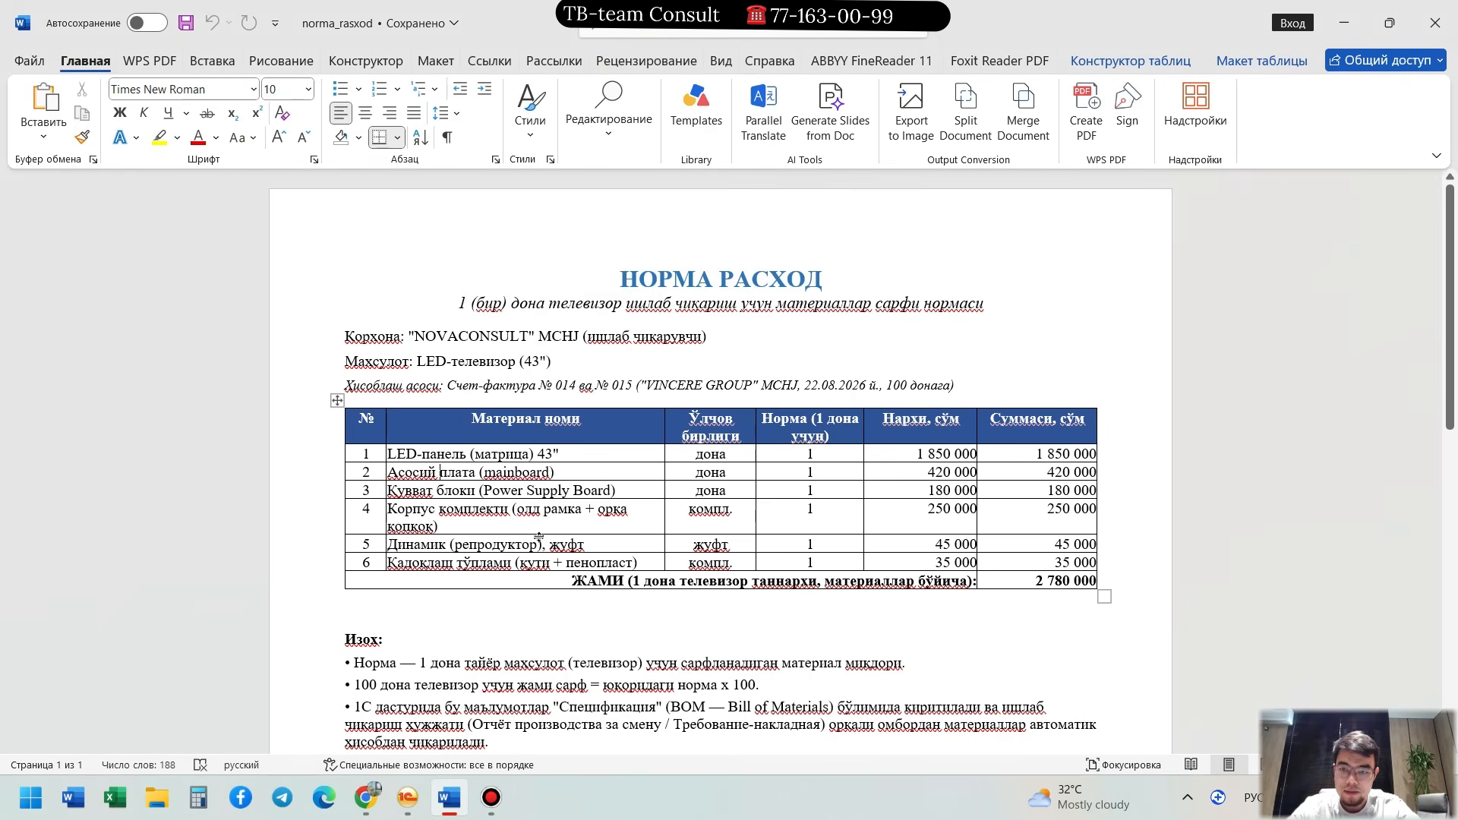
key(alt+Tab)
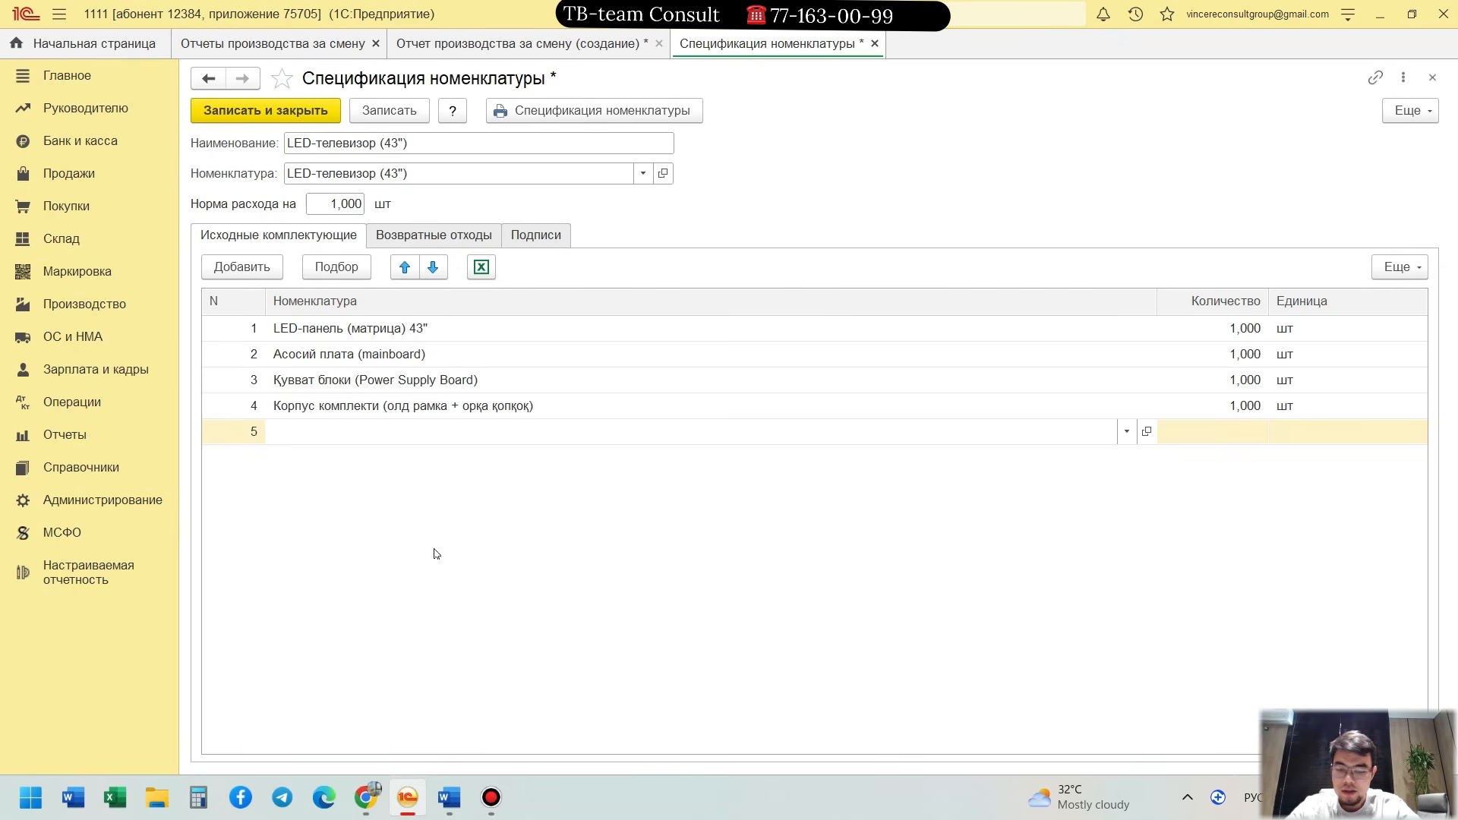
text(дина)
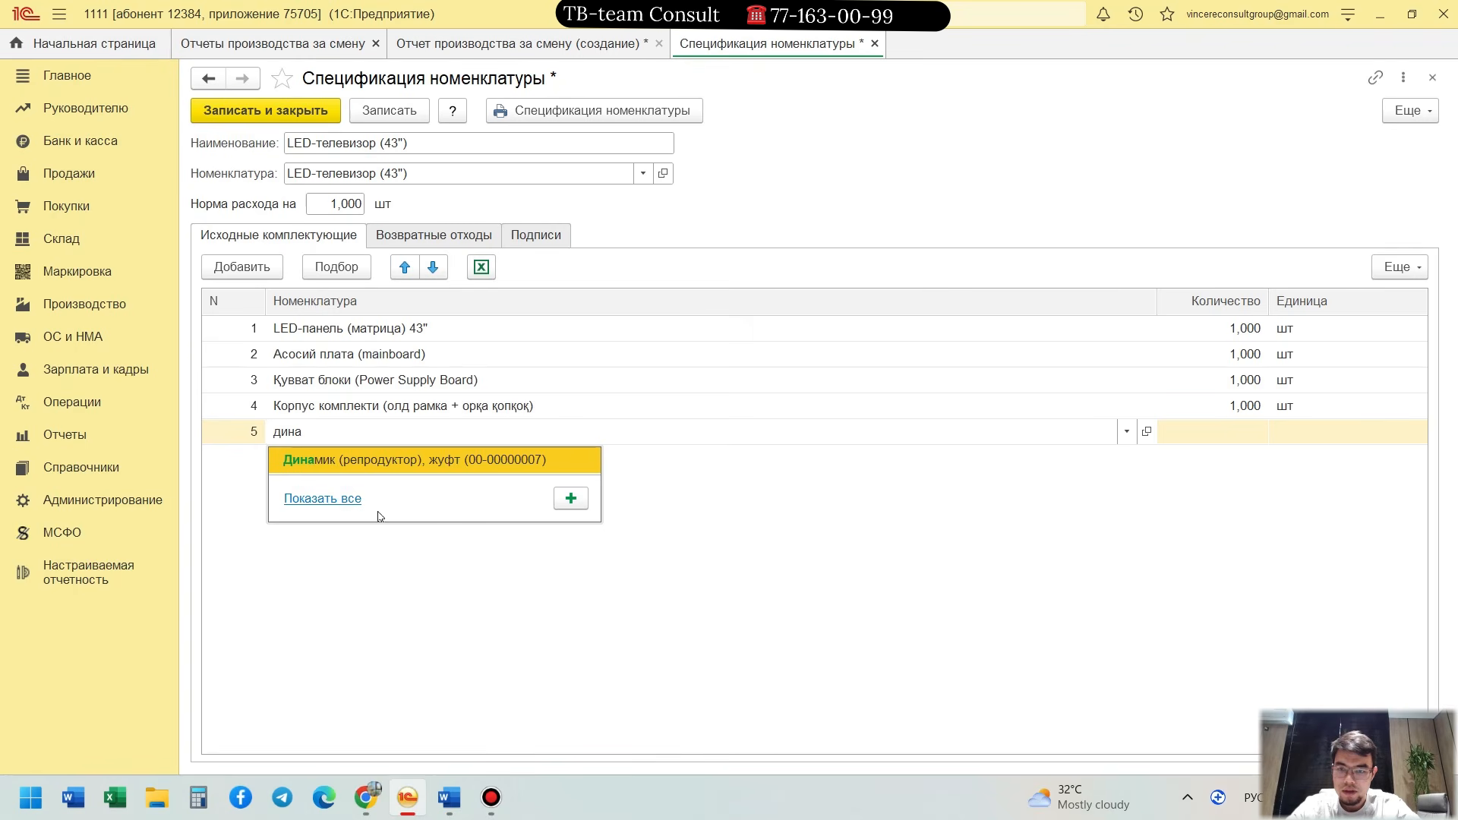
click(423, 461)
click(1241, 435)
text(1)
click(1228, 498)
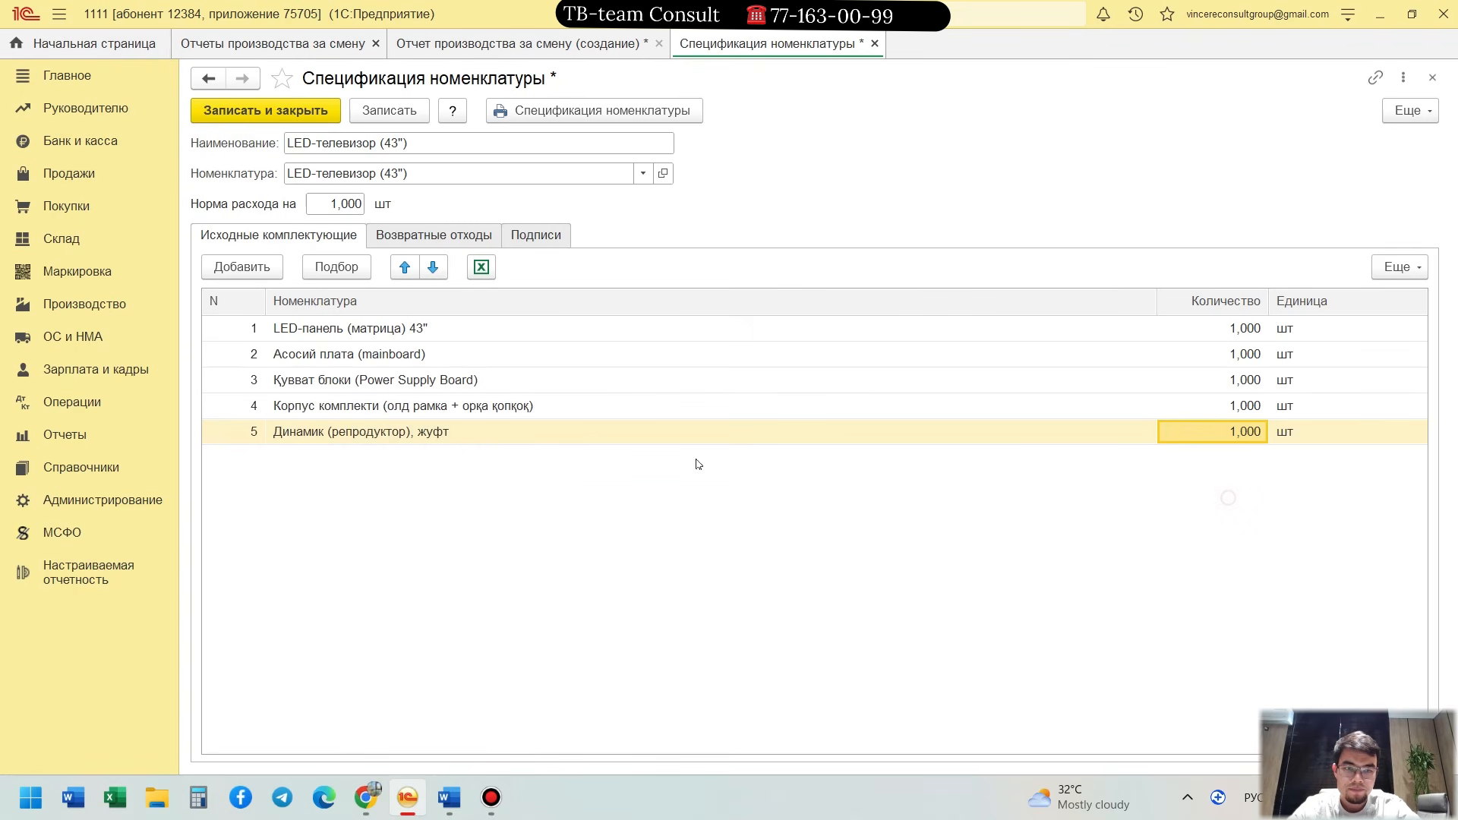
Step: Add Қадоқлаш тўплами (қути + пенопласт) with quantity 1 as the sixth component, following the norma_rasxod document
click(242, 267)
key(alt+Tab)
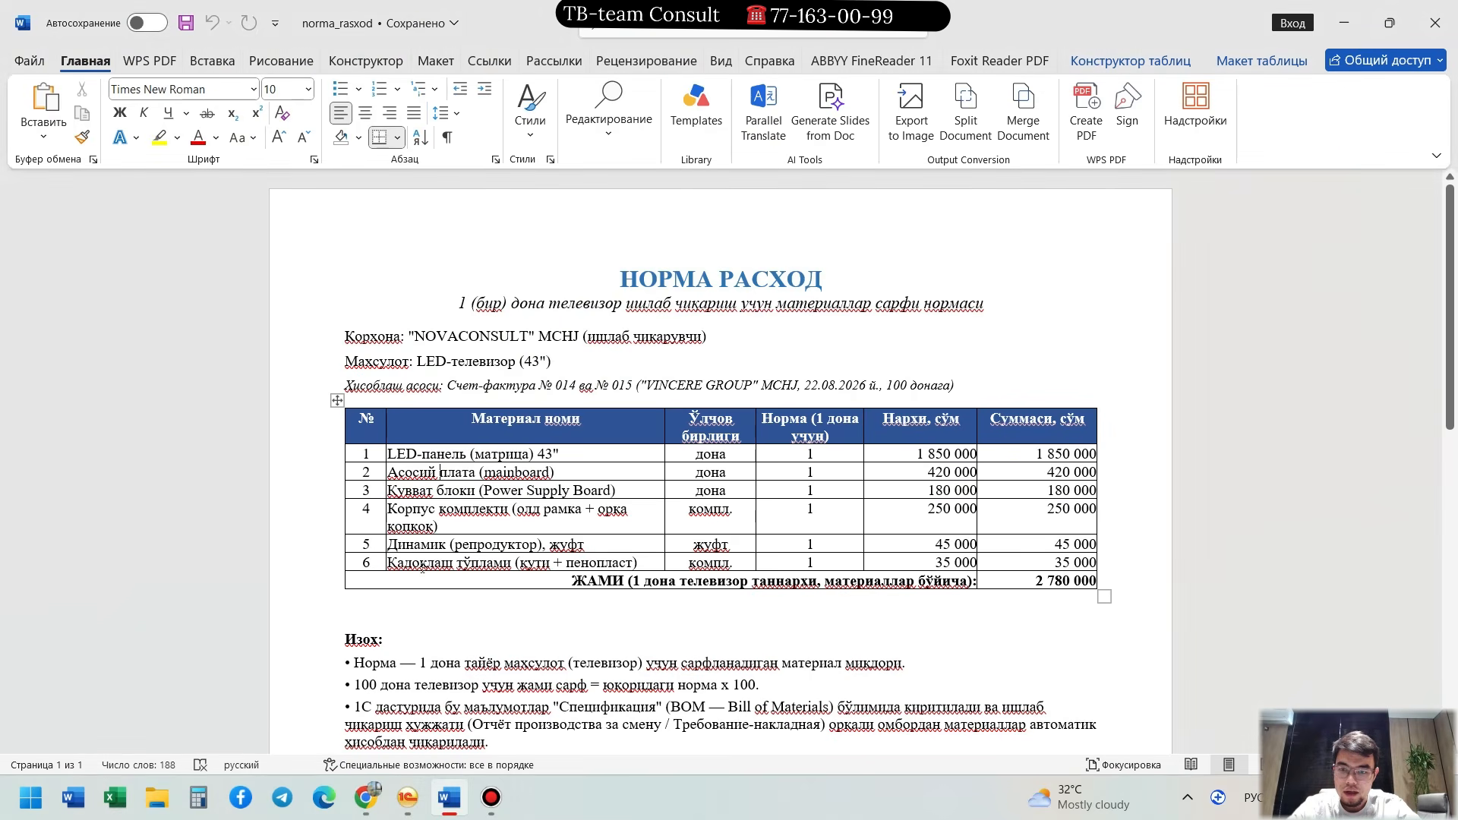
key(alt+Tab)
text(кад)
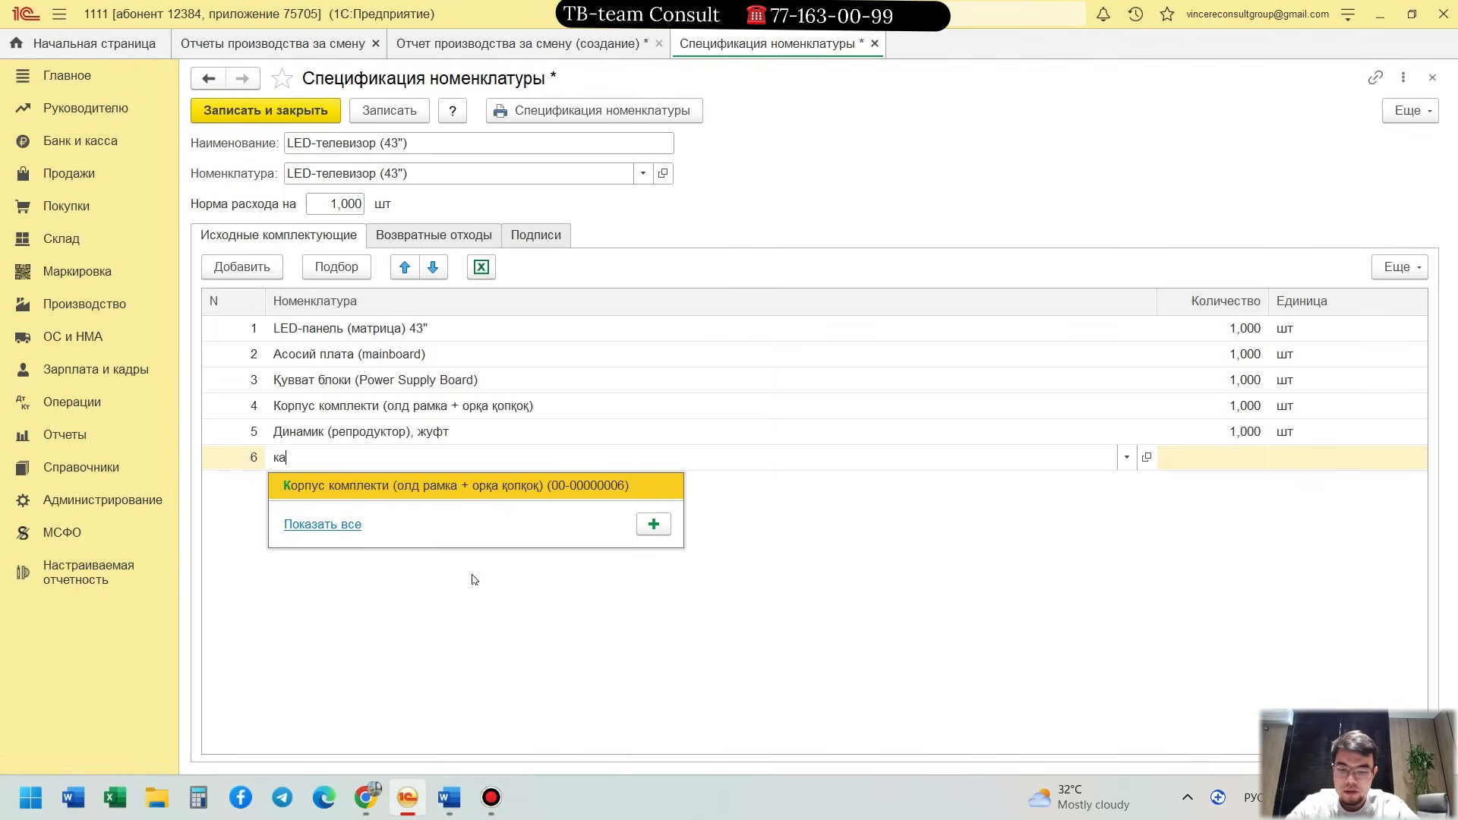
key(BackSpace)
key(BackSpace)
key(BackSpace)
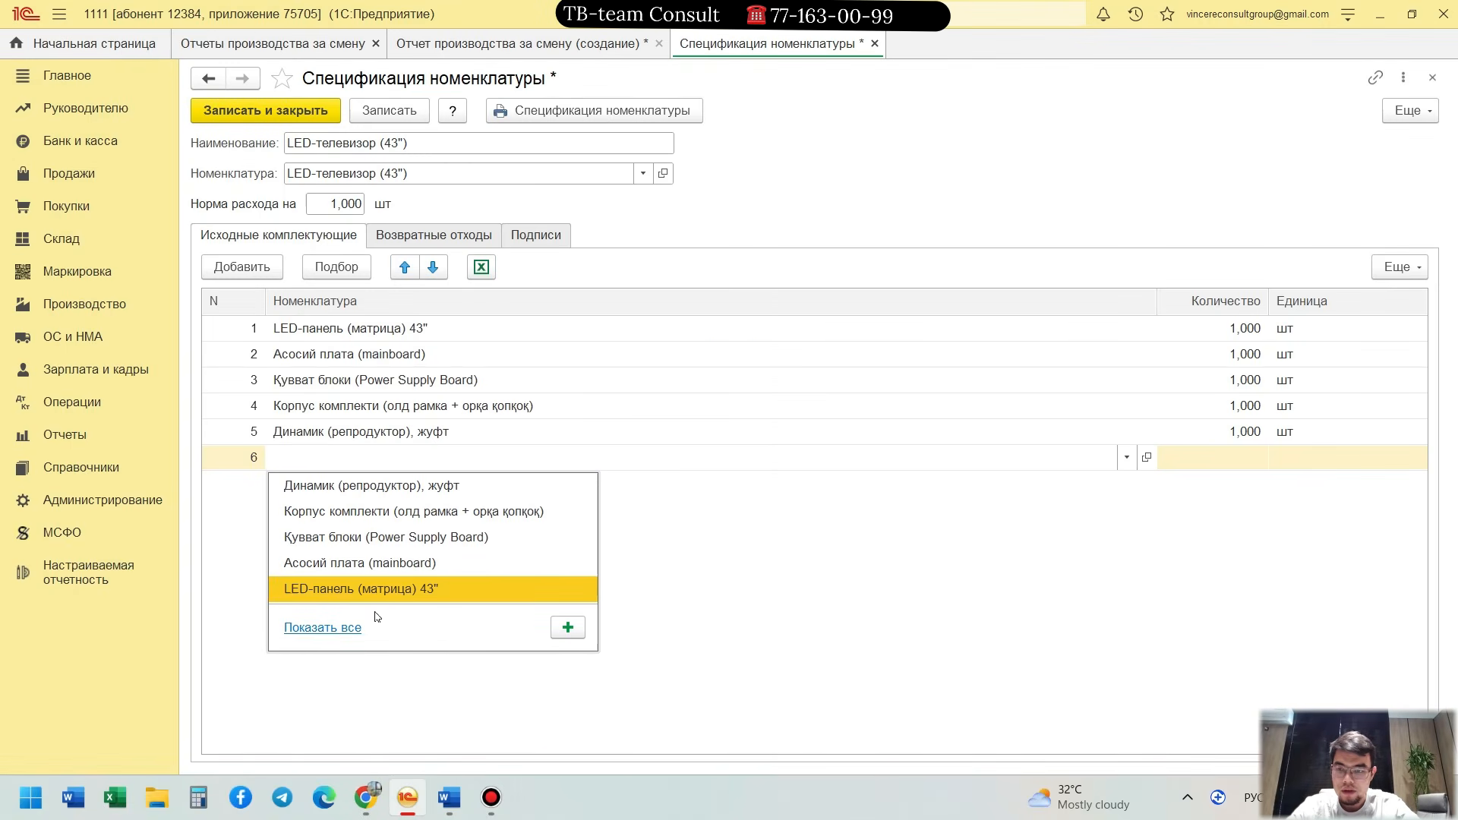
click(322, 631)
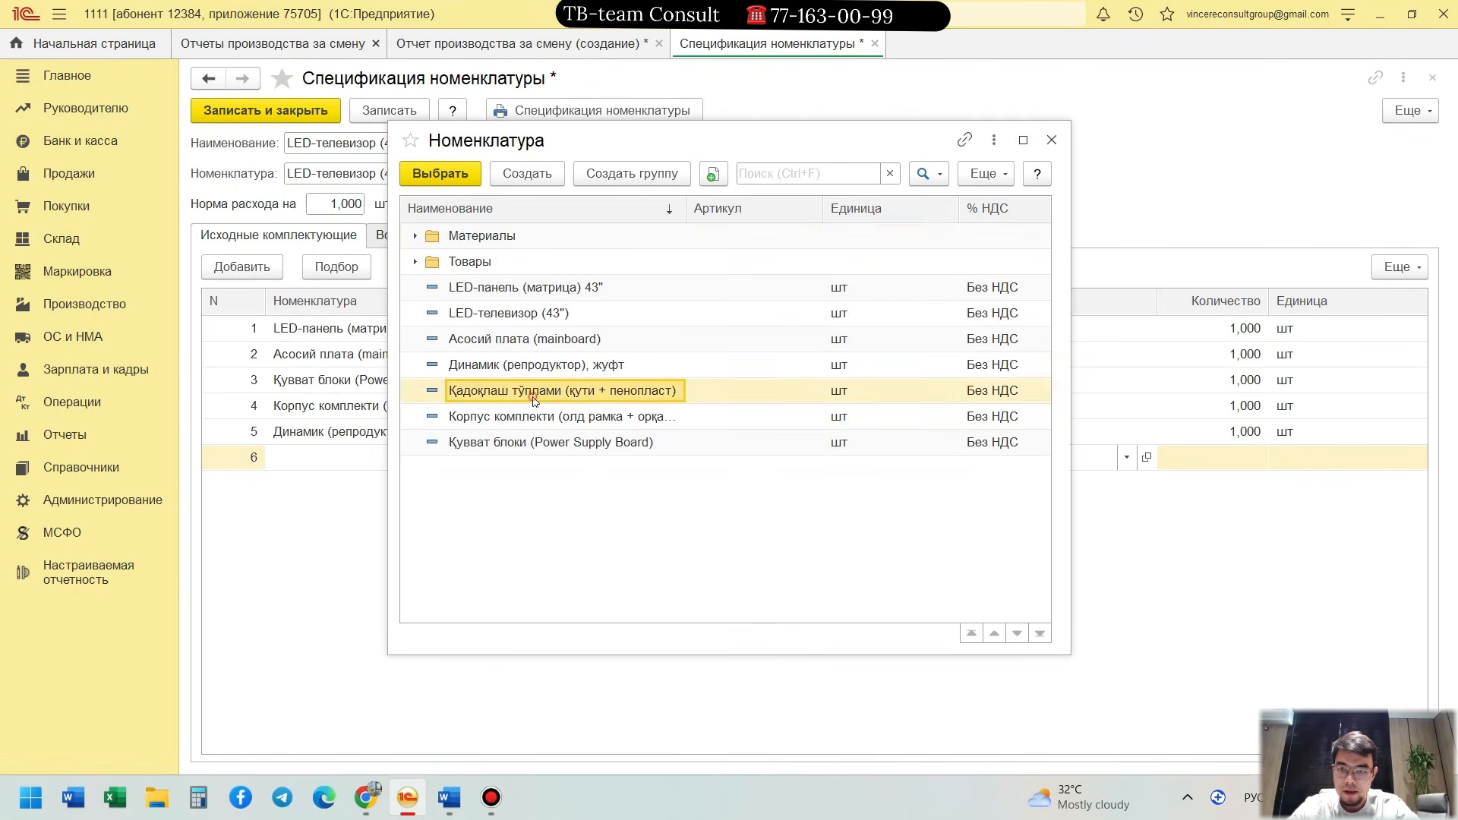
double_click(532, 392)
click(1215, 457)
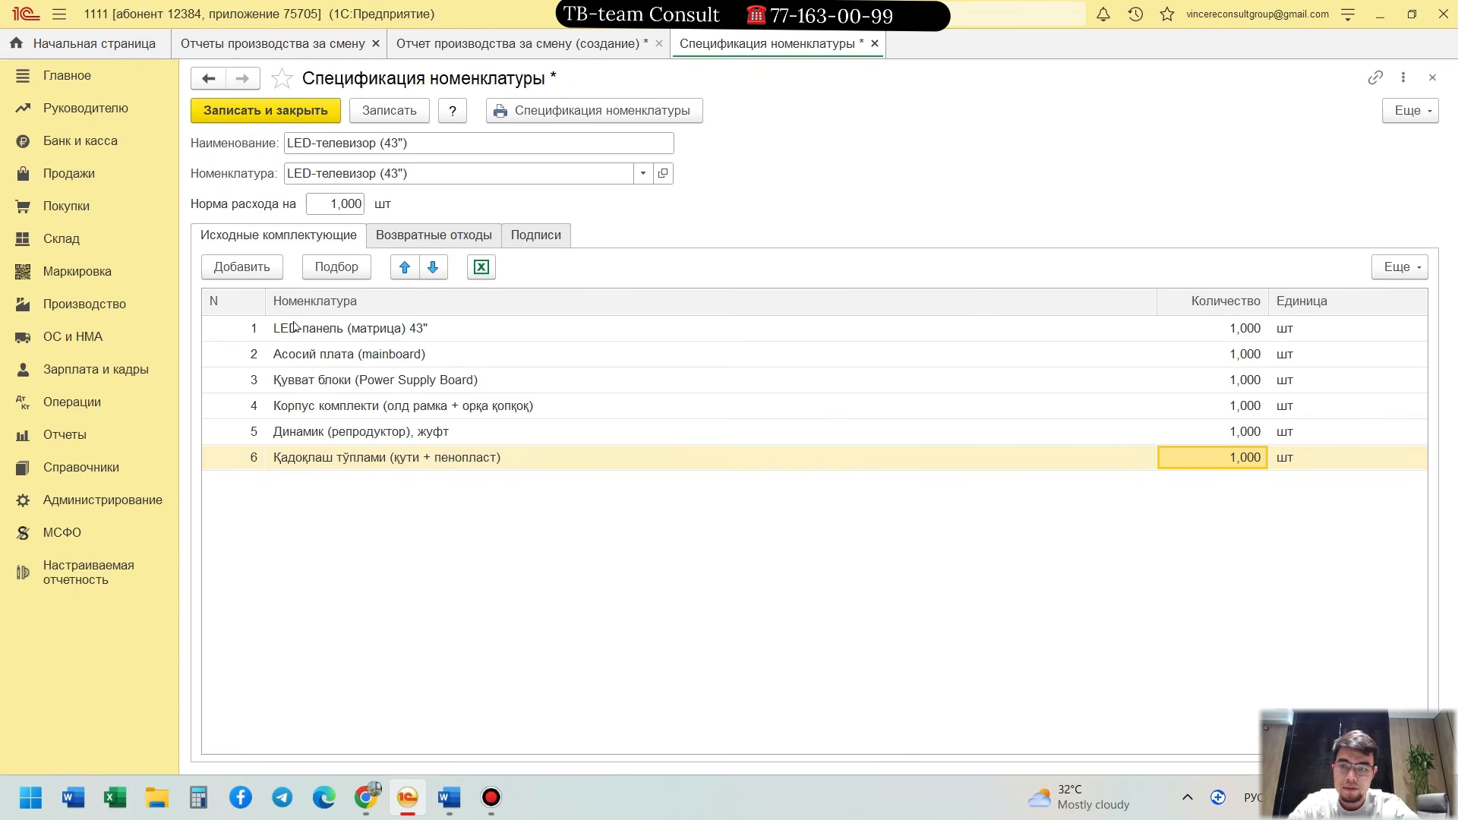
Step: Save and close the specification, and assign LED-телевизор (43") as the Спецификация of the product line in the shift report
click(243, 110)
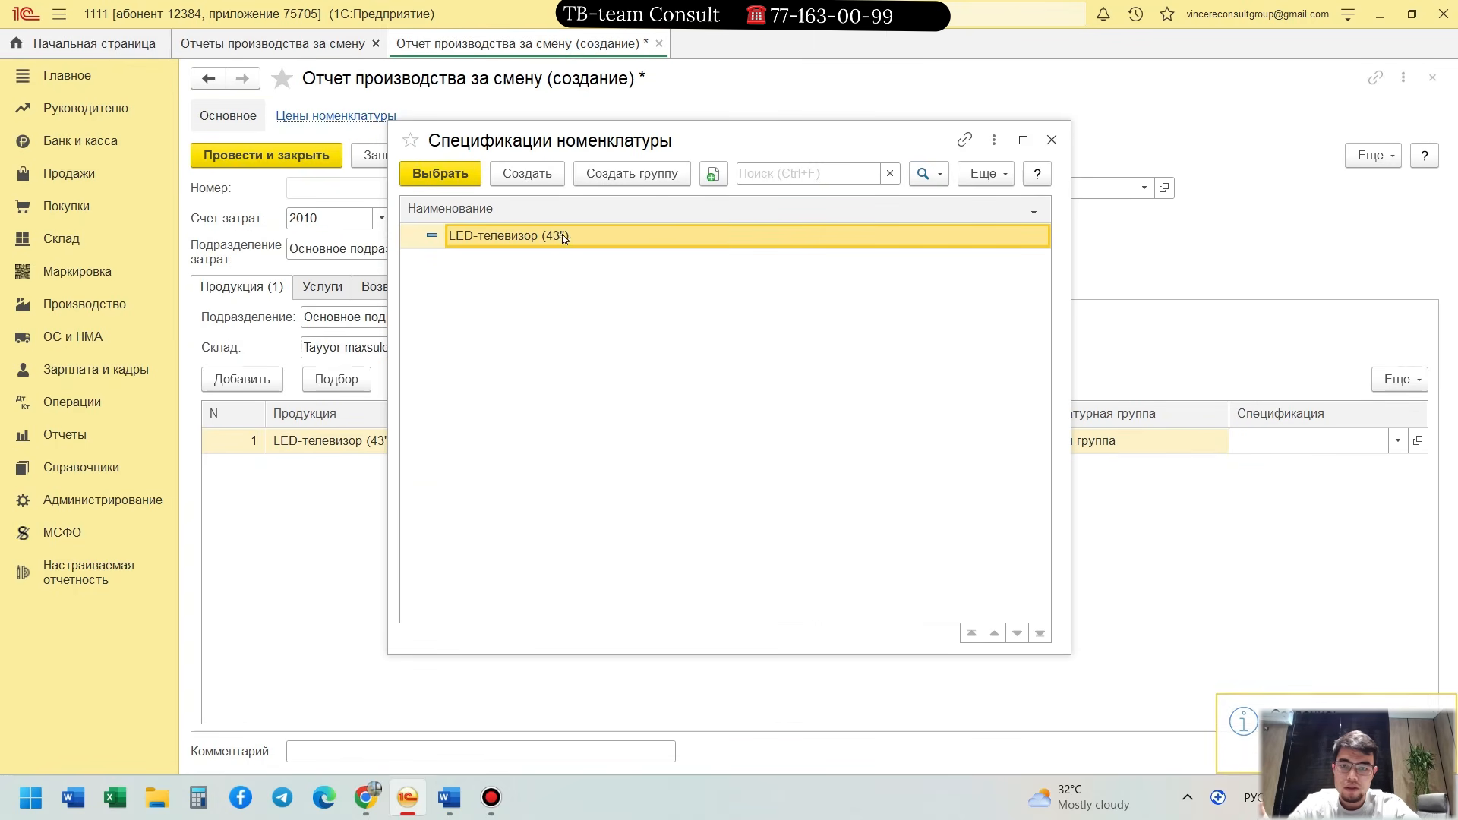
click(1051, 139)
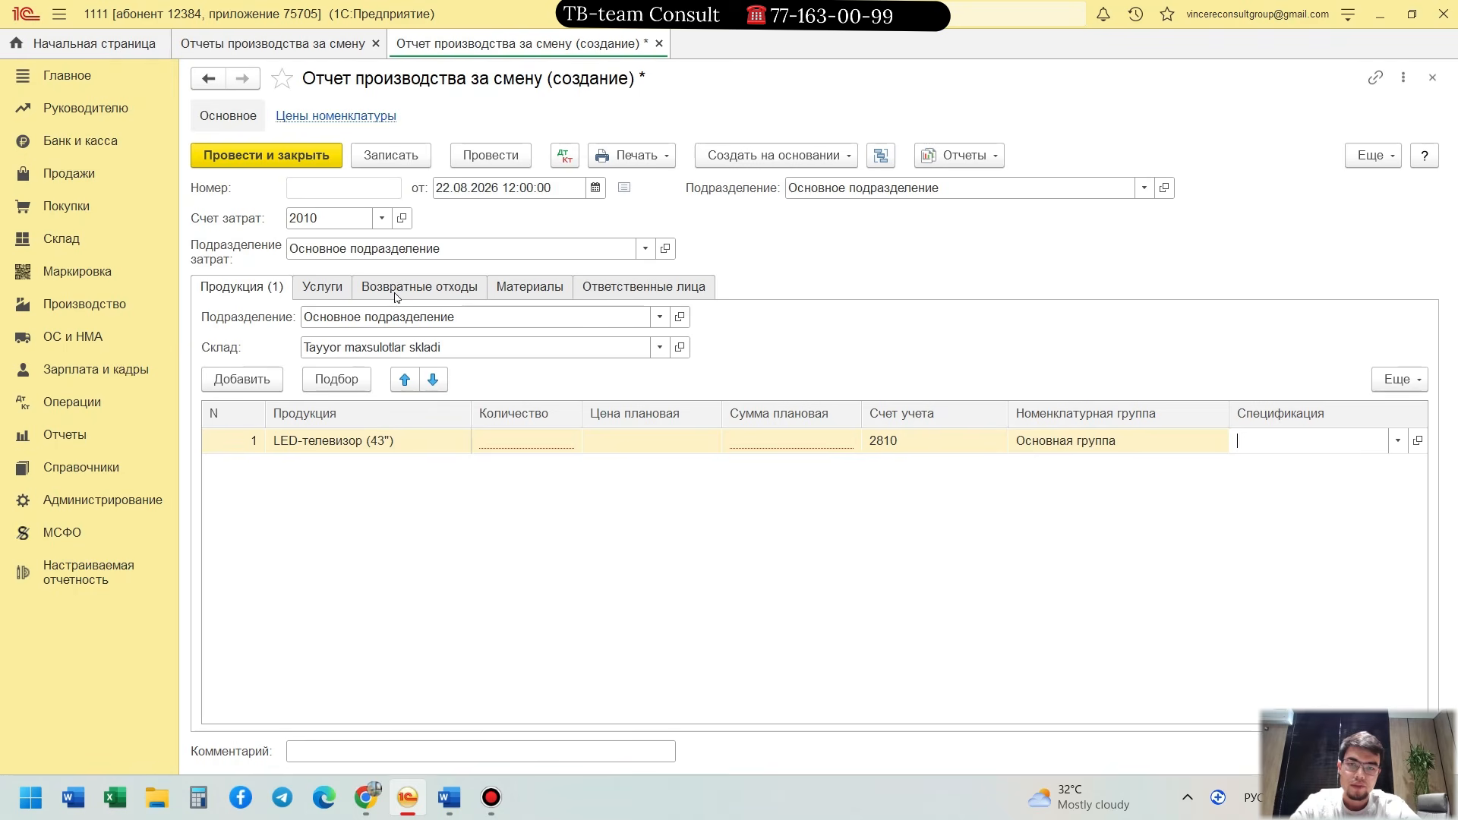
click(1398, 441)
click(1224, 566)
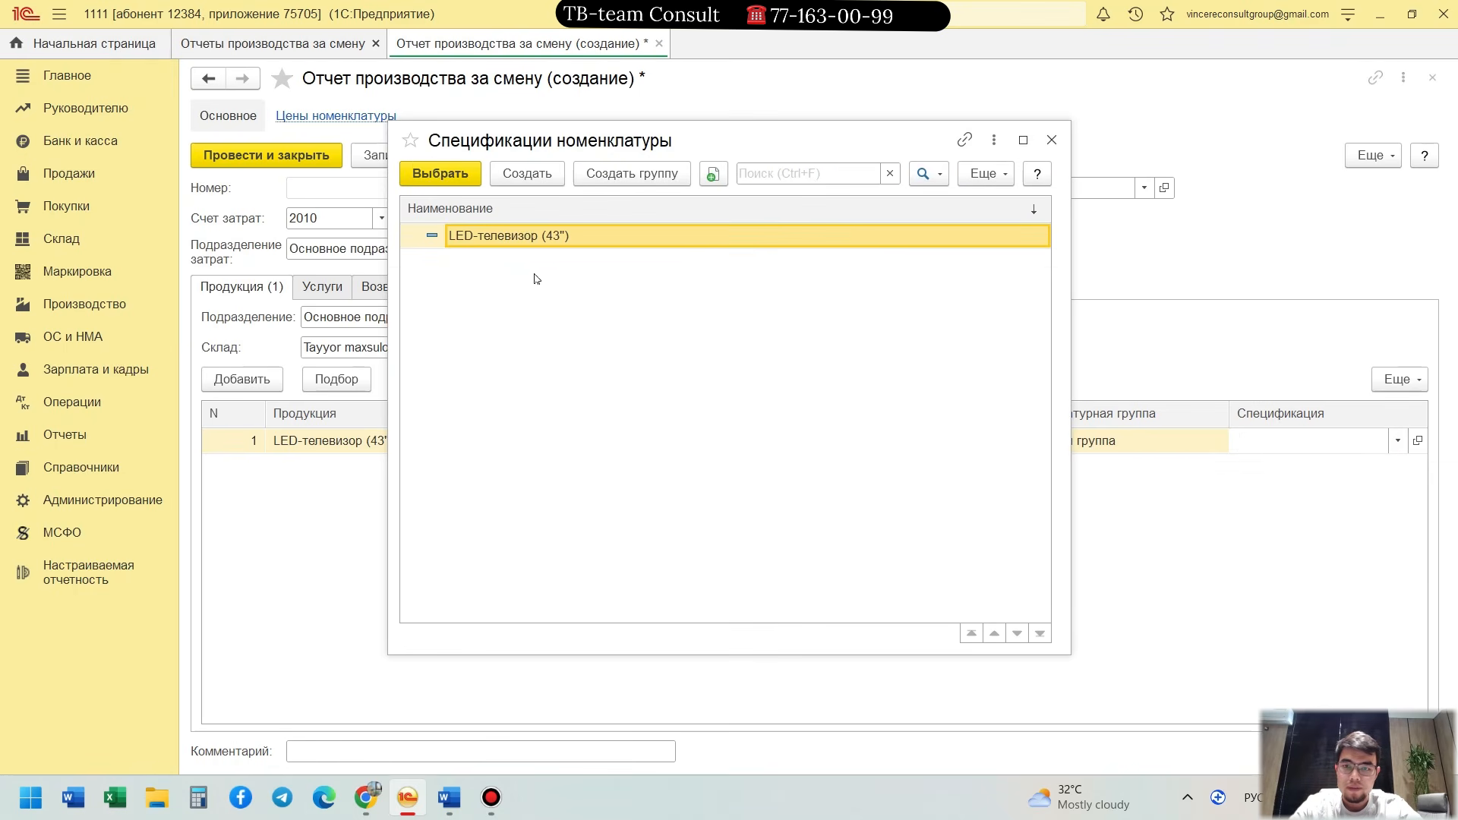
double_click(527, 239)
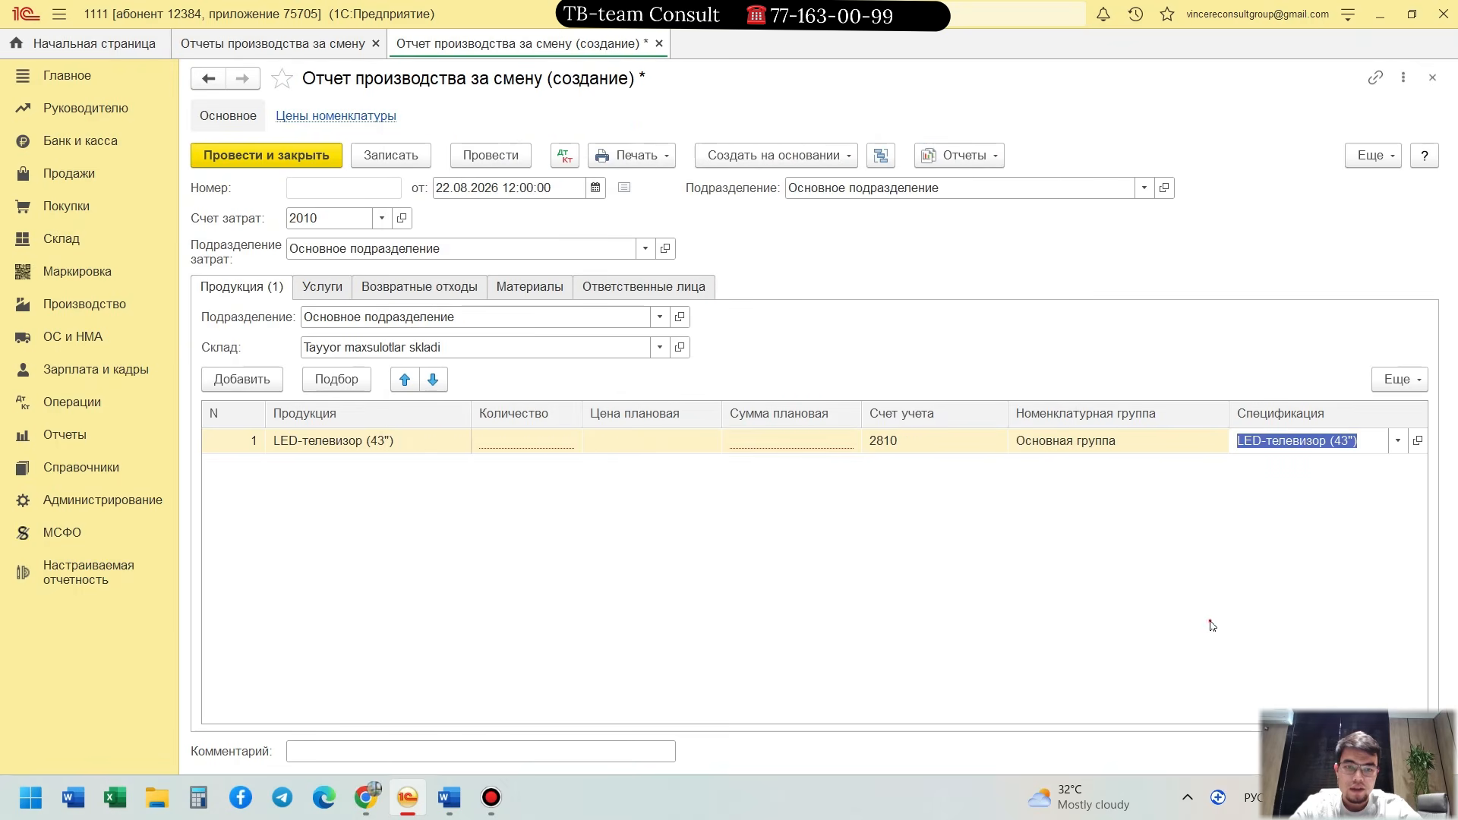
Step: Set the Количество of the LED-телевизор (43") product line to 100
click(533, 448)
click(533, 448)
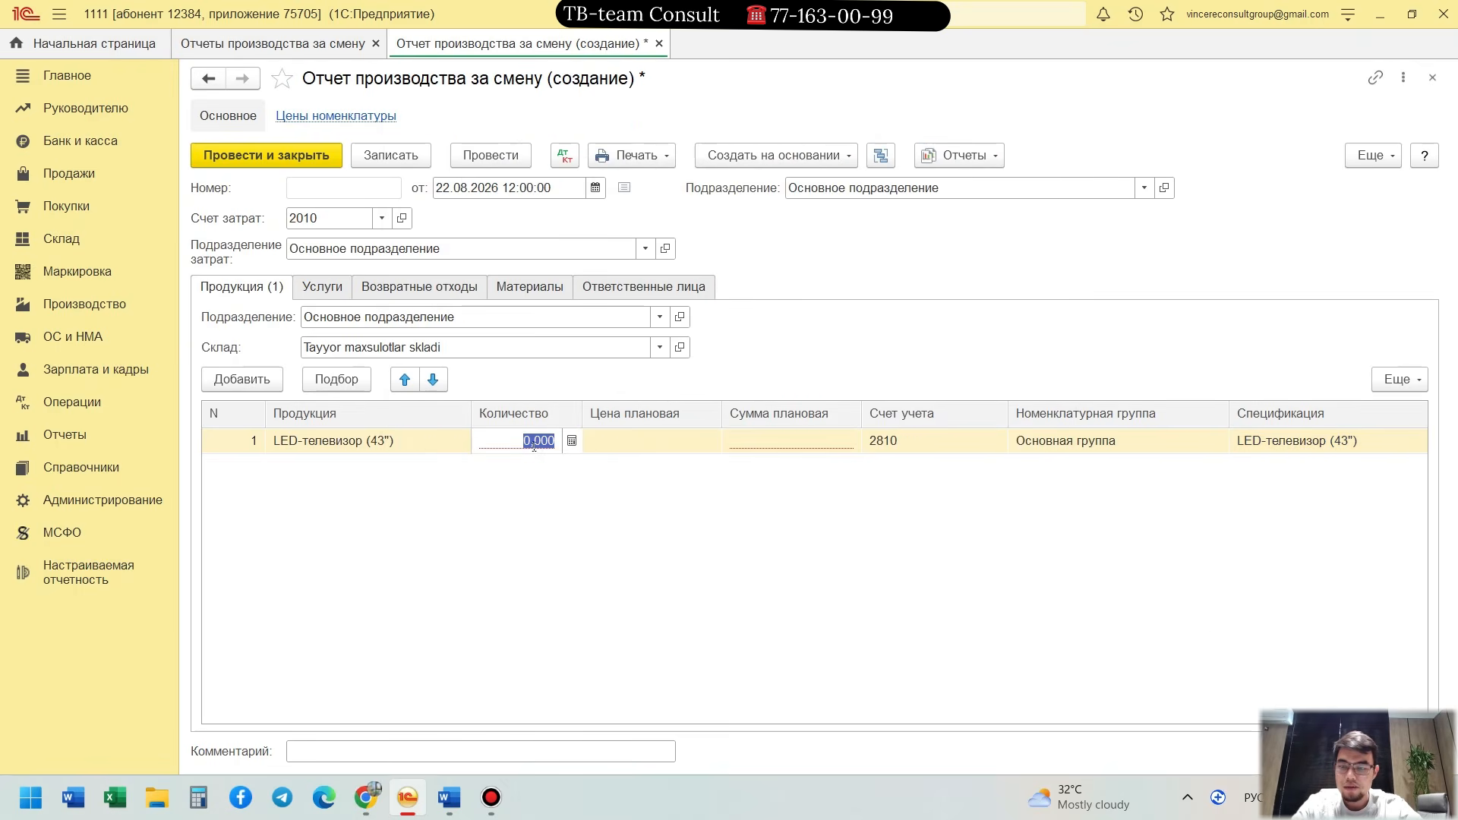
text(10)
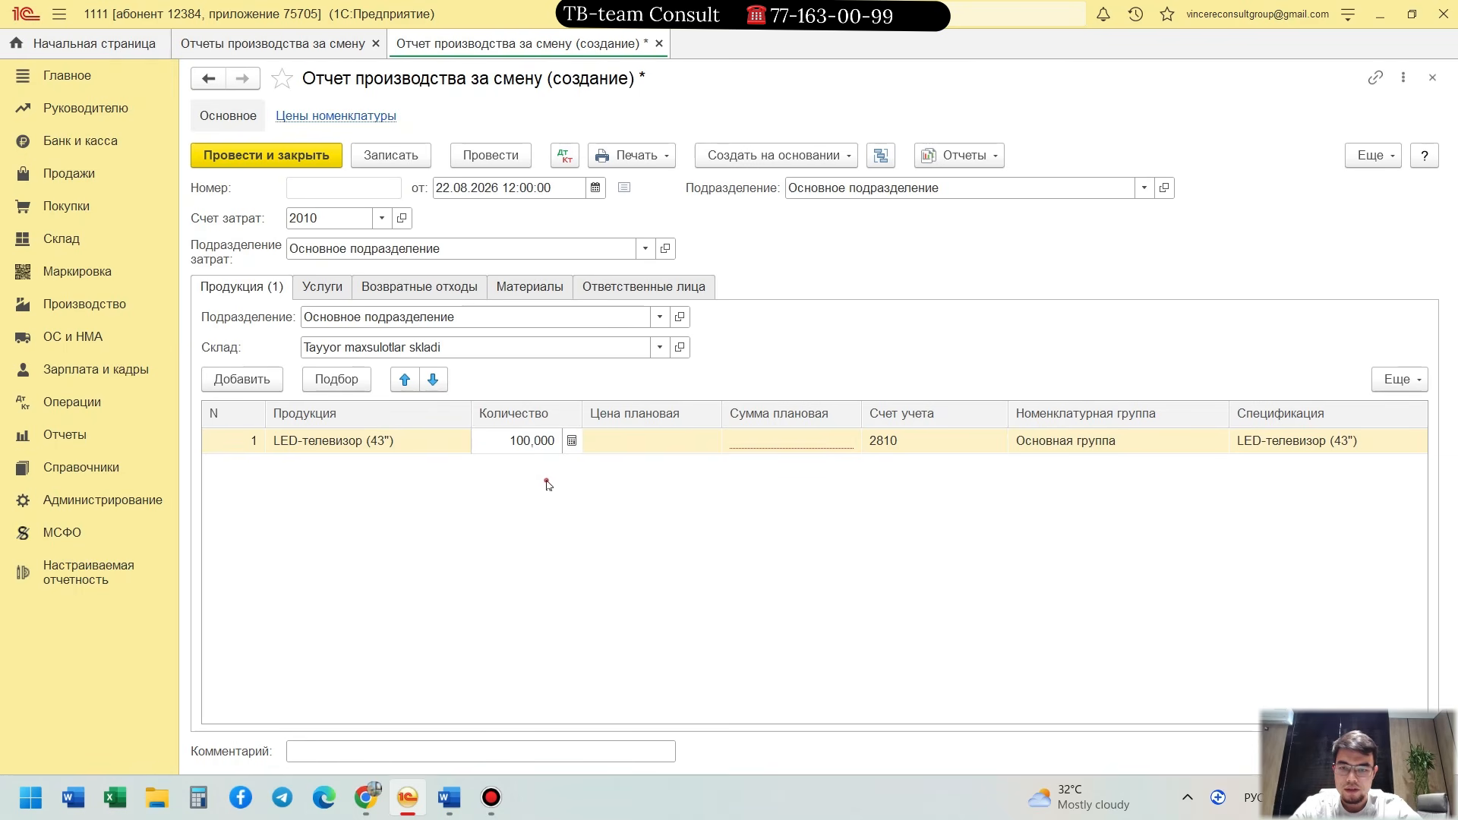
click(545, 480)
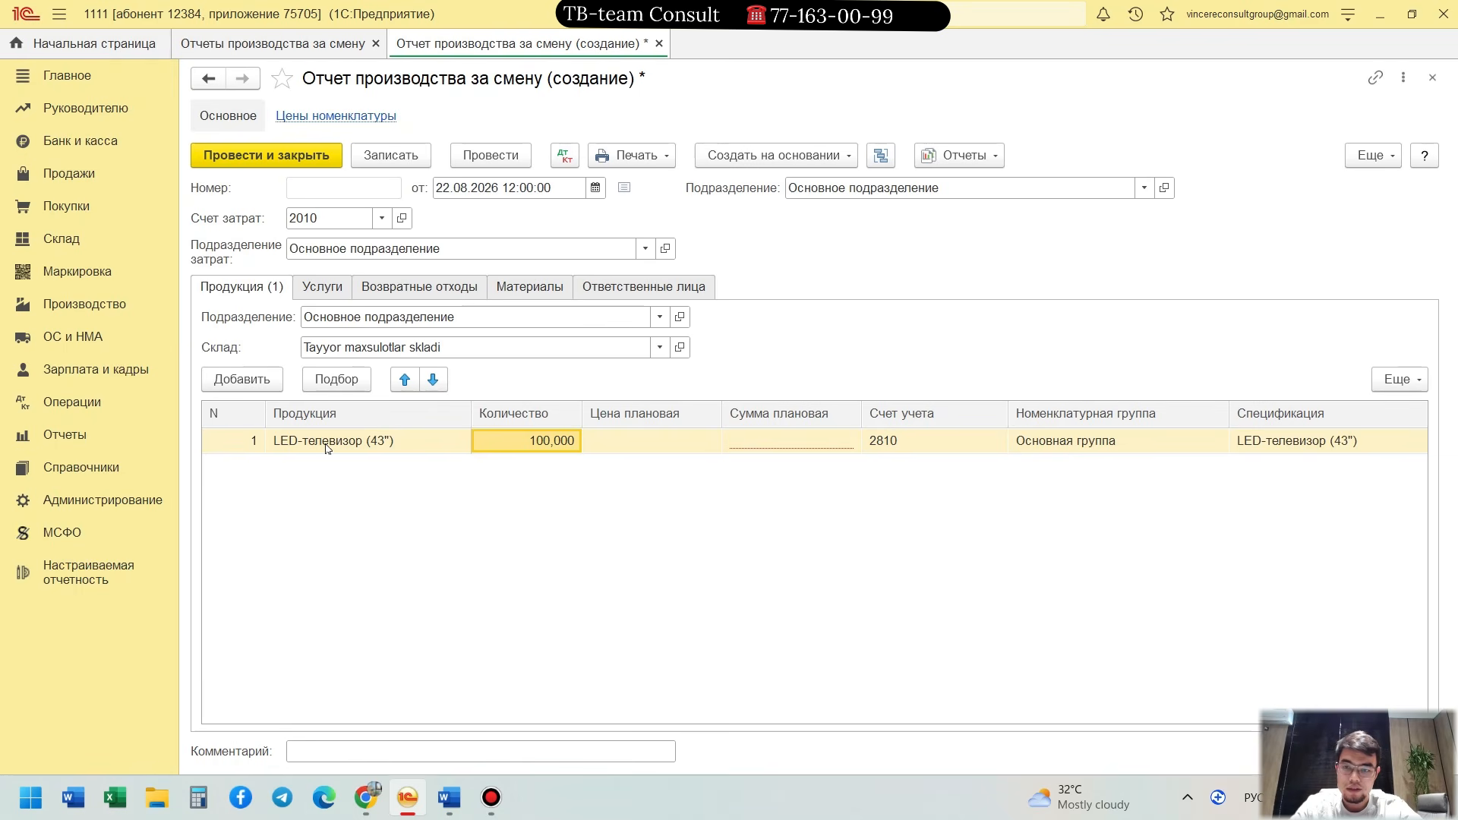
Step: Take the material cost per television from the norma_rasxod document and multiply 2 780 000 by 100 in Calculator
click(797, 452)
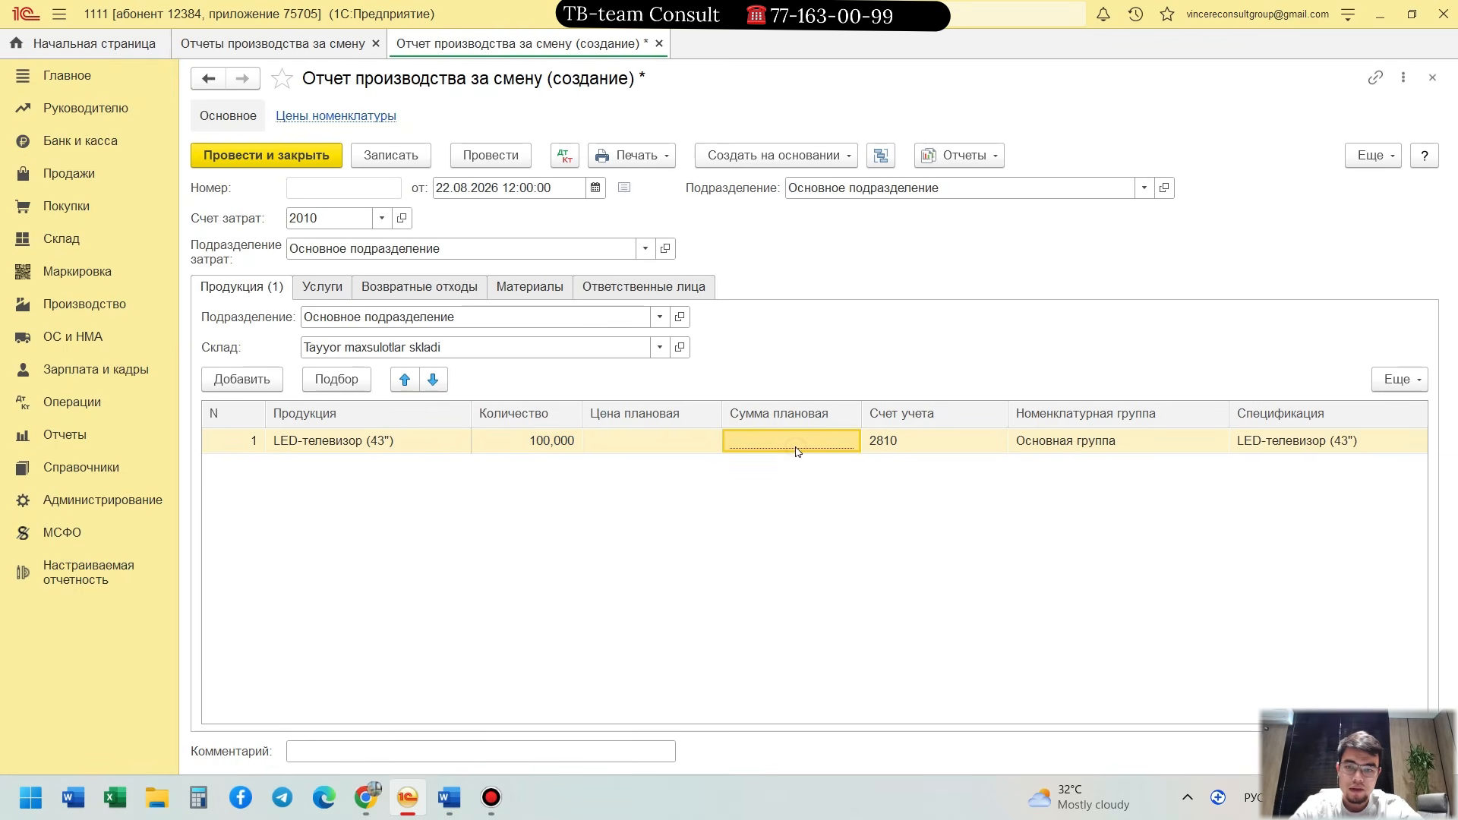
key(alt+Tab)
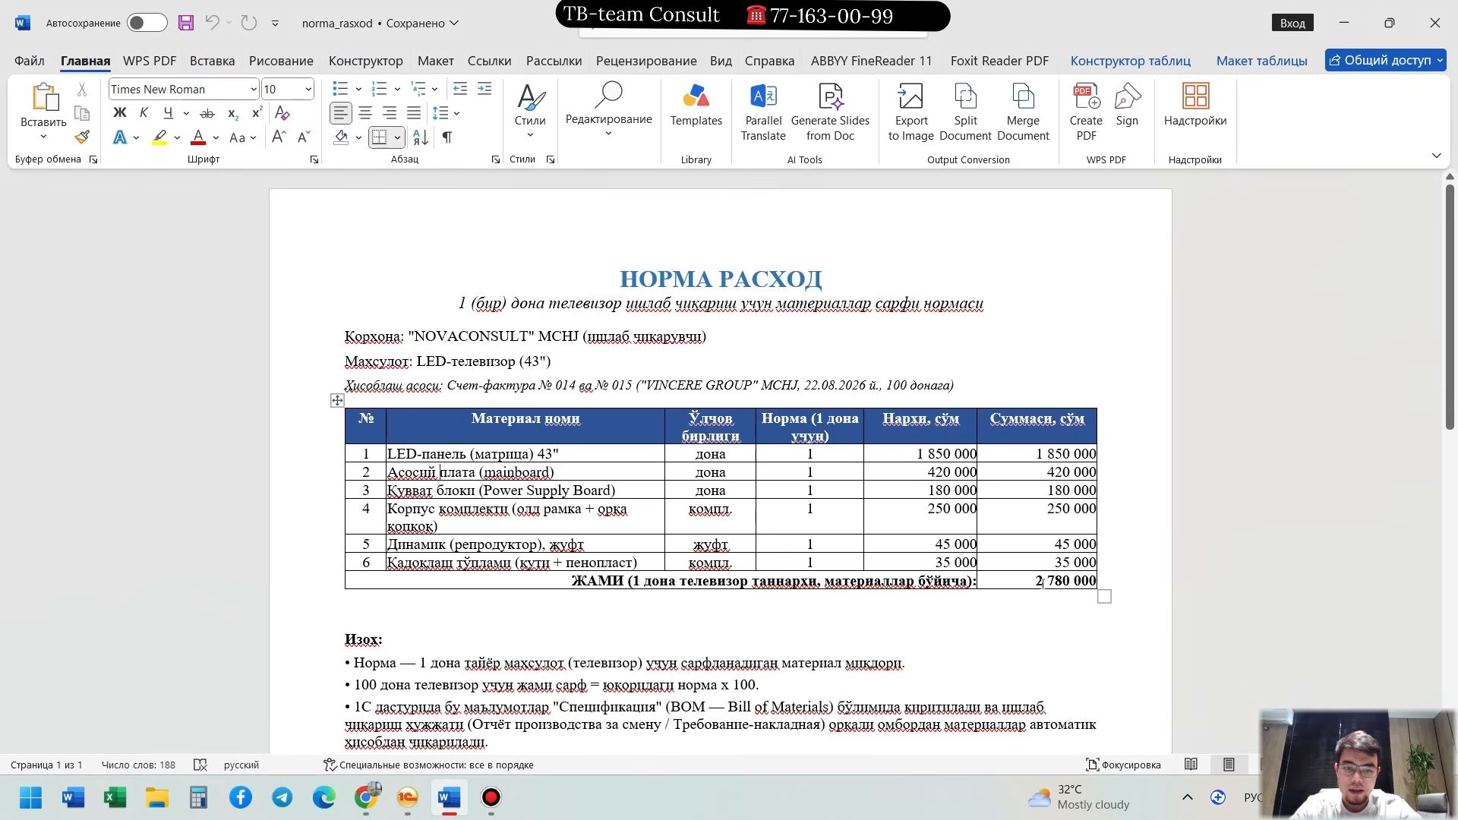
drag(1038, 580, 1098, 582)
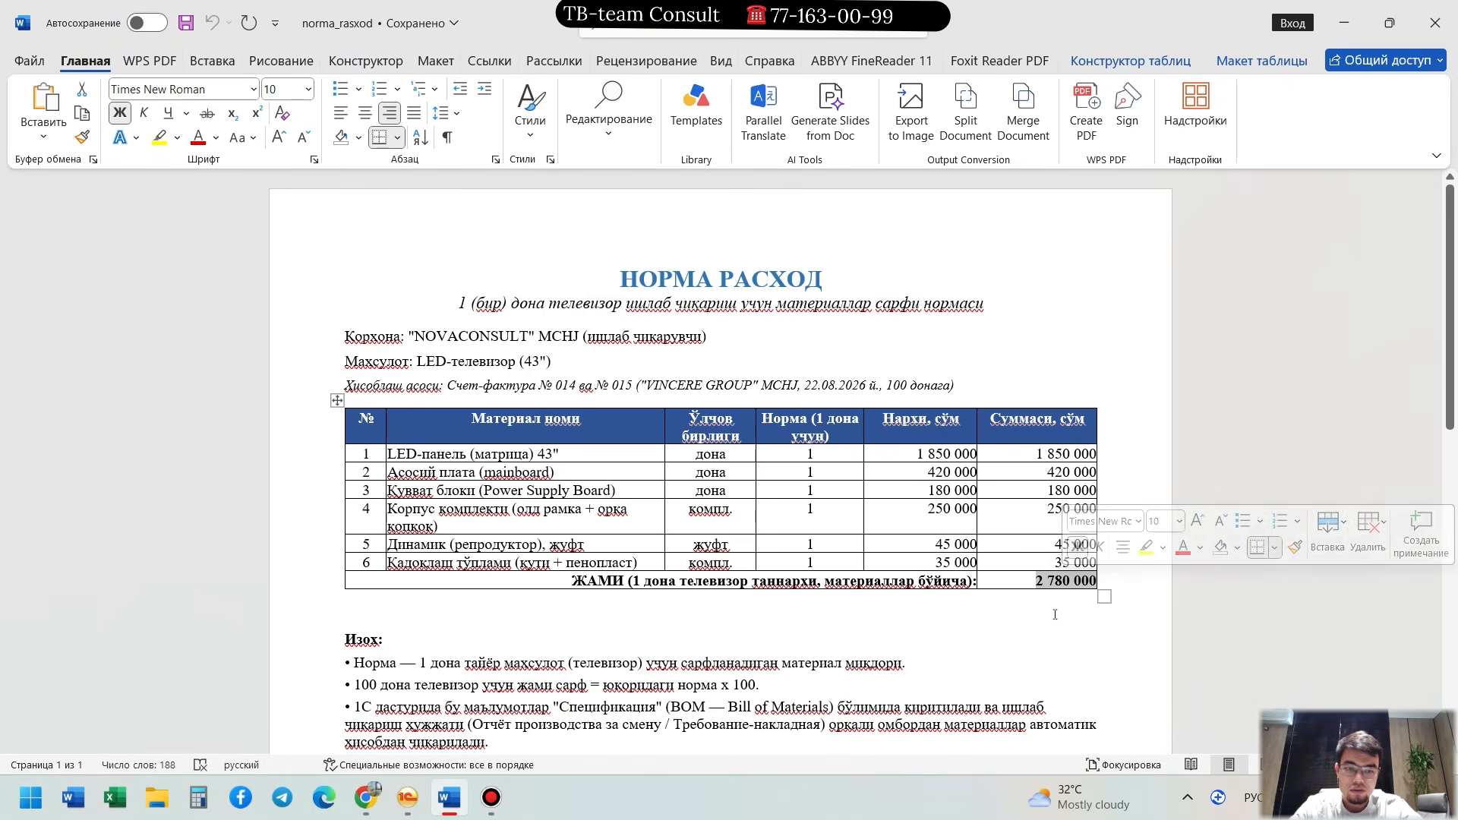
click(1057, 608)
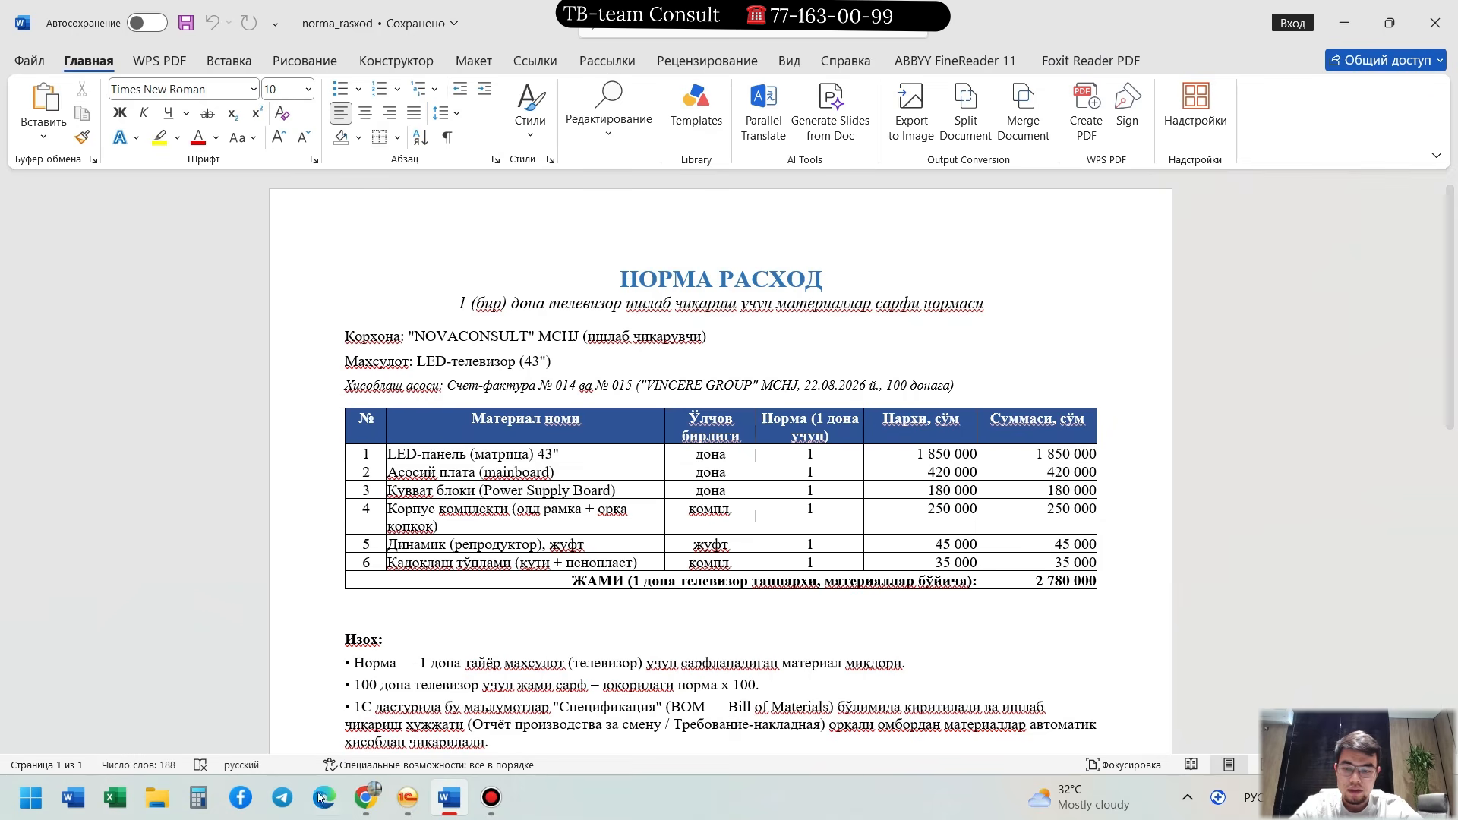
click(199, 797)
text(2 780 000)
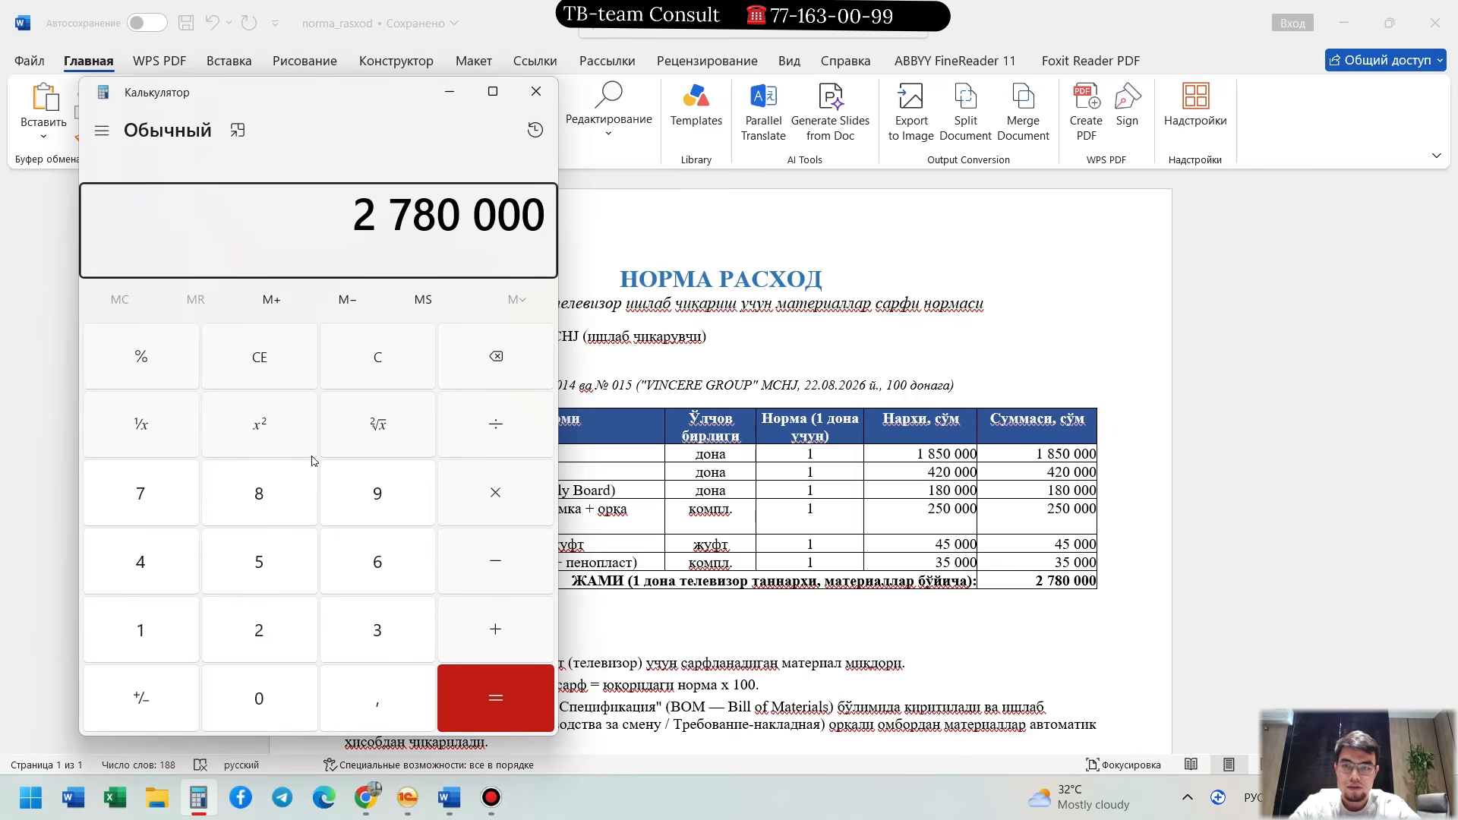
click(531, 499)
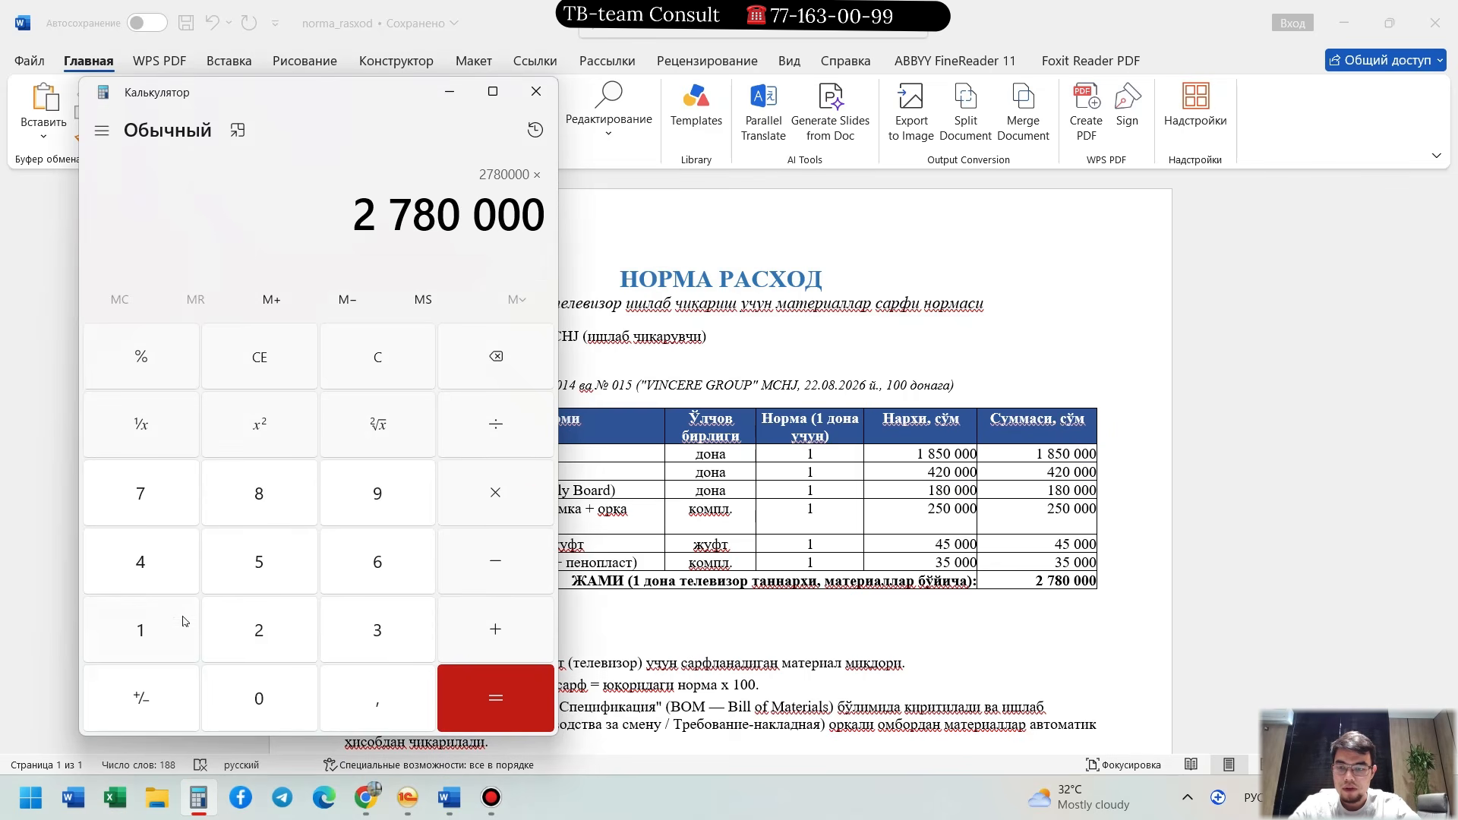
click(172, 623)
double_click(228, 698)
click(478, 699)
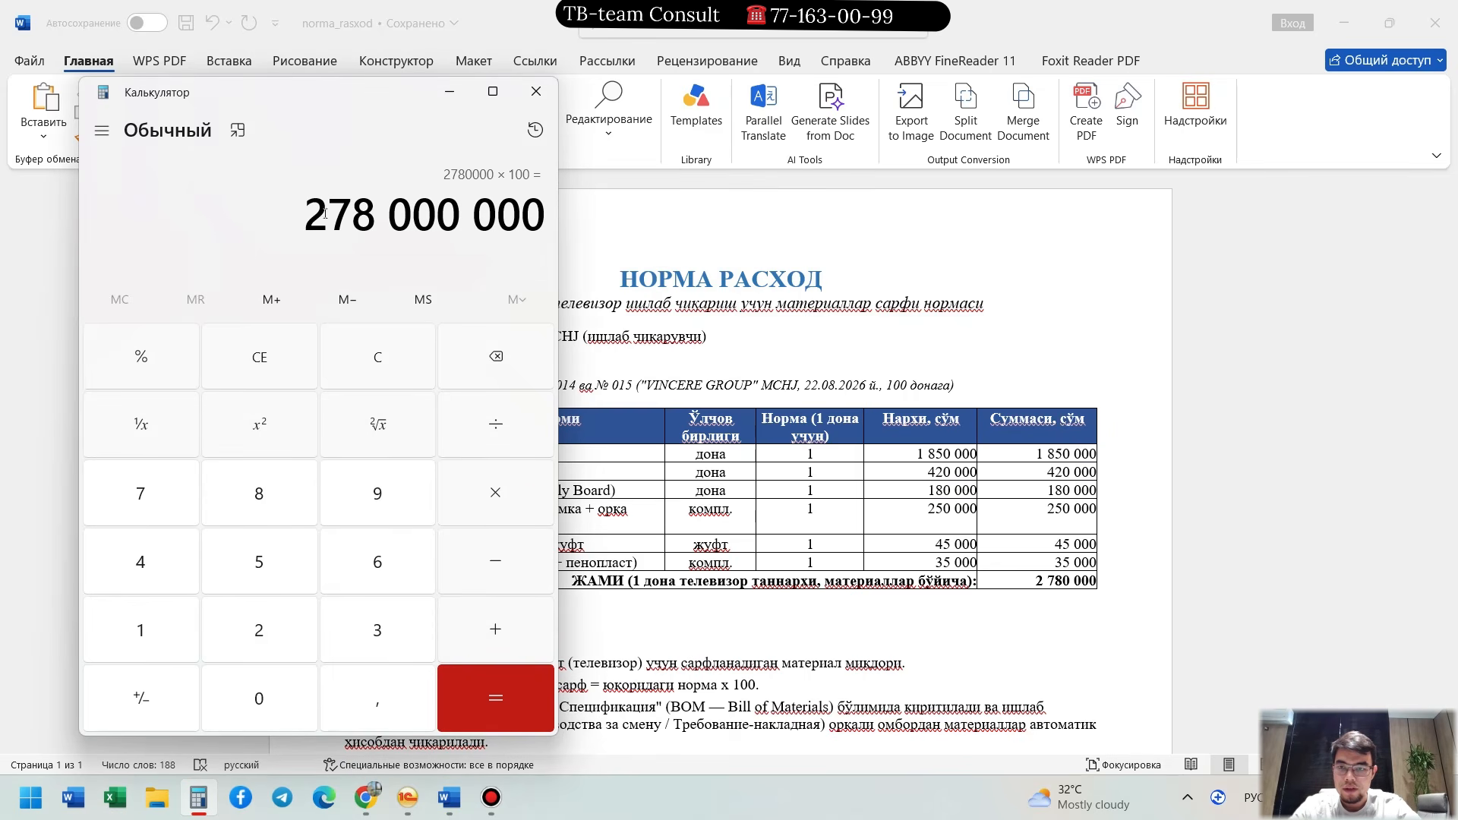
Step: Return to the shift production report in 1C and set the product line's Сумма плановая to 27 800 000
click(896, 352)
key(alt+Tab)
key(Tab)
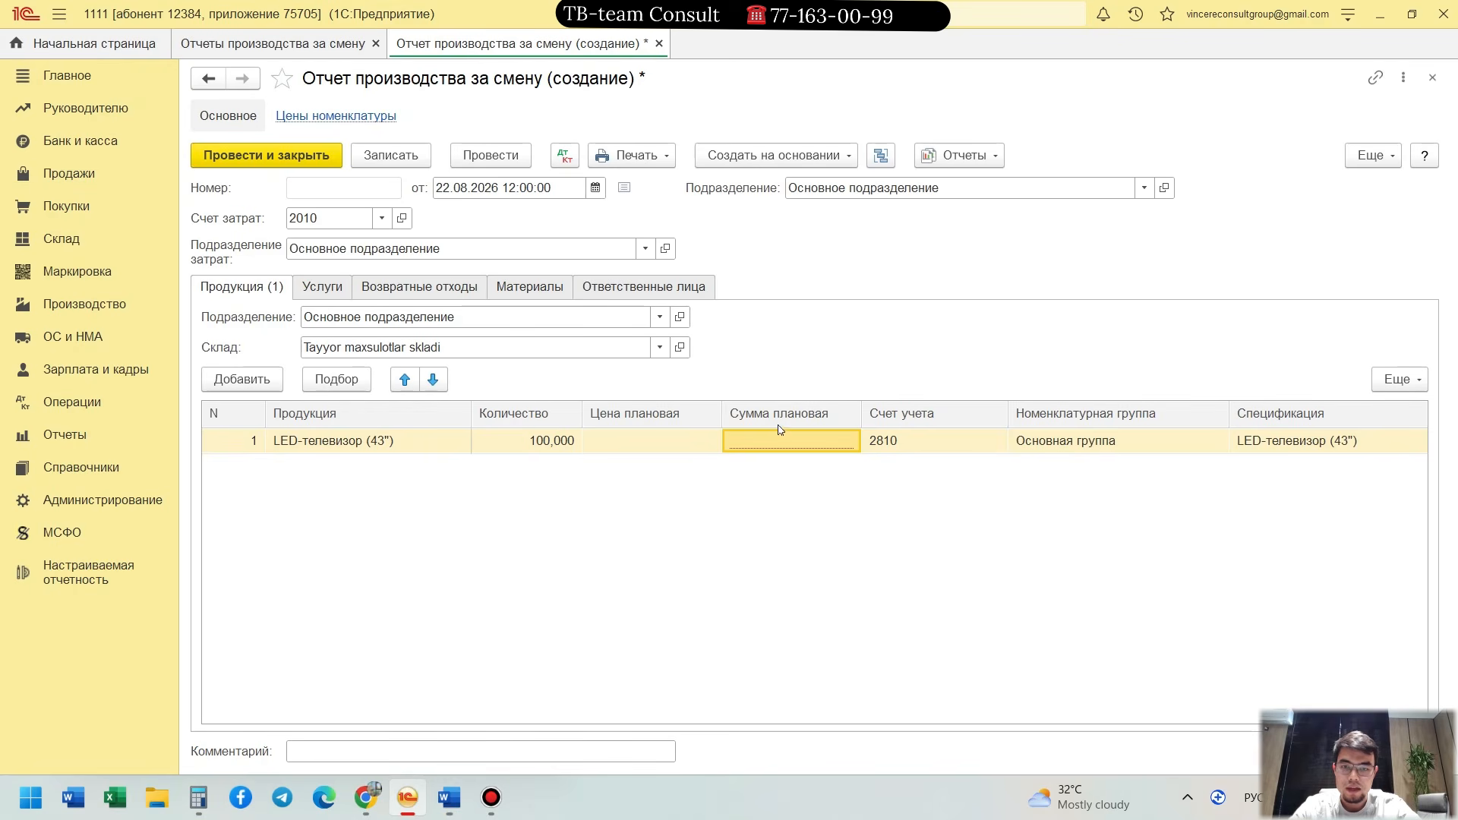
click(773, 451)
text(27 8)
text(00 000)
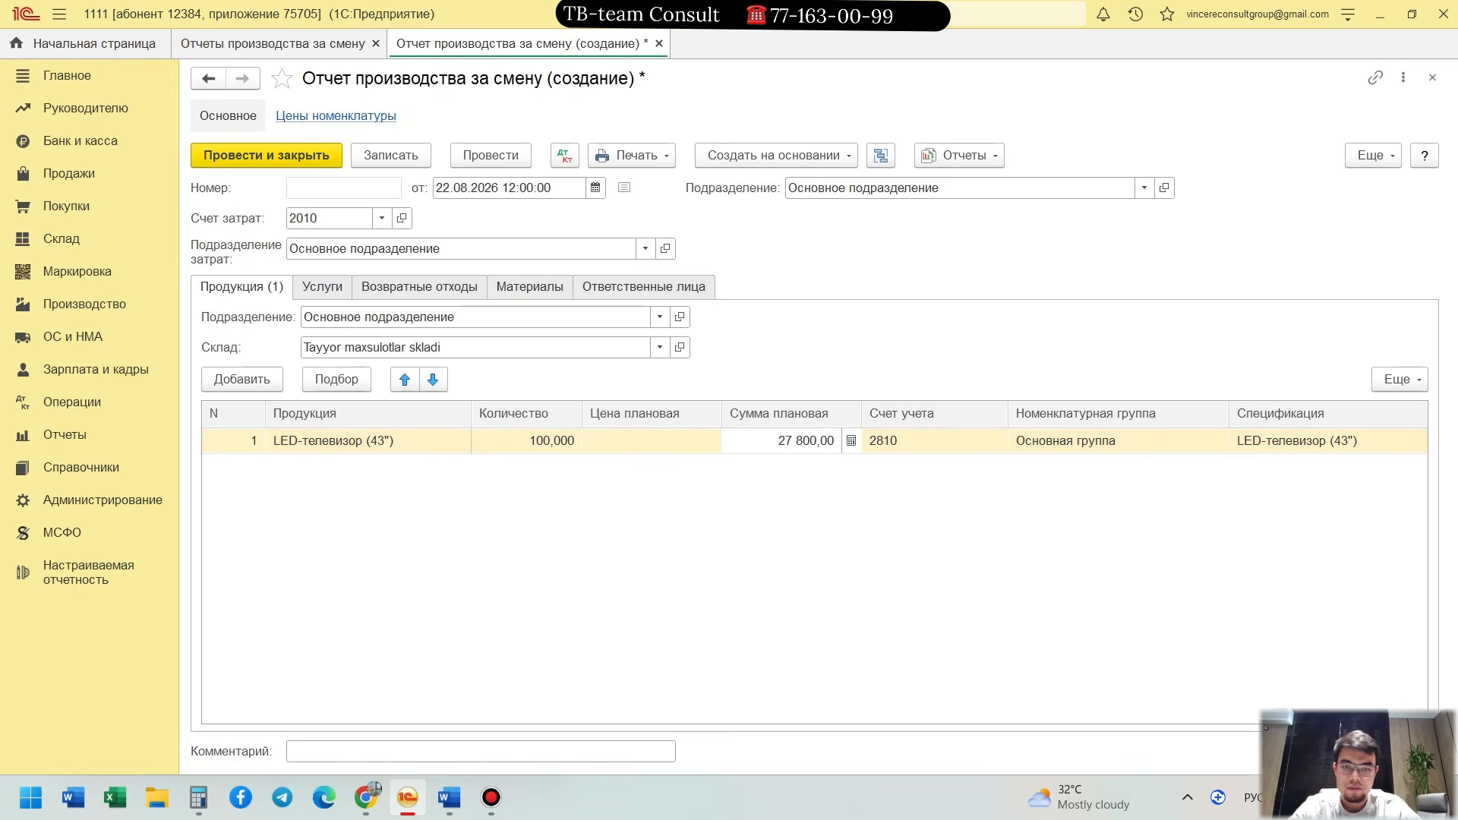
key(Tab)
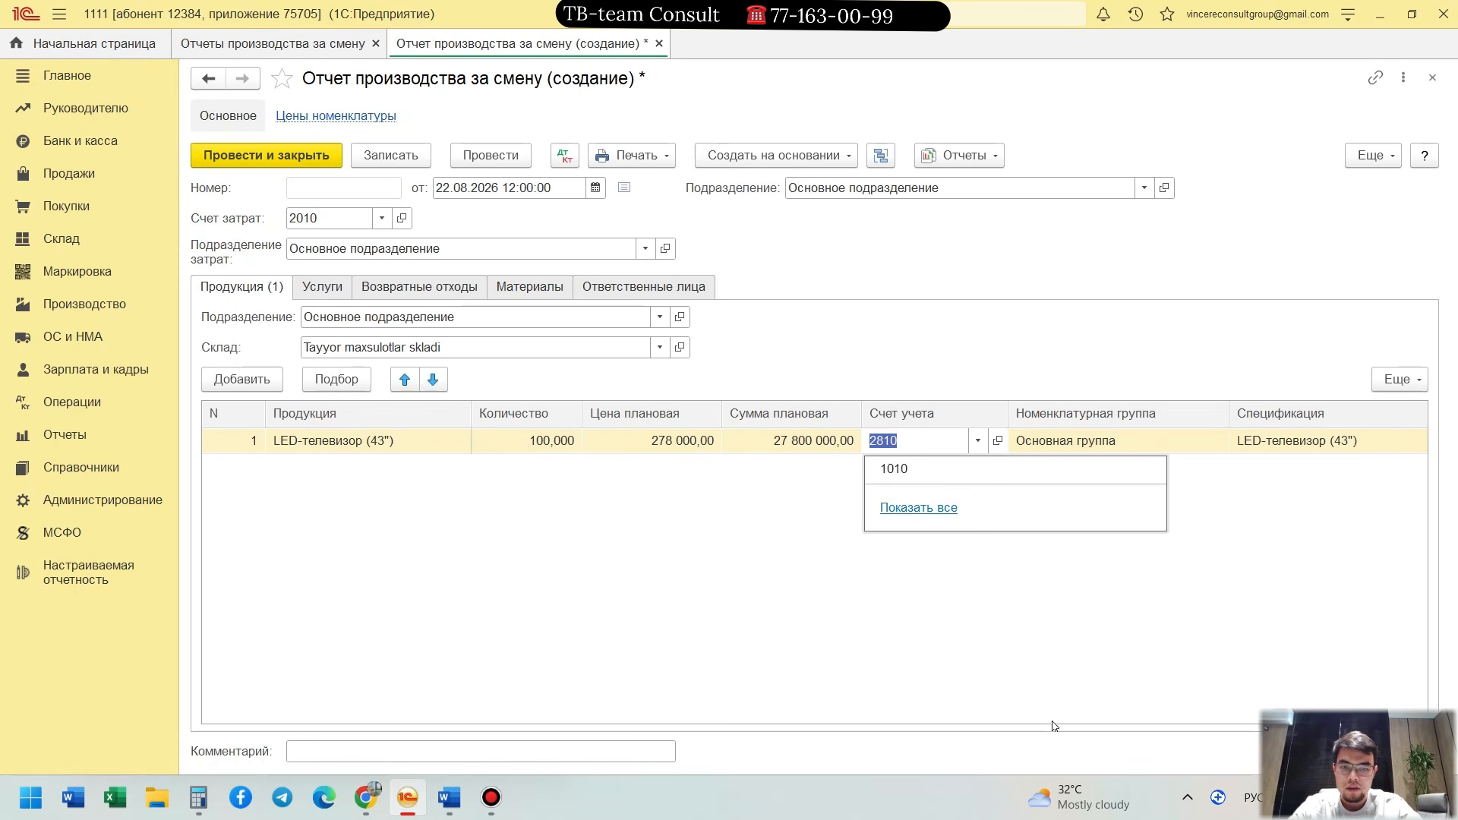
Step: Correct the LED-телевизор (43") product line's Сумма плановая to 278 000 000
click(818, 439)
click(805, 441)
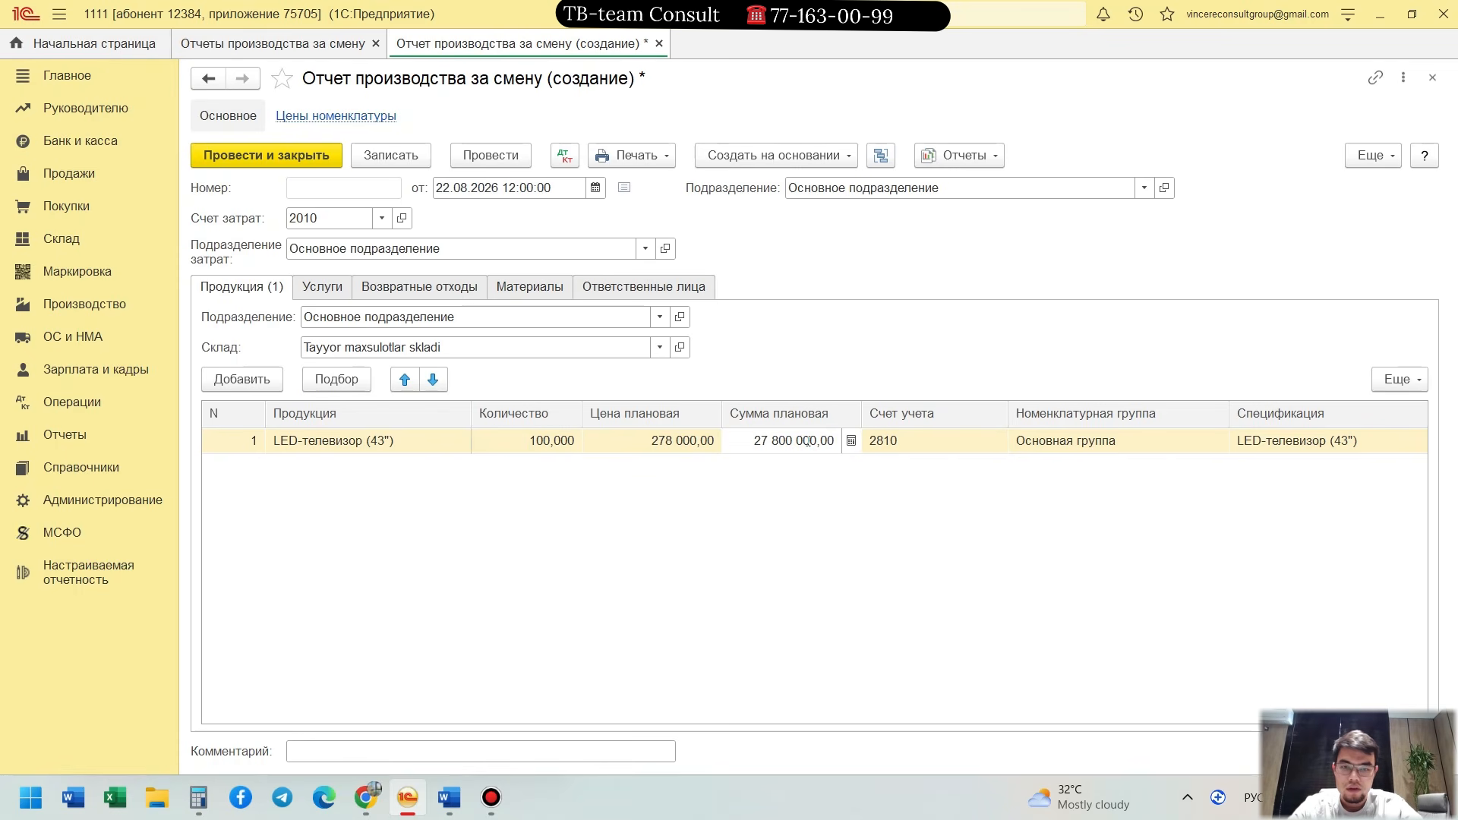
text(0)
key(Return)
click(719, 536)
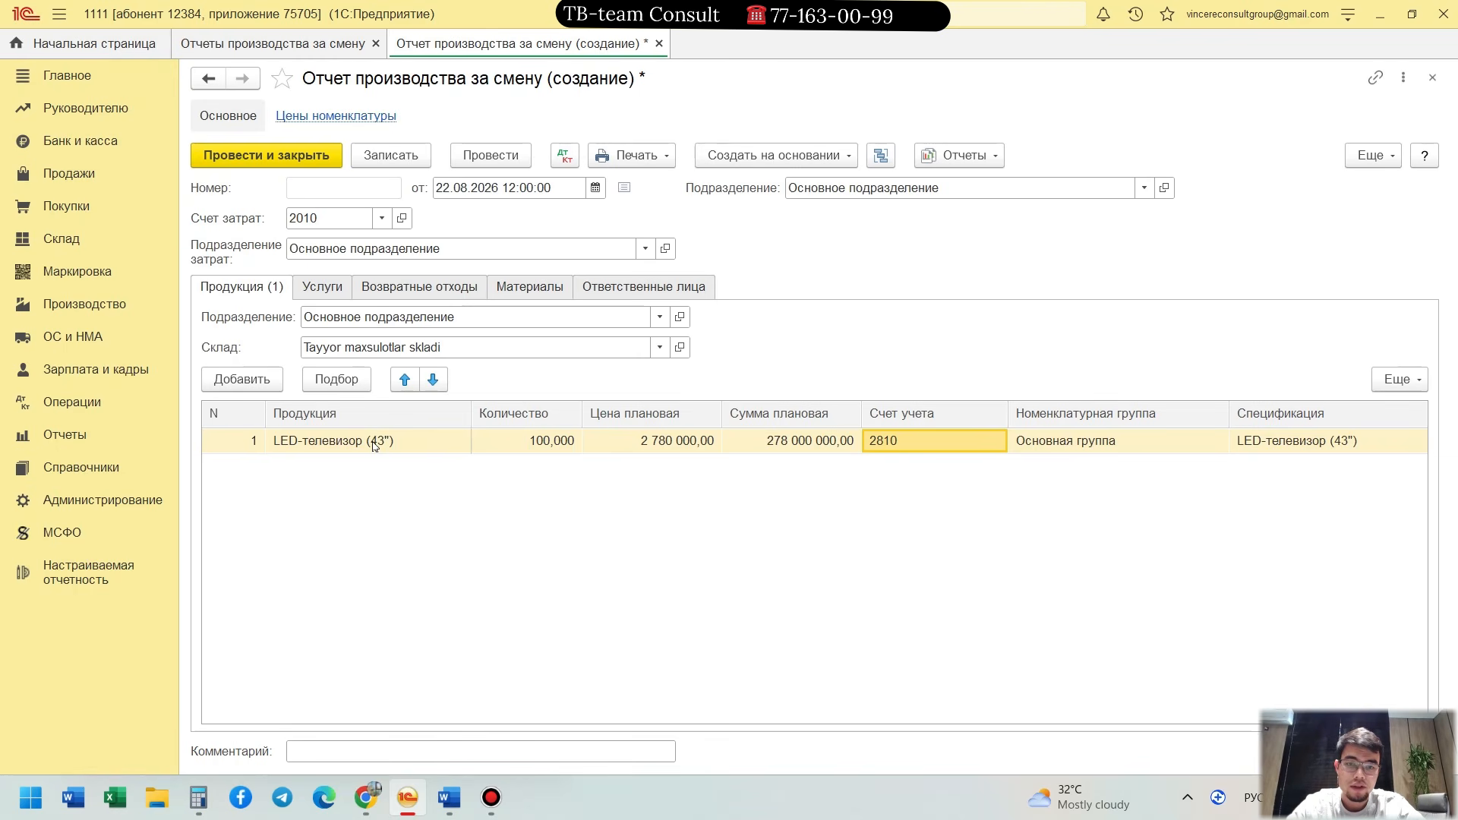
Step: Set the product line's Счет учета to 2810 (Готовая продукция)
double_click(910, 445)
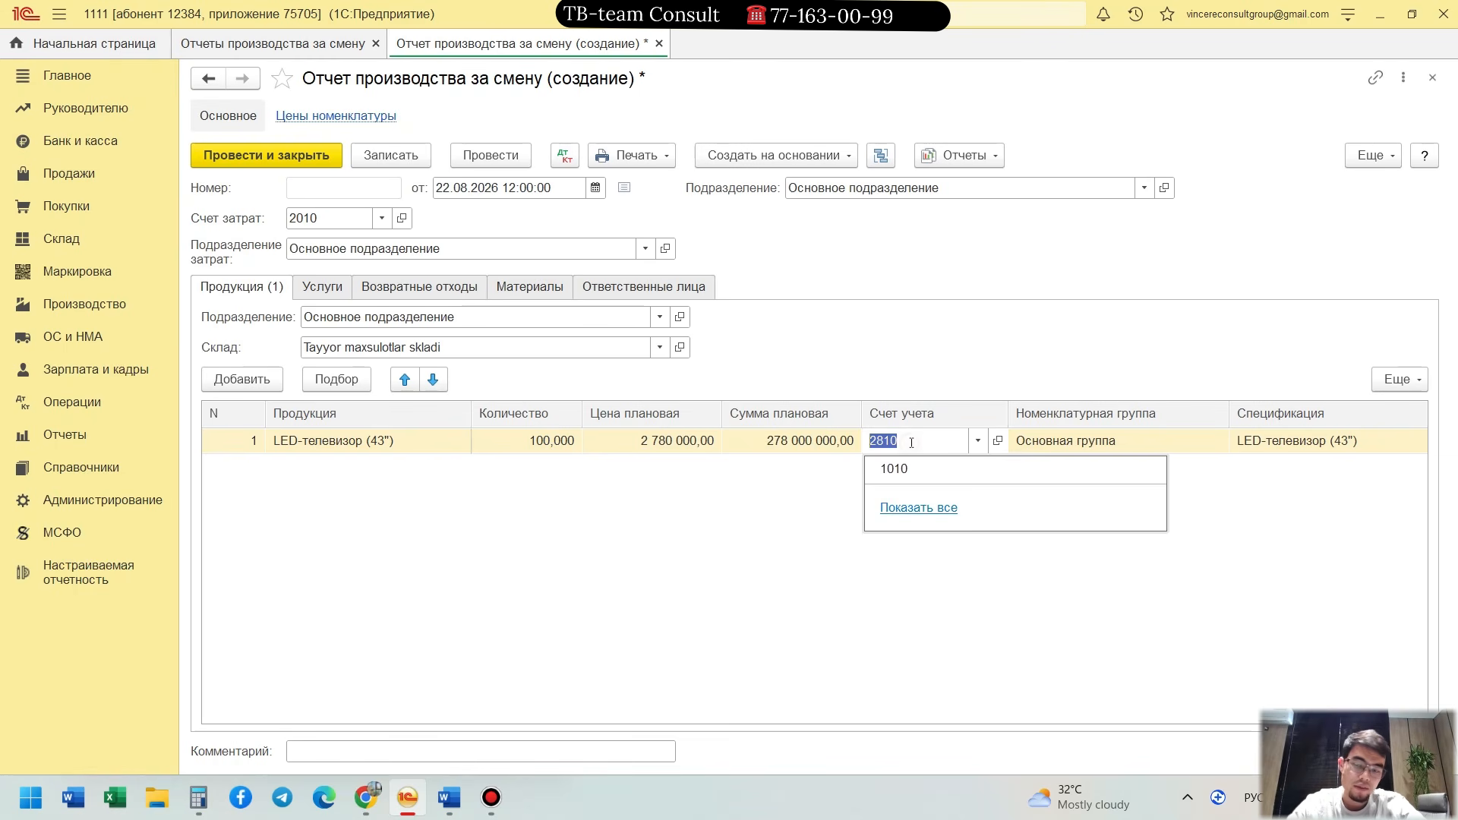
text(2810)
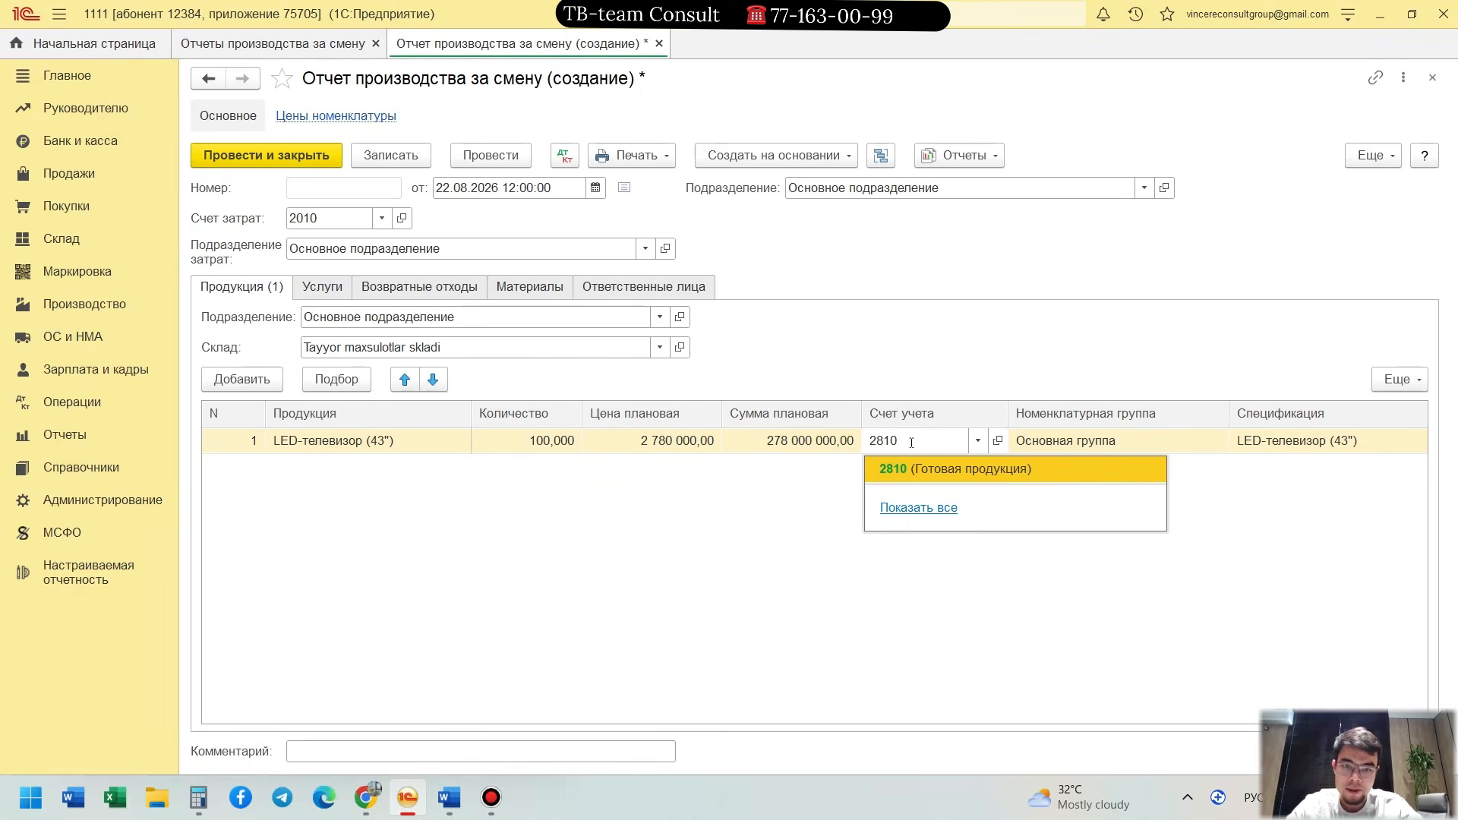
click(1004, 475)
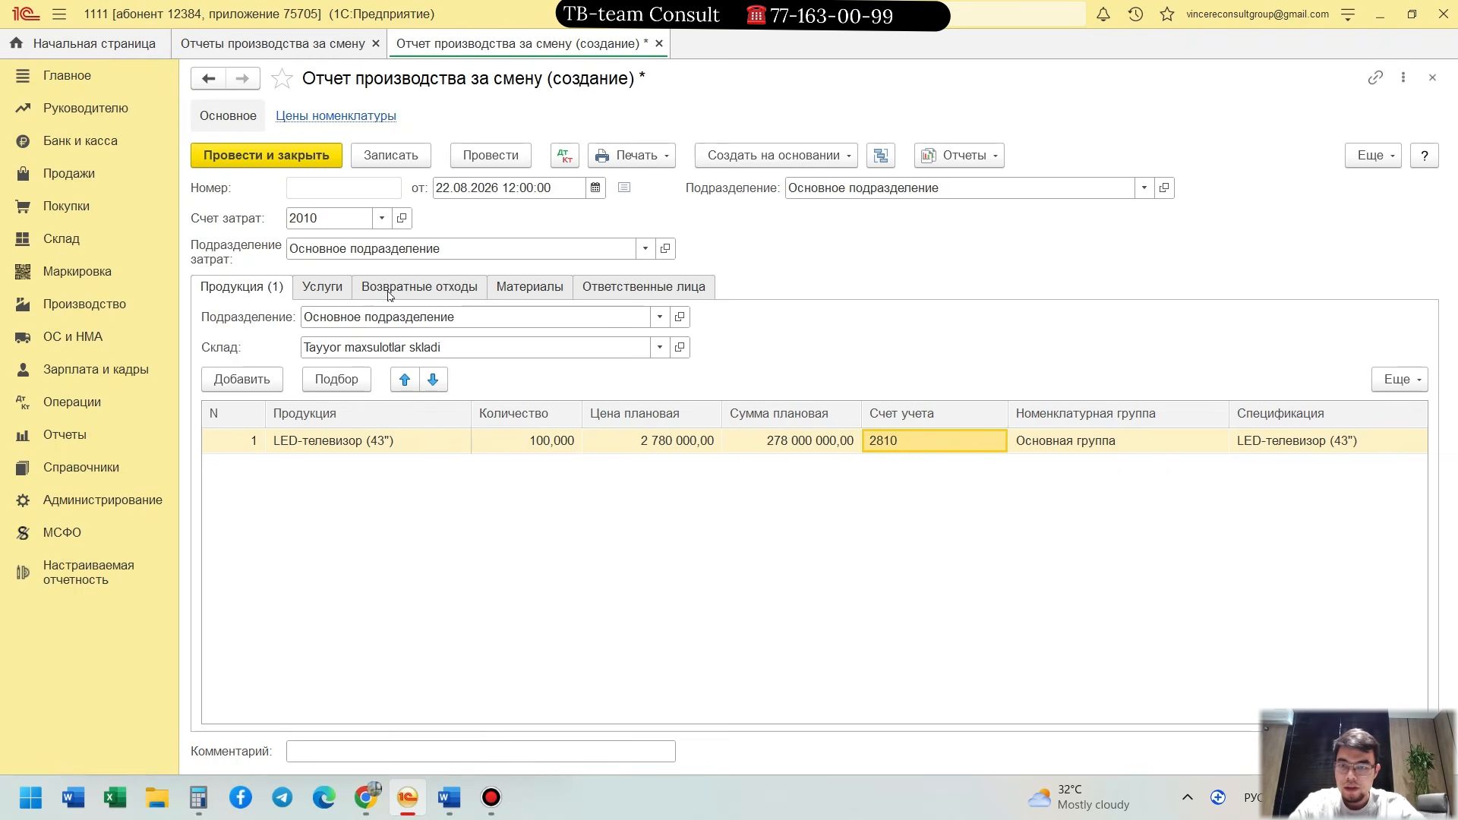
Step: Look through the services and returnable waste sections, and set the Склад for Материалы to Material skladi
click(338, 288)
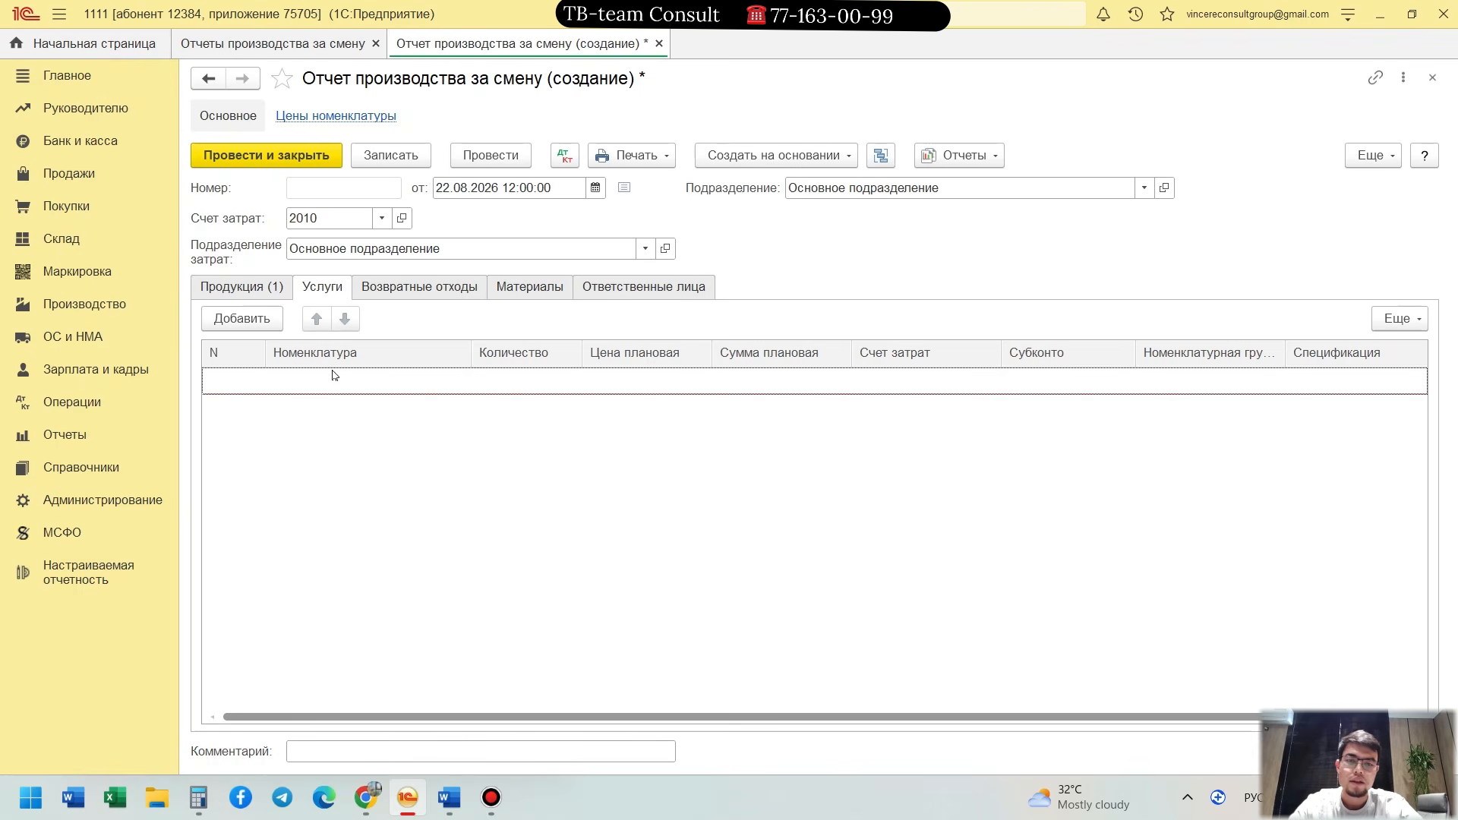
click(446, 294)
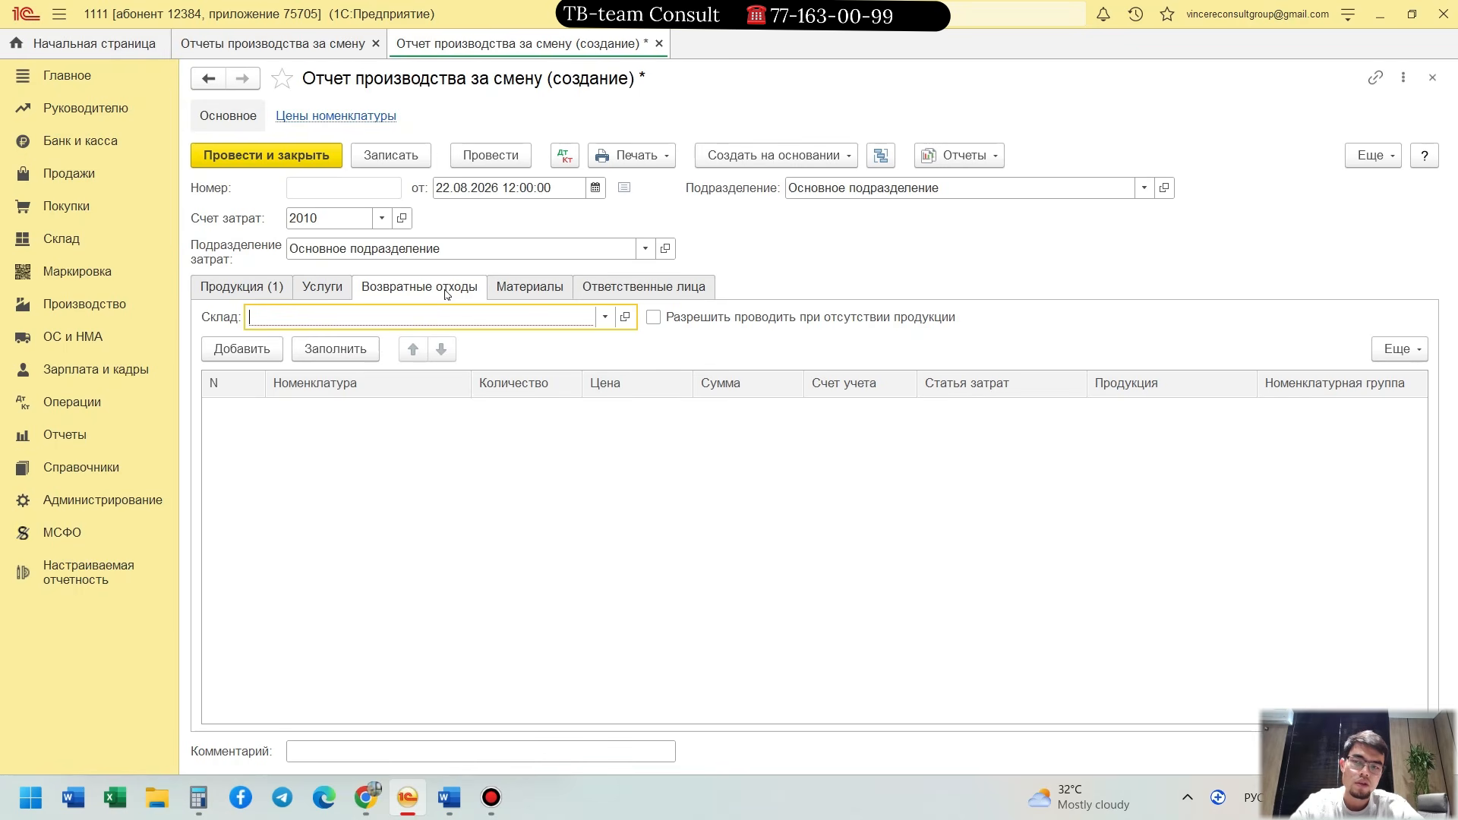
click(505, 295)
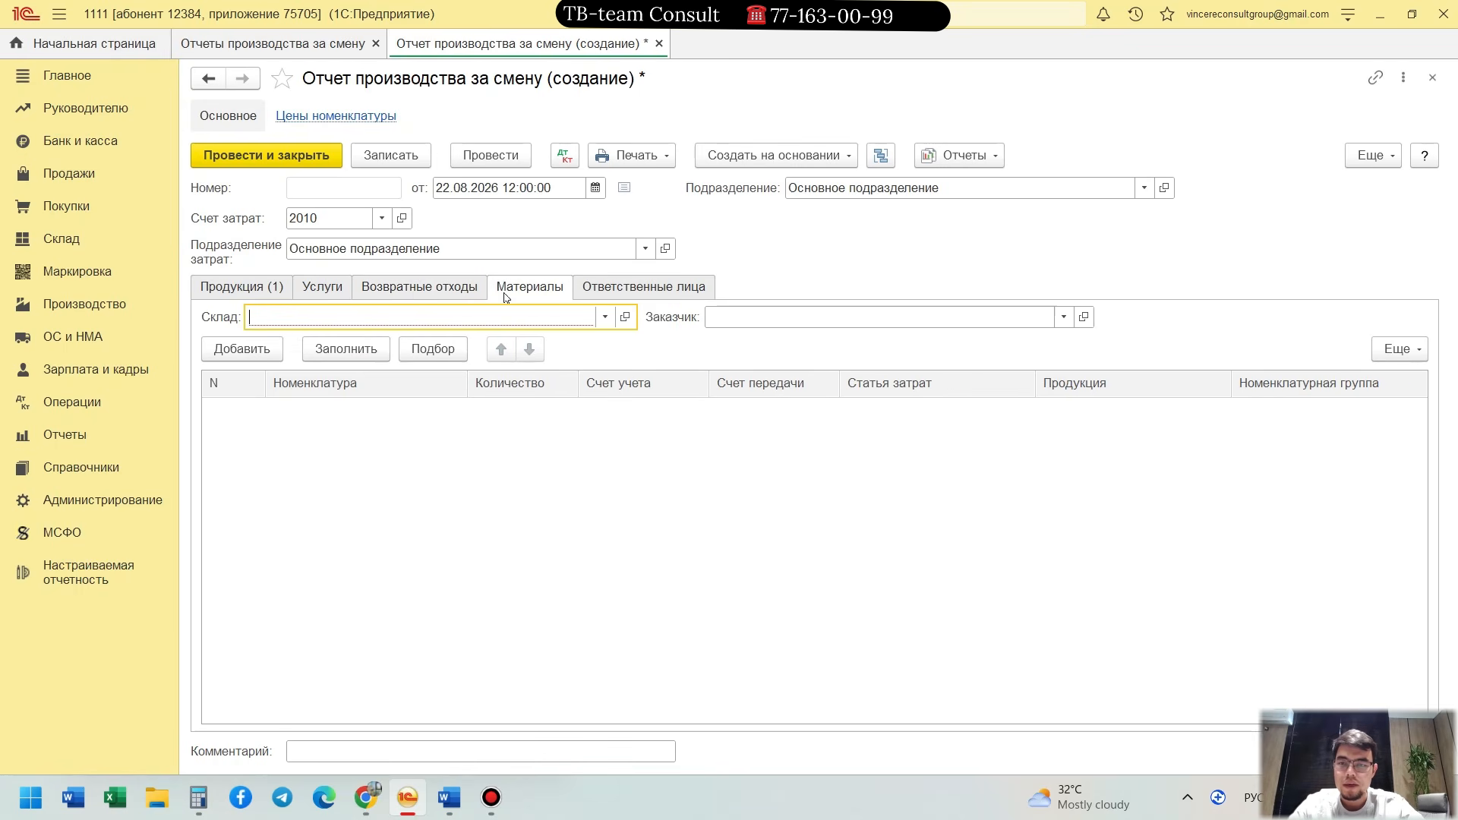
click(608, 319)
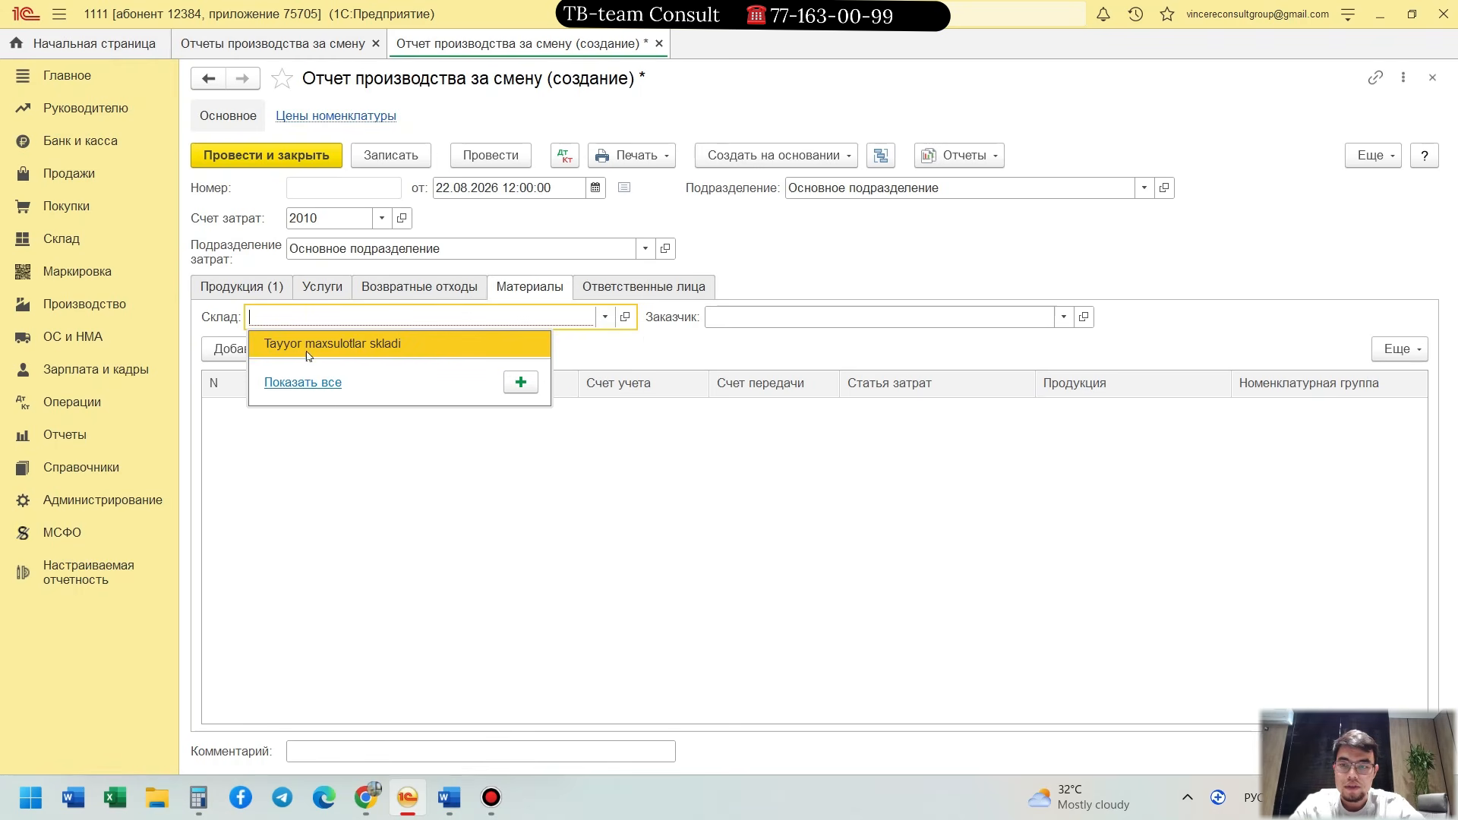
click(311, 383)
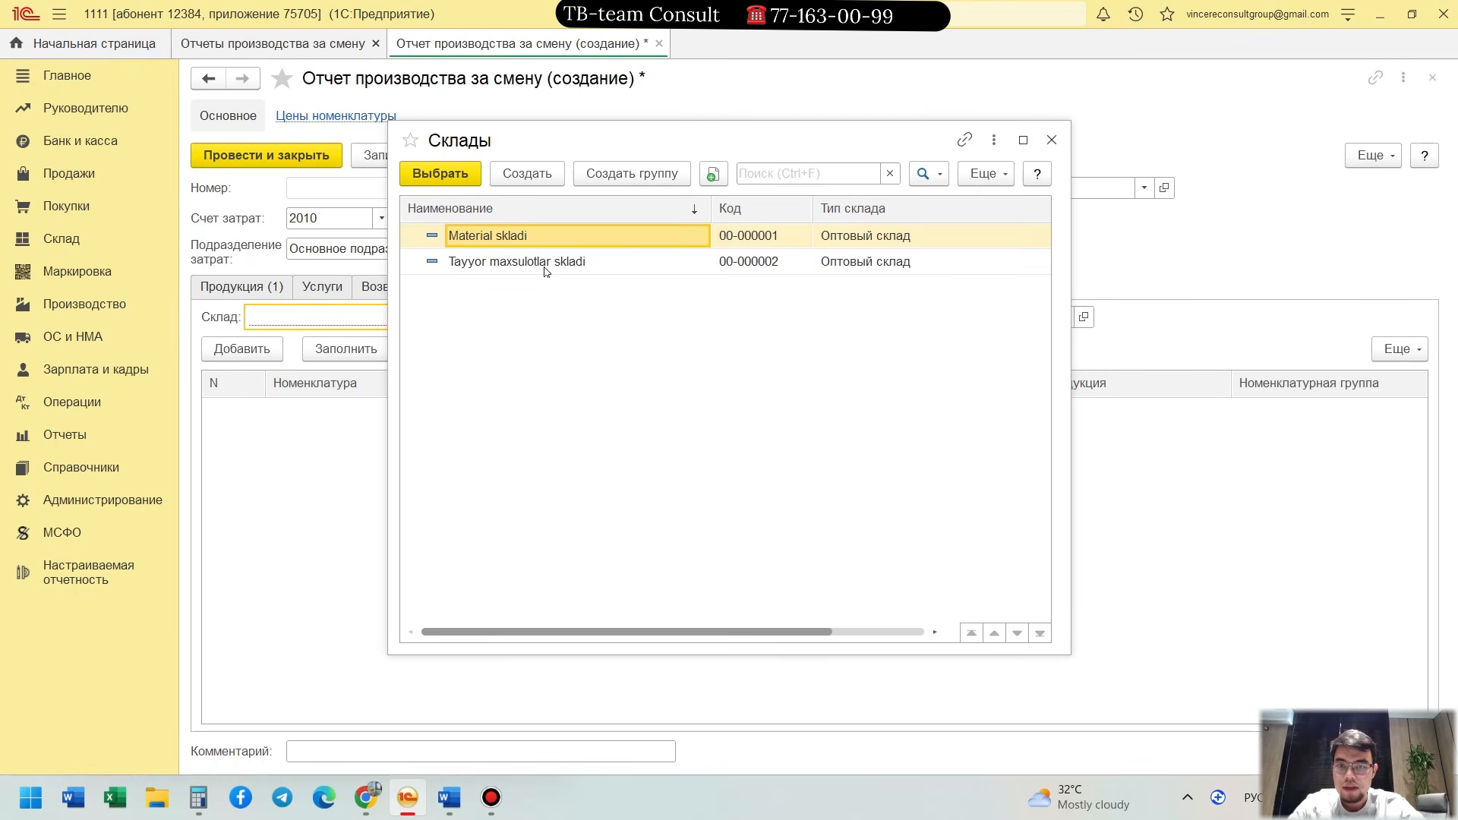
click(573, 264)
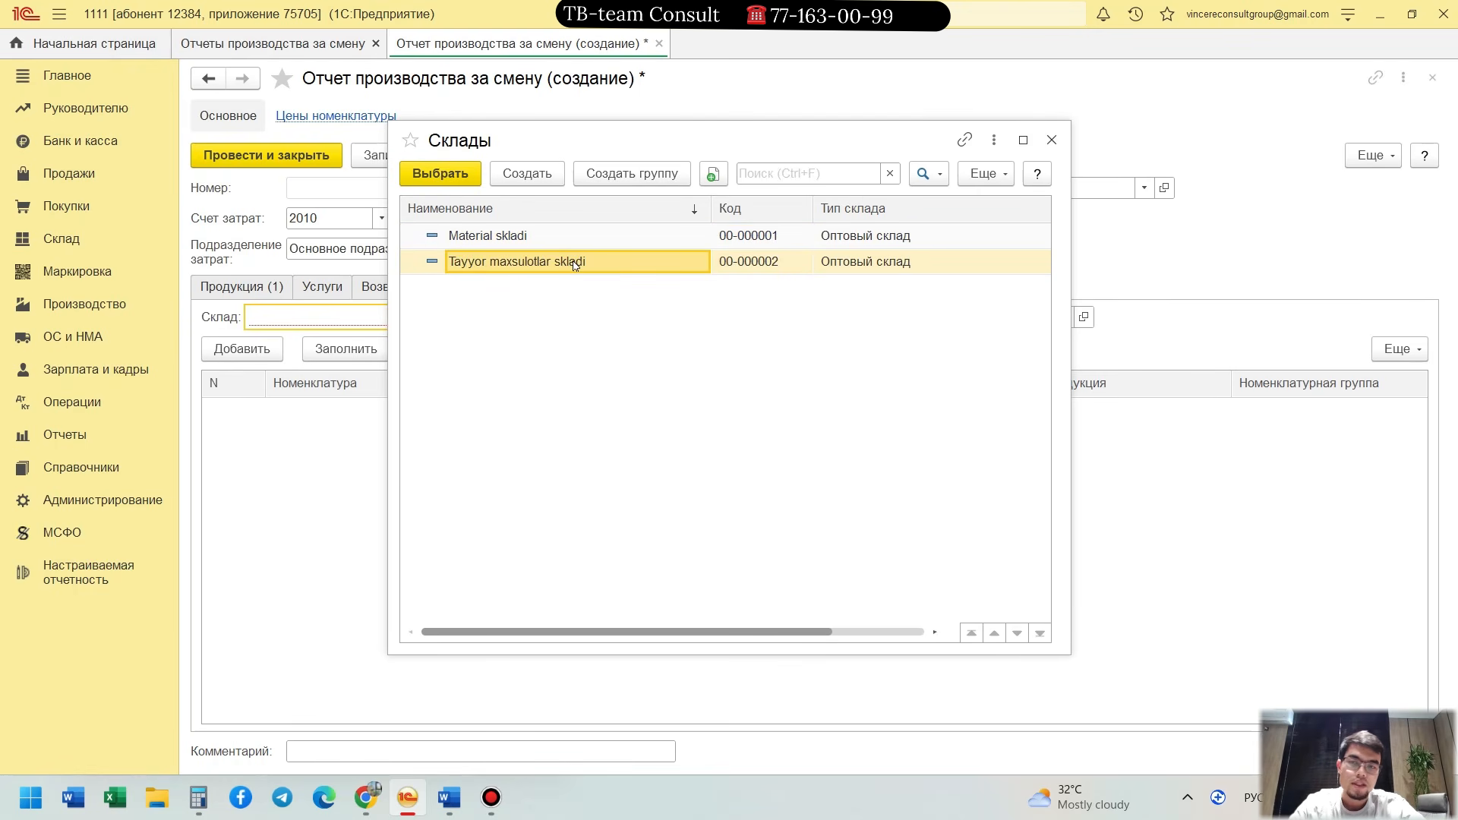
click(563, 245)
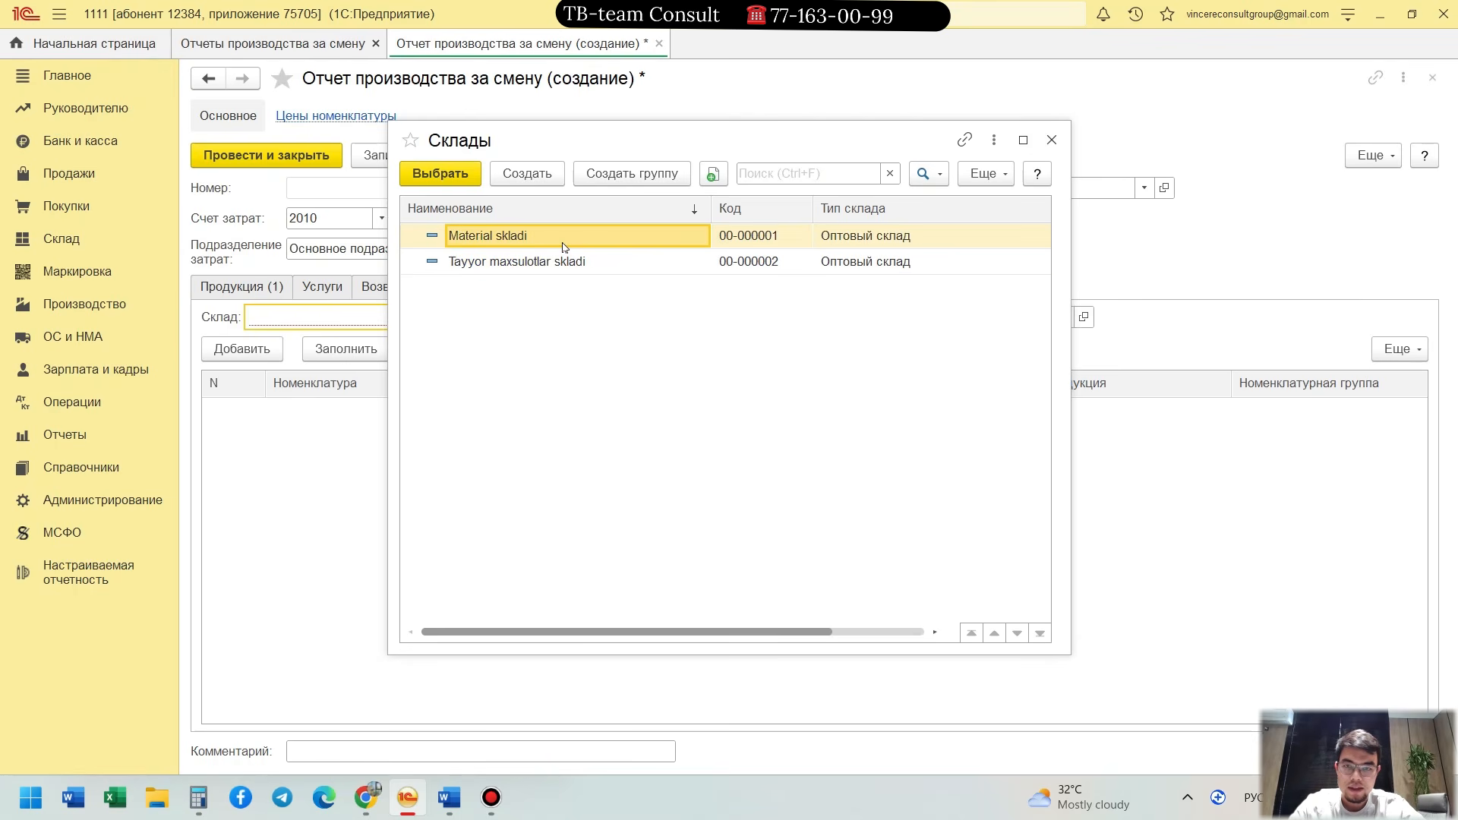
double_click(564, 246)
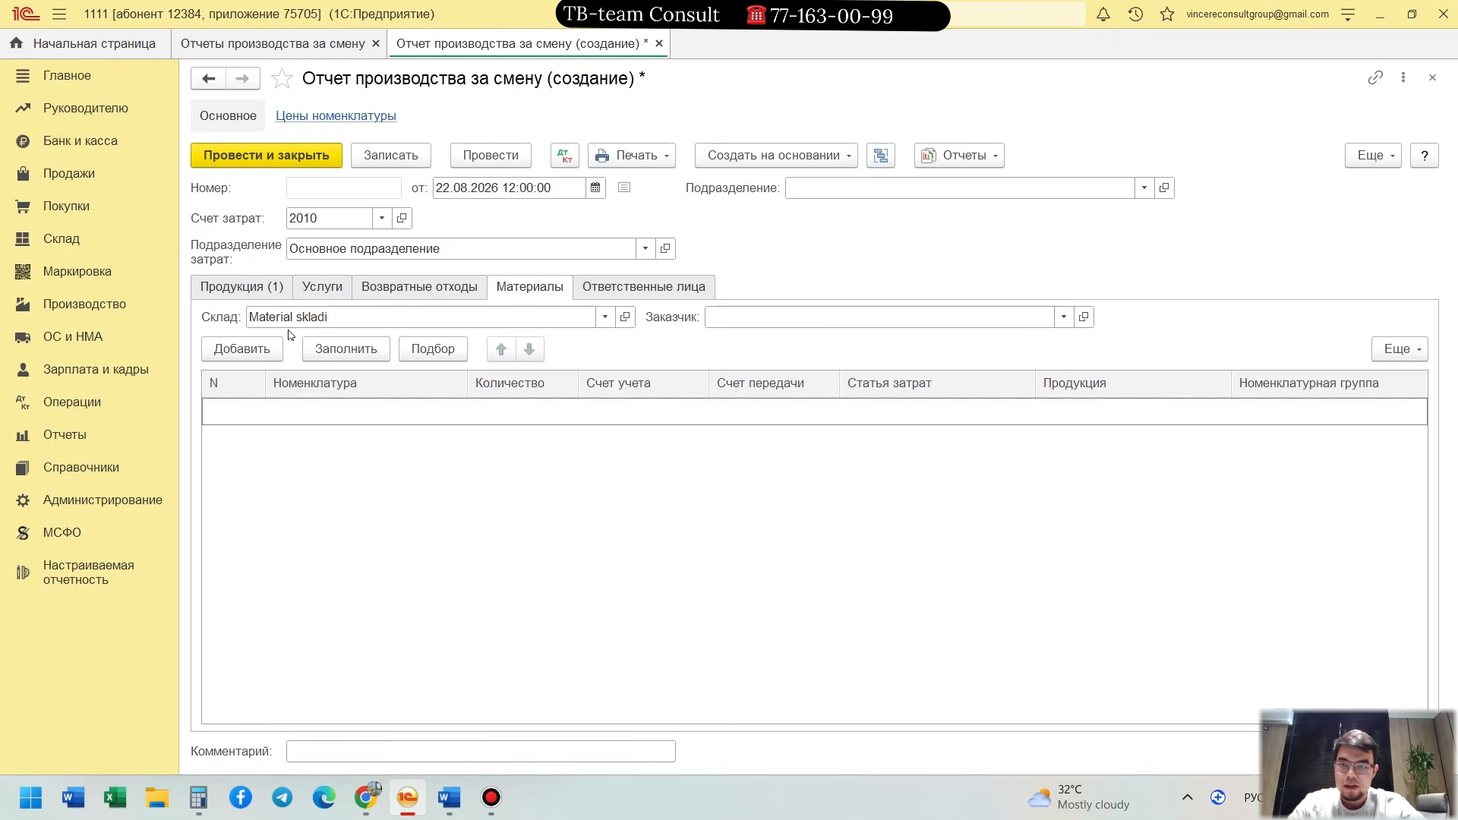
Step: Fill the materials table automatically from the product's specification and dismiss the messages
click(262, 293)
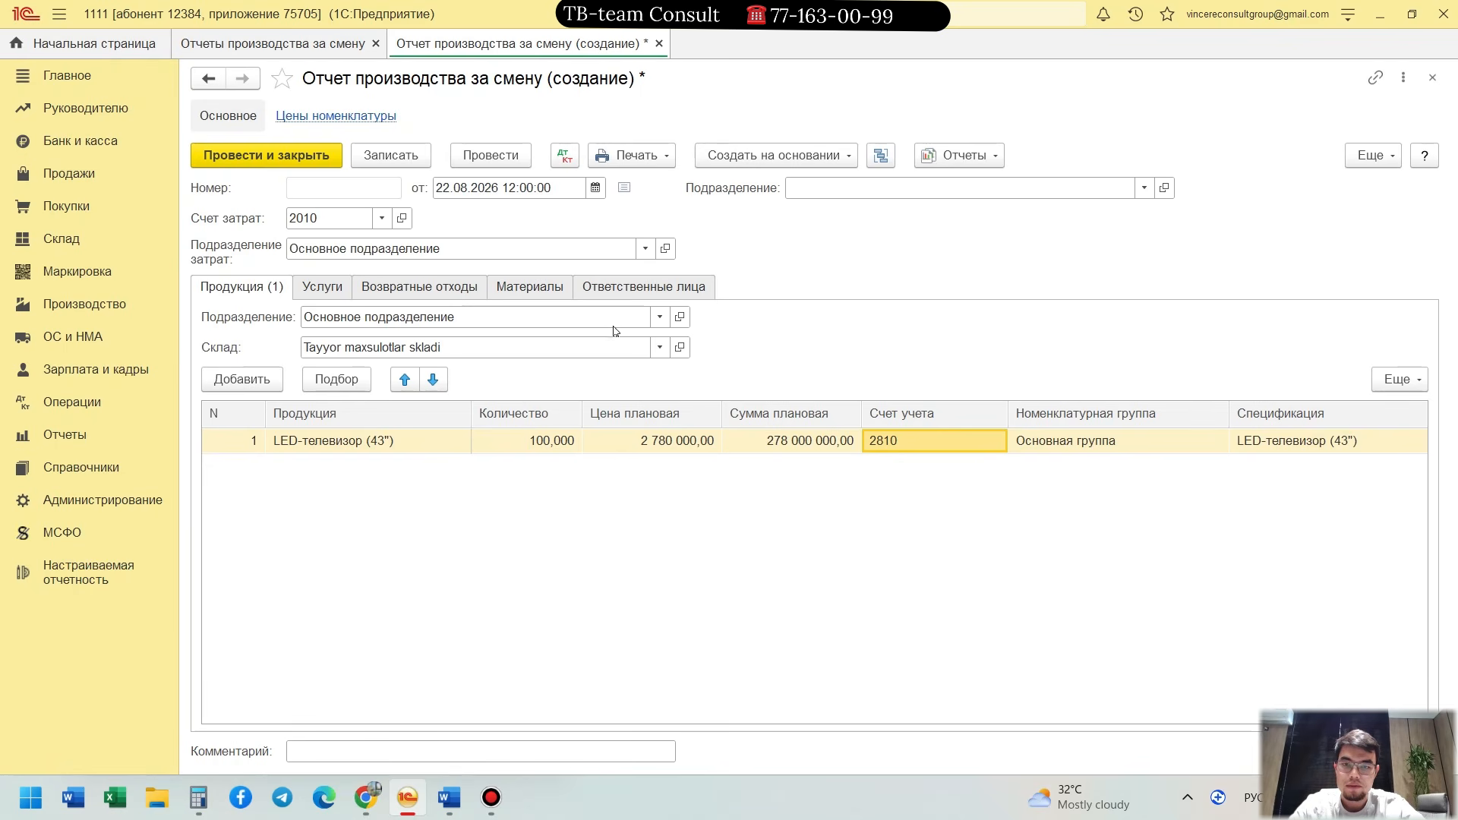
click(537, 290)
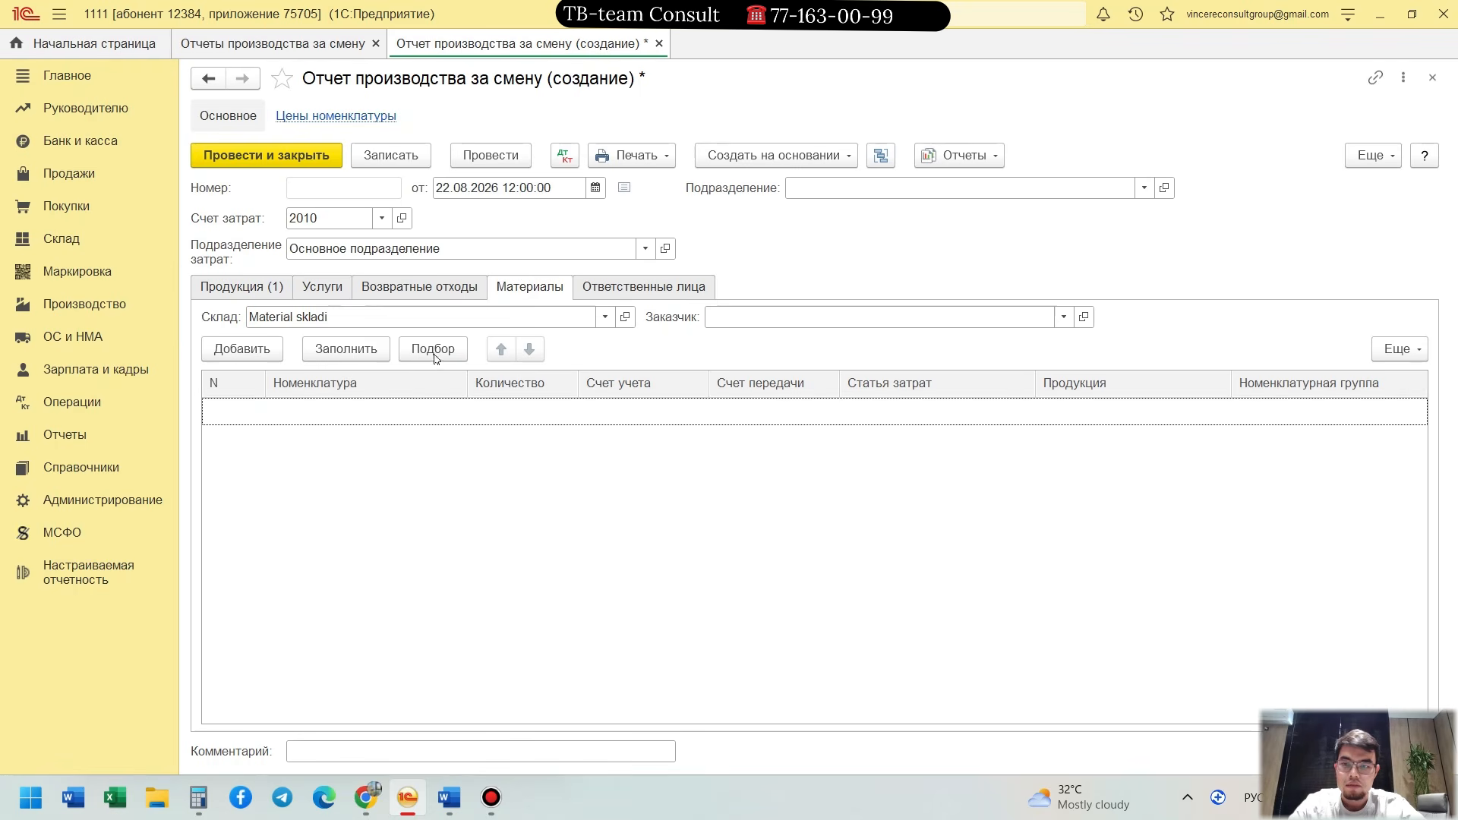
click(358, 357)
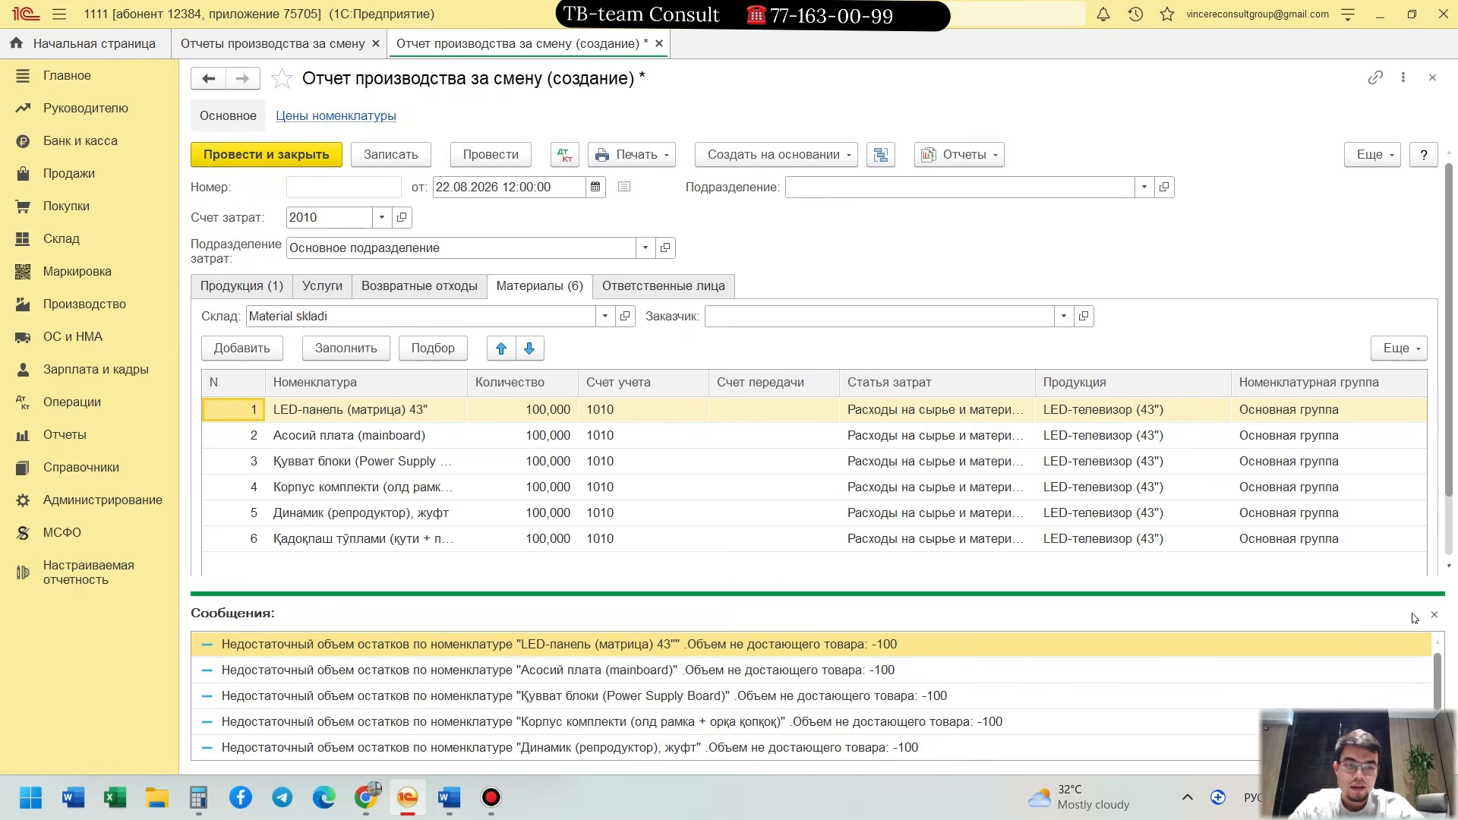
click(1435, 614)
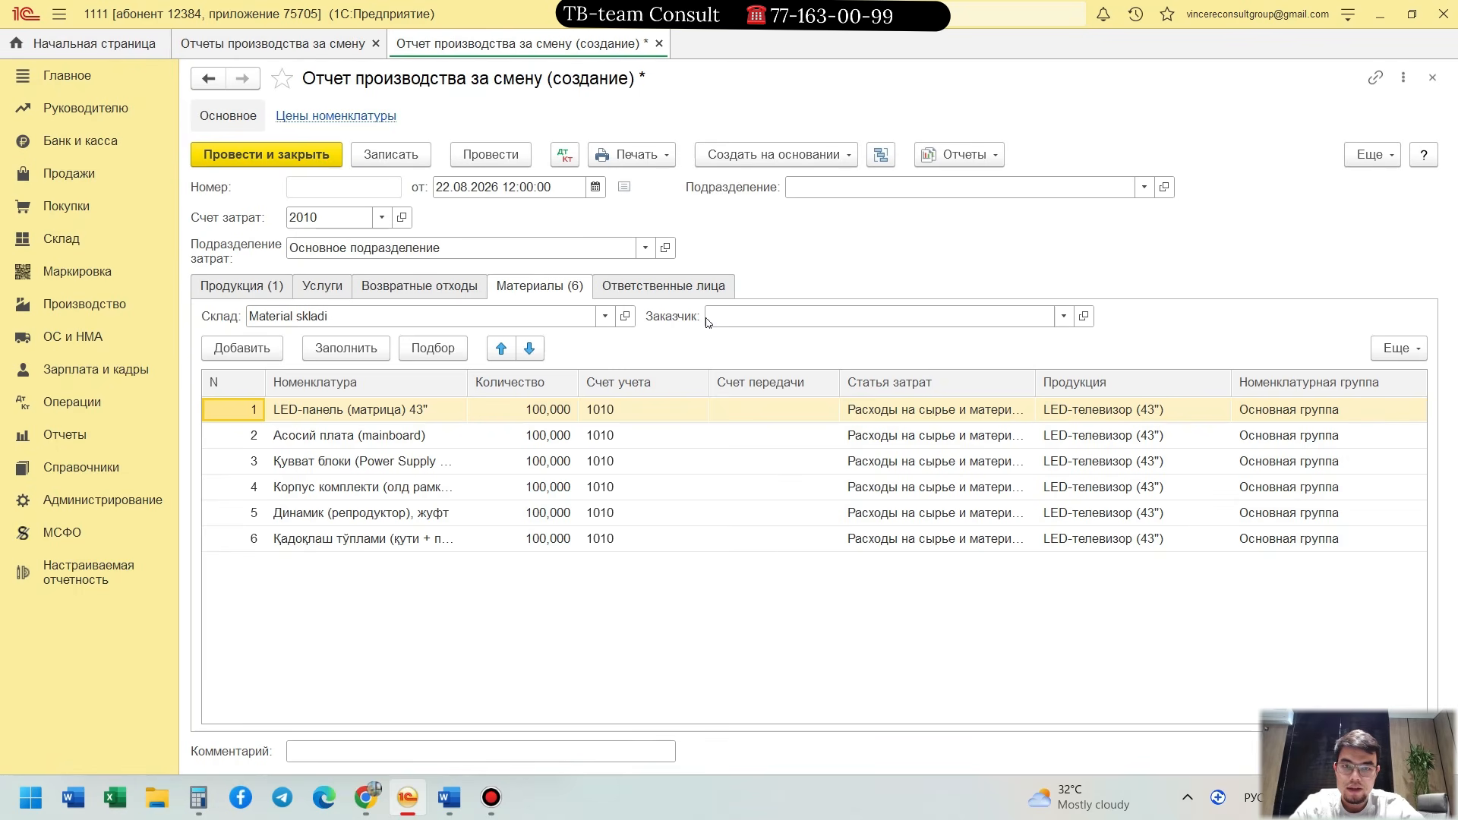
Step: Set the report header's Подразделение to Основное подразделение and review the responsible persons, materials and product sections
click(835, 188)
click(844, 207)
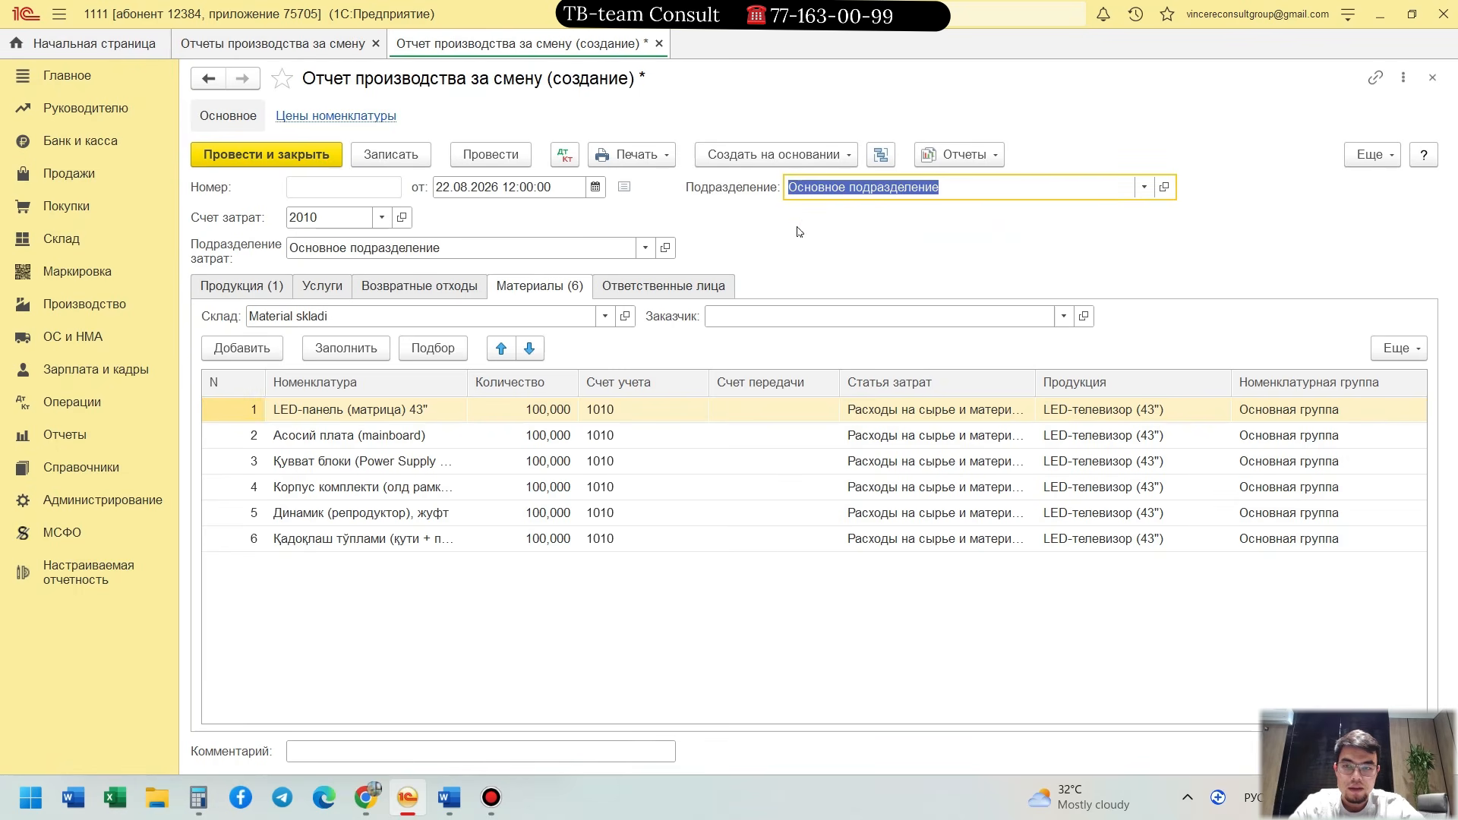
click(705, 287)
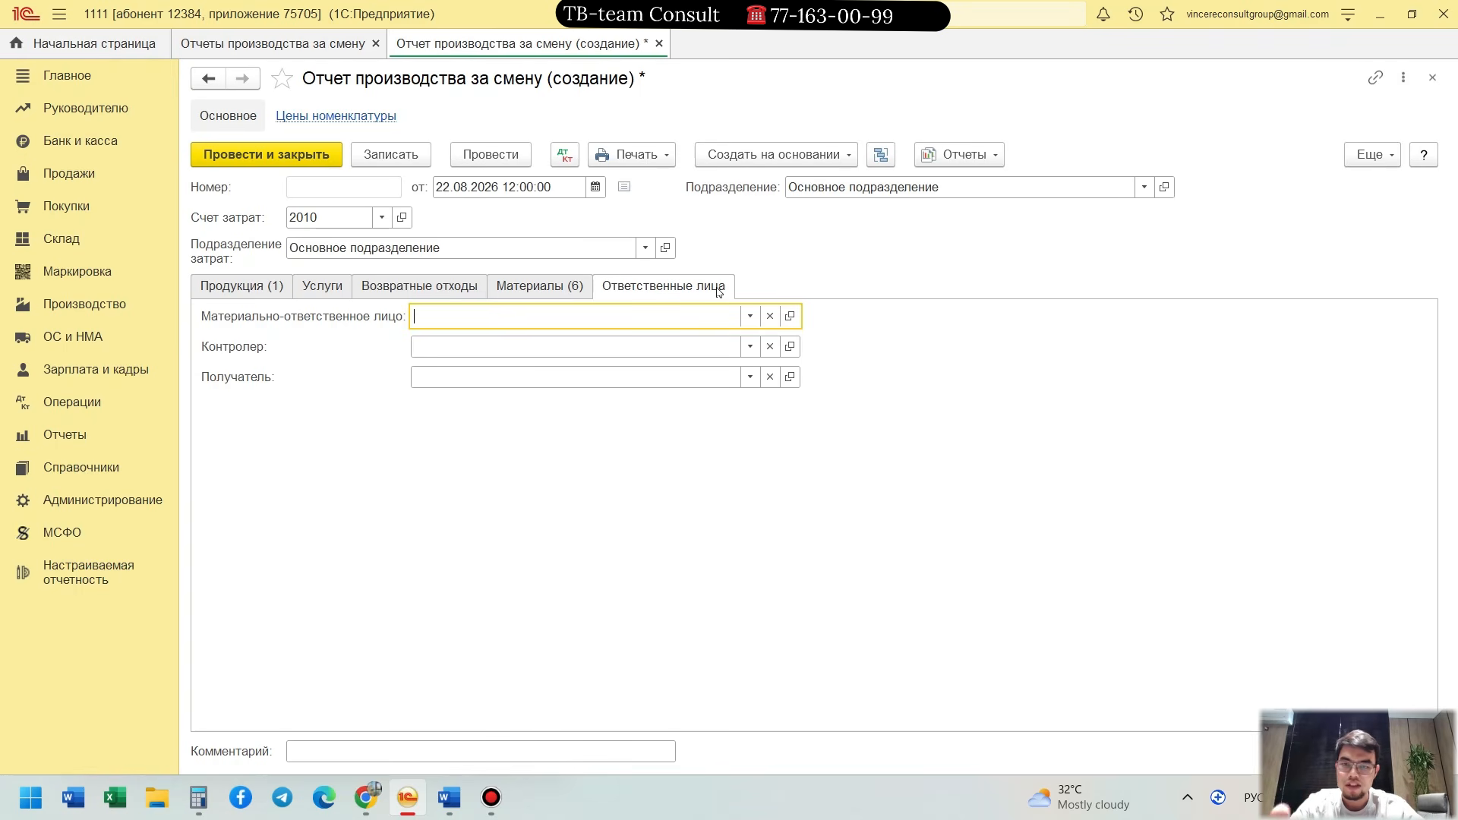
click(557, 293)
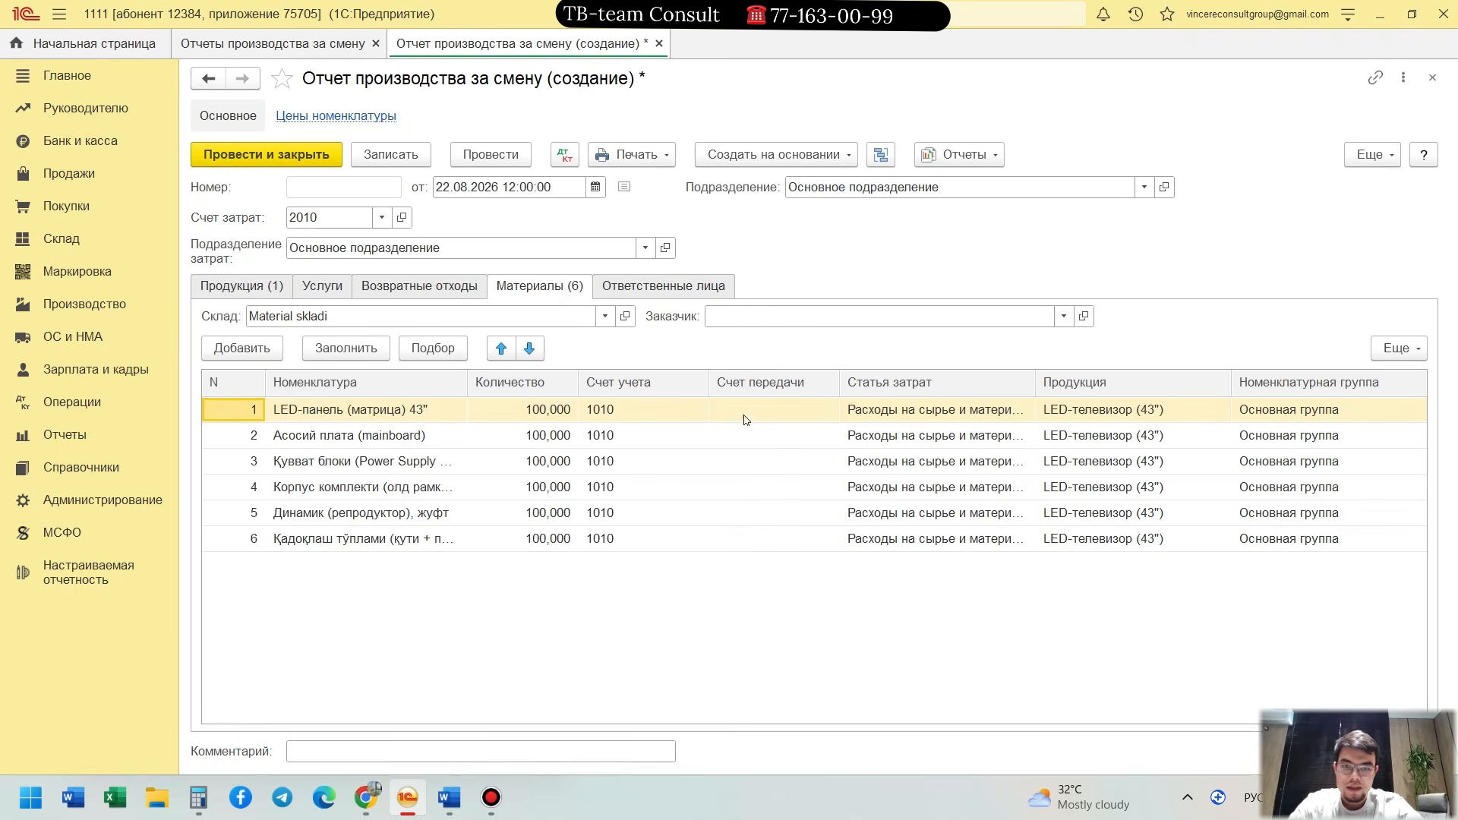
click(221, 291)
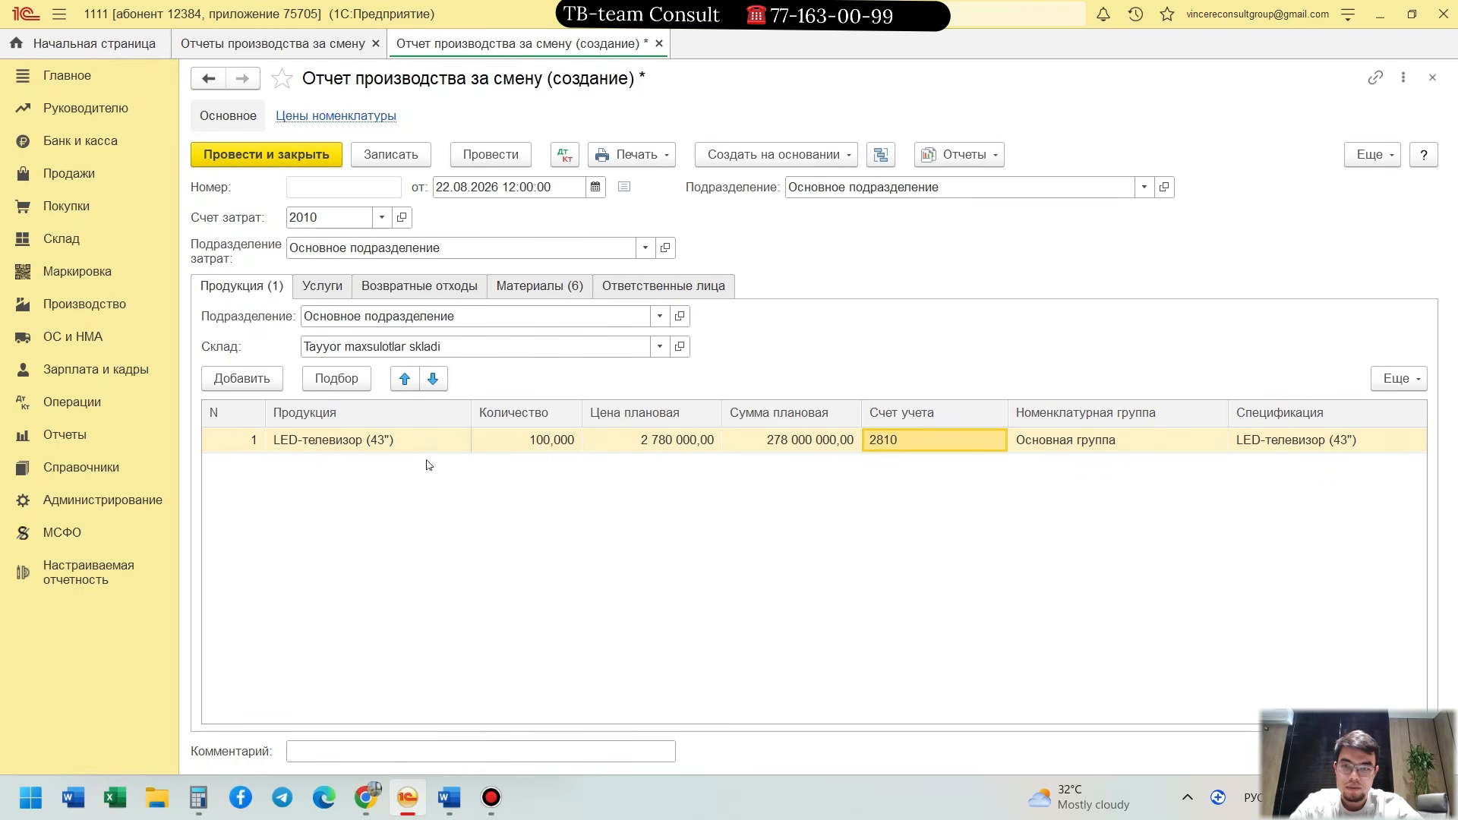
Step: Try to post and close the shift production report dated 22.08.2026 12:00:00
click(285, 162)
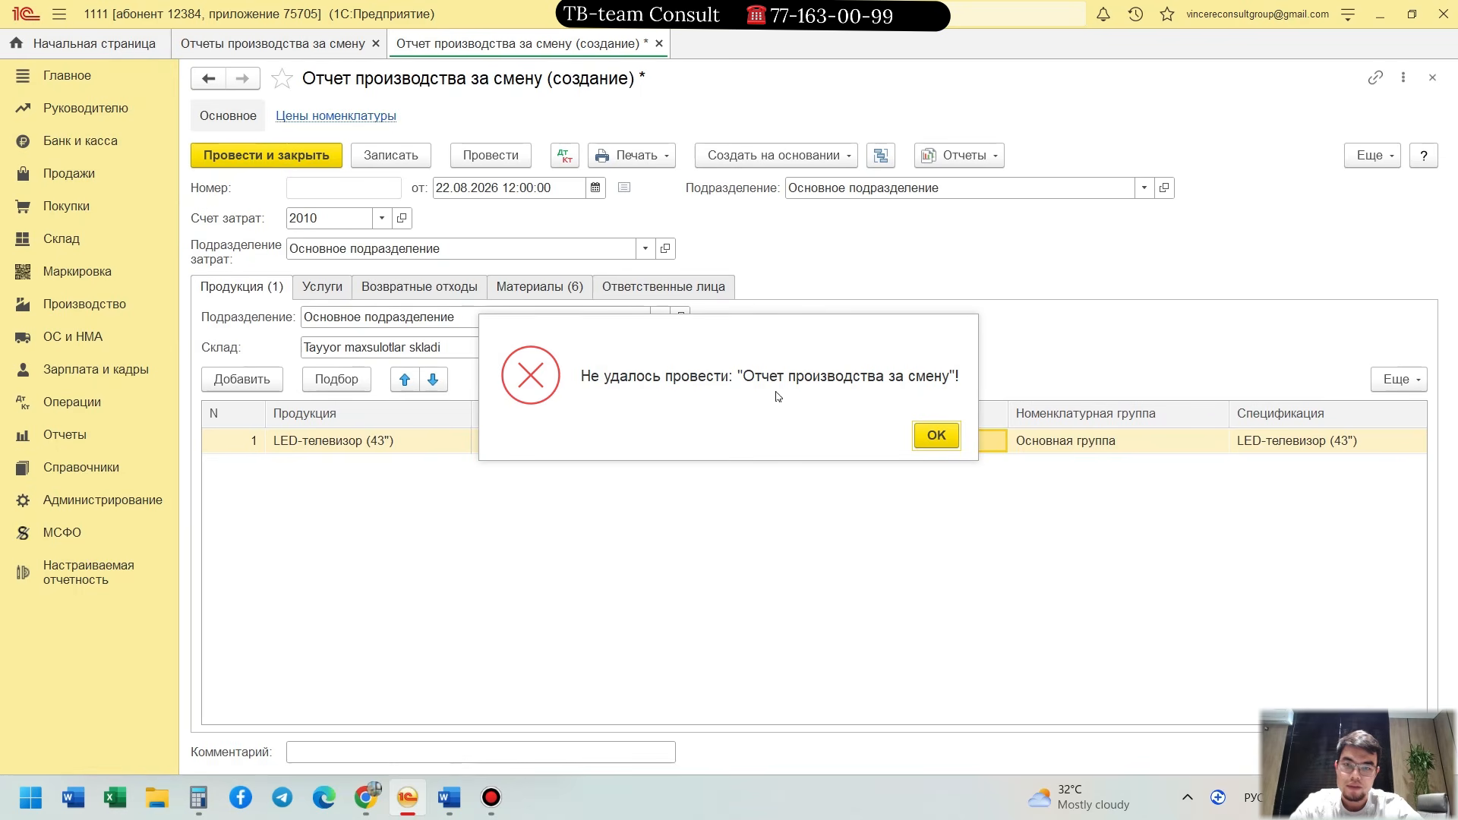
click(932, 437)
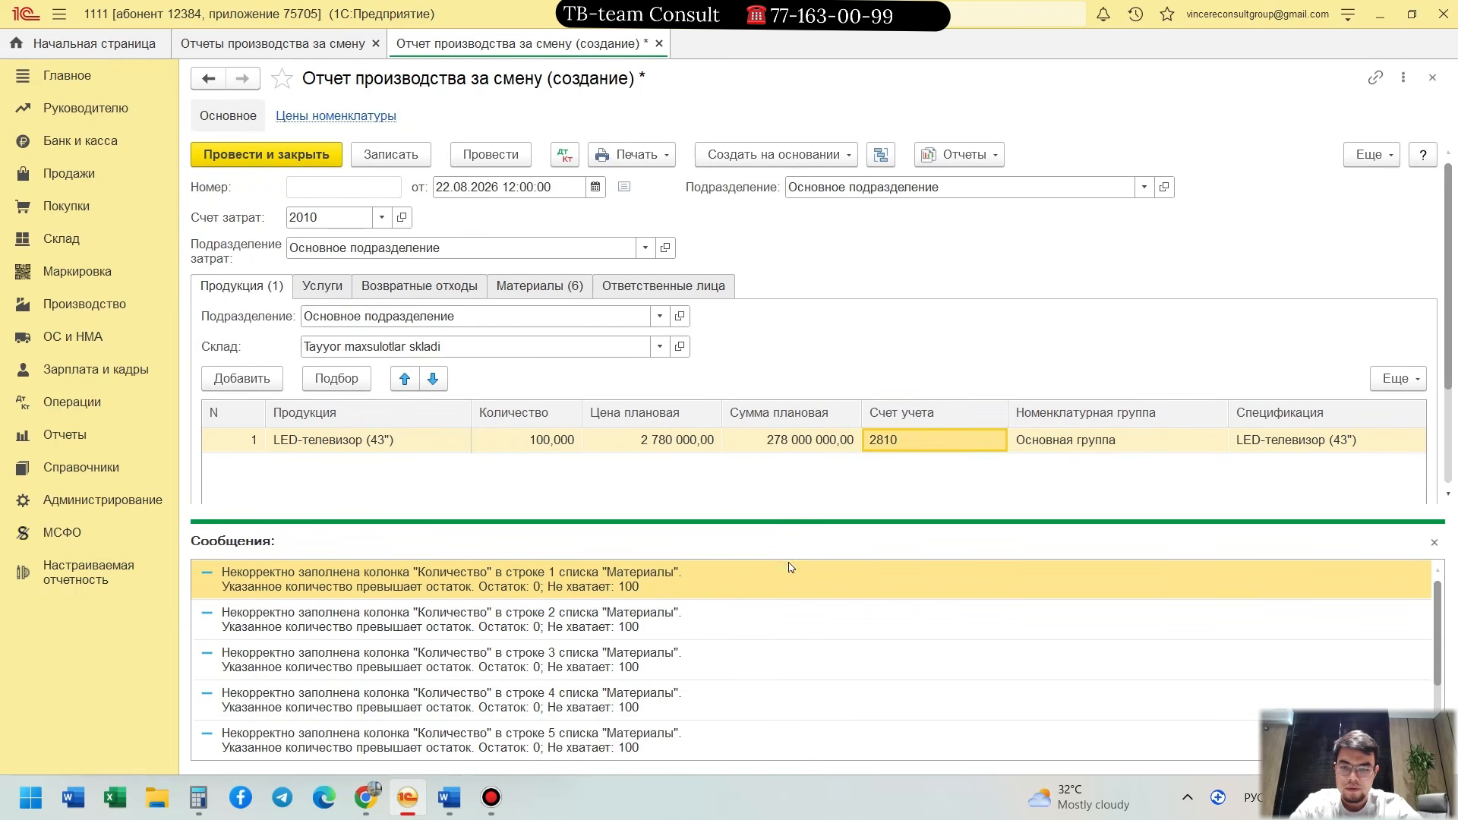
click(1435, 542)
Step: Clear the time in the report's date to leave 22.08.2026 0:00:00, and post and close the report
click(545, 187)
click(521, 187)
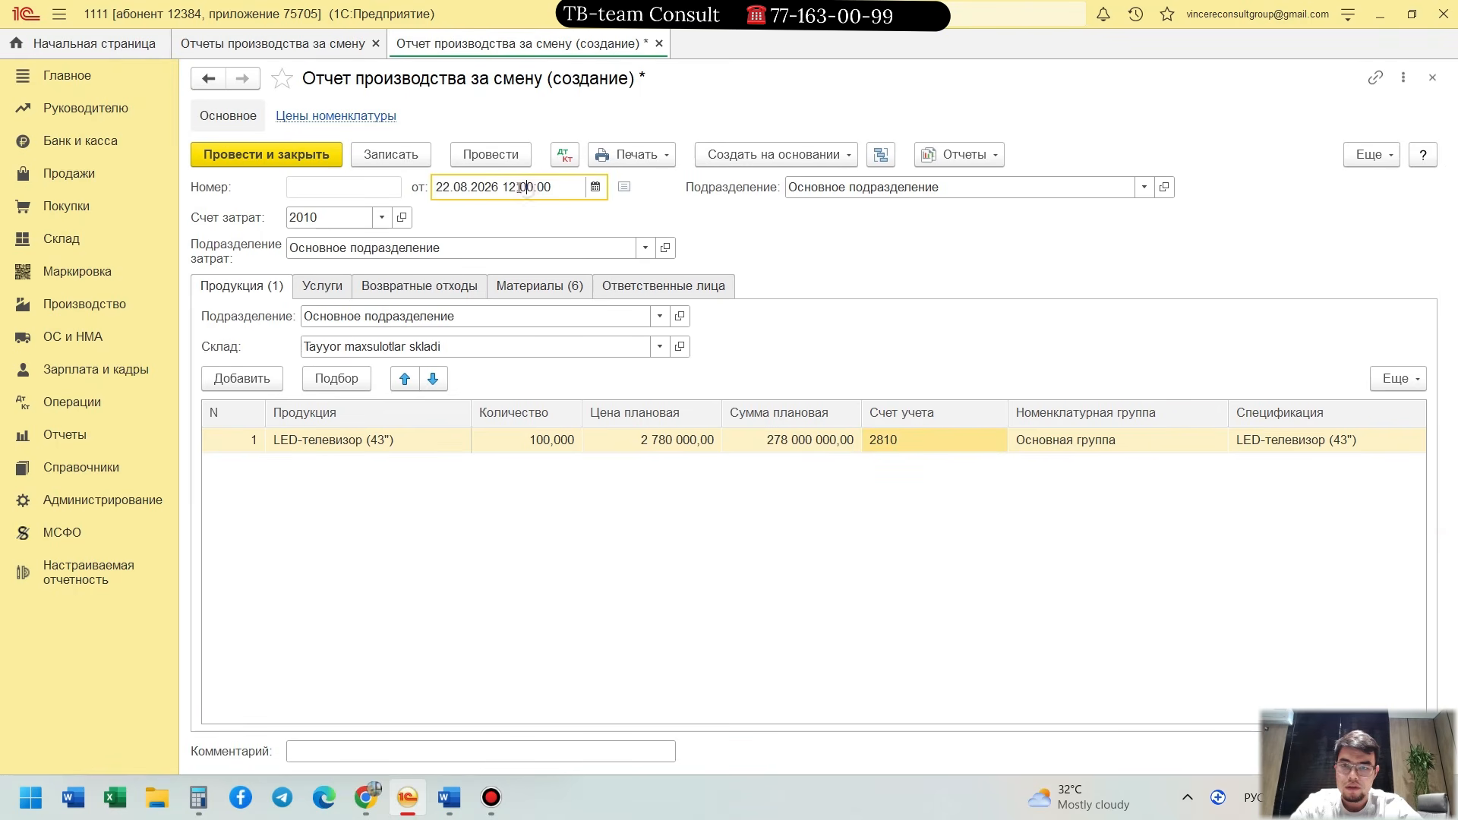
drag(504, 187, 548, 186)
key(BackSpace)
click(573, 511)
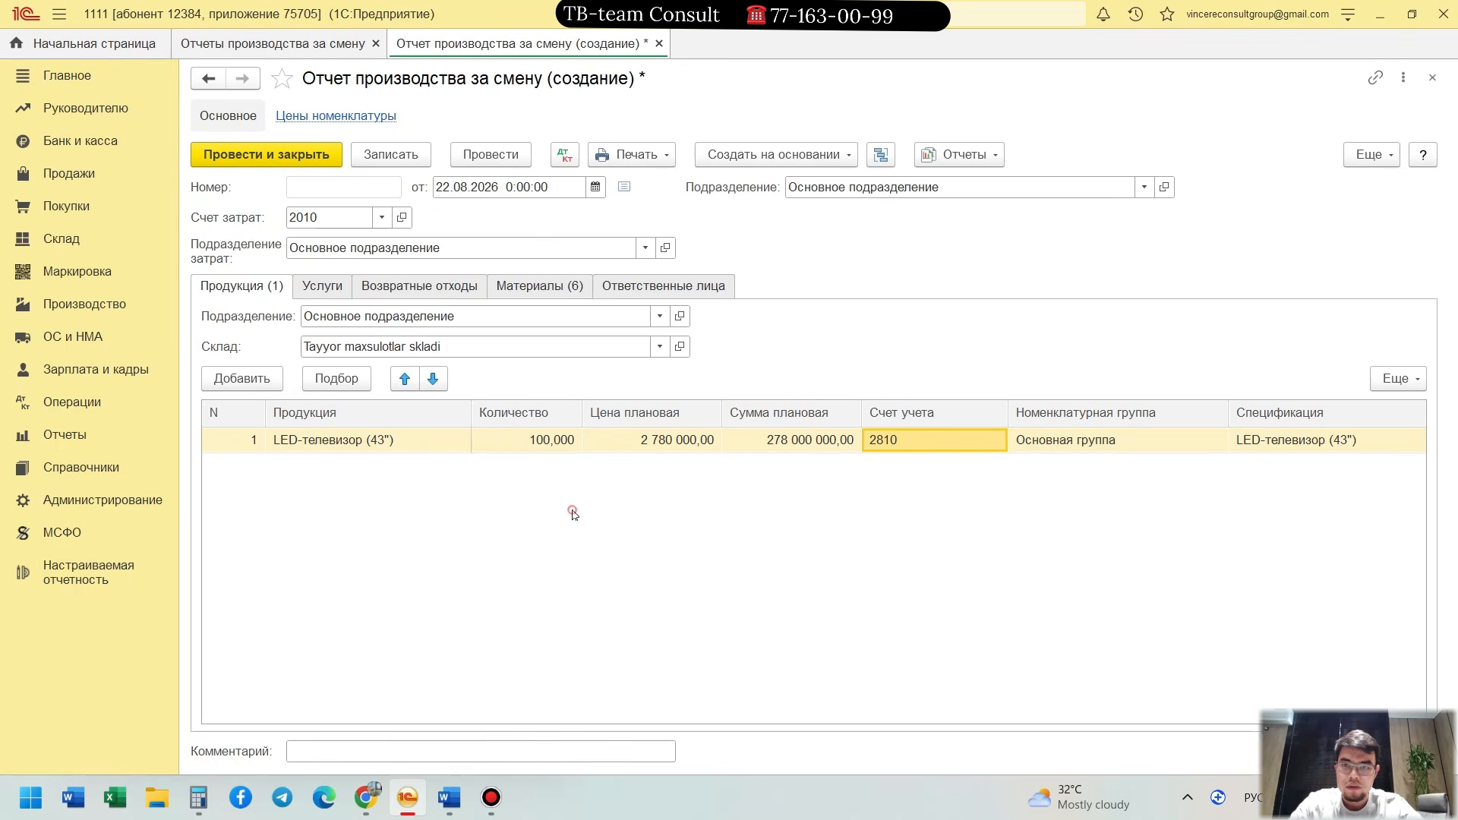
click(306, 159)
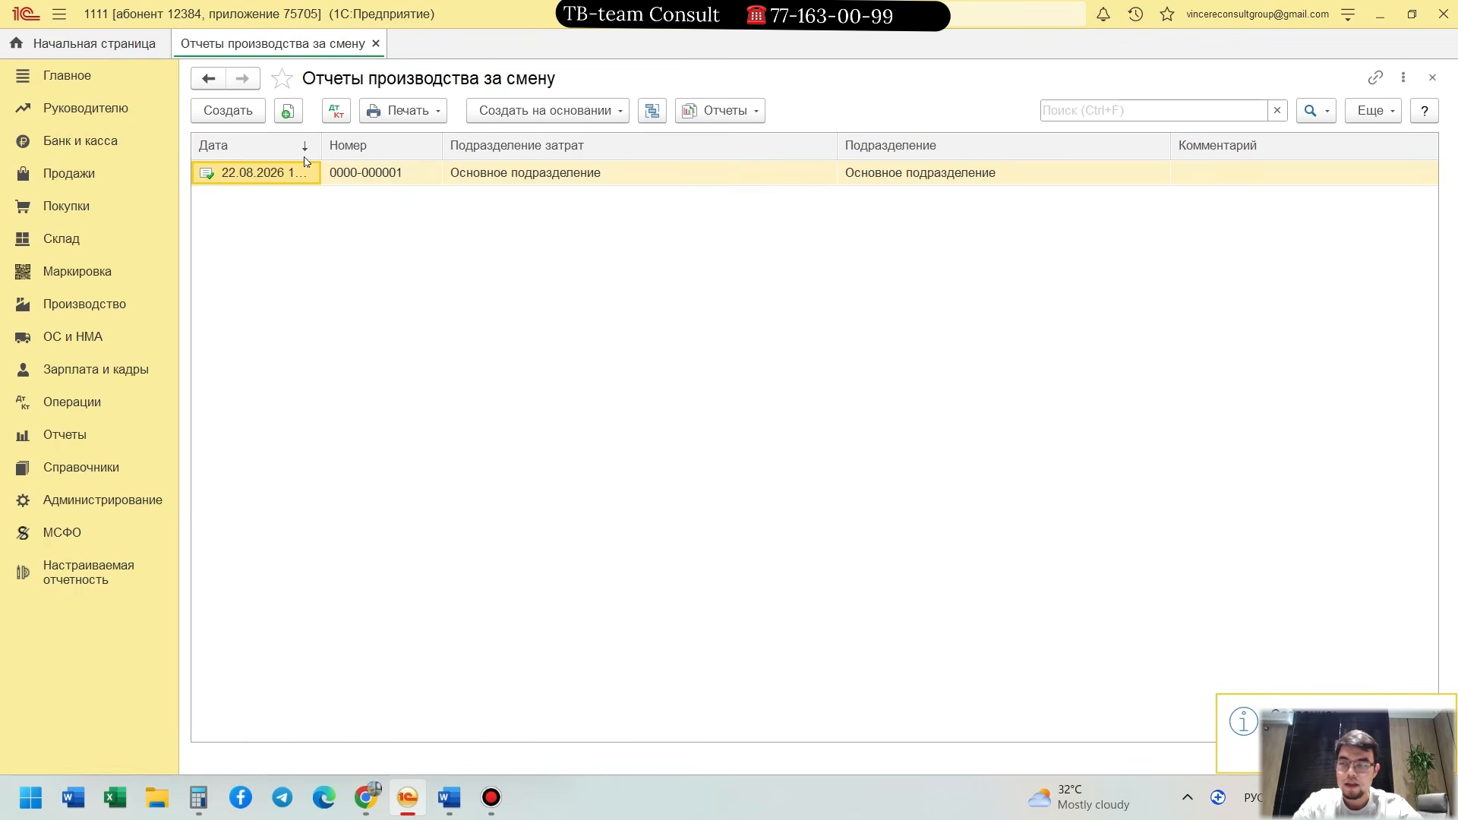
Step: Examine the posted shift report's accounting entries for the television output and the material write-offs, and close the movements
click(642, 174)
click(336, 111)
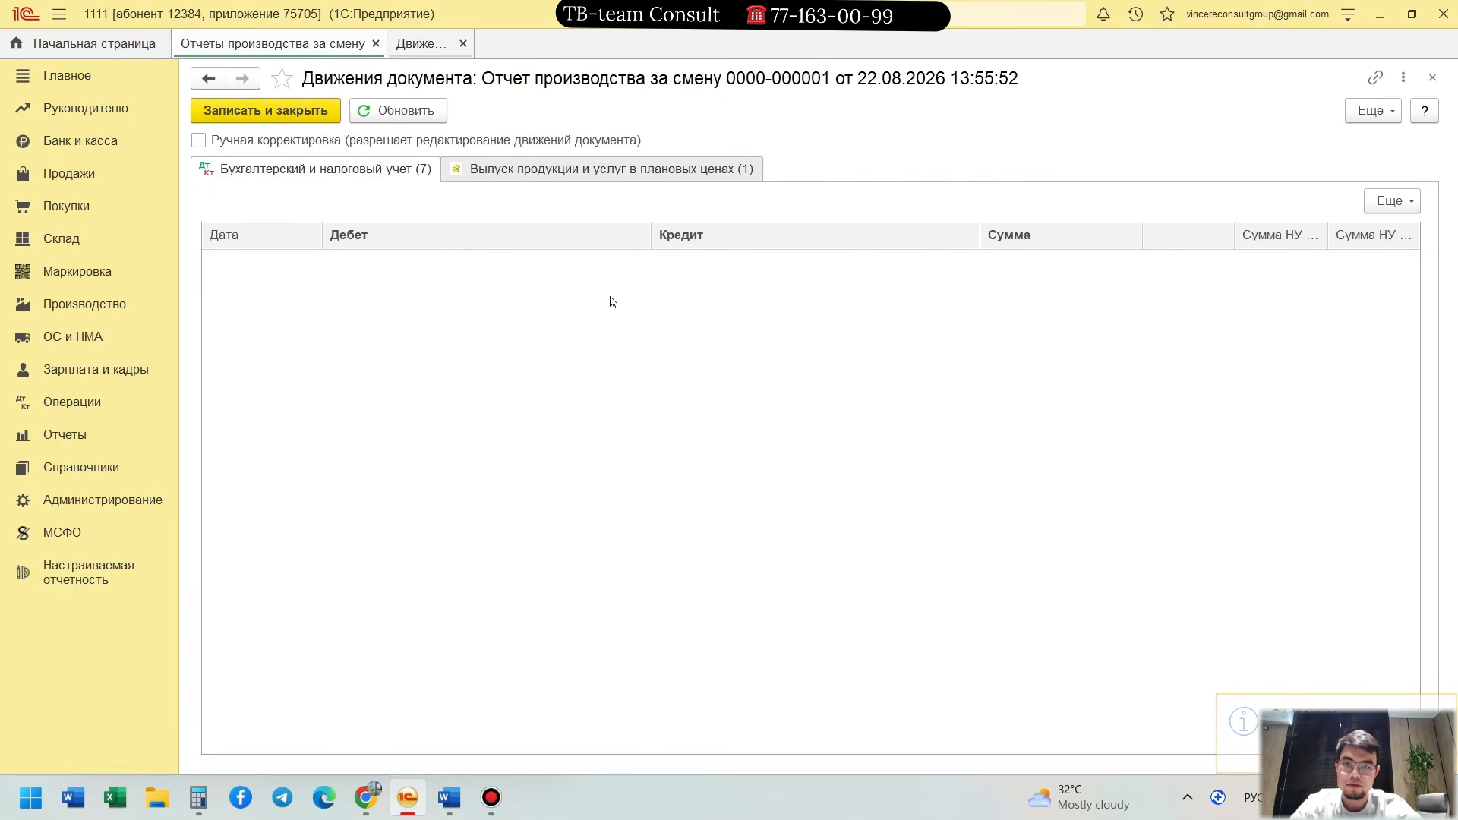
click(675, 272)
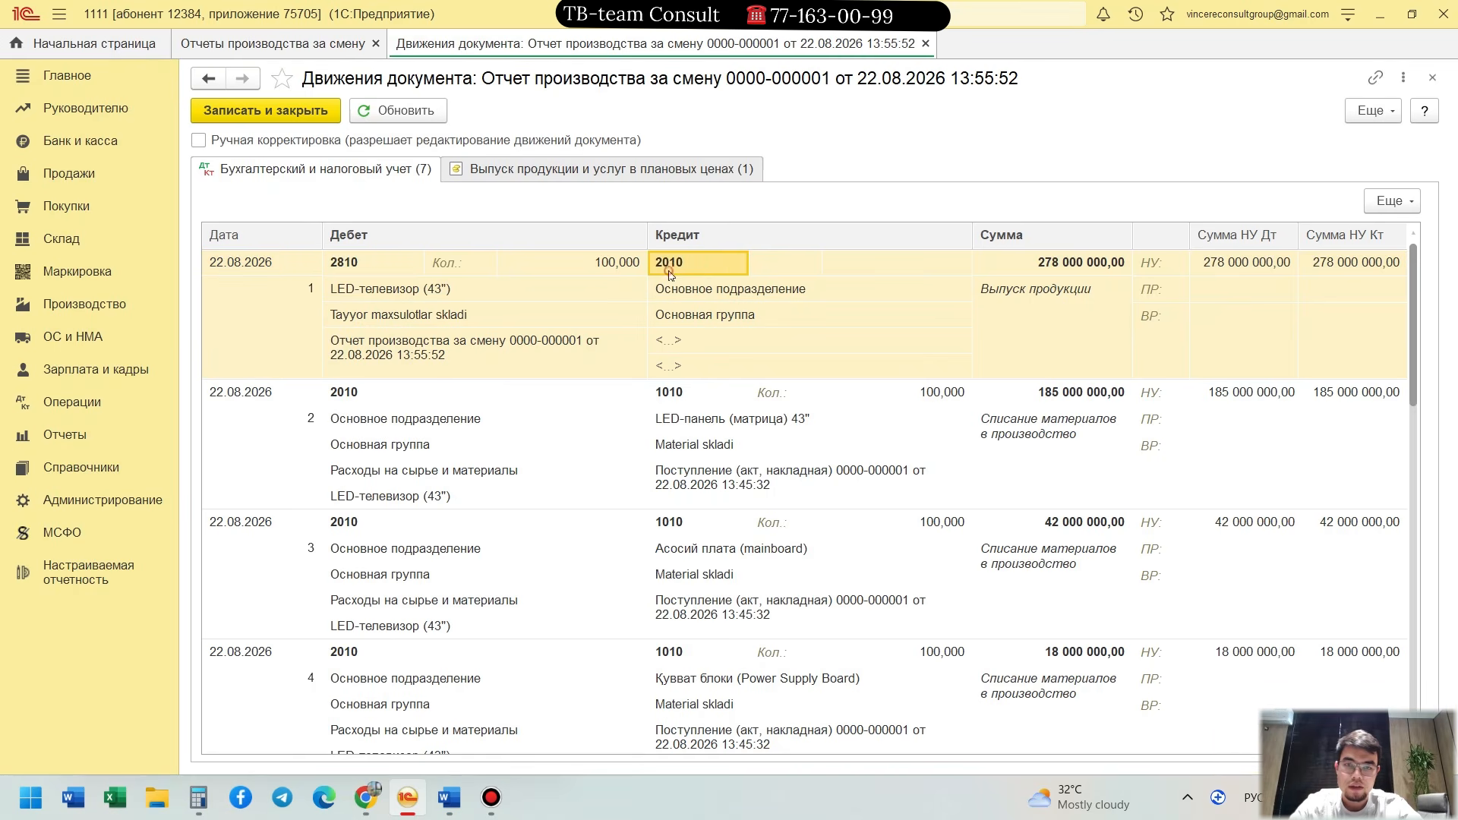
click(366, 270)
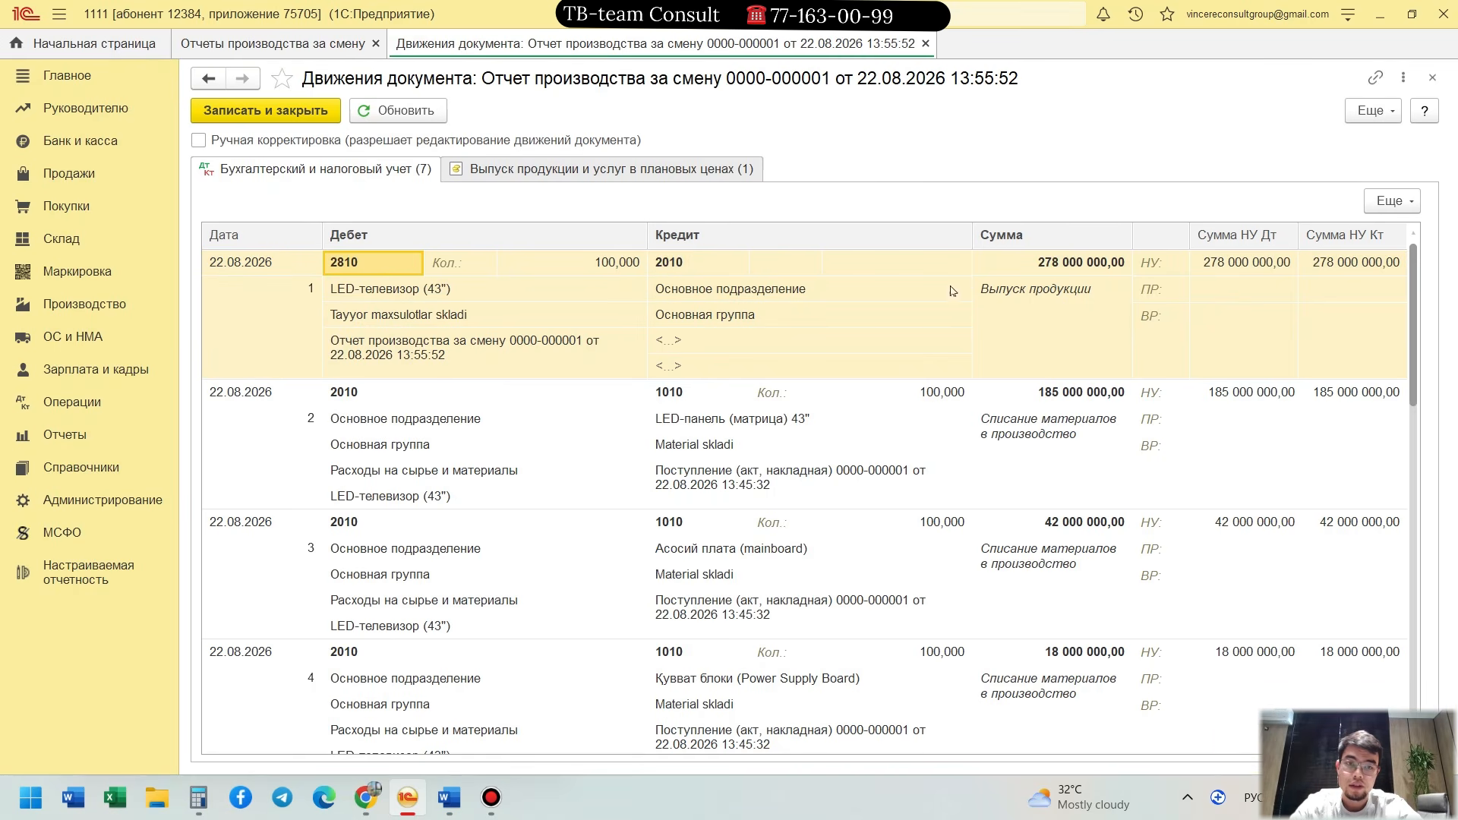
click(1074, 266)
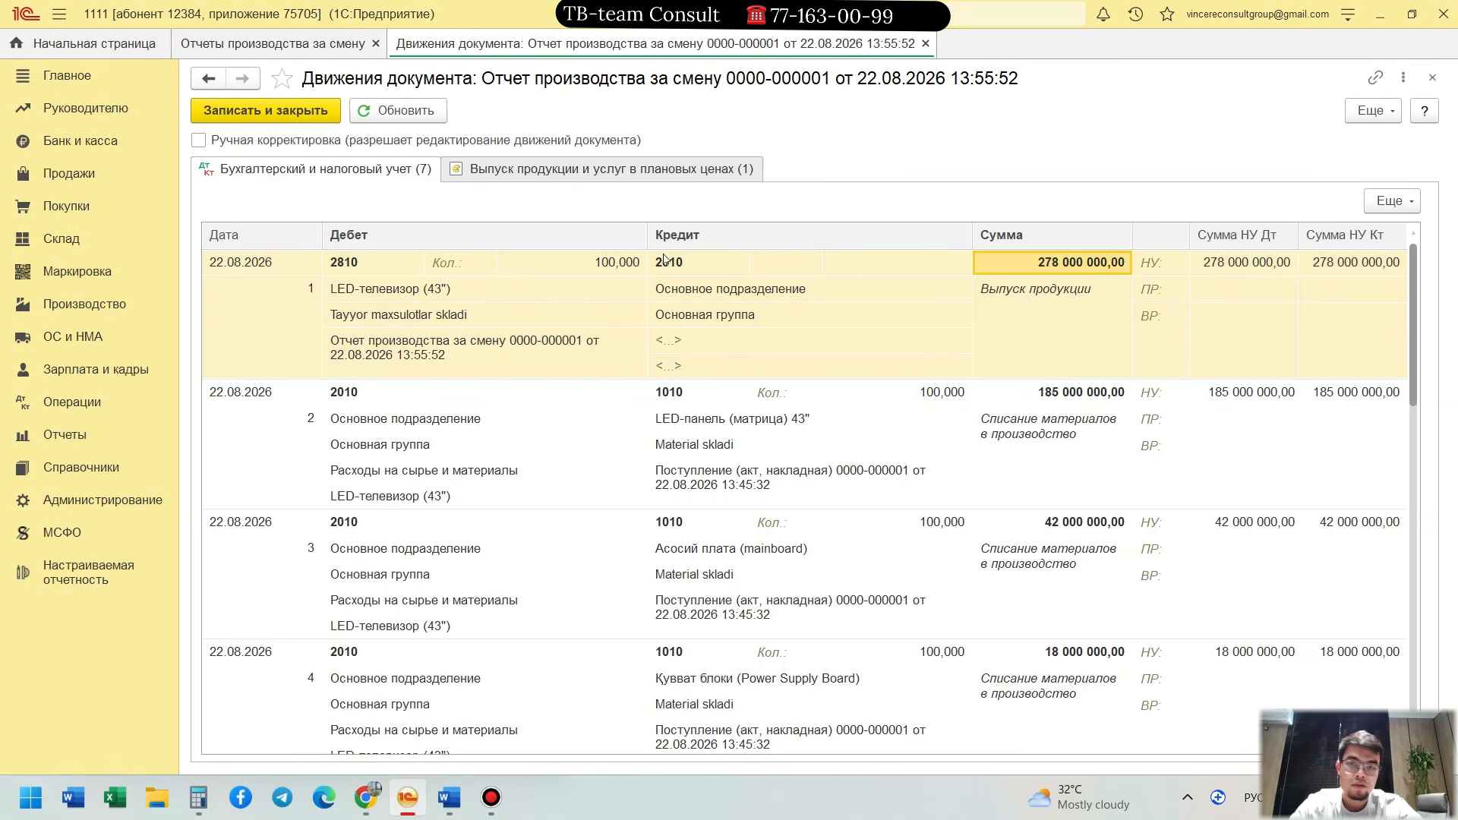
click(600, 270)
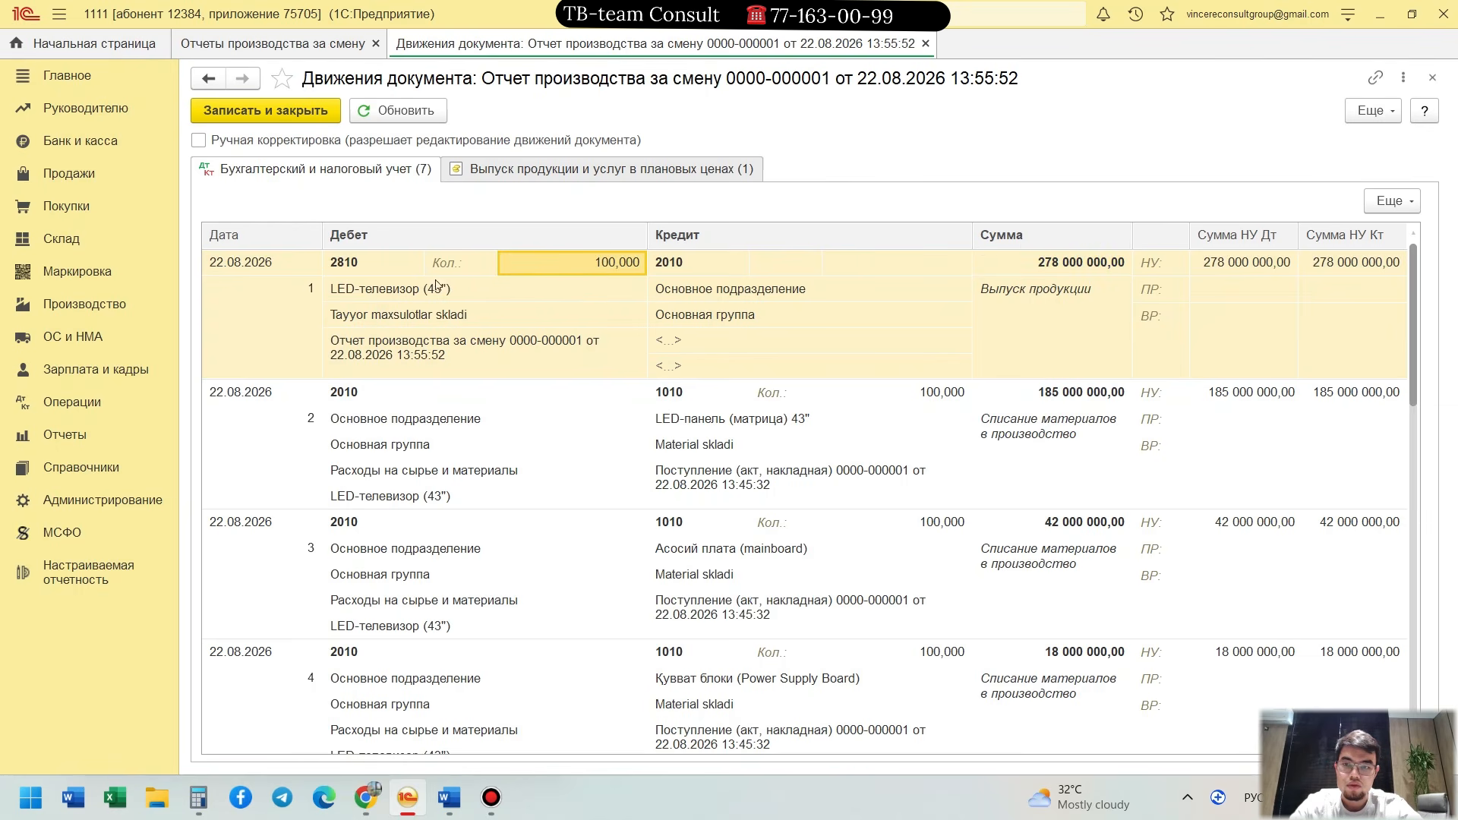
click(382, 294)
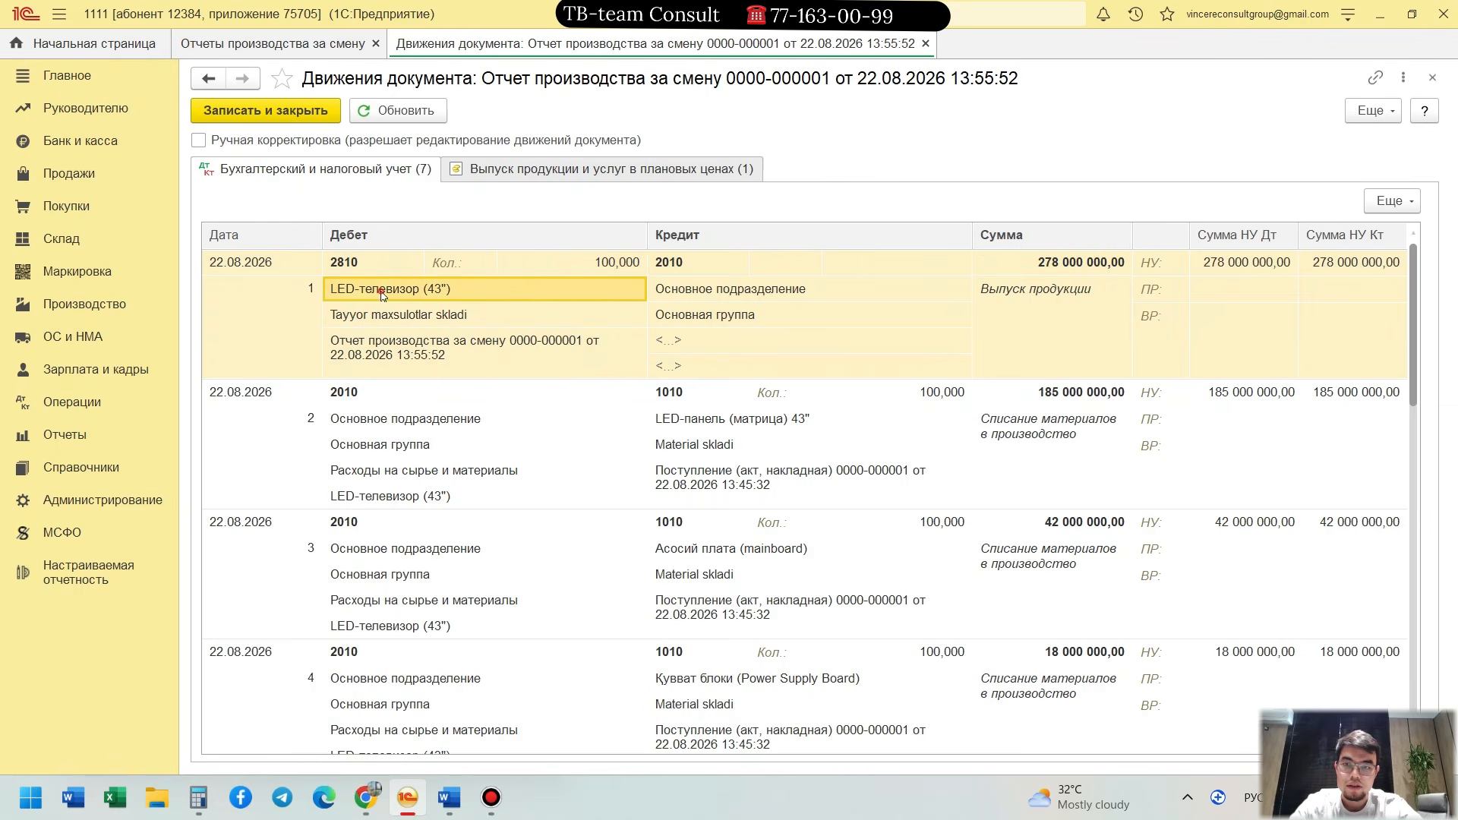
click(712, 395)
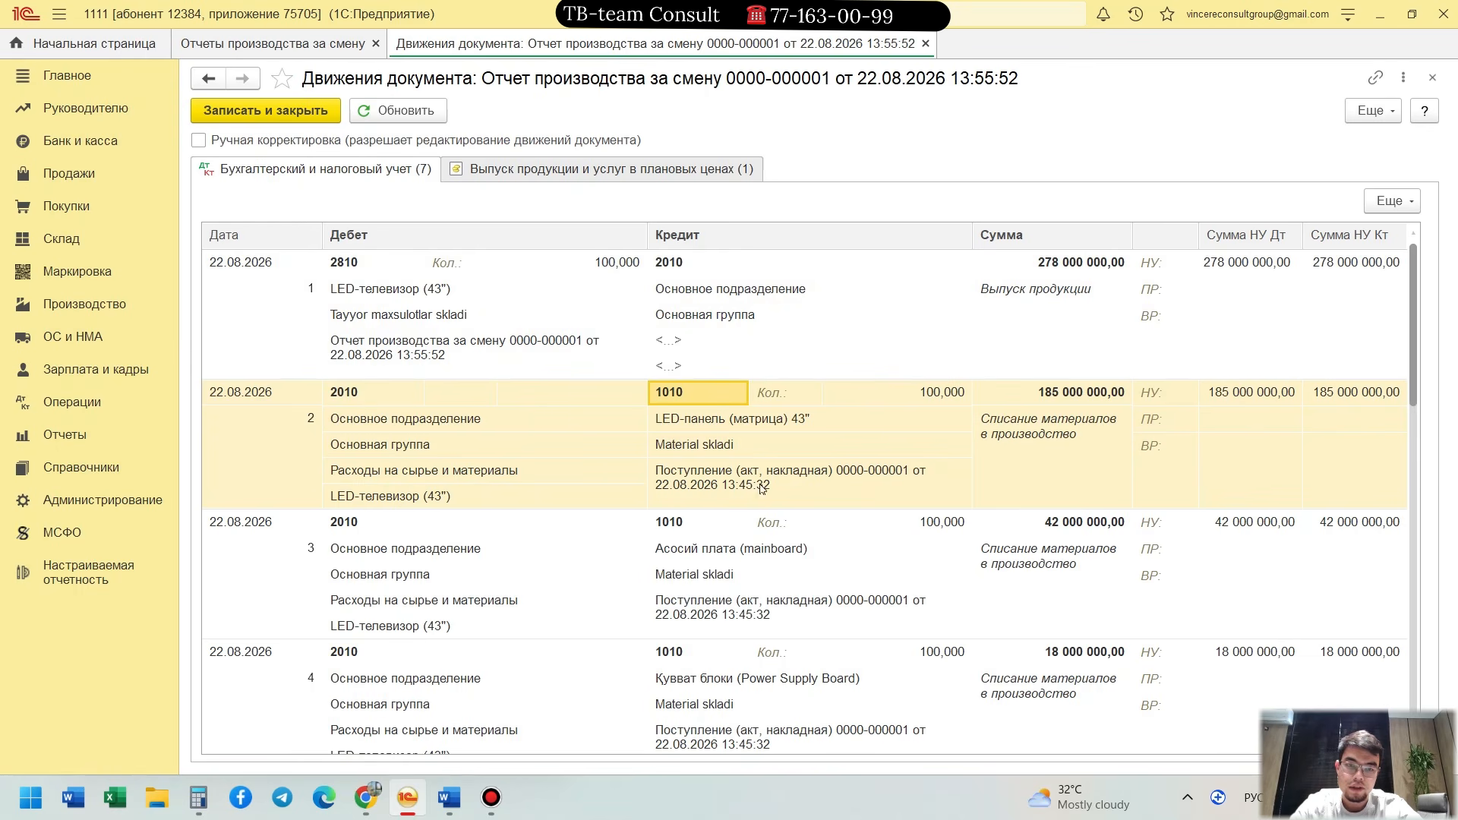
drag(1414, 330, 1404, 535)
scroll(1236, 564, down, 1)
click(916, 527)
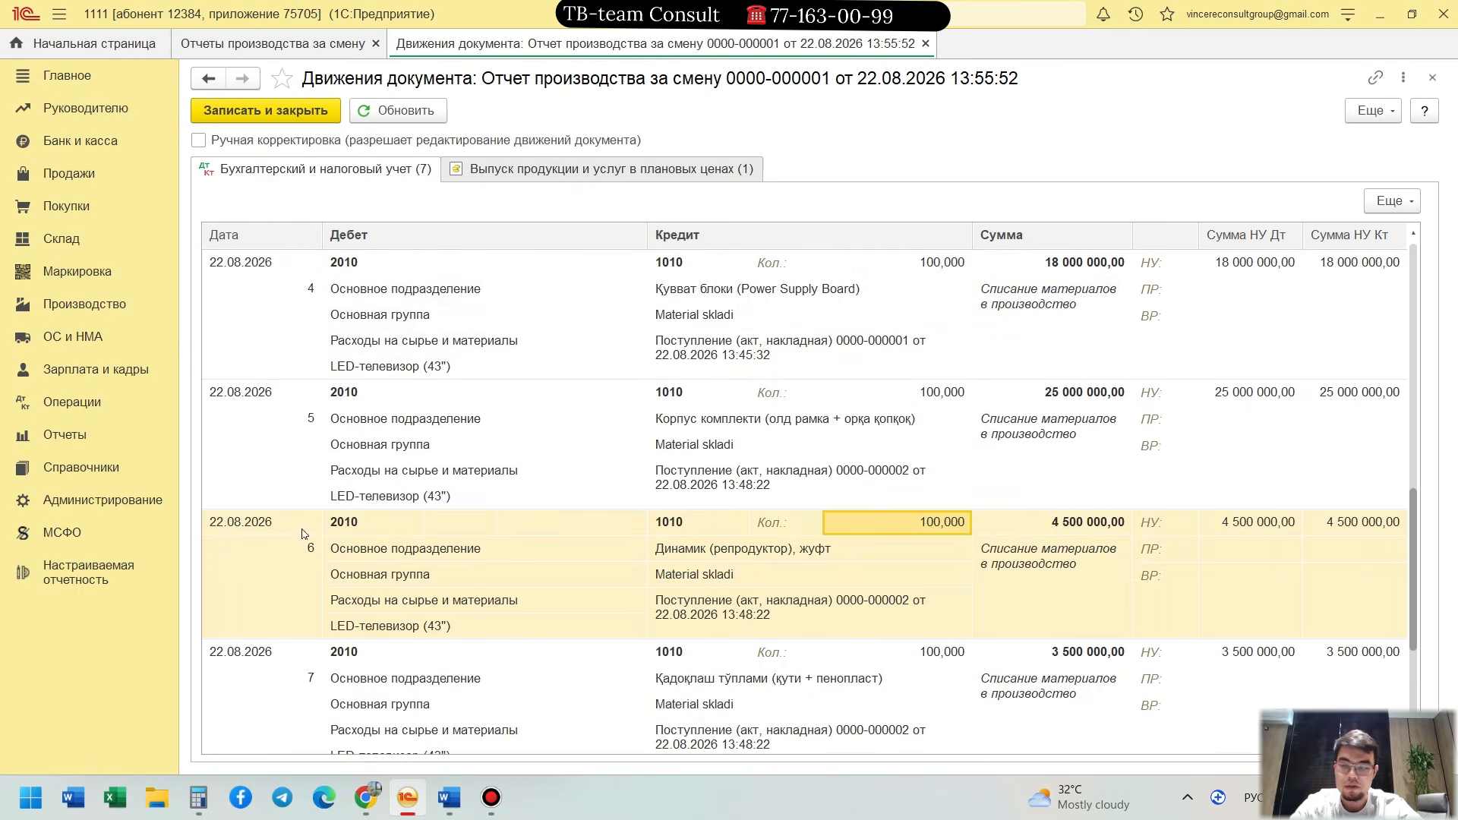
click(925, 43)
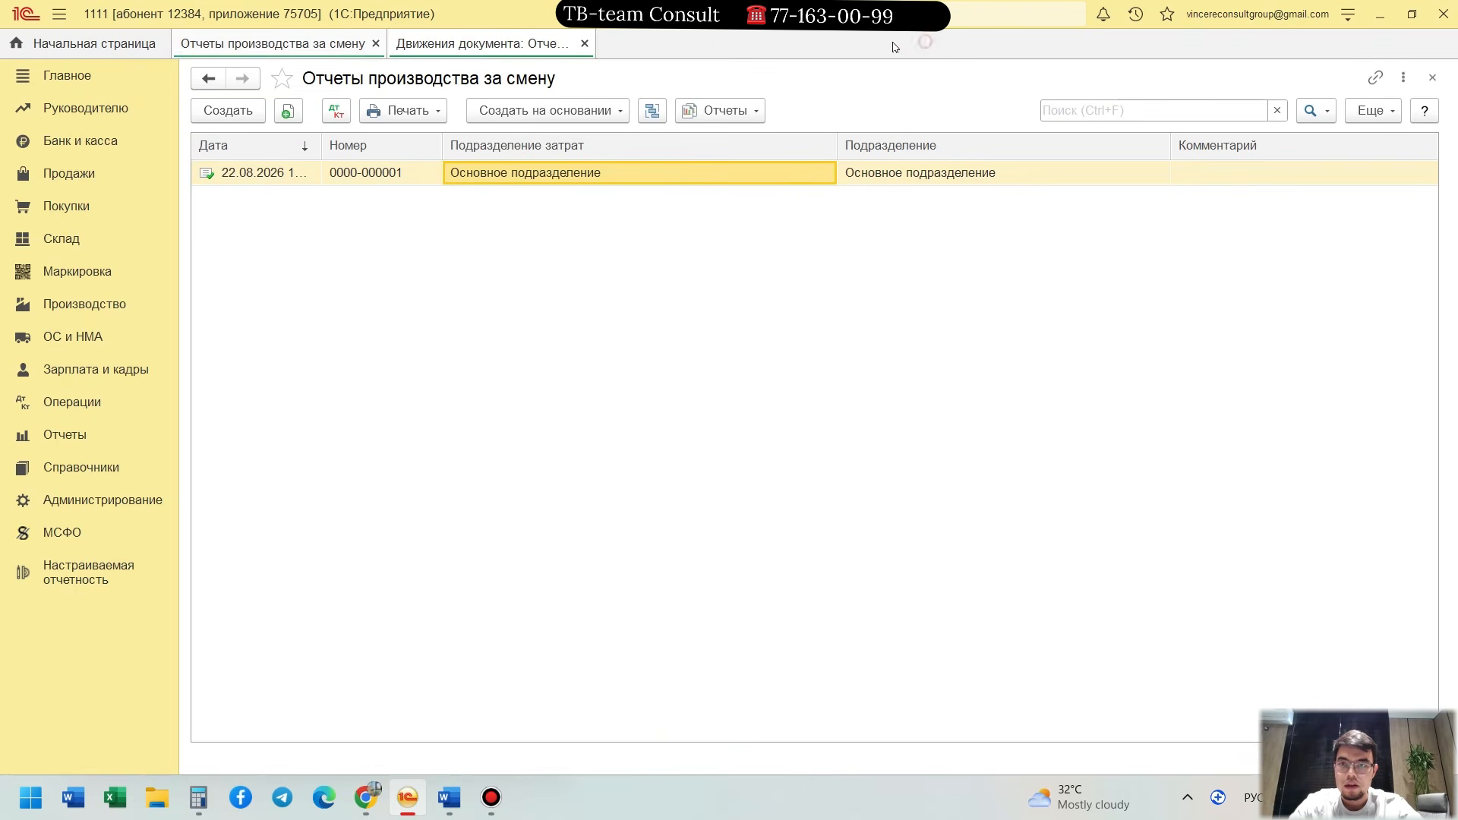
Step: Generate the Оборотно-сальдовая ведомость for the period 01.01.2026 to 31.12.2026
click(78, 439)
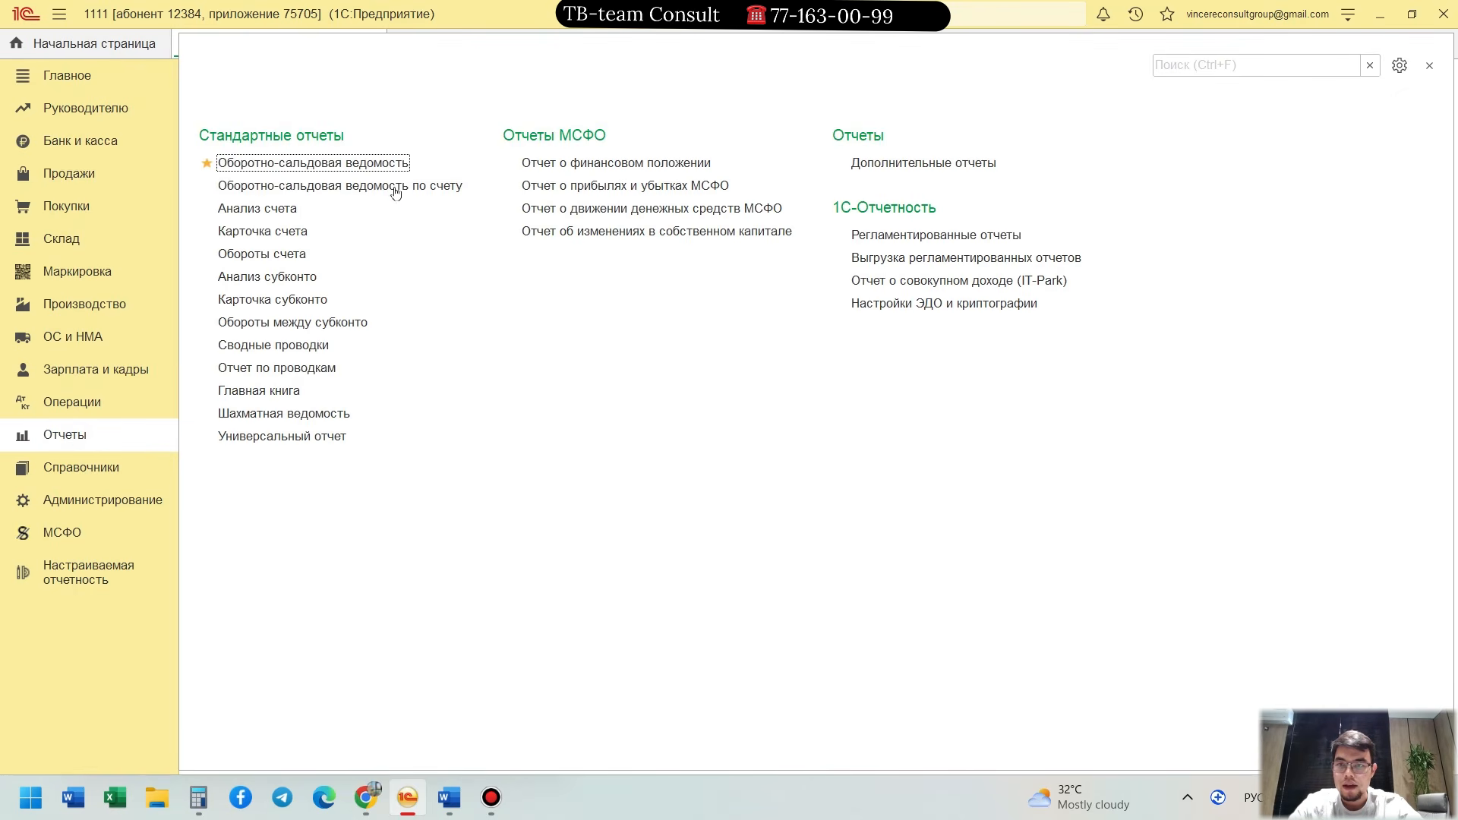
click(328, 156)
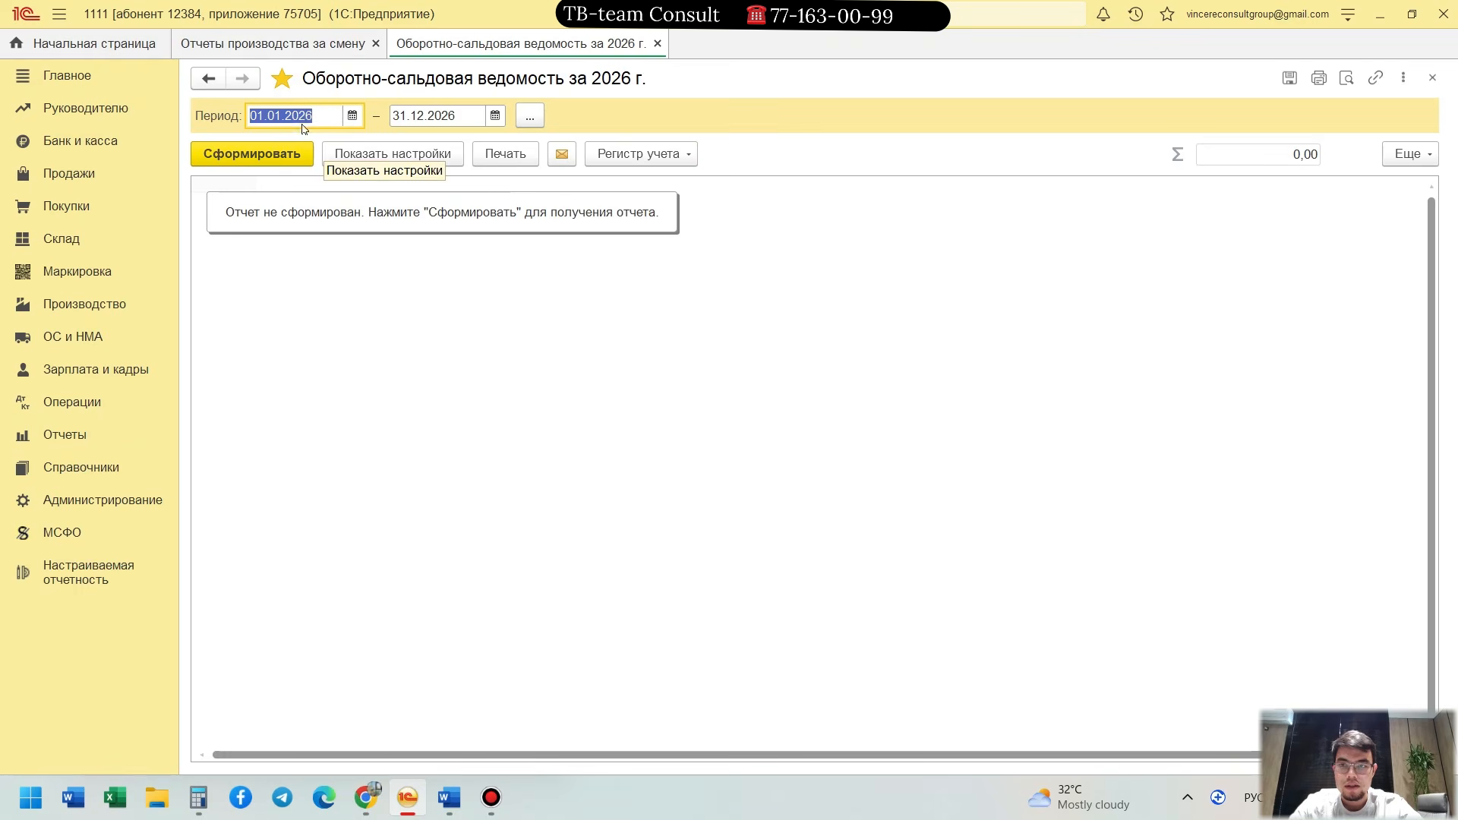
click(271, 159)
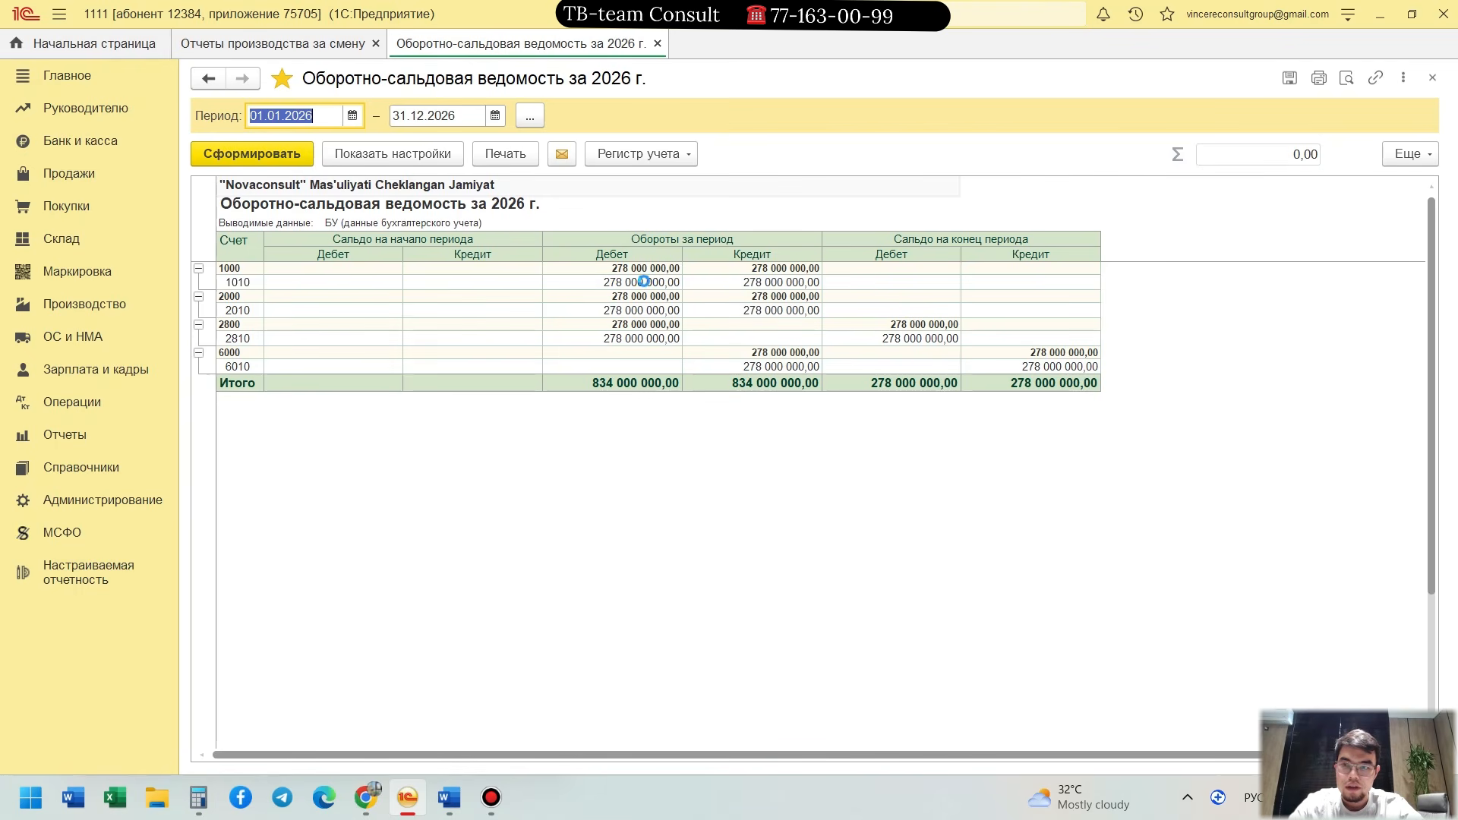
Step: Examine the debit and credit turnovers of accounts 1010 and 2010 in the trial balance
click(609, 282)
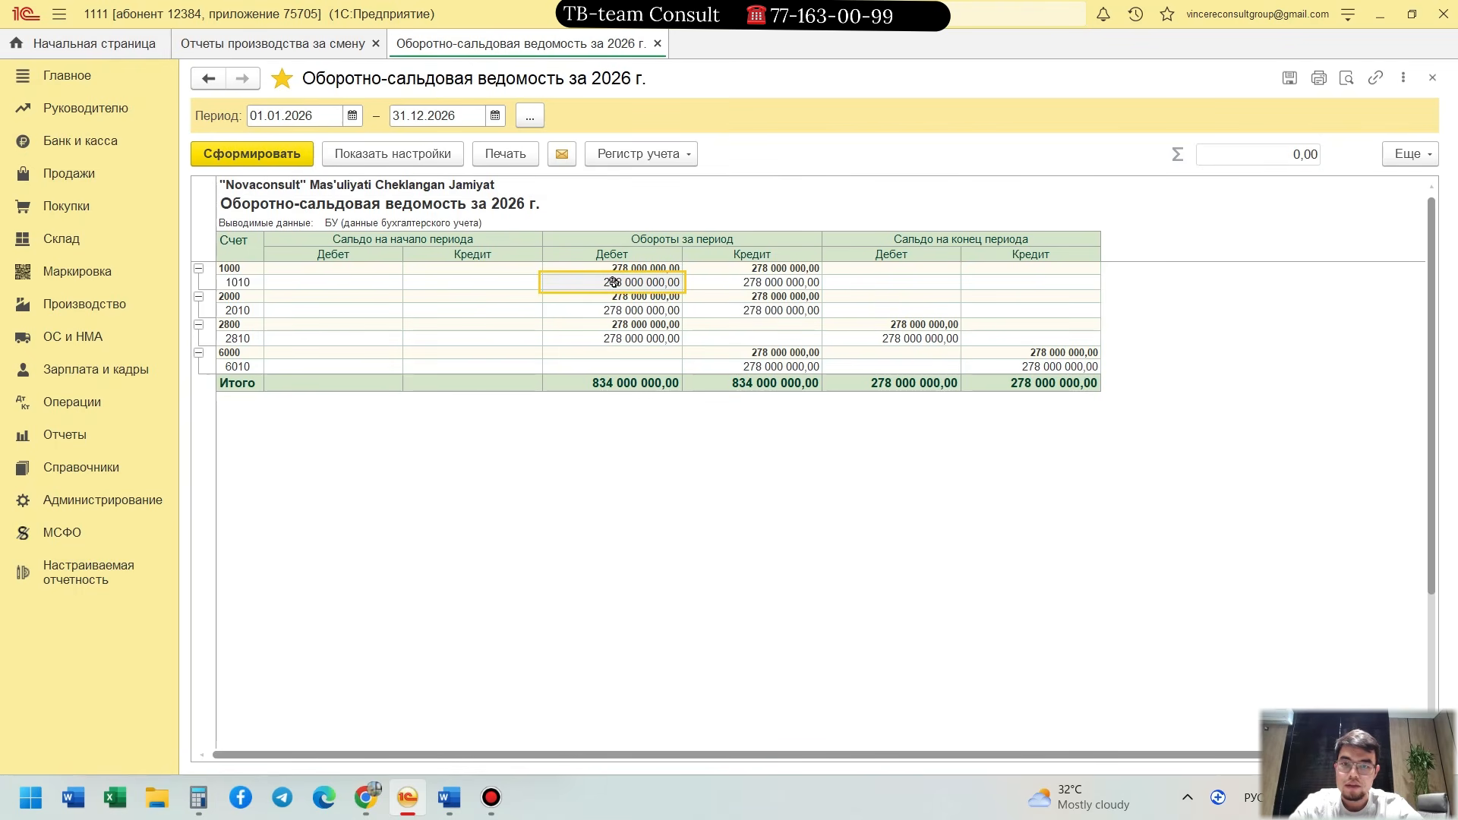
click(728, 282)
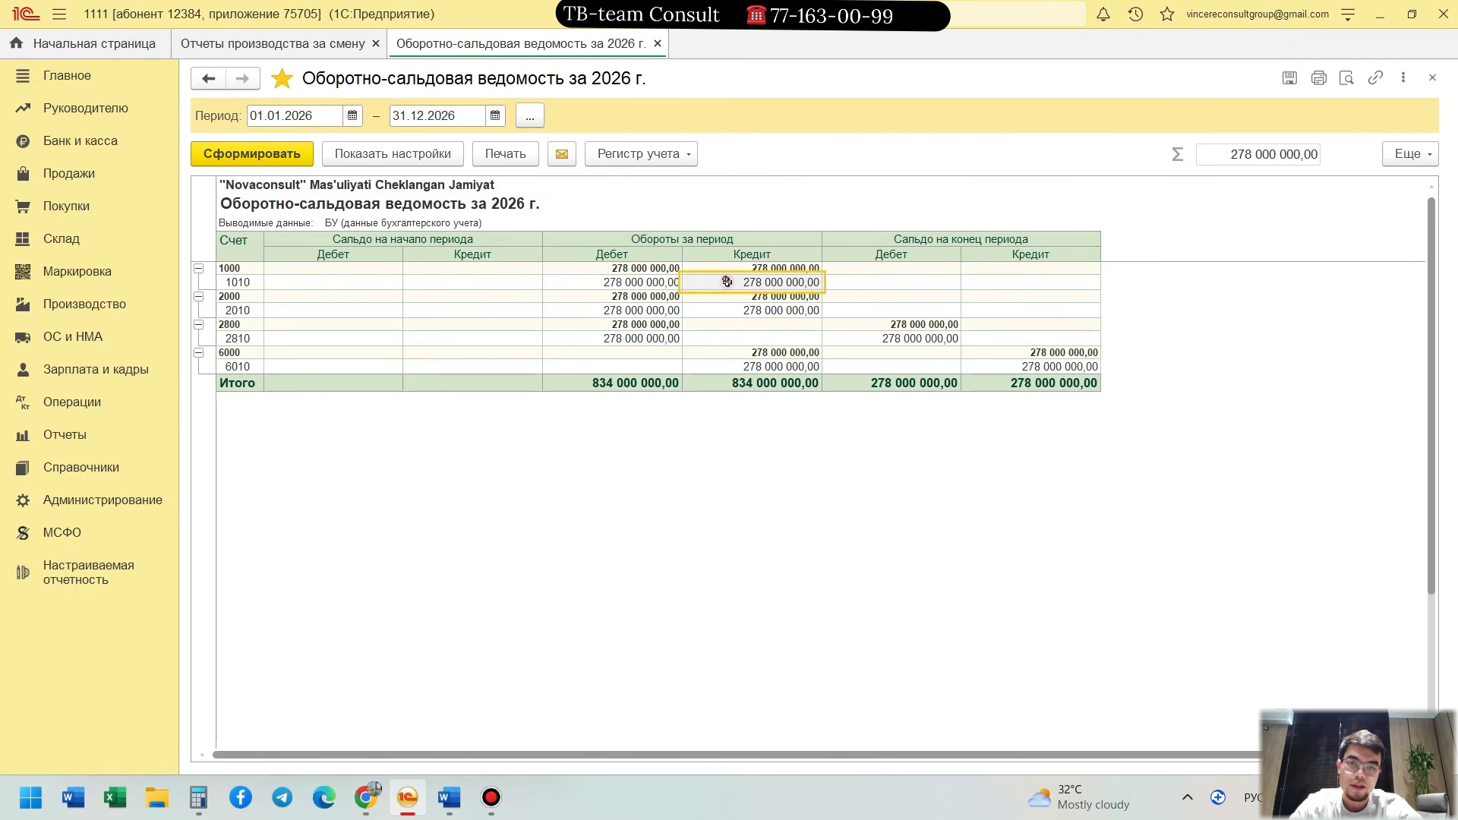
click(639, 280)
drag(611, 280, 718, 278)
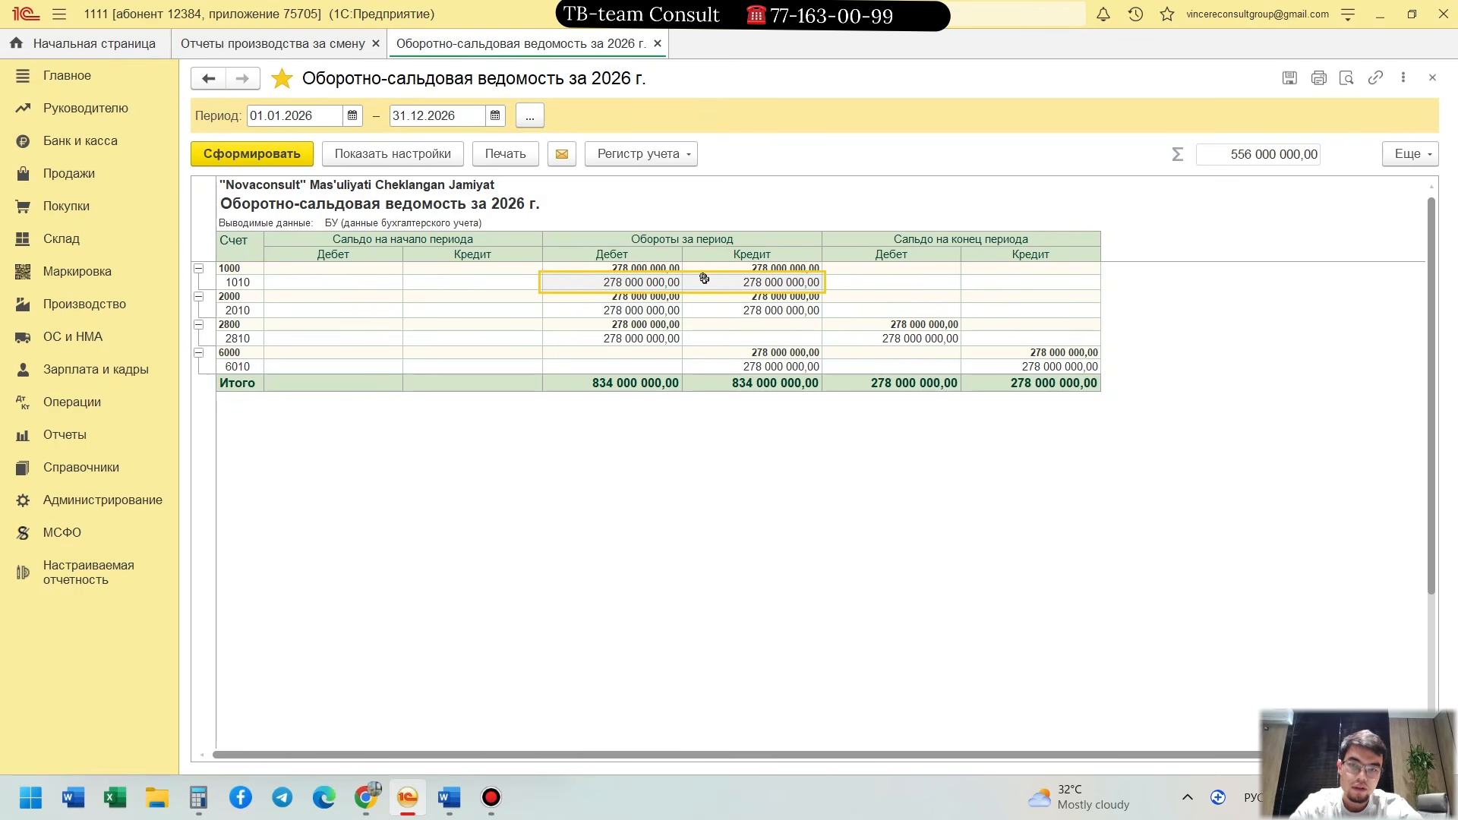
drag(617, 310, 690, 306)
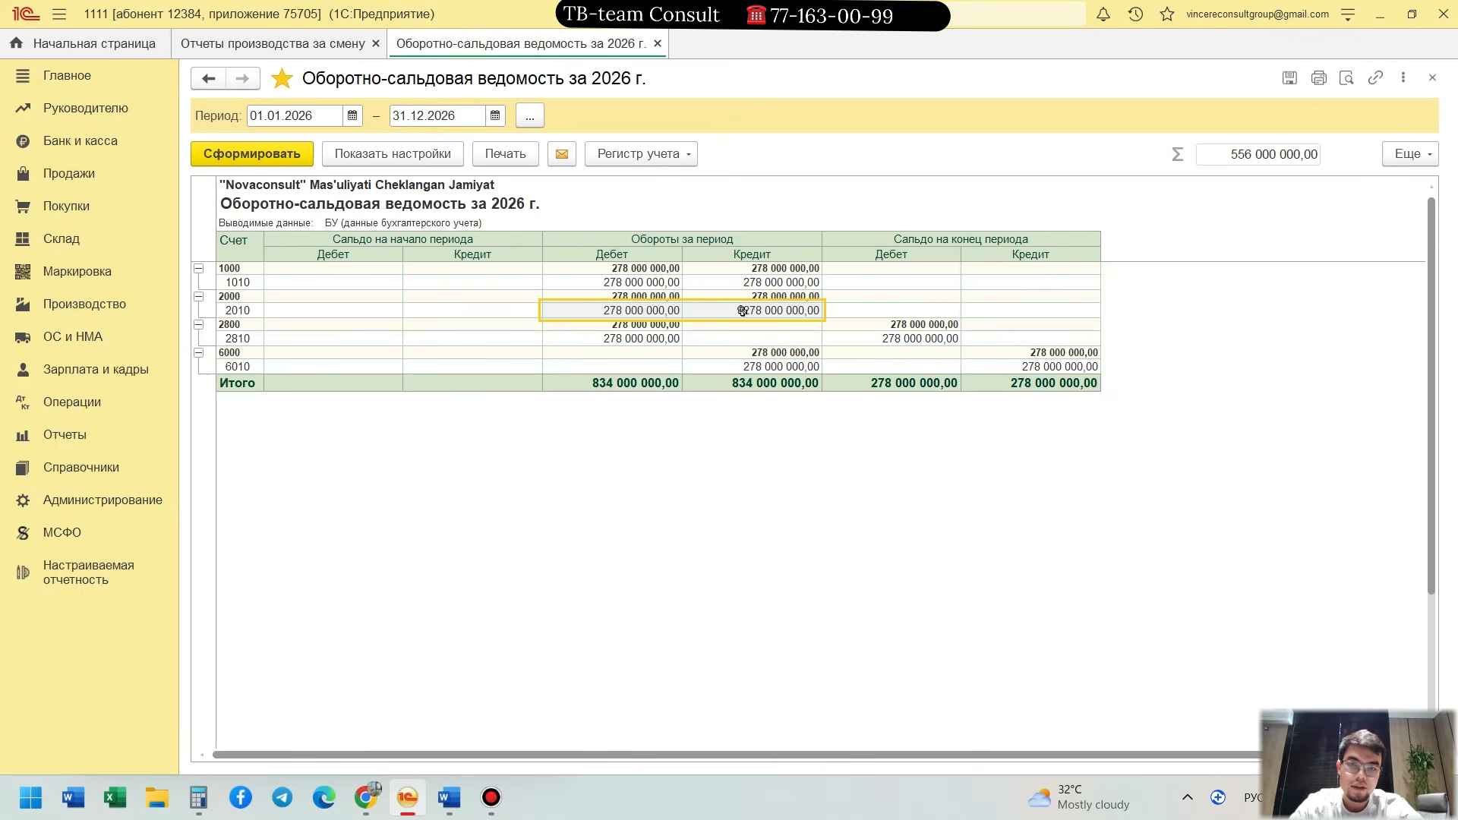
Step: Open the detailed account sheet for 2810 from its debit turnover, review the product and warehouse breakdown, and close it
click(645, 336)
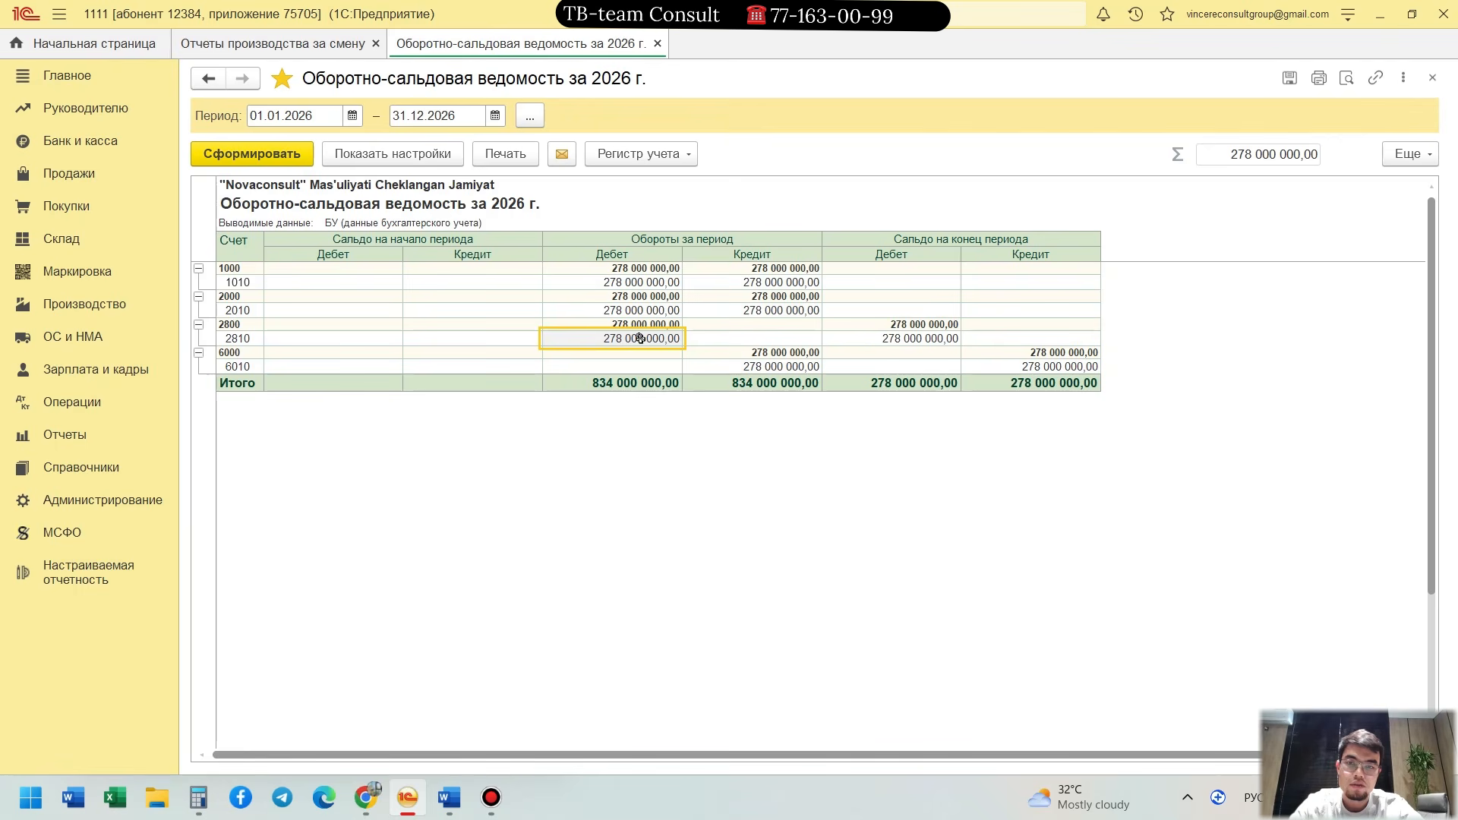
double_click(640, 338)
click(663, 362)
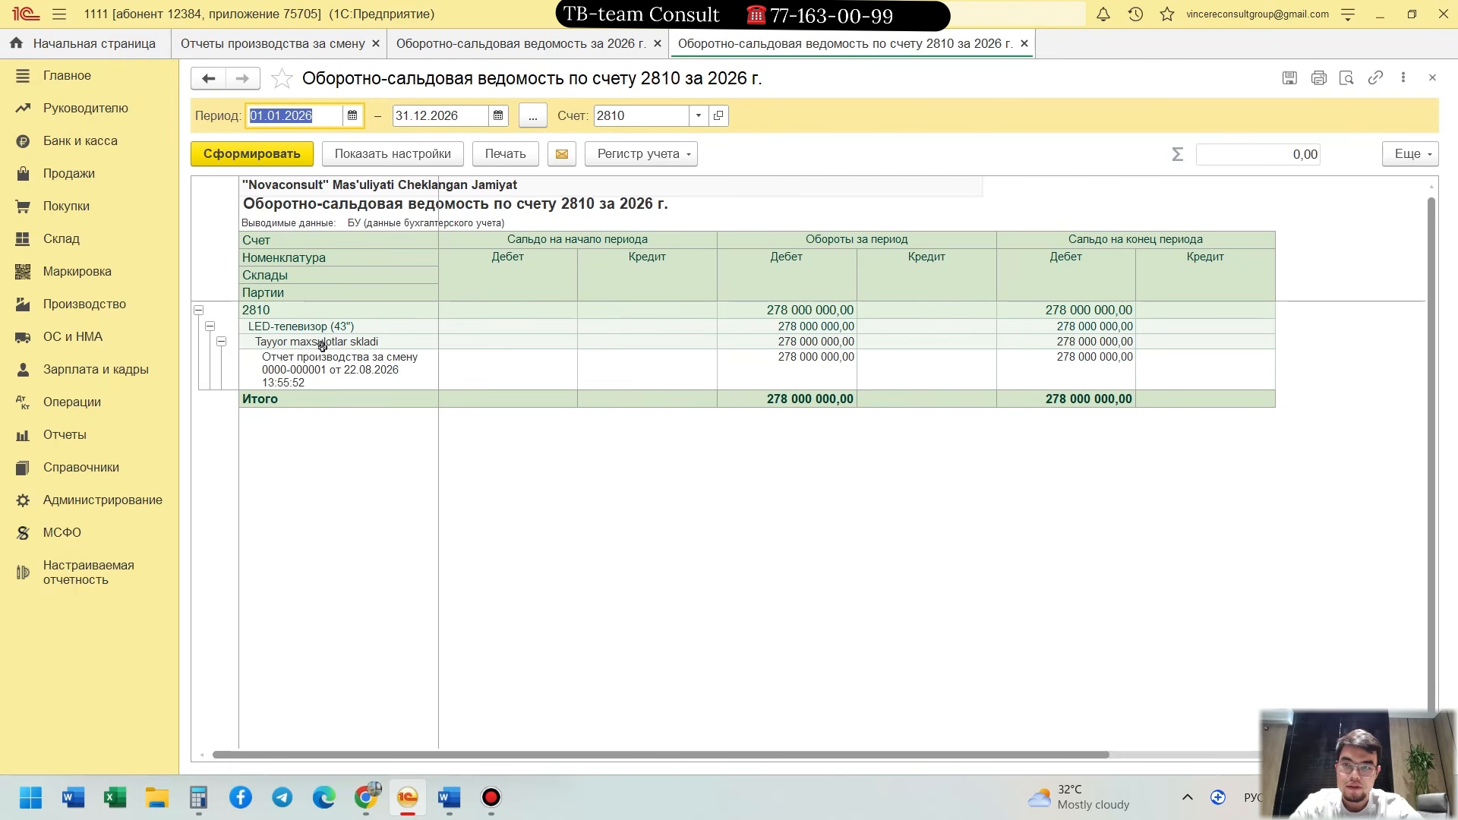
key(ctrl+F4)
Step: Open the Реализация (акты, накладные) list from the sales section, look it over and close it
click(79, 175)
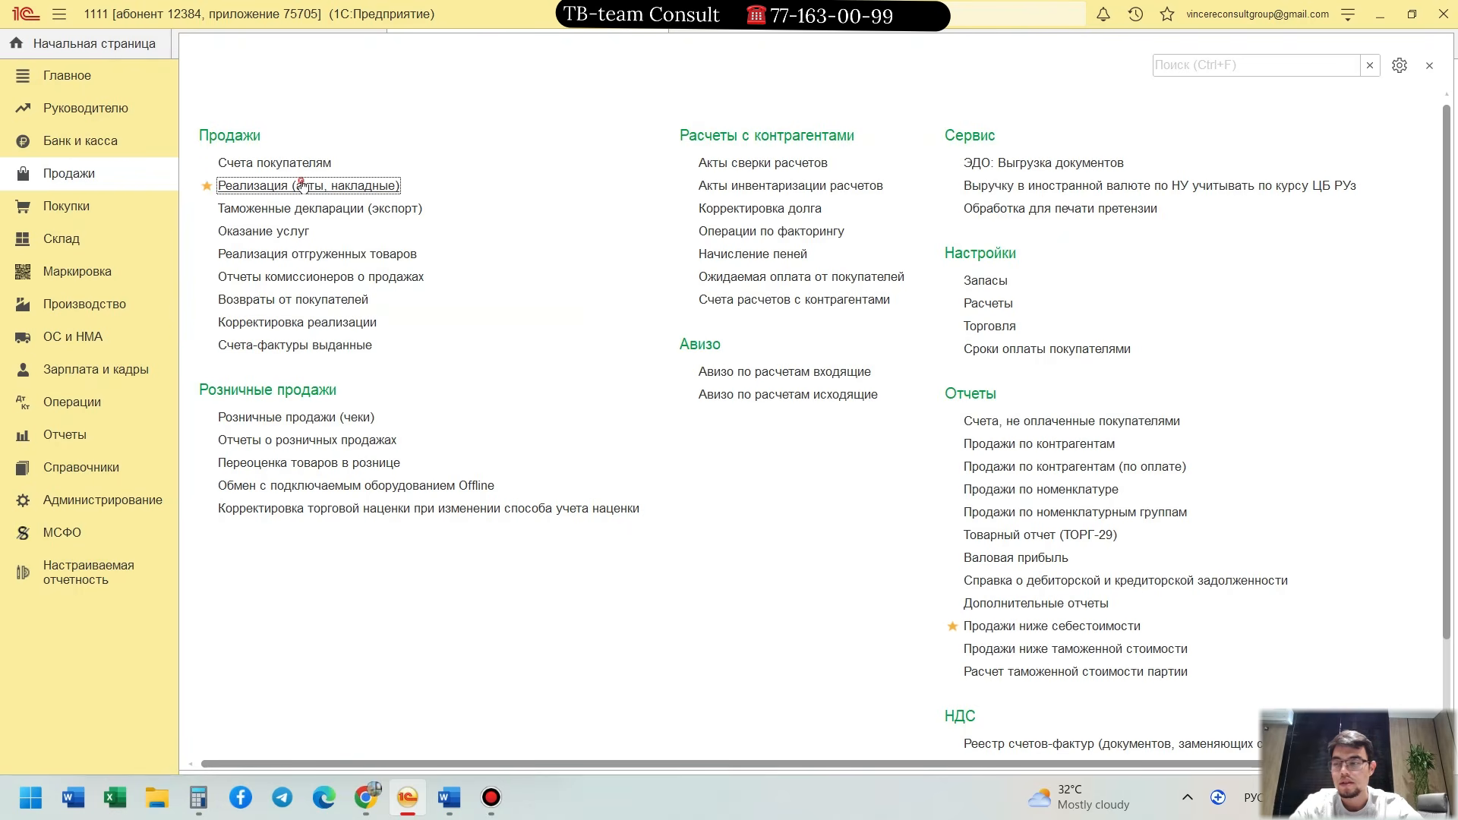
click(301, 186)
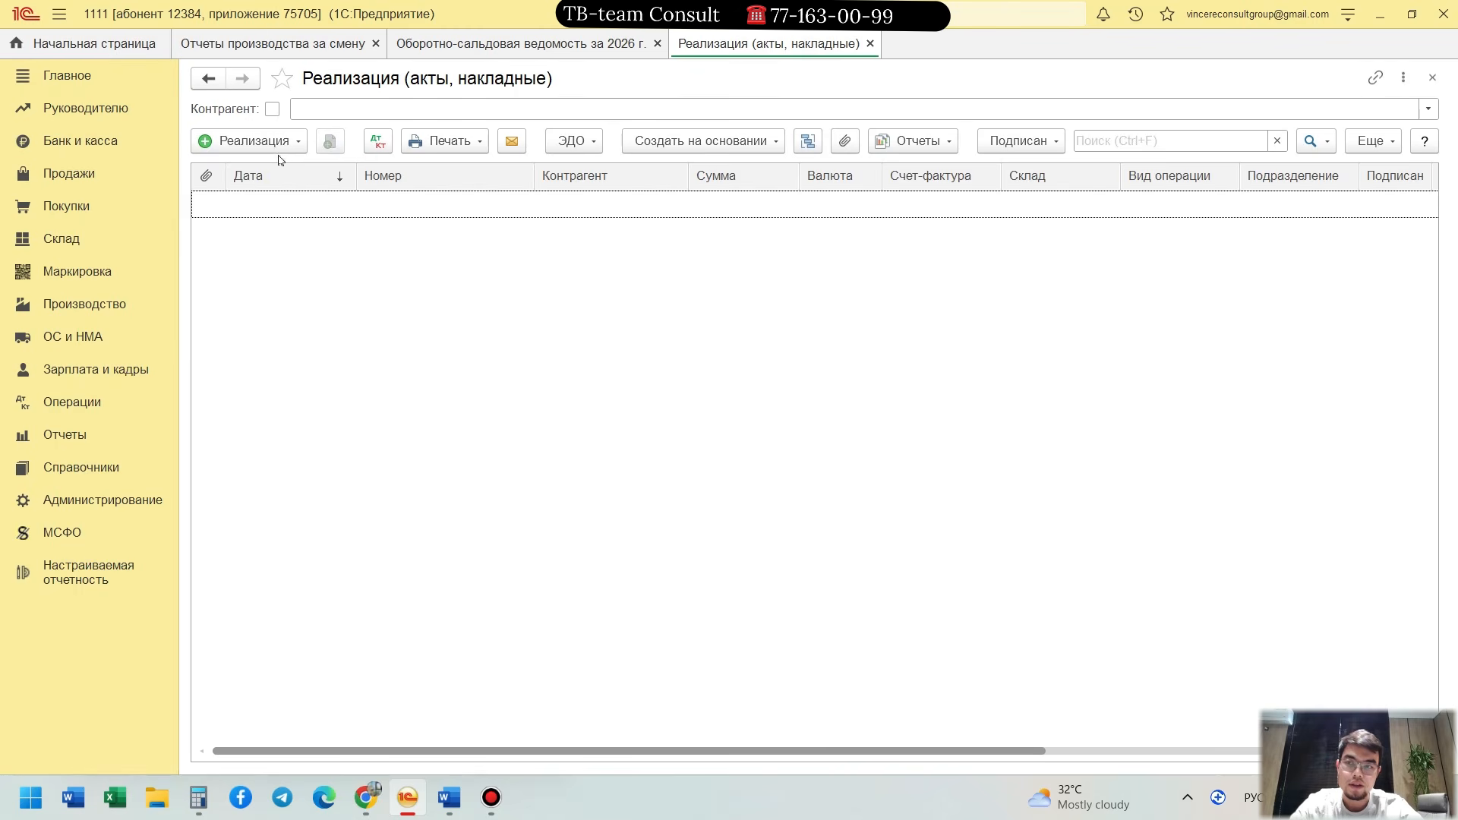
click(287, 149)
click(930, 339)
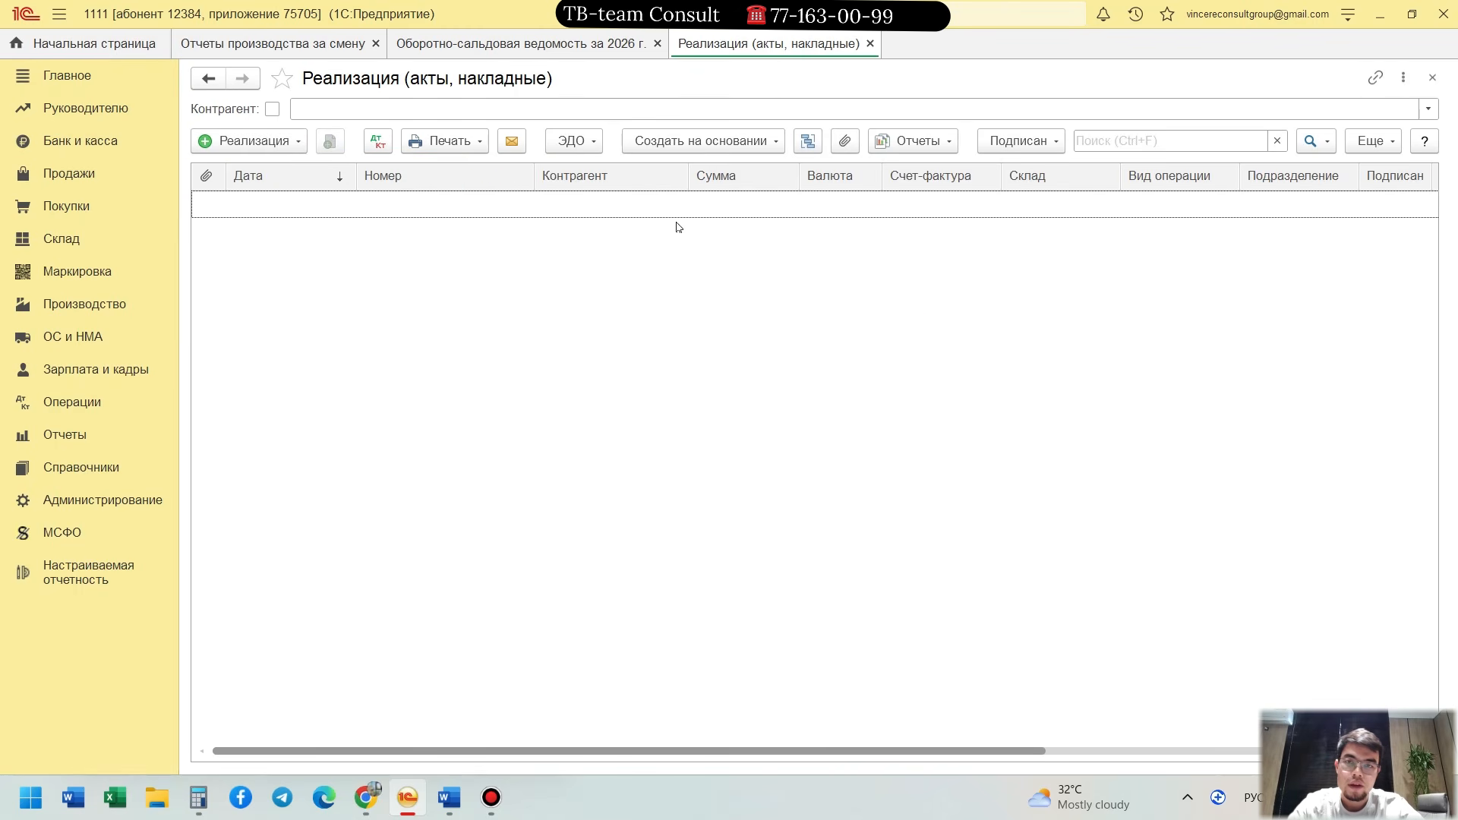
key(Escape)
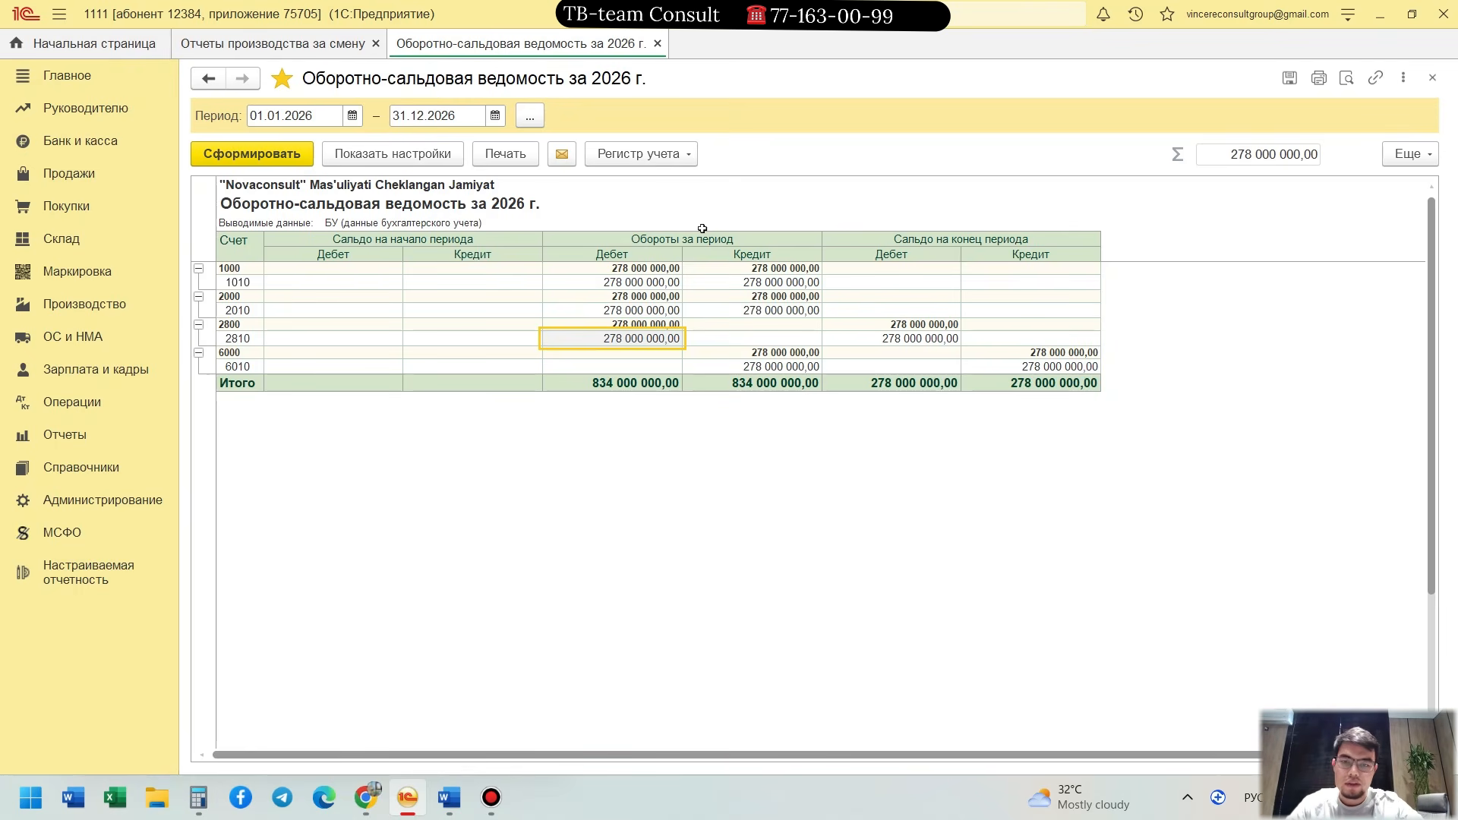
Step: Compare the period turnovers of accounts 1010 and 2010 with the turnover and closing balance of 2810 in the trial balance
drag(594, 305, 750, 311)
drag(605, 283, 758, 296)
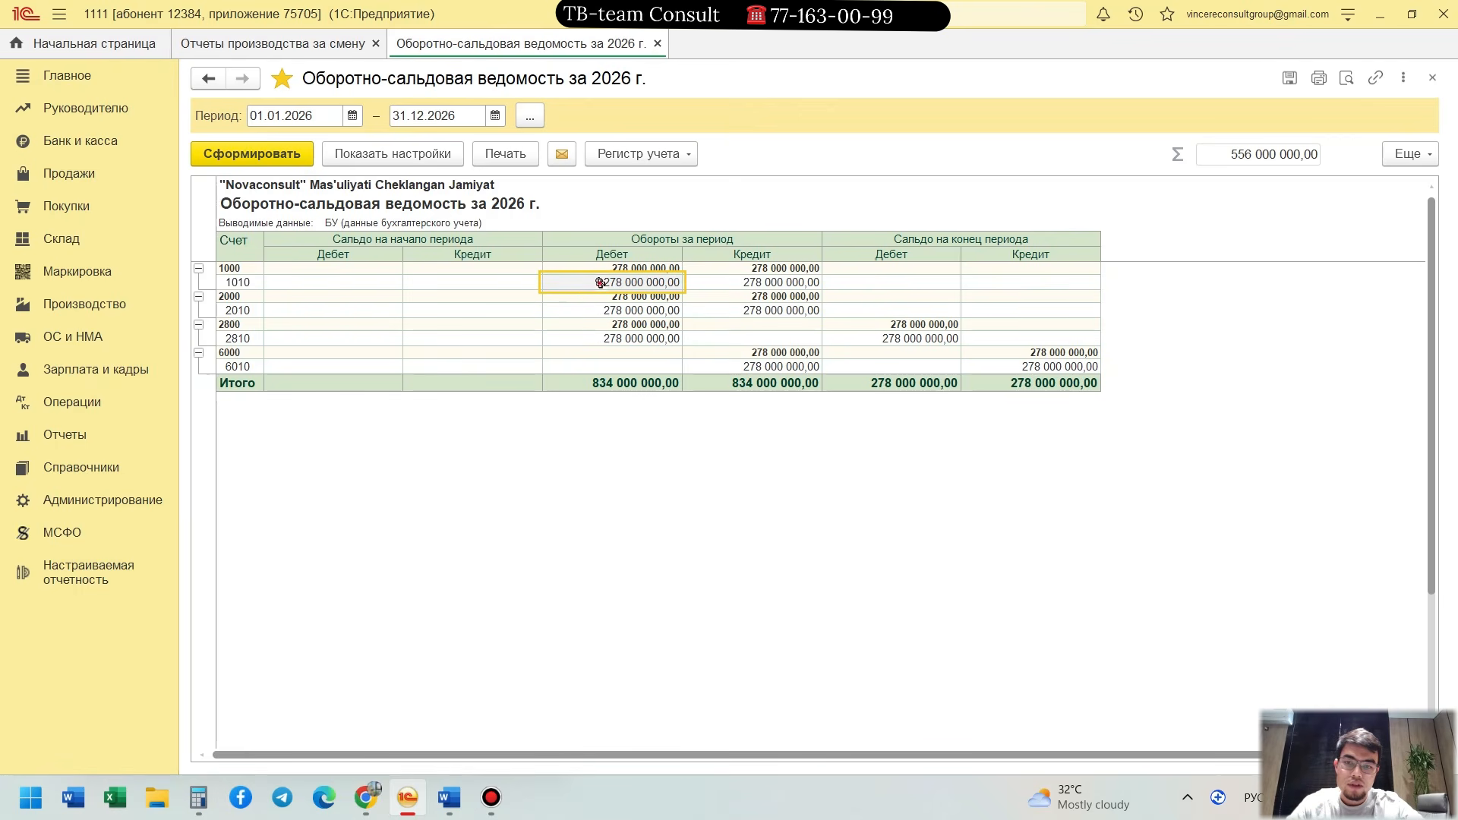
drag(637, 307, 735, 312)
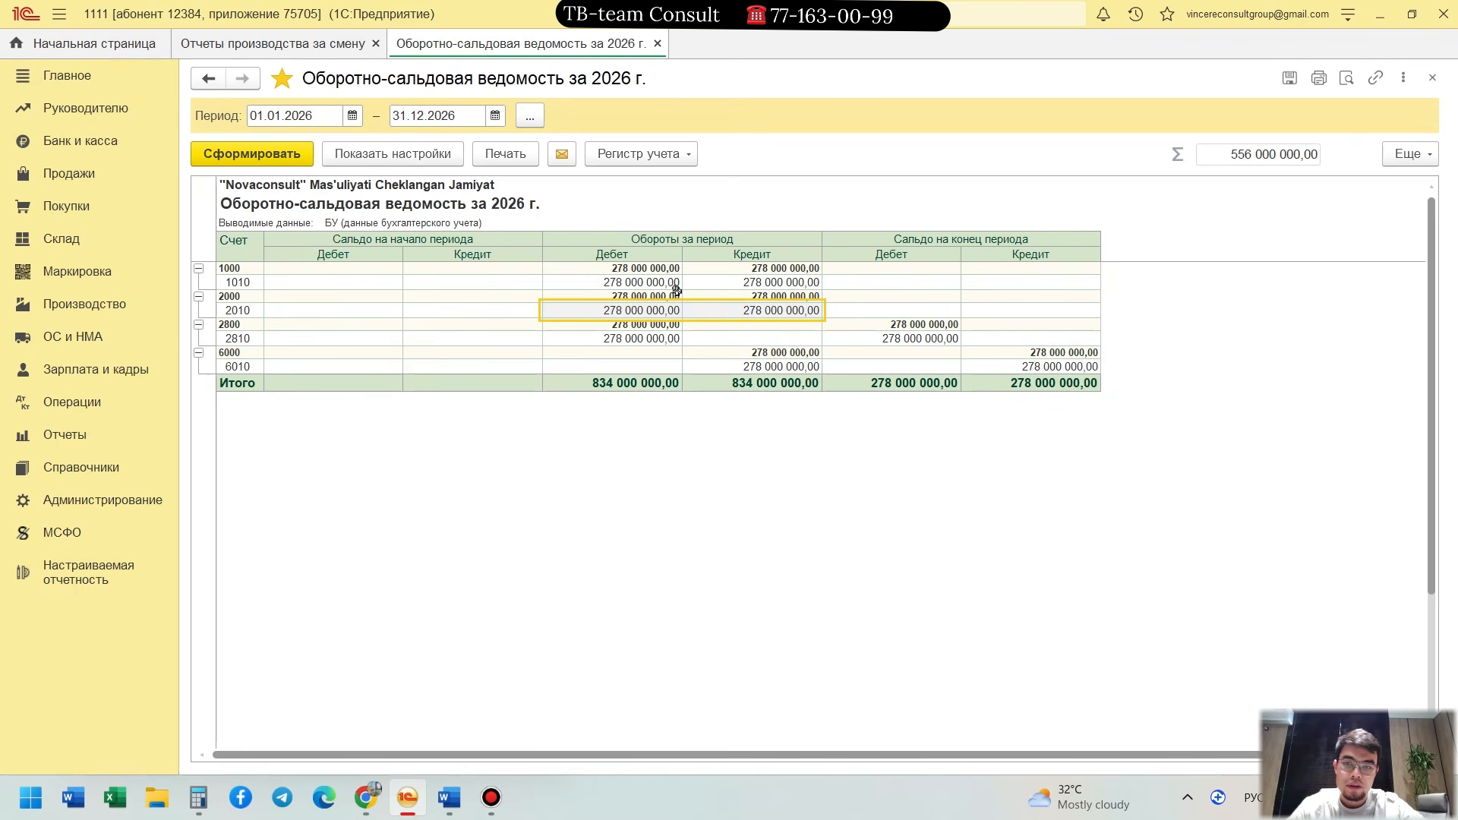
drag(624, 283, 730, 282)
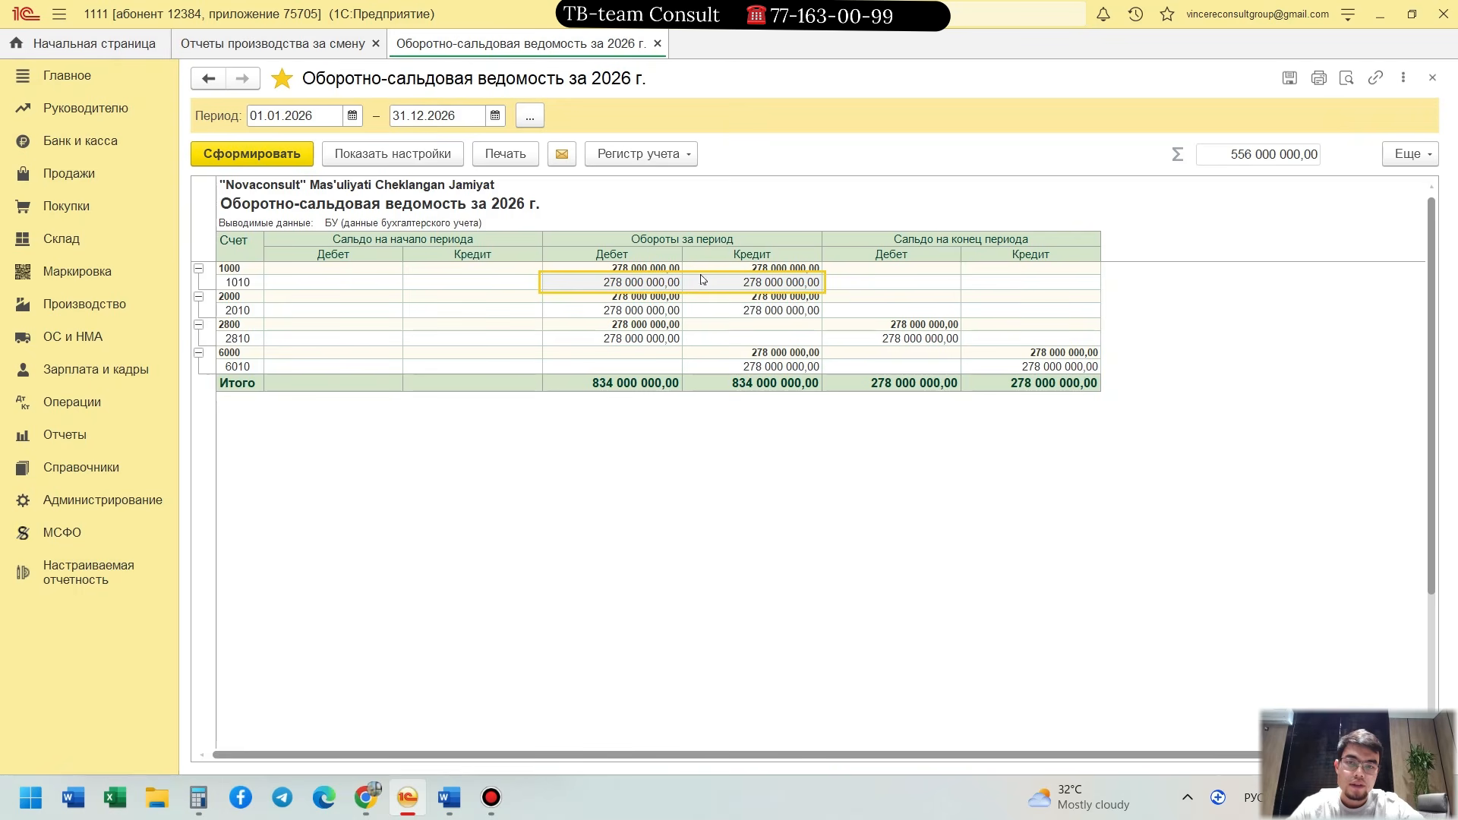
drag(621, 283, 710, 284)
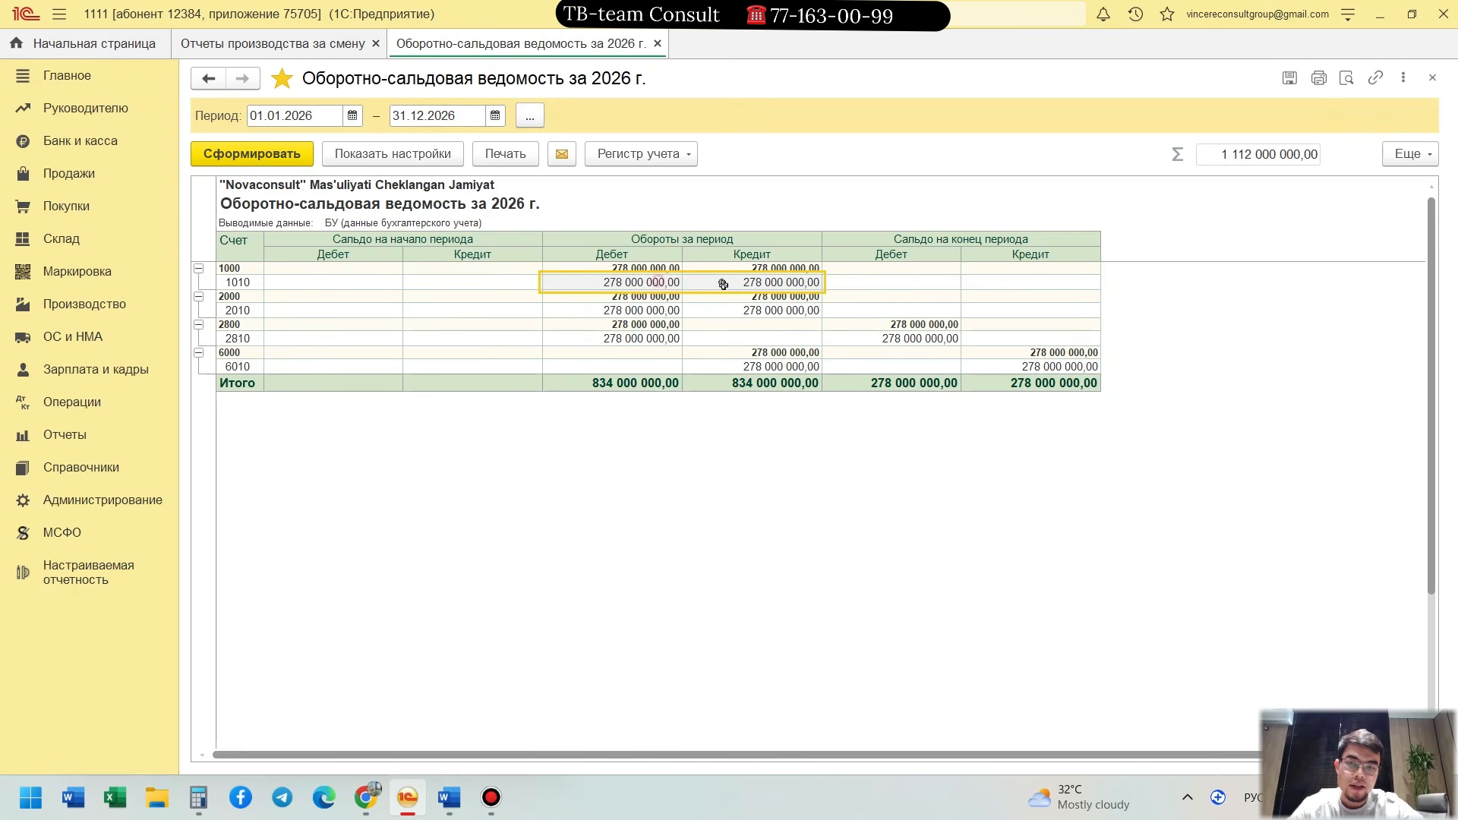
drag(602, 310, 739, 308)
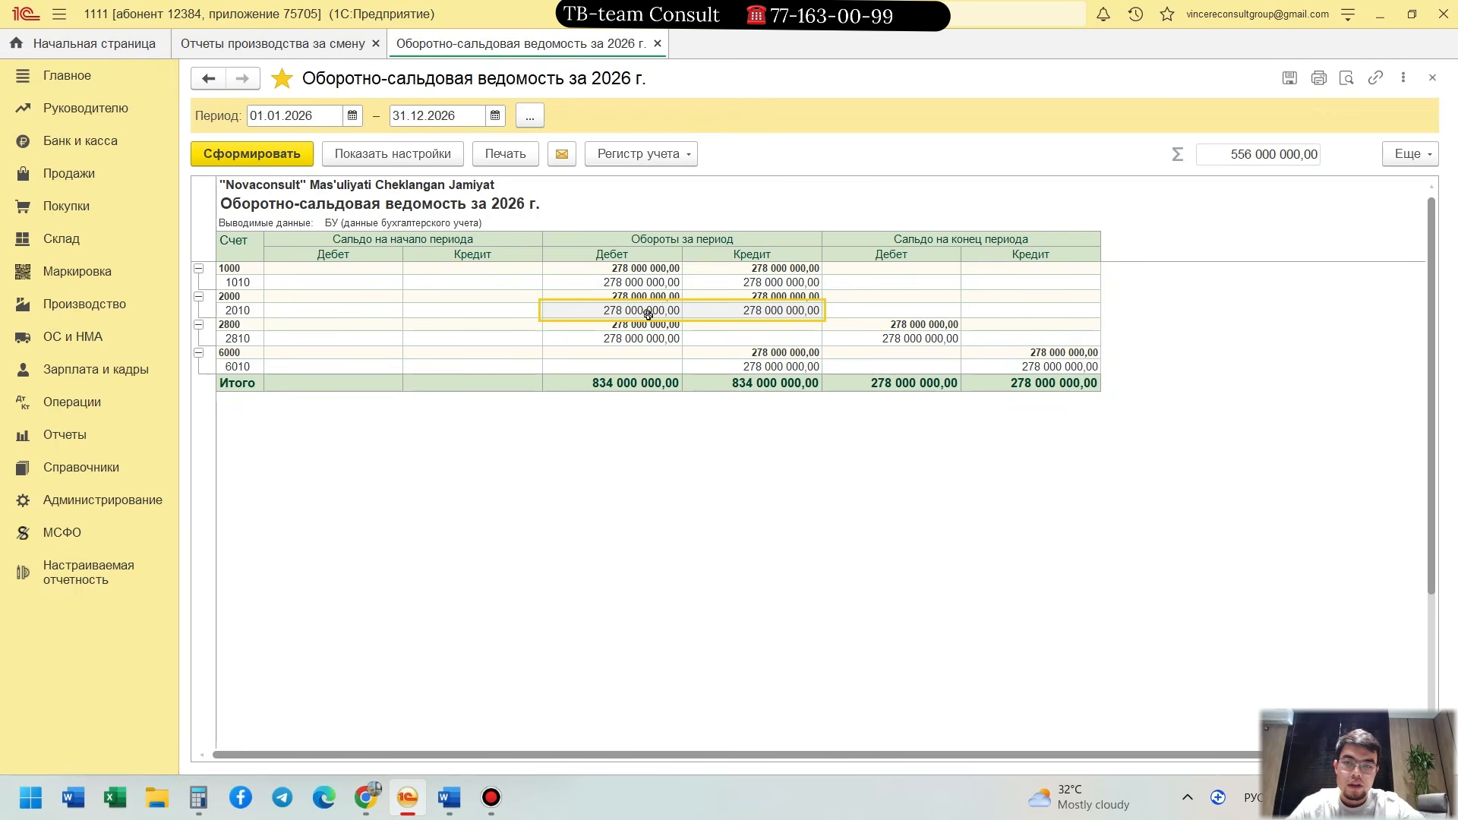
drag(656, 334, 868, 338)
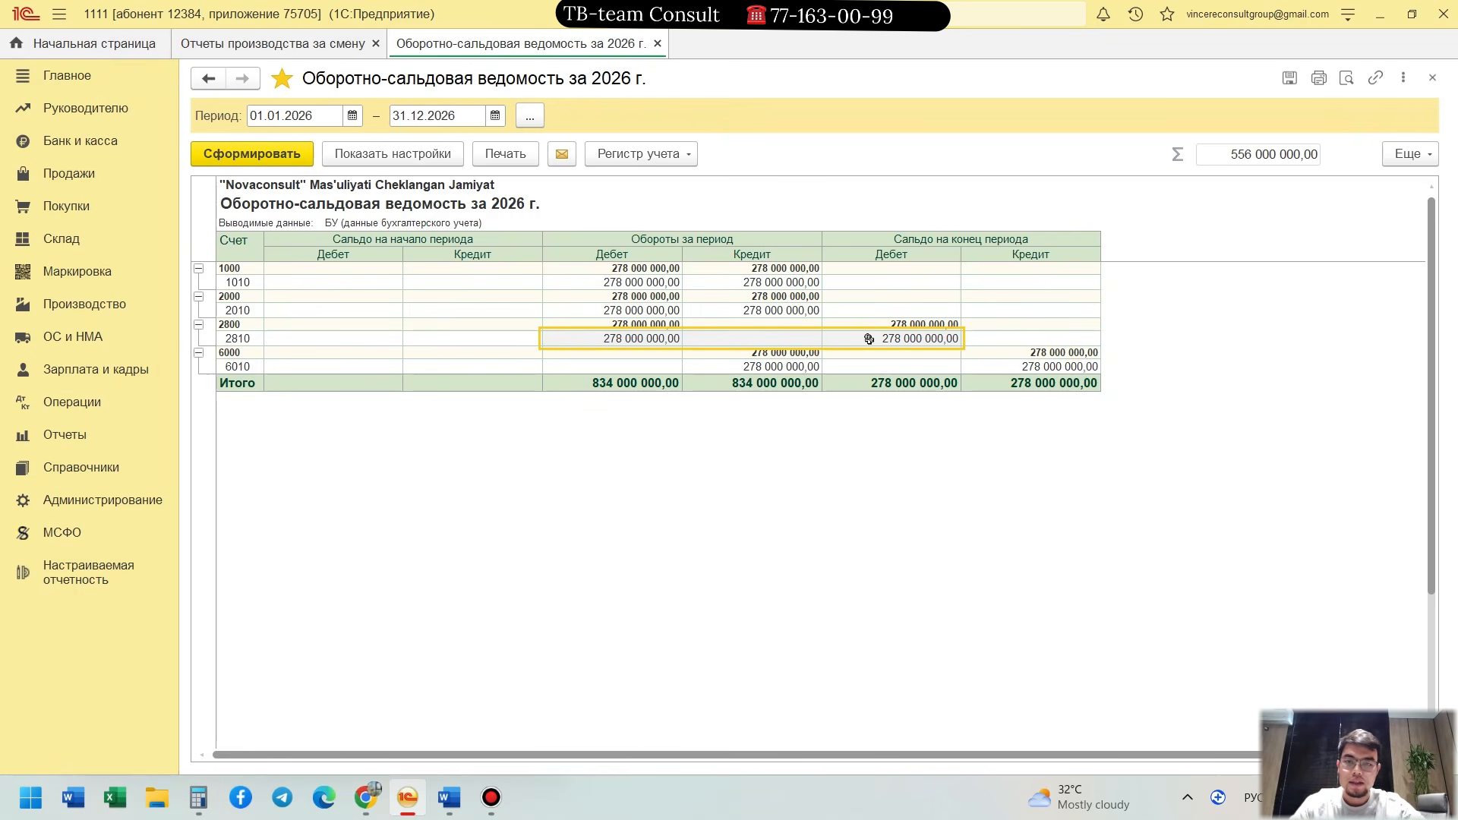
drag(640, 283, 715, 309)
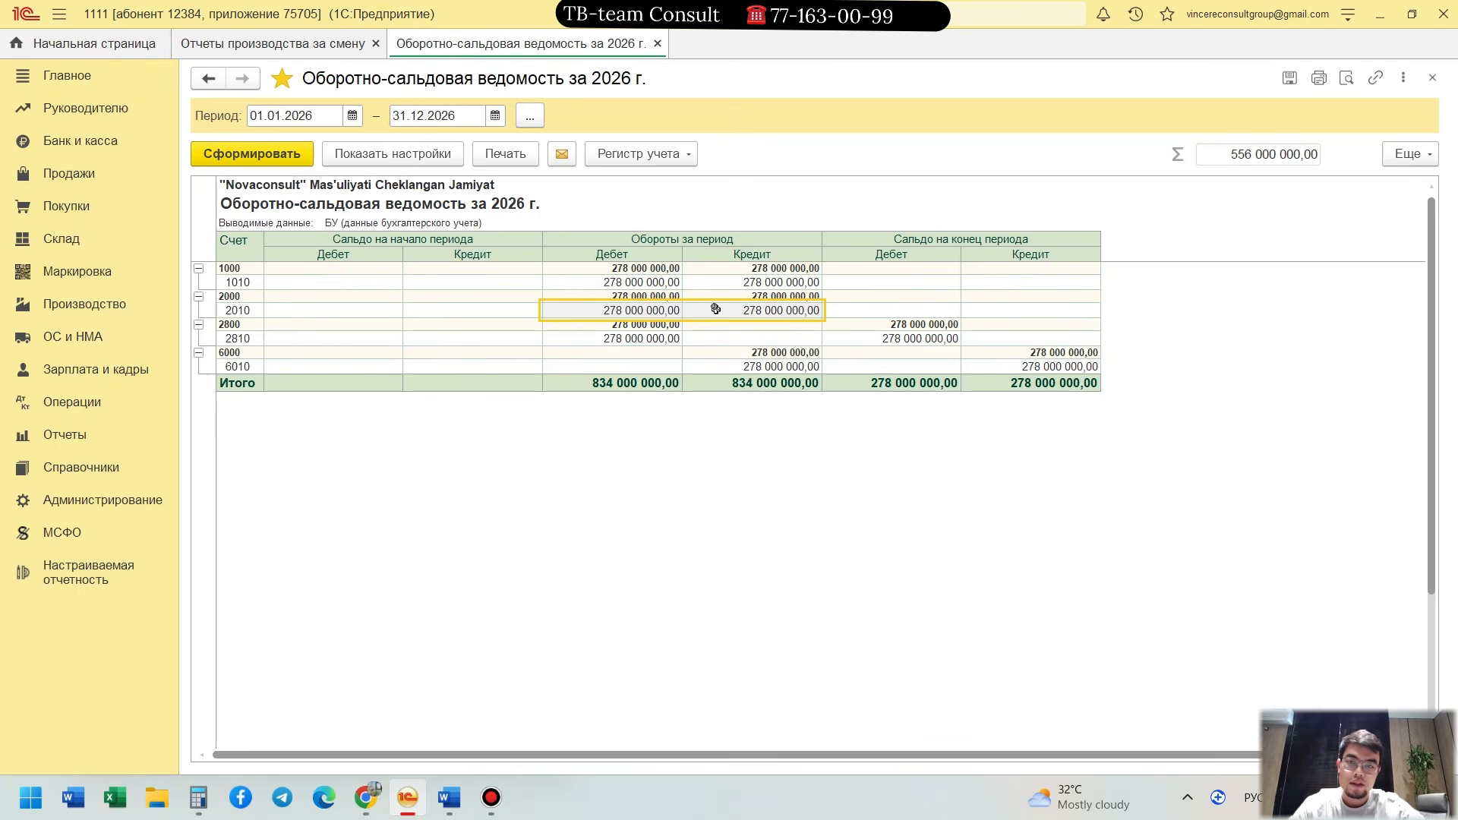
drag(617, 306, 714, 305)
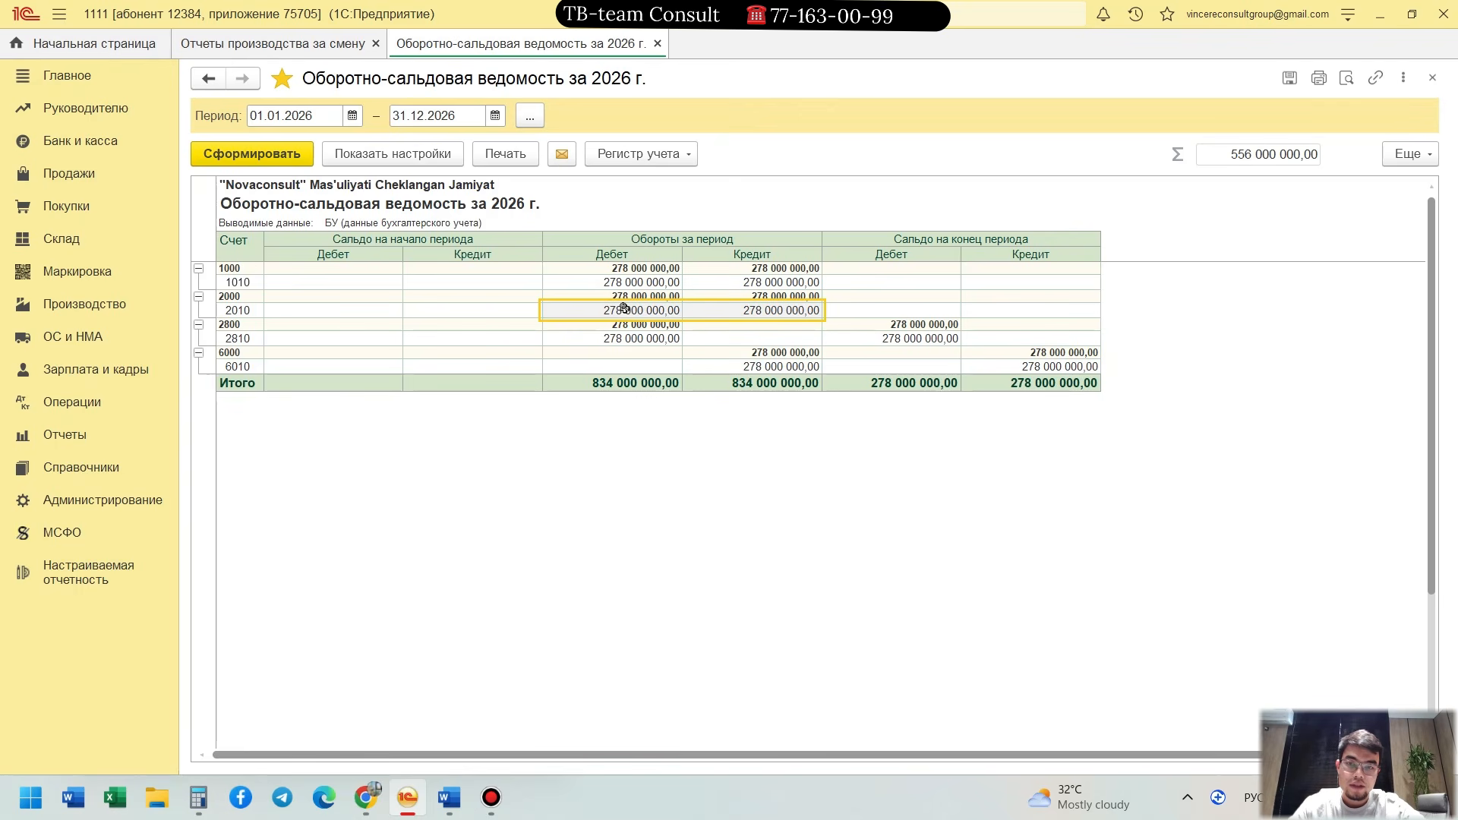
drag(618, 306, 723, 305)
click(658, 310)
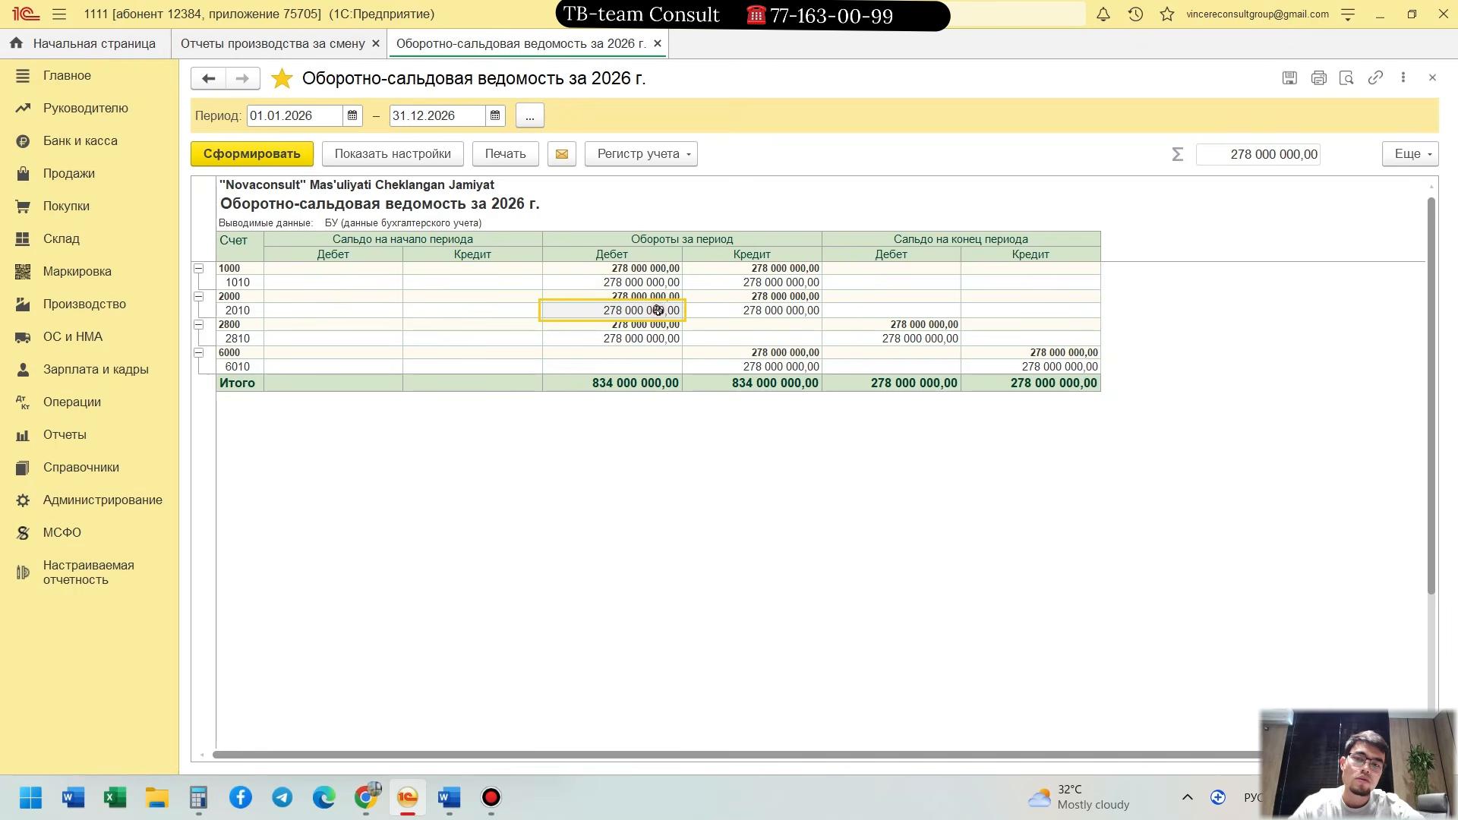
Step: Reopen the account 2810 breakdown to check the LED television's batch and warehouse, and return to the trial balance
click(633, 338)
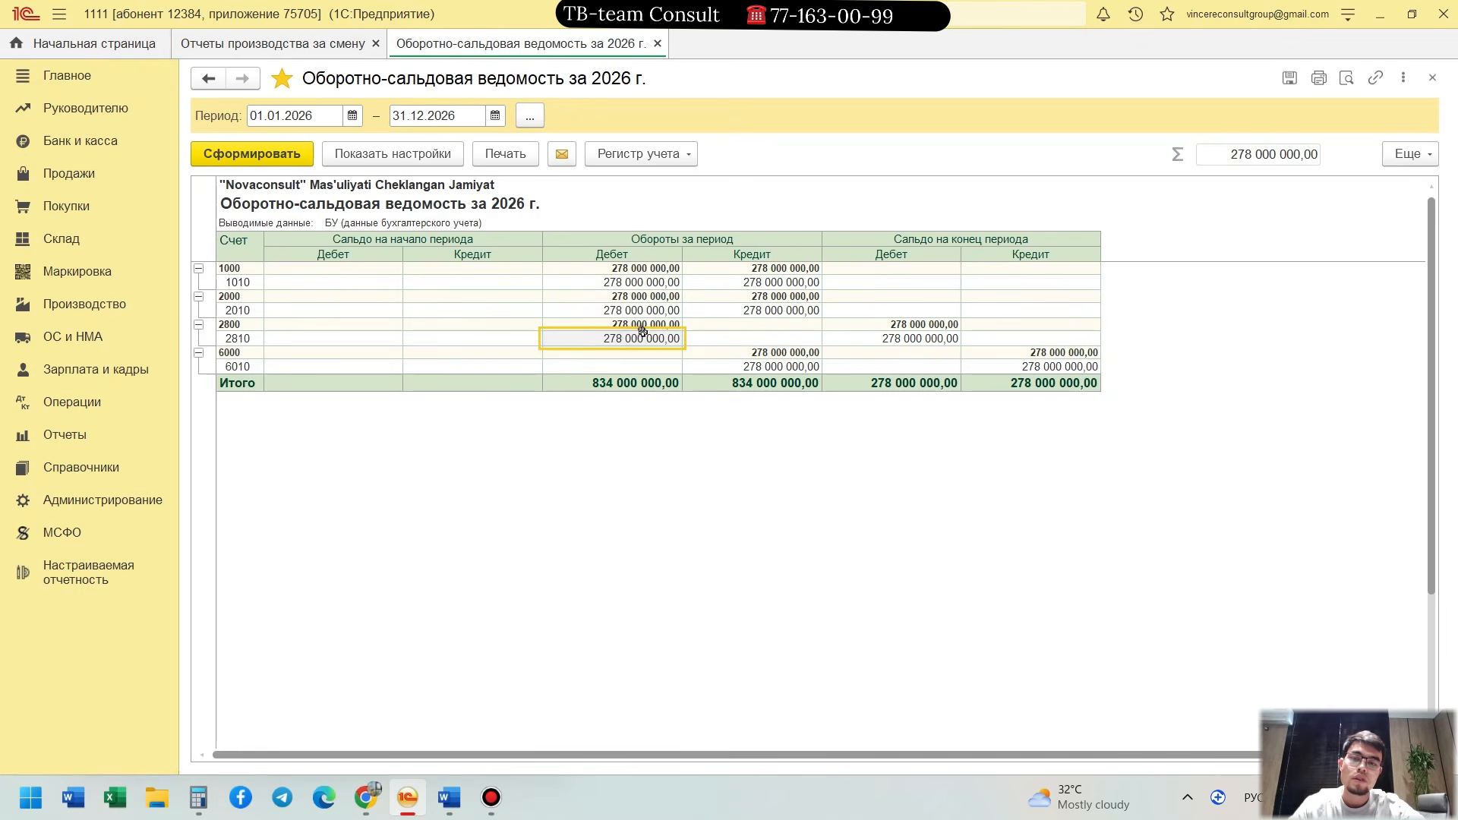
double_click(625, 340)
click(634, 365)
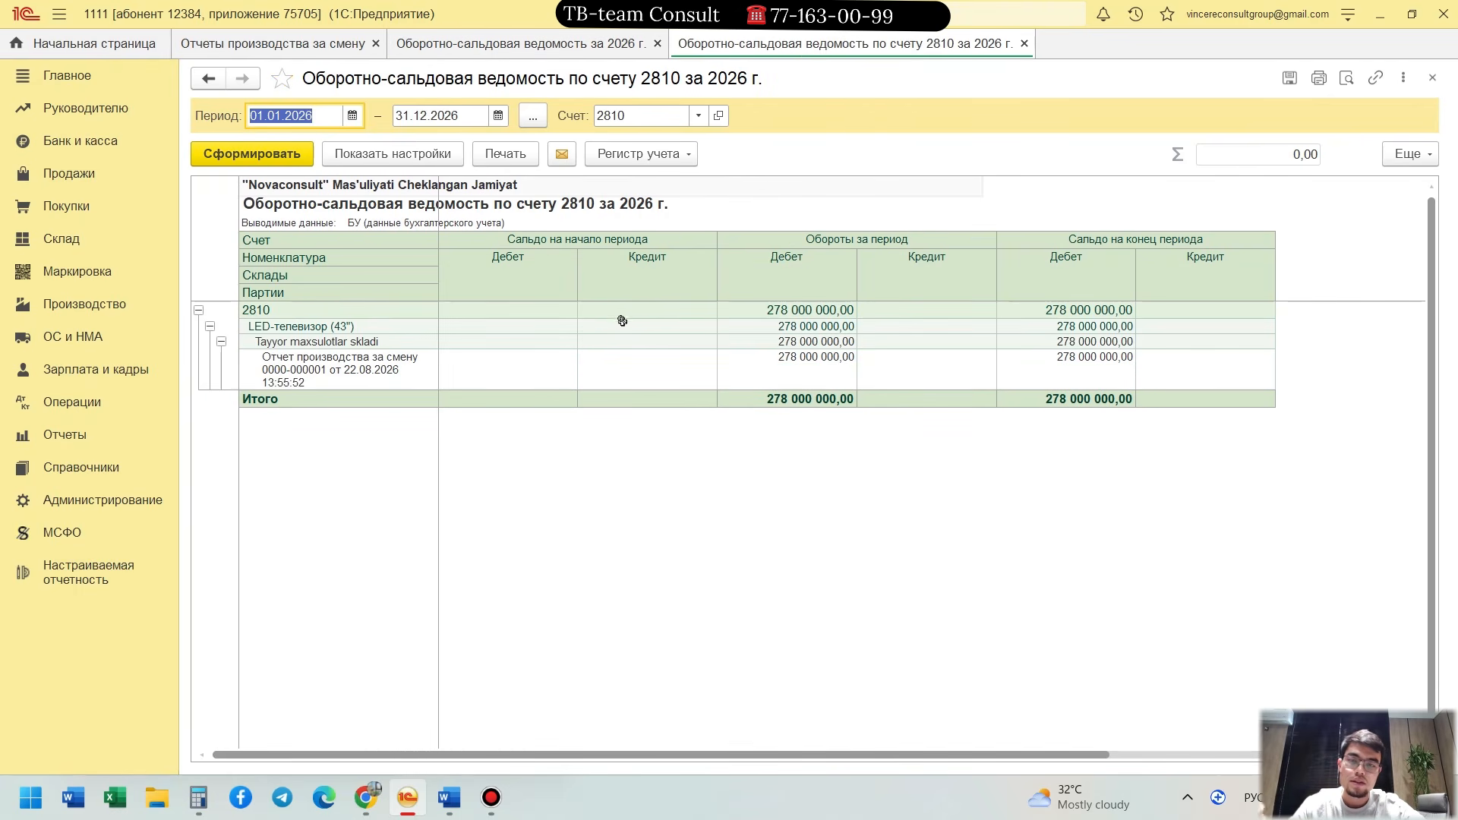
key(Escape)
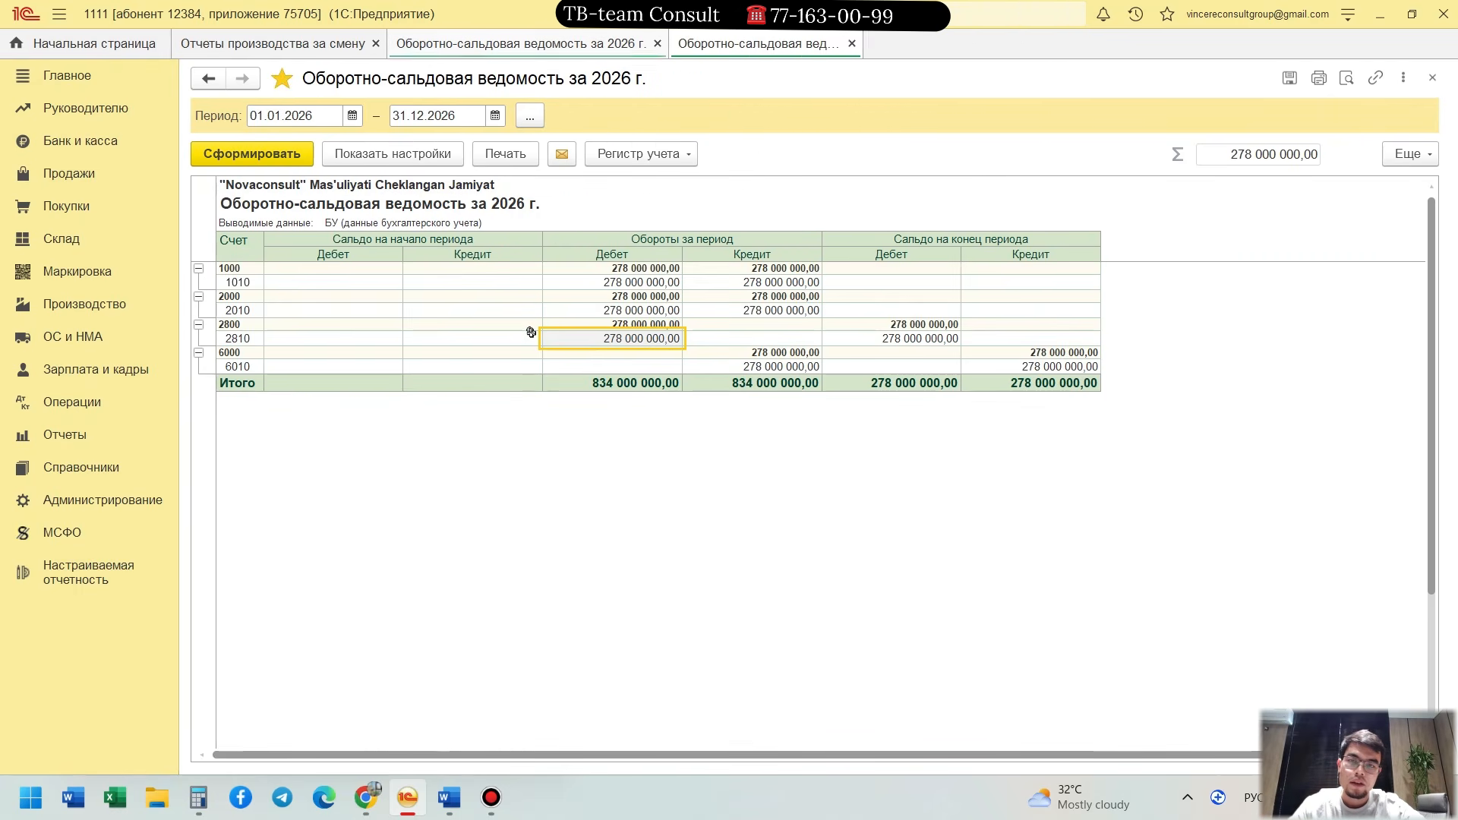